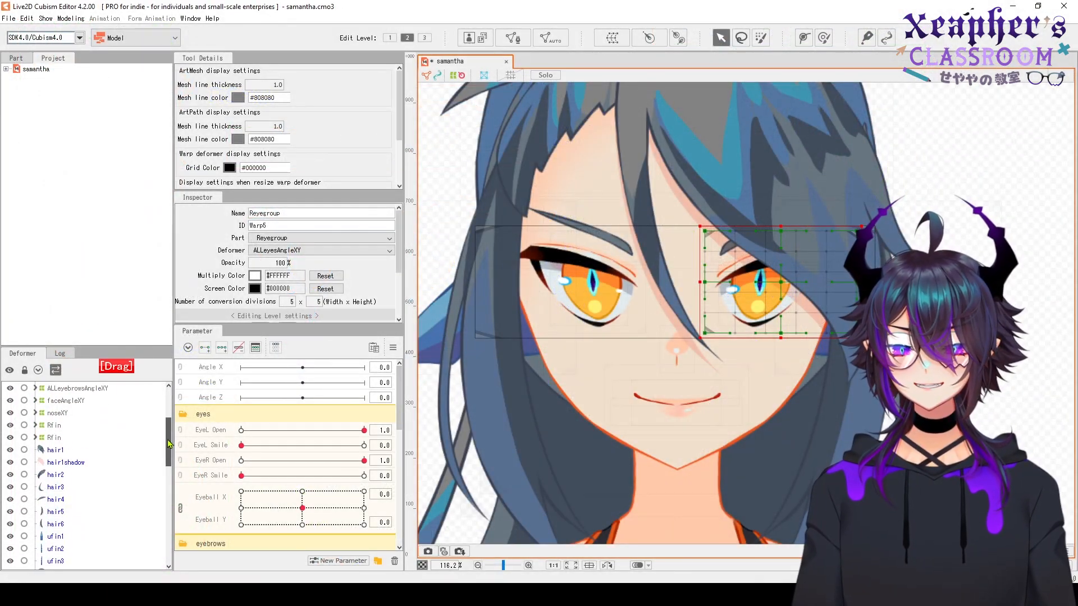
# Collapse the ALLmouthAngleXY and ALLeyesAngleXY groups in the deformer hierarchy
pyautogui.scroll(3, 170, 387)
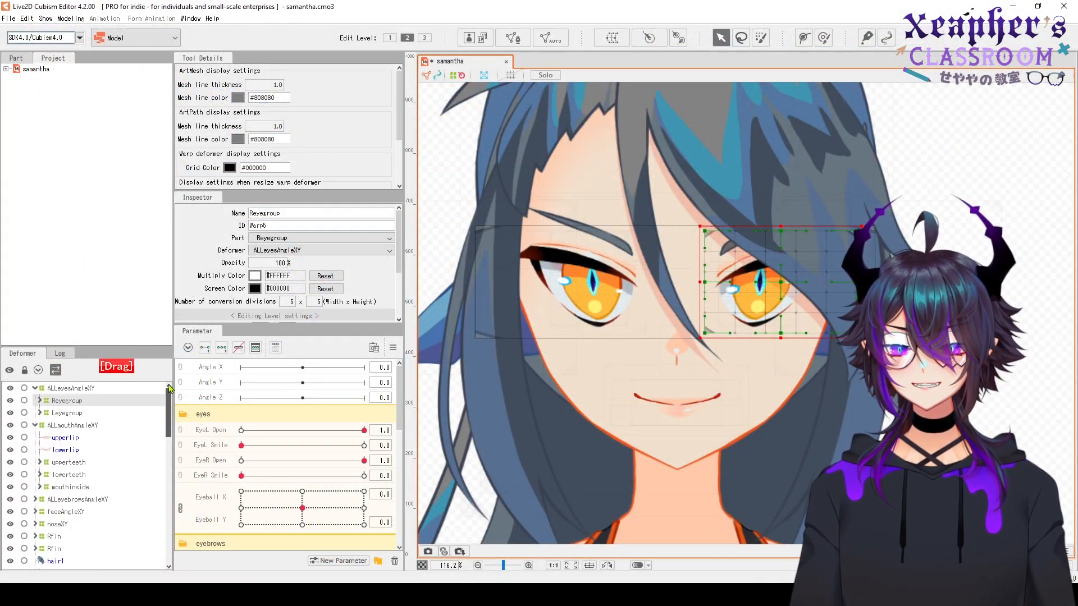
pyautogui.click(36, 426)
pyautogui.click(34, 388)
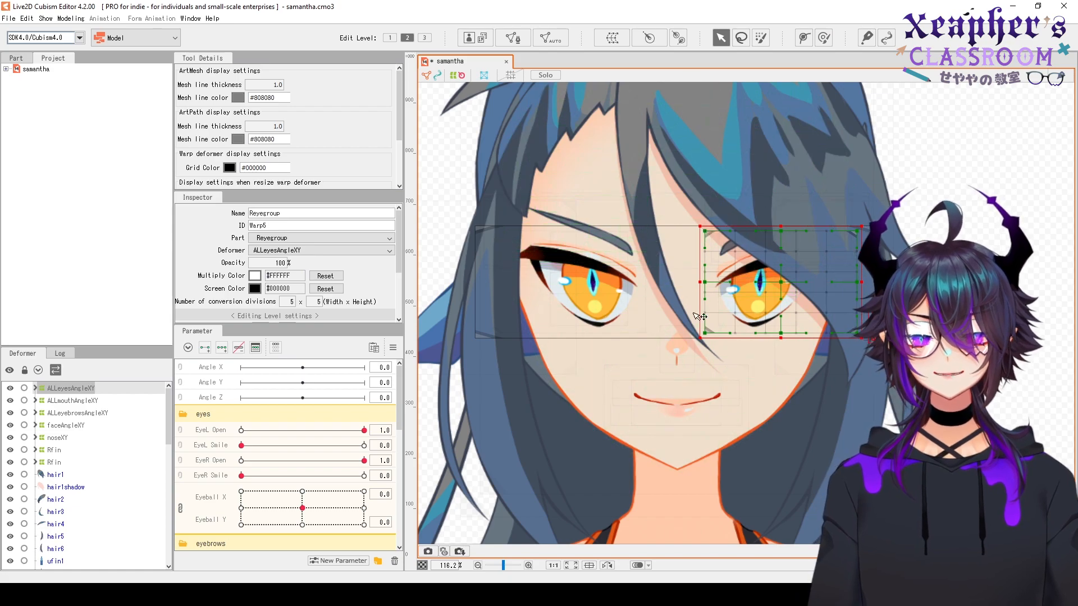
# Select the hair1 mesh to locate its part group and hide the fronthair group
pyautogui.click(16, 58)
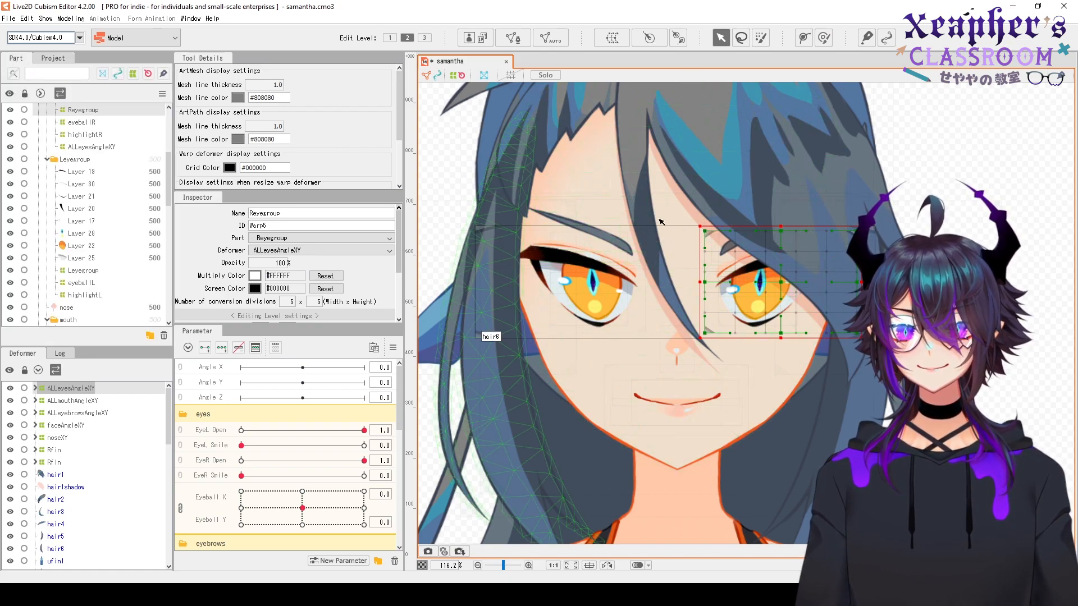
pyautogui.click(674, 153)
pyautogui.scroll(1, 79, 182)
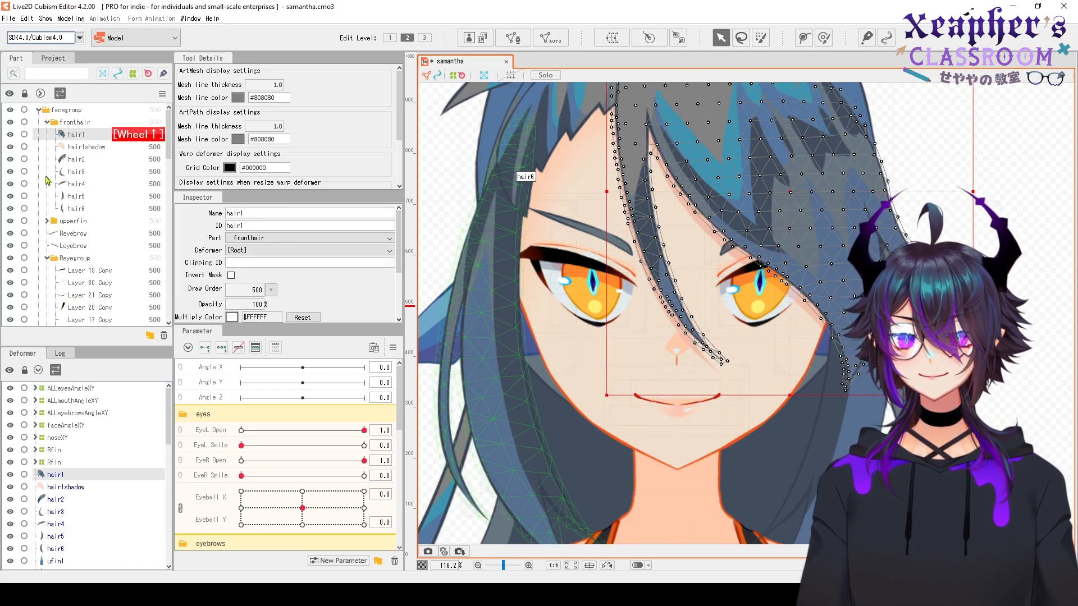
pyautogui.click(10, 122)
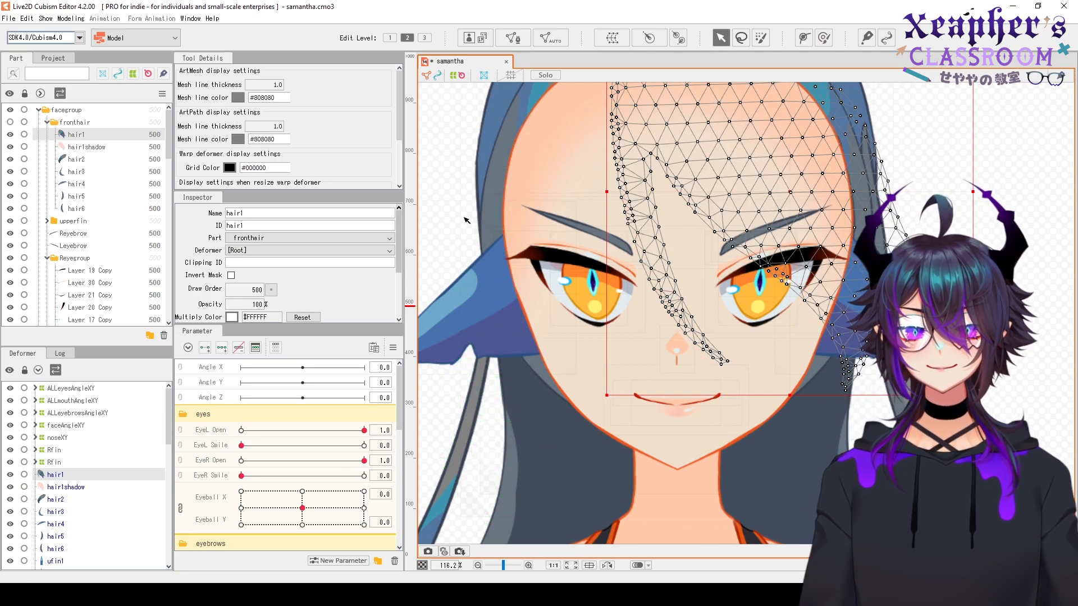
# Select the face mesh to locate it among the parts and hide the mouth and Leyegroup groups
pyautogui.scroll(-3, 639, 293)
pyautogui.click(979, 229)
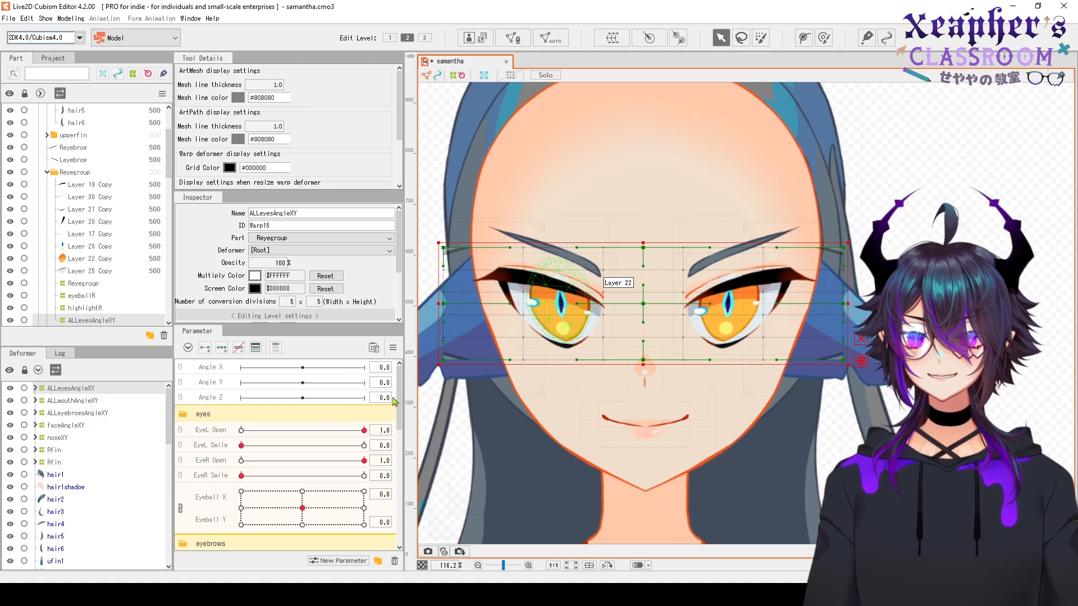
pyautogui.click(648, 387)
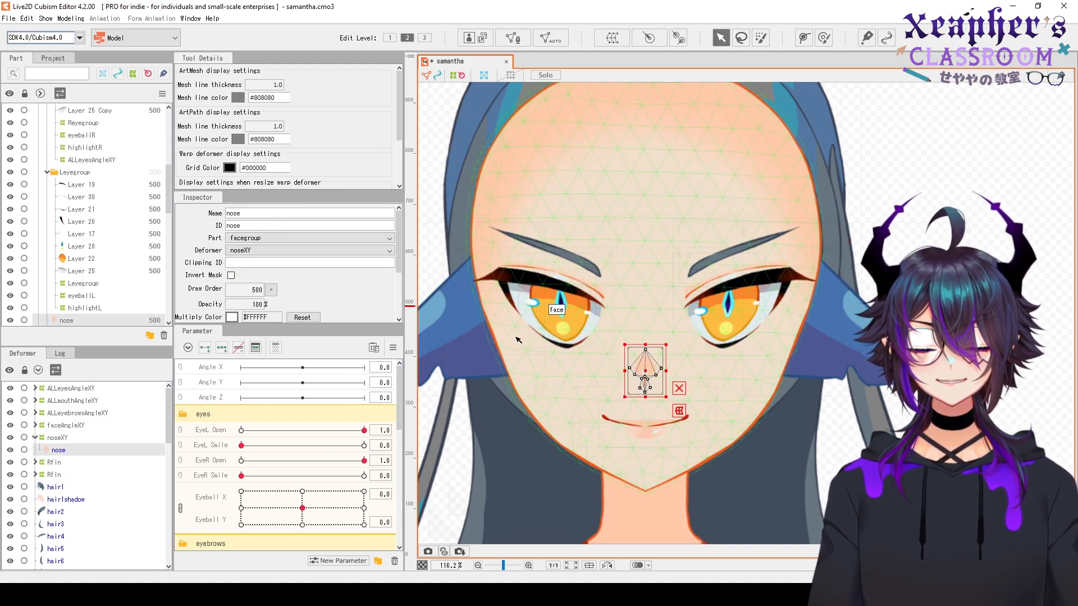
pyautogui.click(632, 230)
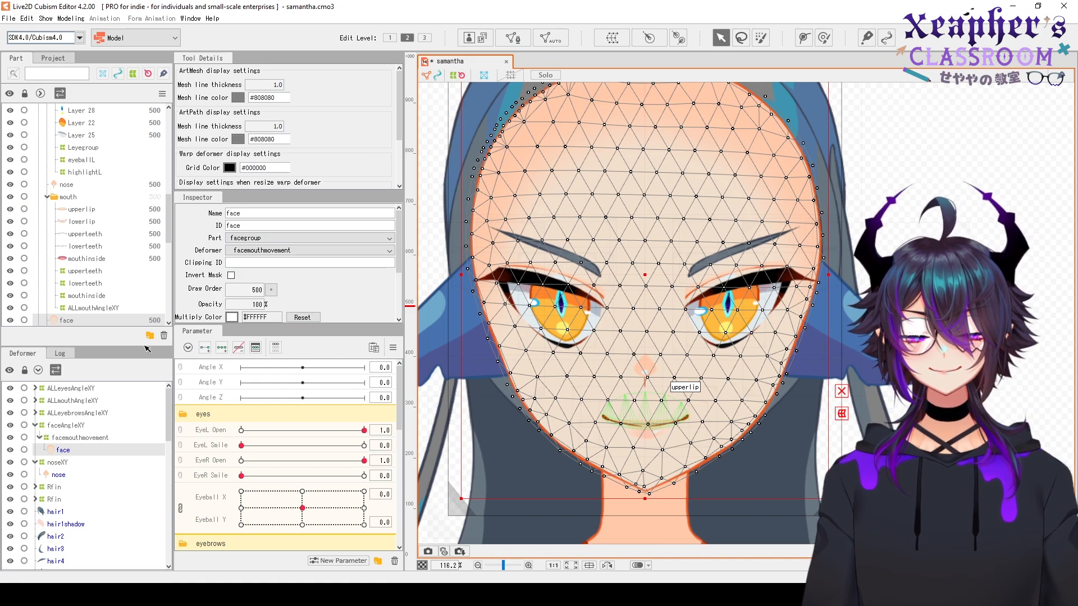
pyautogui.scroll(3, 79, 204)
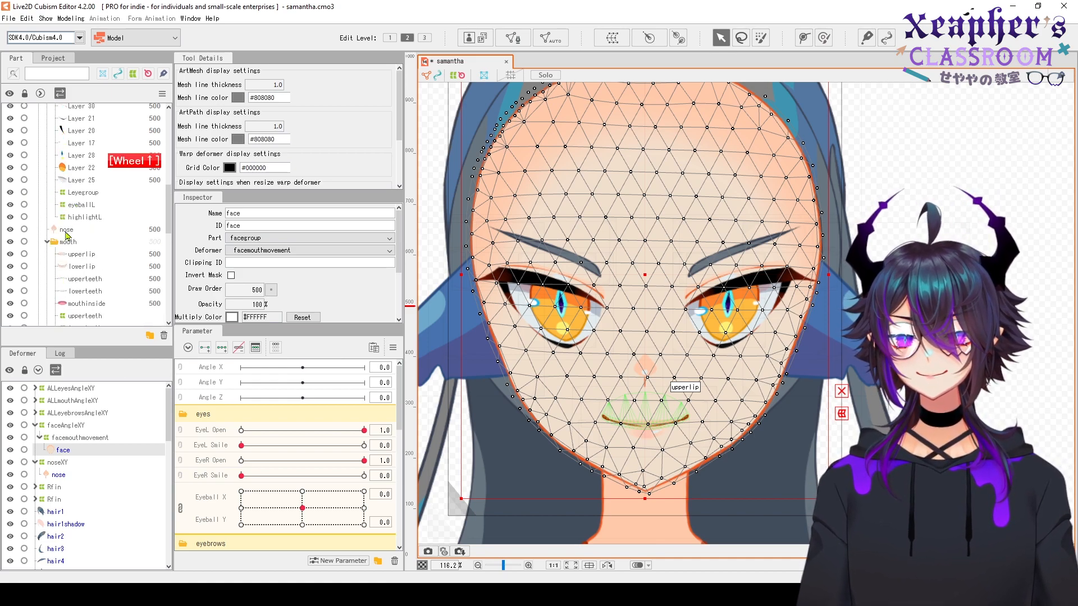
pyautogui.scroll(3, 97, 260)
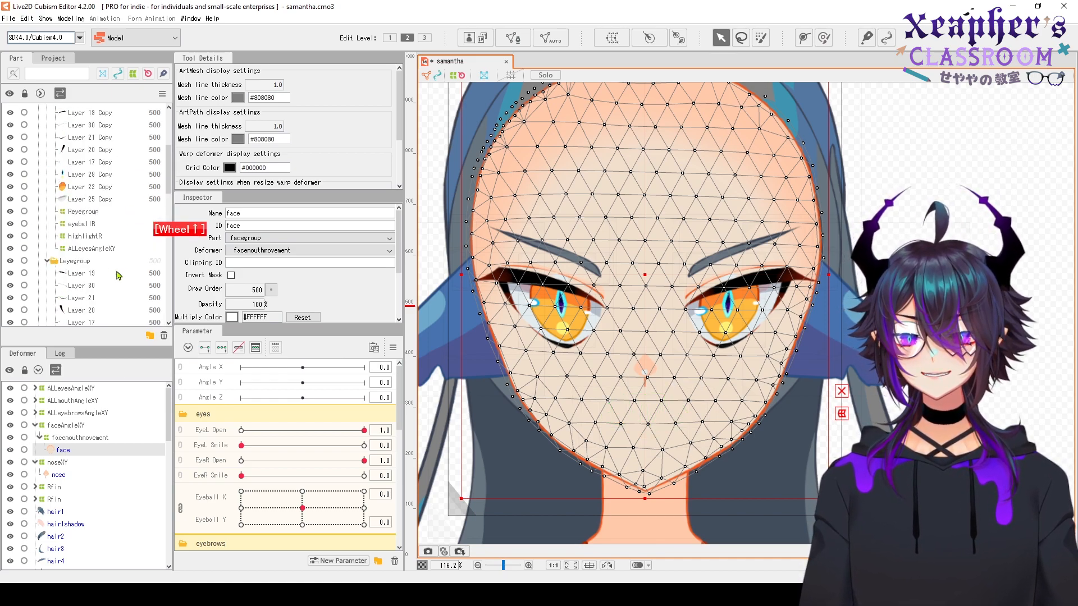
pyautogui.click(12, 260)
pyautogui.scroll(2, 135, 256)
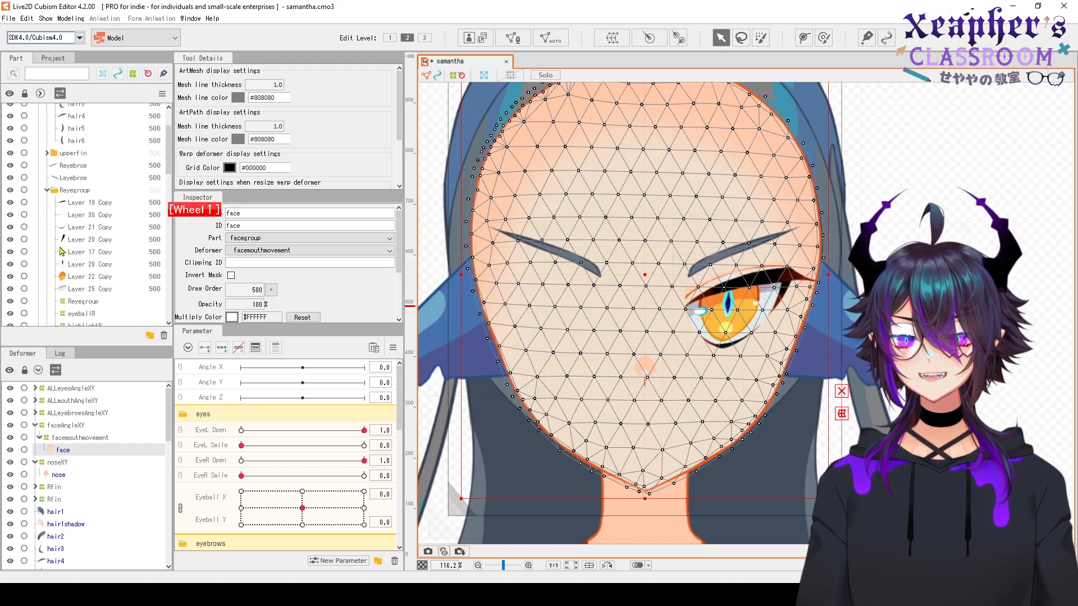
# Collapse Reyegroup in the part hierarchy and hide it together with the Reyebrow and Leyebrow parts
pyautogui.scroll(2, 56, 236)
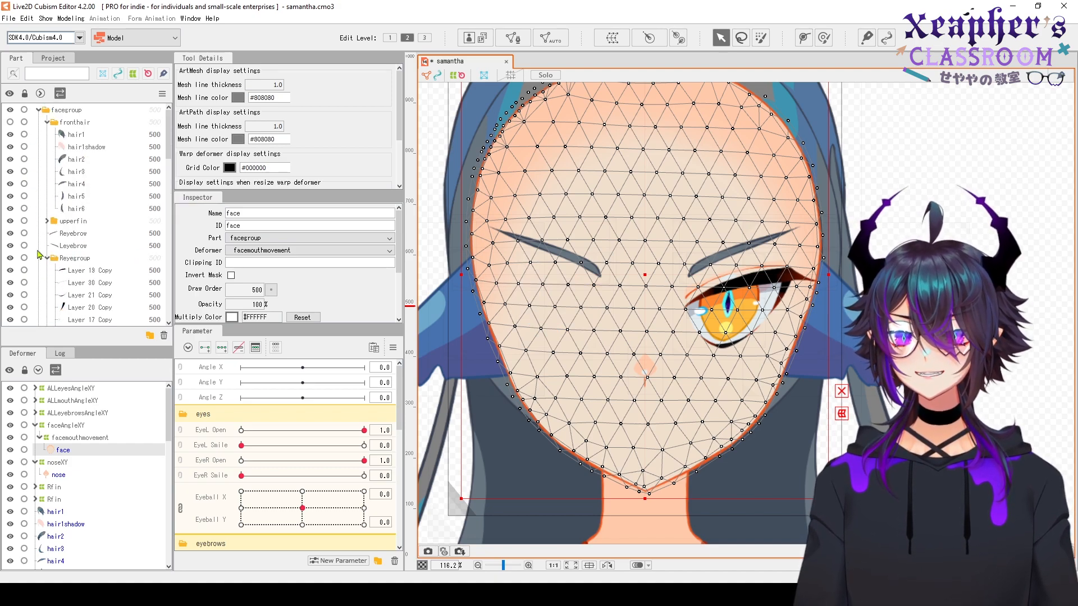
pyautogui.click(47, 258)
pyautogui.scroll(2, 90, 264)
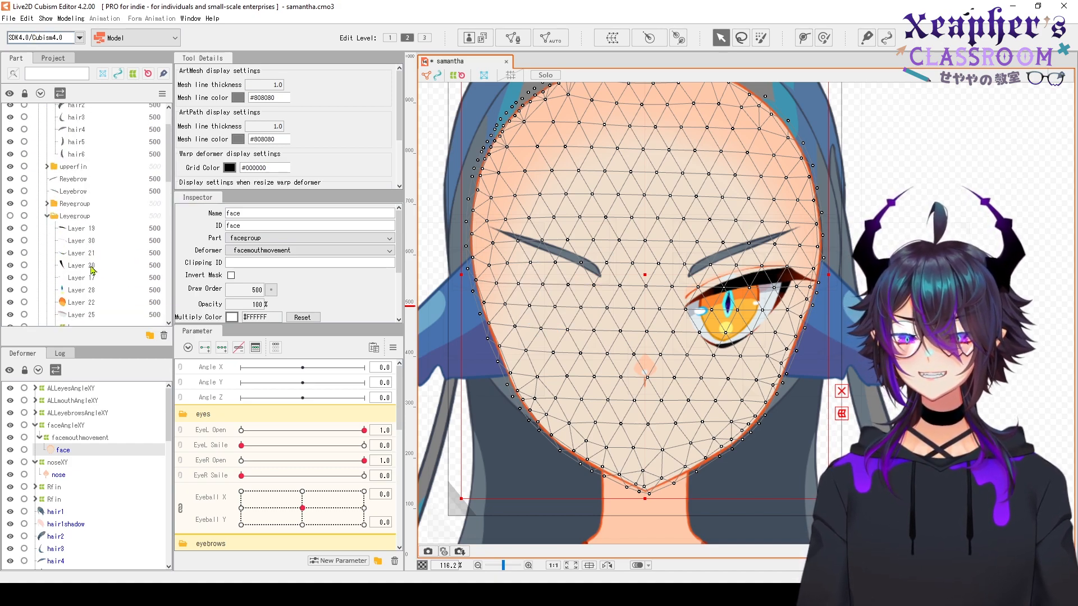
pyautogui.click(11, 248)
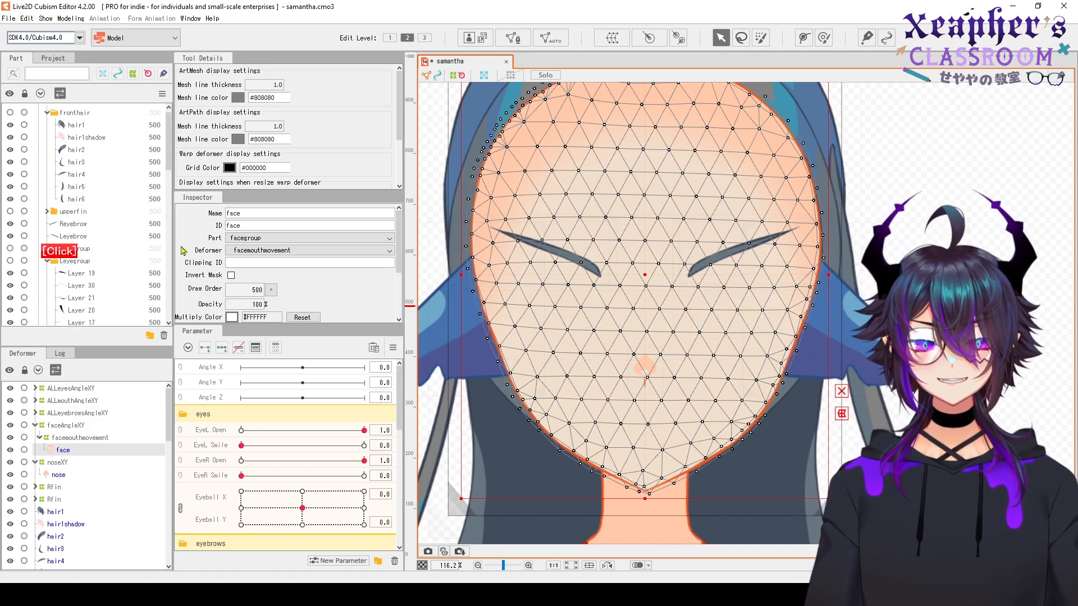
pyautogui.click(10, 224)
pyautogui.click(10, 236)
# Select the faceAngleXY deformer, set Angle X to -30 and shift the face sideways to the left
pyautogui.scroll(-2, 500, 225)
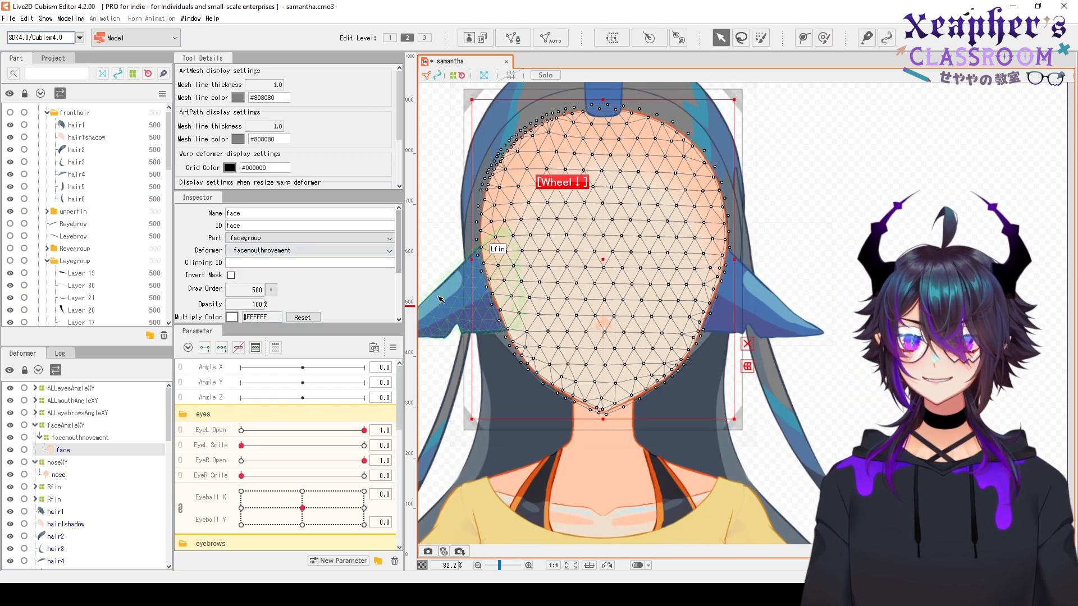
pyautogui.click(66, 425)
pyautogui.click(241, 367)
pyautogui.moveTo(580, 278); pyautogui.dragTo(635, 289)
# Try moving the faceAngleXY deformer's bottom-centre control point left to turn the chin, and undo it
pyautogui.moveTo(635, 478); pyautogui.dragTo(625, 478)
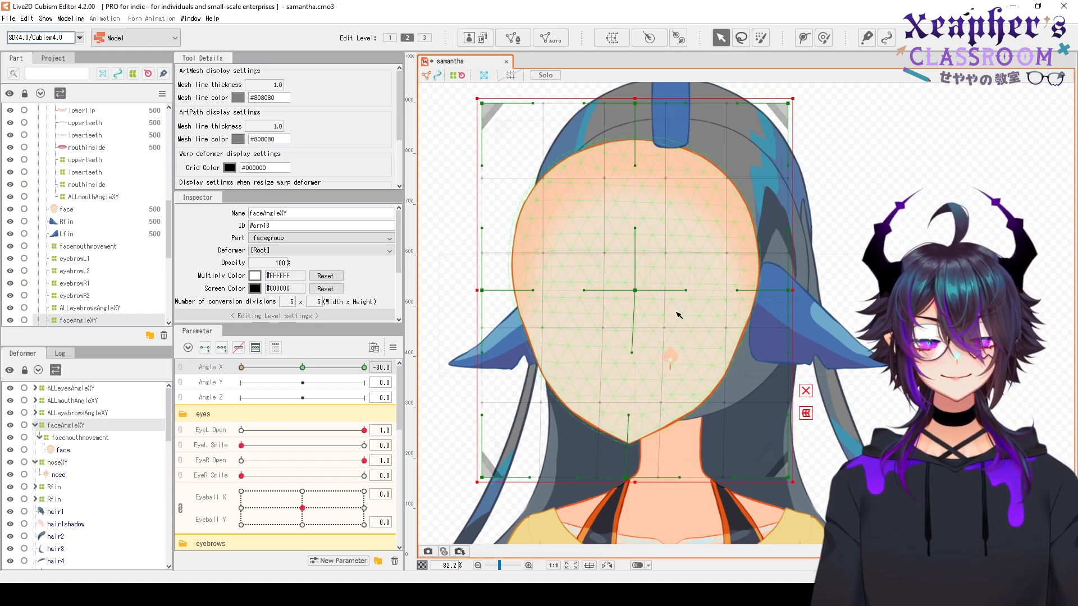
pyautogui.hotkey('ctrl', 'z')
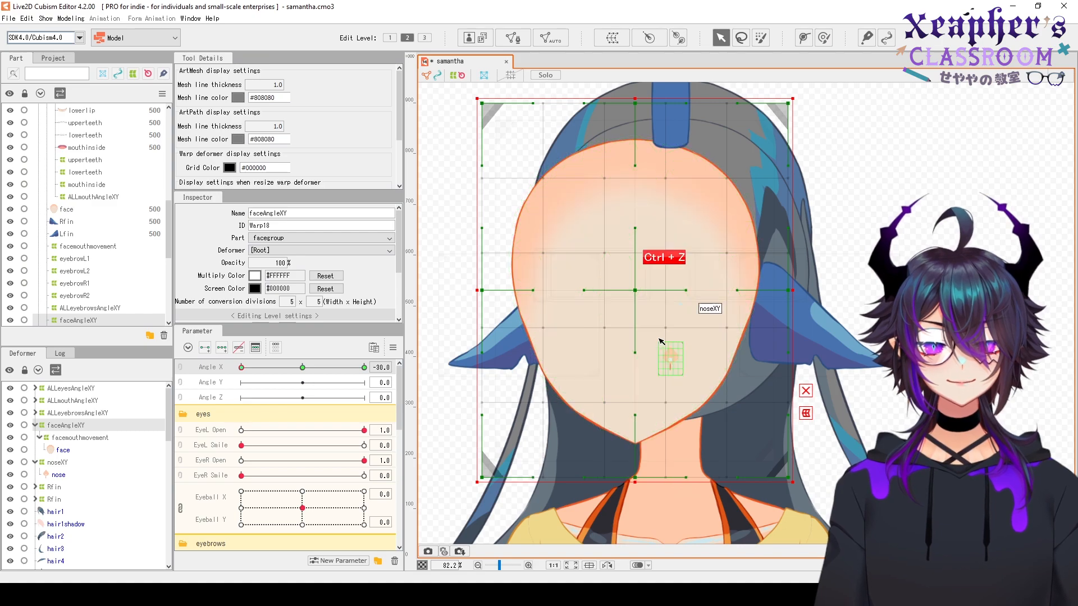
pyautogui.scroll(-3, 591, 322)
# Select the left columns of faceAngleXY control points and compare the face at Angle X 30 and -30
pyautogui.moveTo(488, 134); pyautogui.dragTo(632, 485)
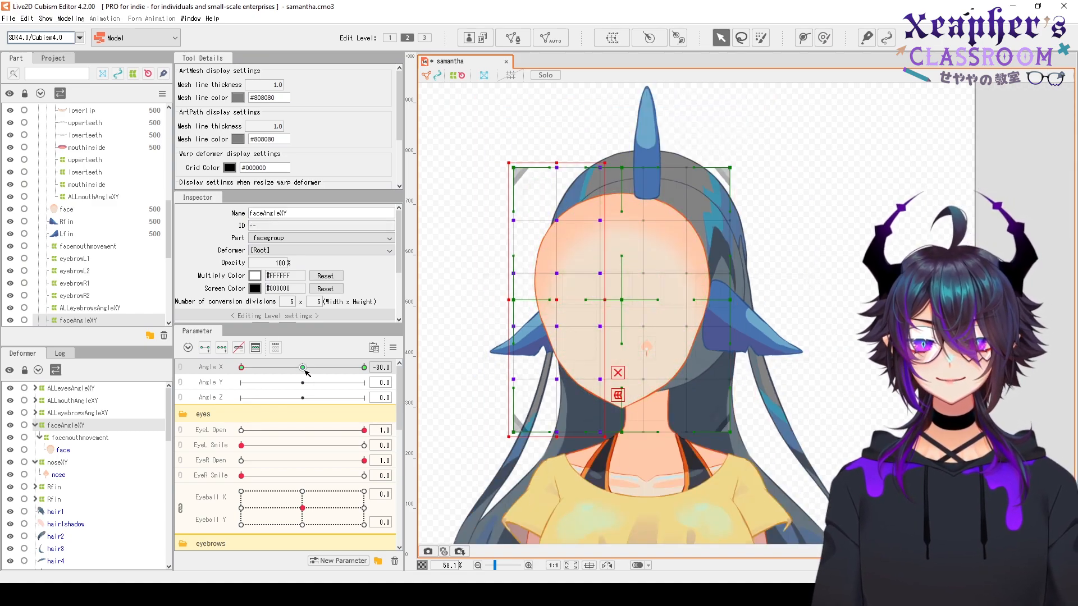
pyautogui.click(365, 368)
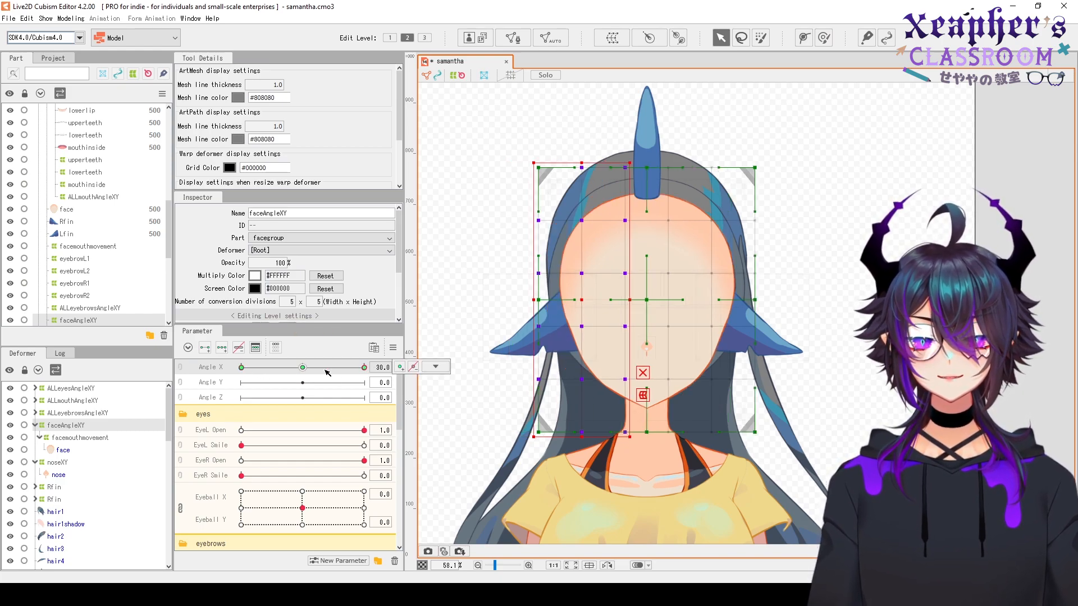
pyautogui.click(242, 368)
pyautogui.scroll(3, 511, 308)
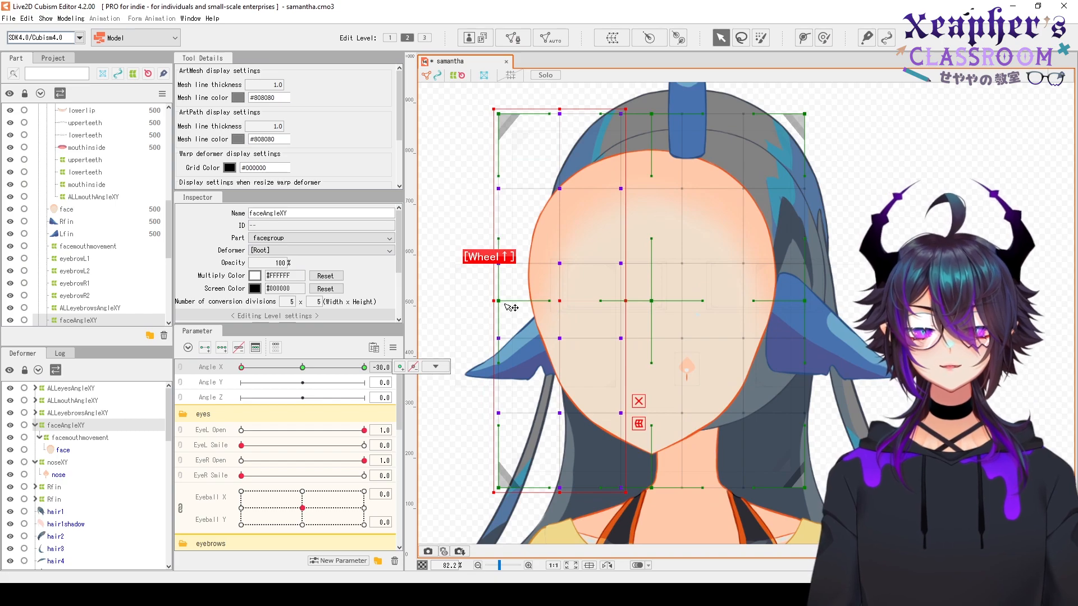
# Narrow the left columns of faceAngleXY control points slightly inward at Angle X -30
pyautogui.scroll(-3, 505, 303)
pyautogui.moveTo(483, 133); pyautogui.dragTo(663, 466)
pyautogui.scroll(3, 516, 309)
pyautogui.moveTo(521, 294)
pyautogui.mouseDown()
pyautogui.moveTo(545, 297)
pyautogui.moveTo(531, 294)
pyautogui.mouseUp()
pyautogui.hotkey('ctrl', 'z')
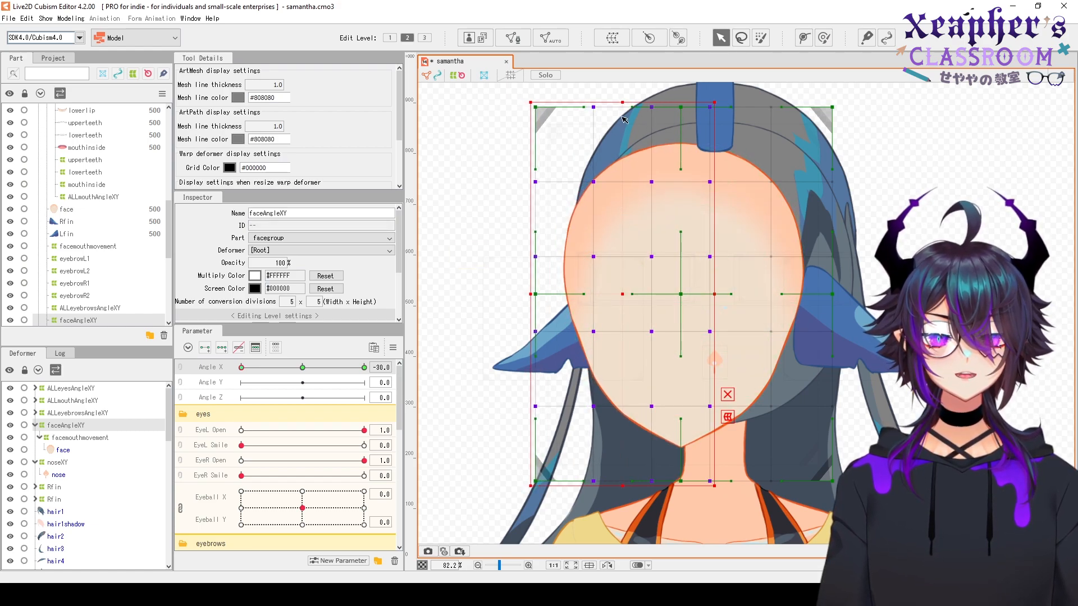
# Select the right columns of faceAngleXY control points and widen them slightly outward at Angle X -30
pyautogui.moveTo(774, 236); pyautogui.dragTo(753, 236)
pyautogui.moveTo(674, 146); pyautogui.dragTo(790, 146)
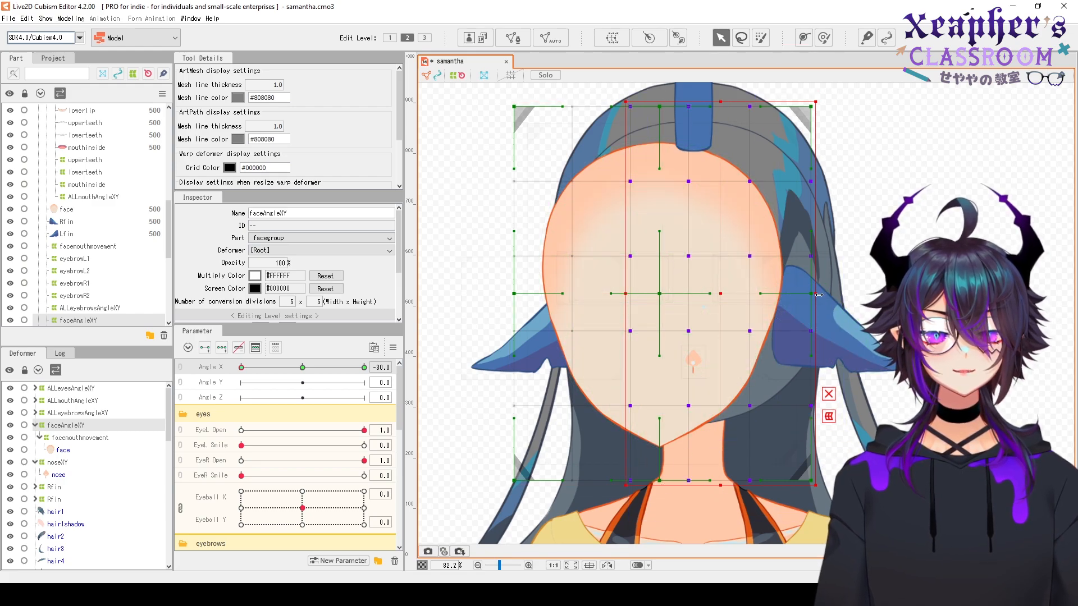
pyautogui.moveTo(818, 295); pyautogui.dragTo(827, 298)
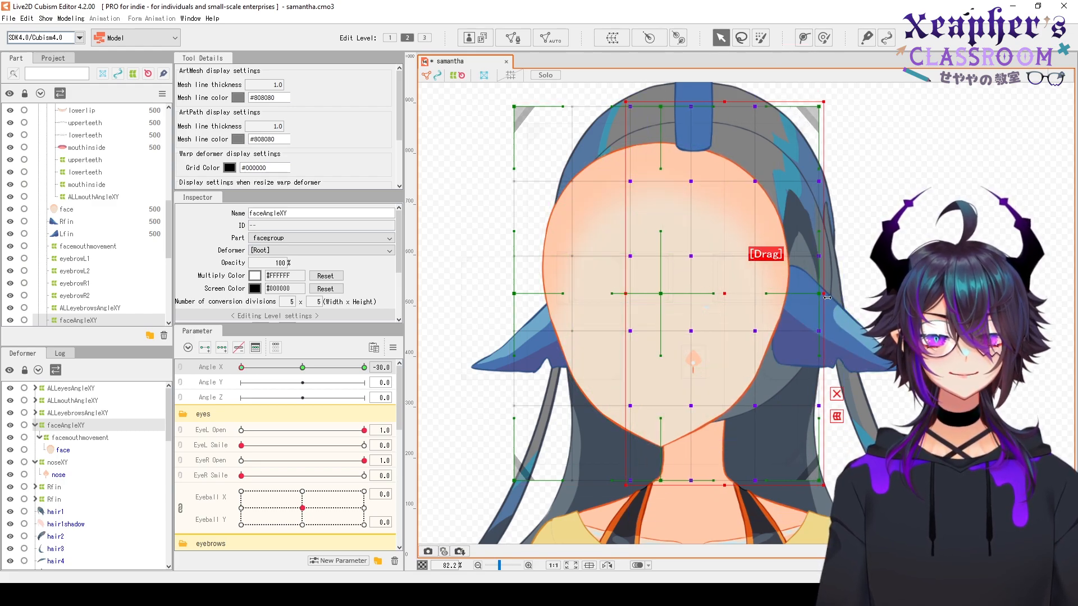
pyautogui.rightClick(300, 375)
pyautogui.moveTo(639, 403); pyautogui.dragTo(618, 397)
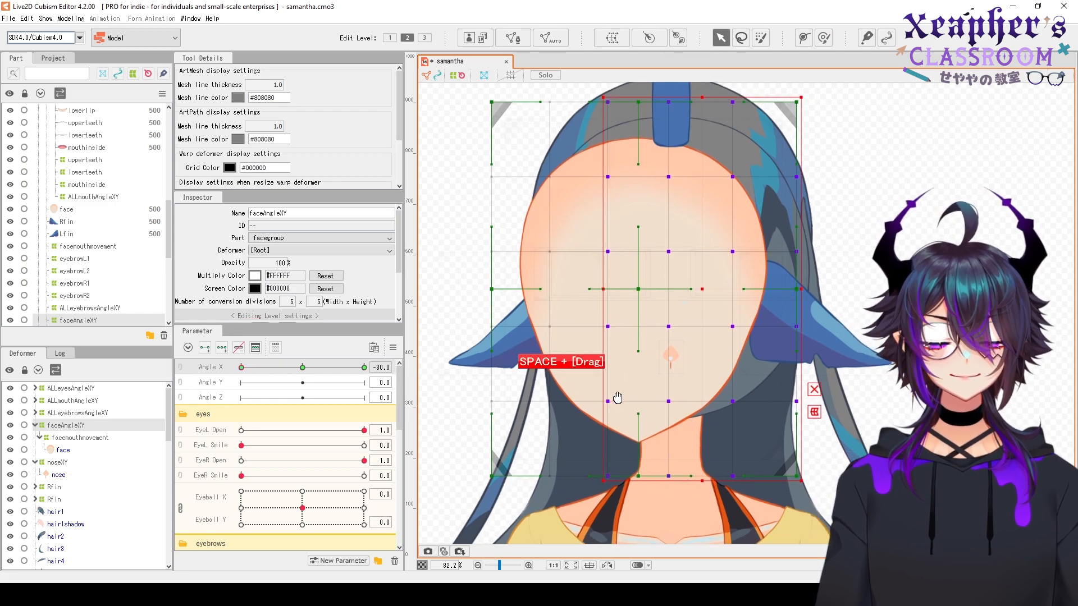
# Shift the faceAngleXY deformer's bottom-centre control point left to turn the chin, and adjust the grid point beside the left jaw
pyautogui.click(78, 413)
pyautogui.click(66, 426)
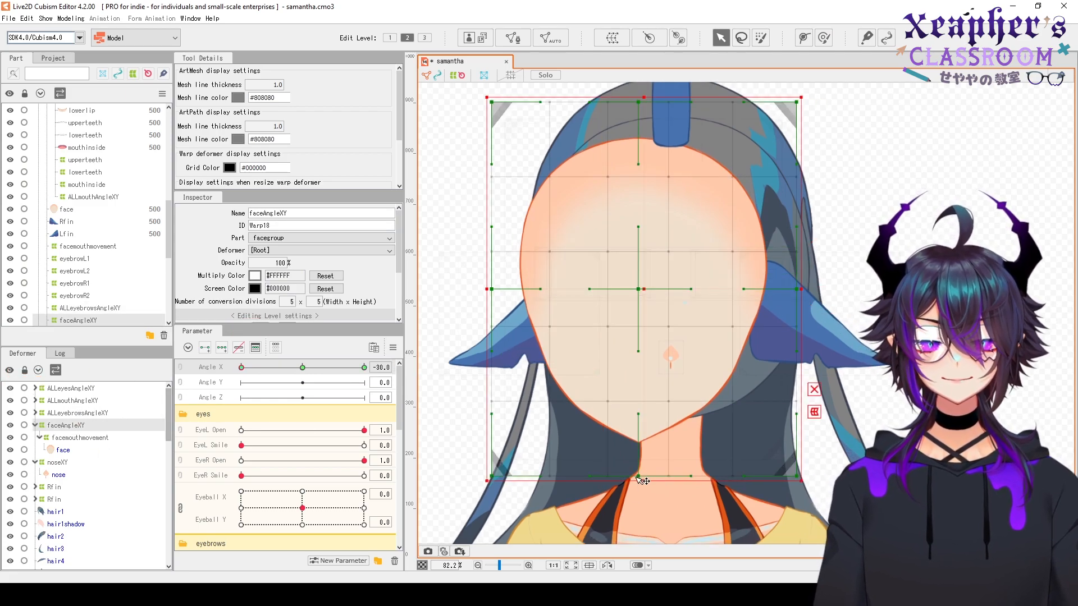
pyautogui.moveTo(645, 480); pyautogui.dragTo(634, 477)
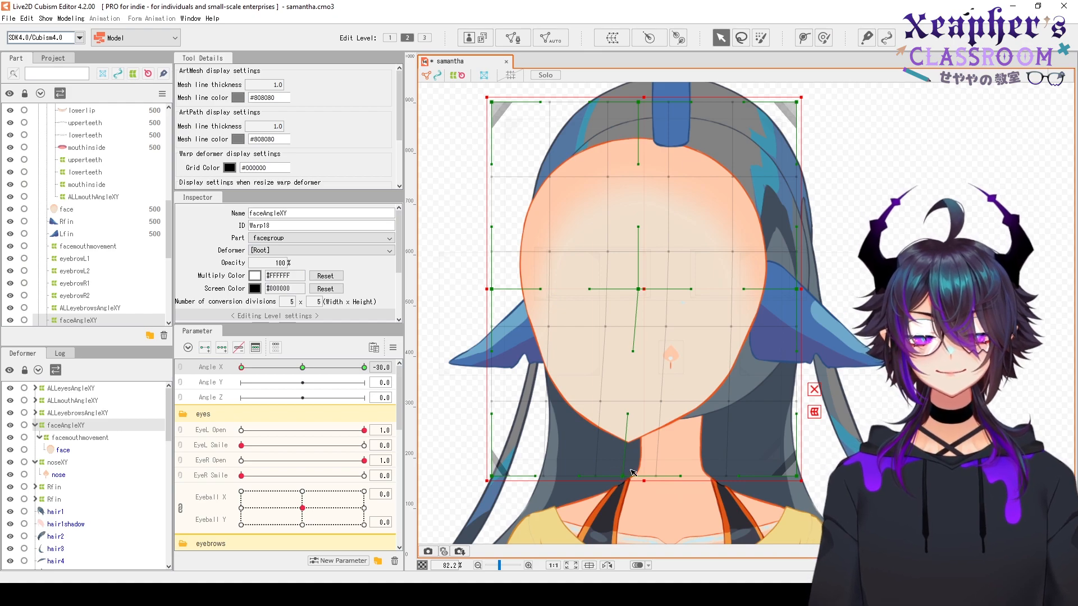
pyautogui.moveTo(624, 478); pyautogui.dragTo(622, 478)
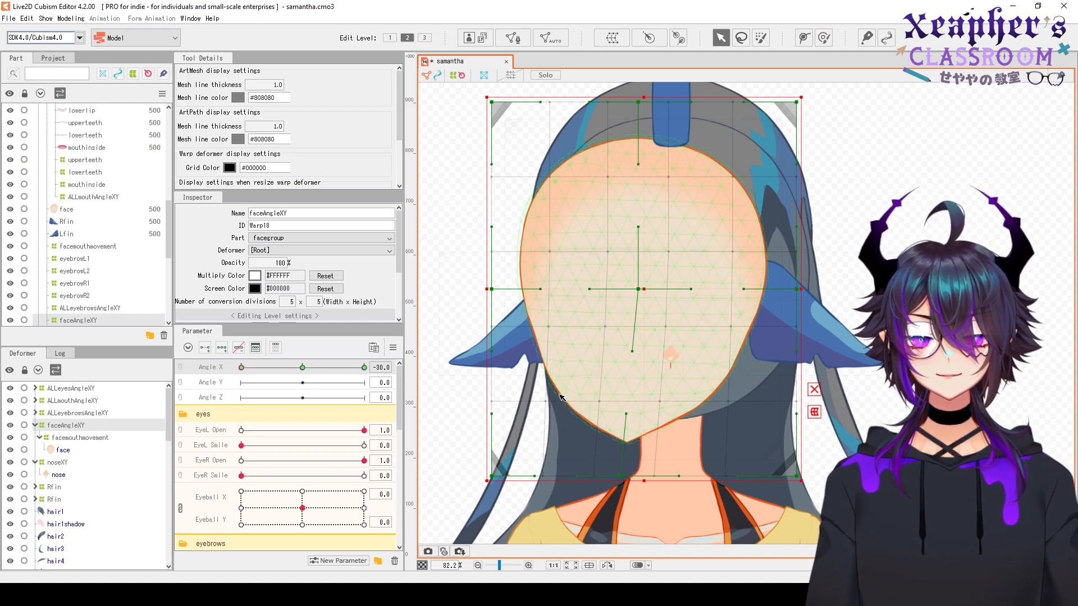
pyautogui.moveTo(603, 403); pyautogui.dragTo(611, 400)
pyautogui.scroll(3, 571, 415)
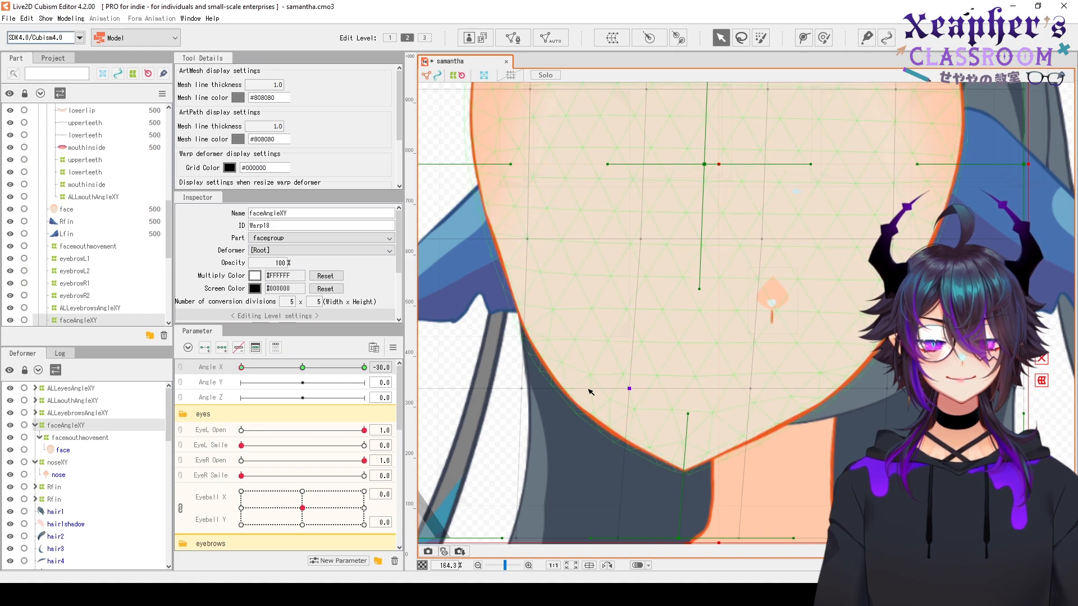
# Deselect the deformer and examine the reshaped face at Angle X -30
pyautogui.scroll(-5, 590, 392)
pyautogui.click(539, 365)
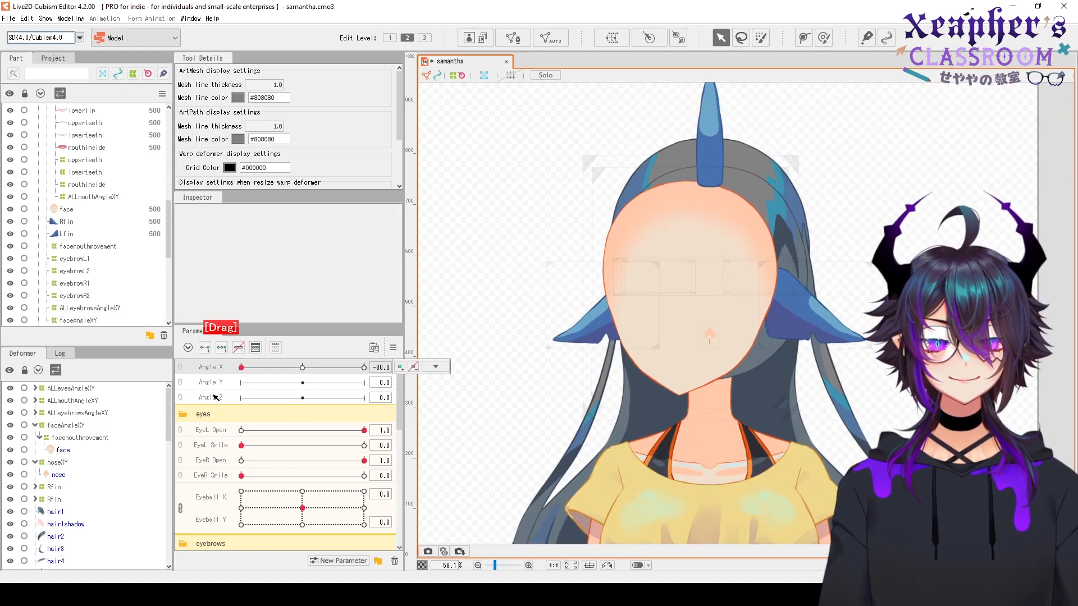
pyautogui.click(435, 367)
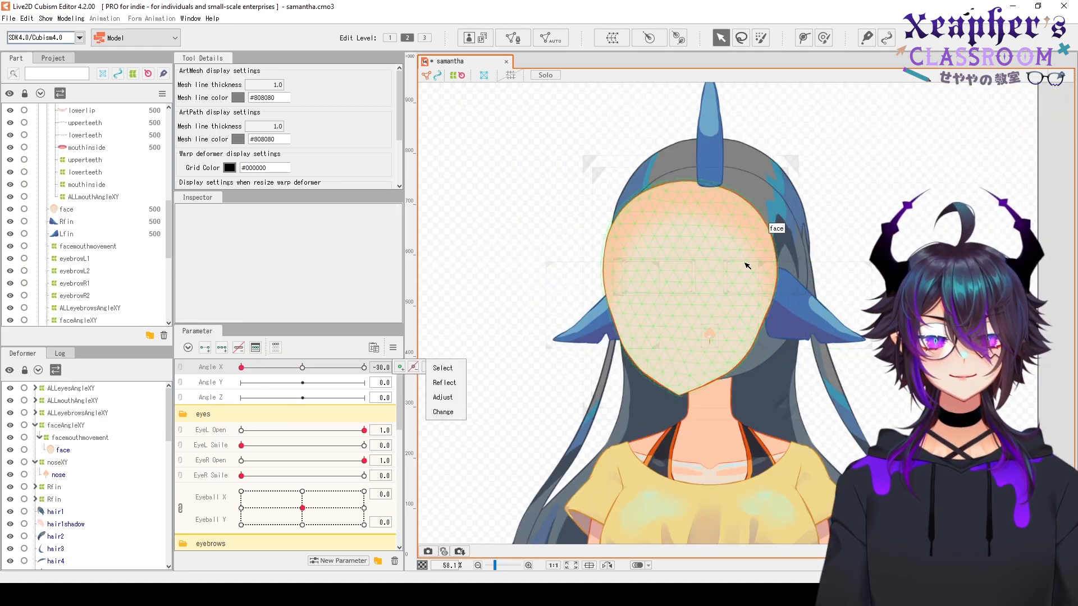
pyautogui.scroll(3, 682, 228)
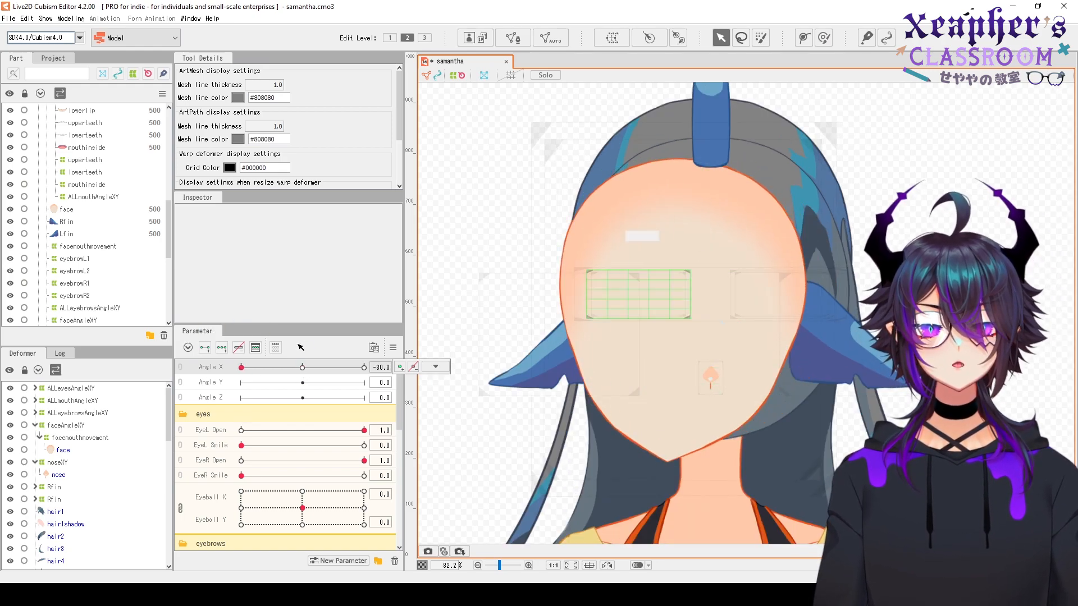
# Narrow the whole faceAngleXY deformer inward from its right edge at Angle X -30
pyautogui.click(72, 427)
pyautogui.rightClick(842, 312)
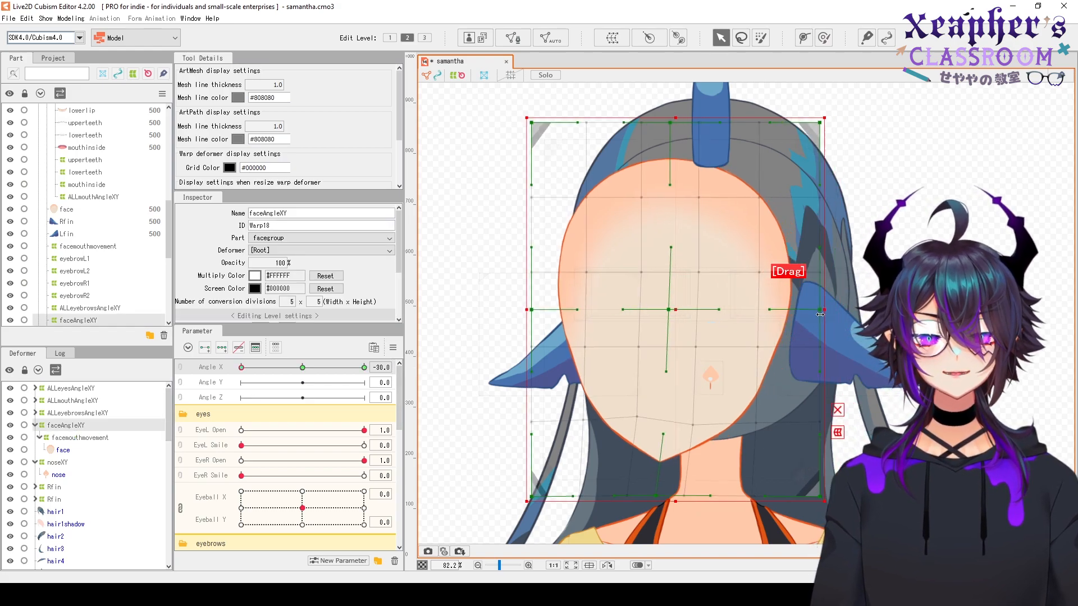
# Sweep Angle X between 0 and -30 to compare the face's volume, ending at 0
pyautogui.rightClick(303, 368)
pyautogui.moveTo(303, 367); pyautogui.dragTo(232, 382)
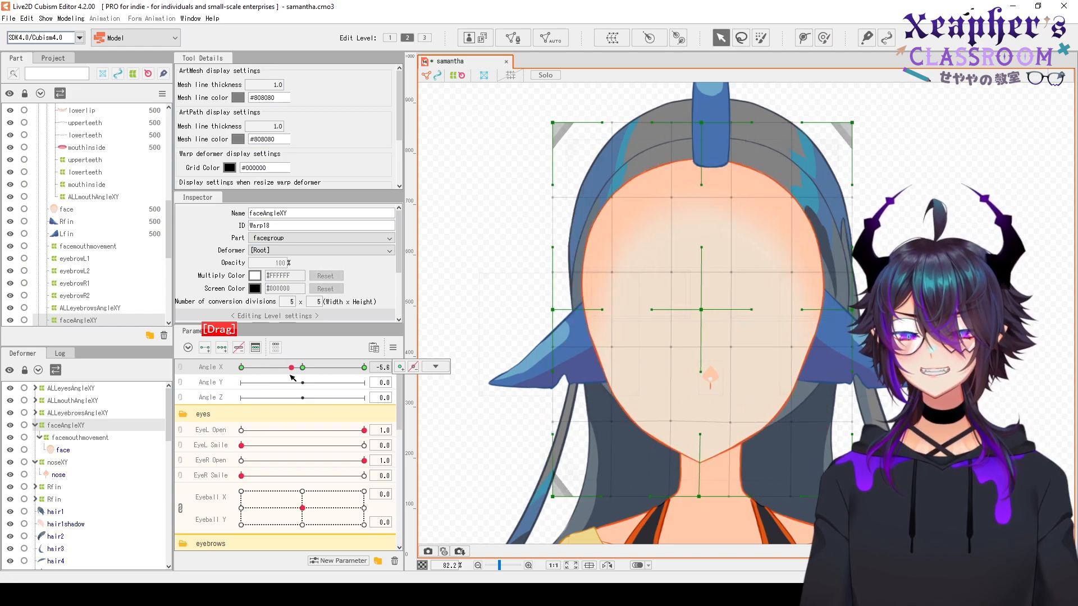
pyautogui.click(436, 366)
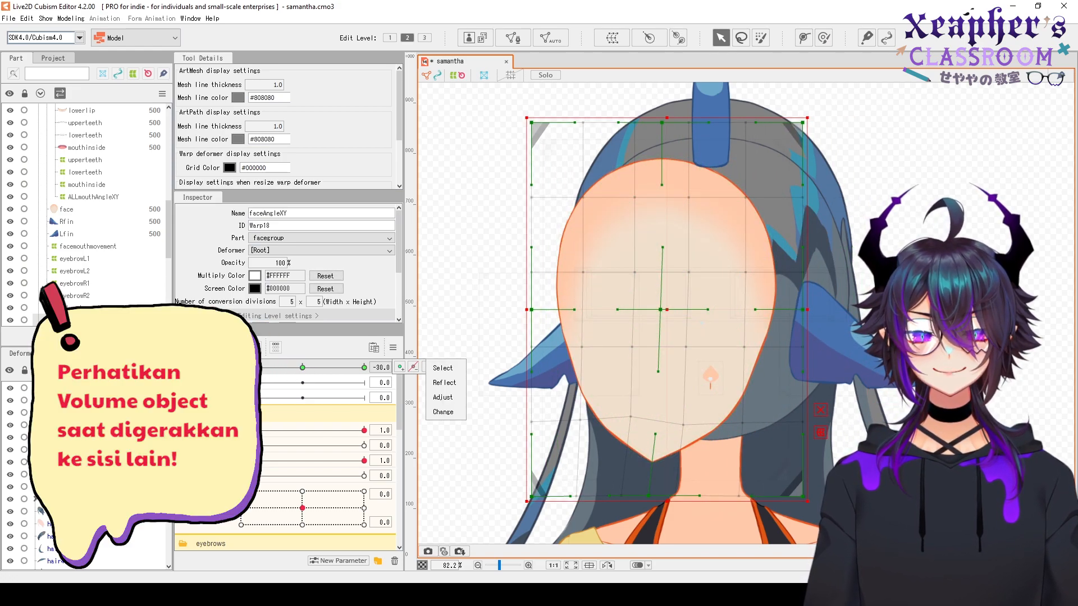
pyautogui.click(310, 371)
pyautogui.click(303, 367)
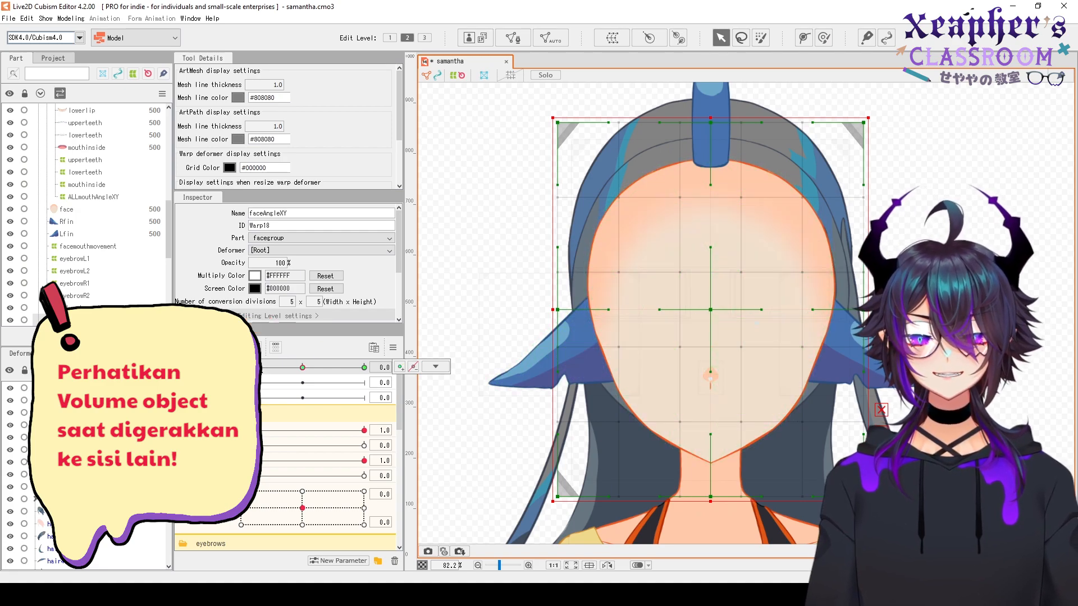
# Undo the last change to the face's warp deformer and reselect faceAngleXY at Angle X -30
pyautogui.hotkey('ctrl', 'z')
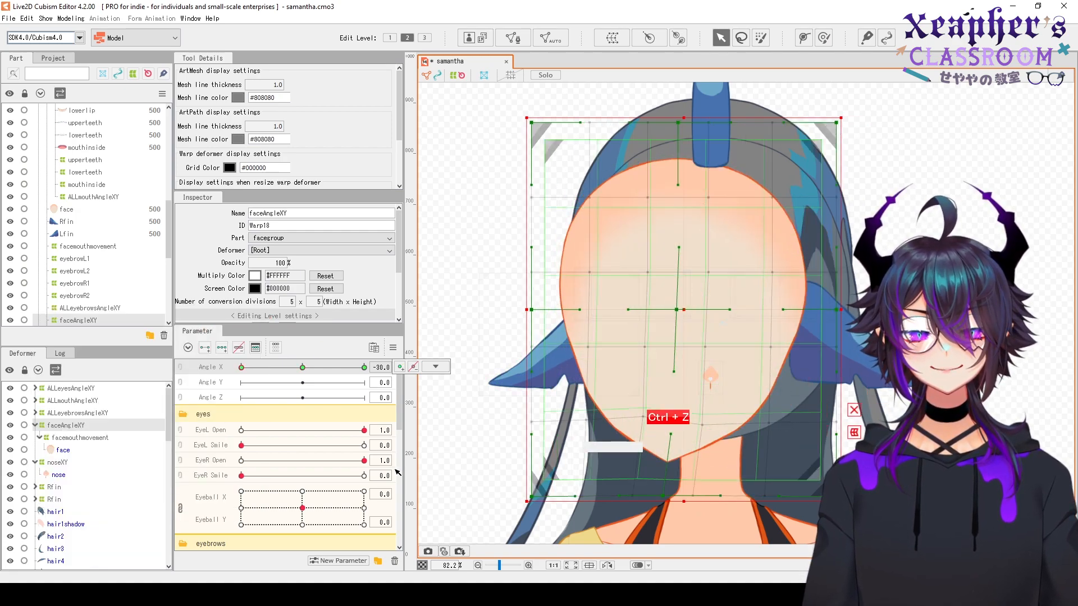
pyautogui.click(232, 337)
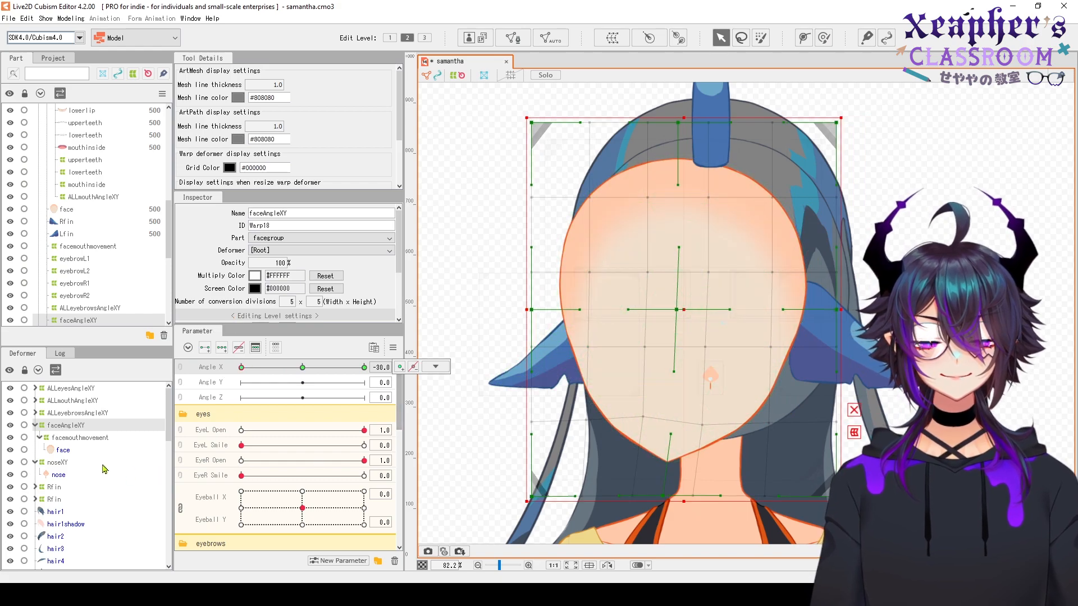
pyautogui.click(77, 439)
pyautogui.click(82, 426)
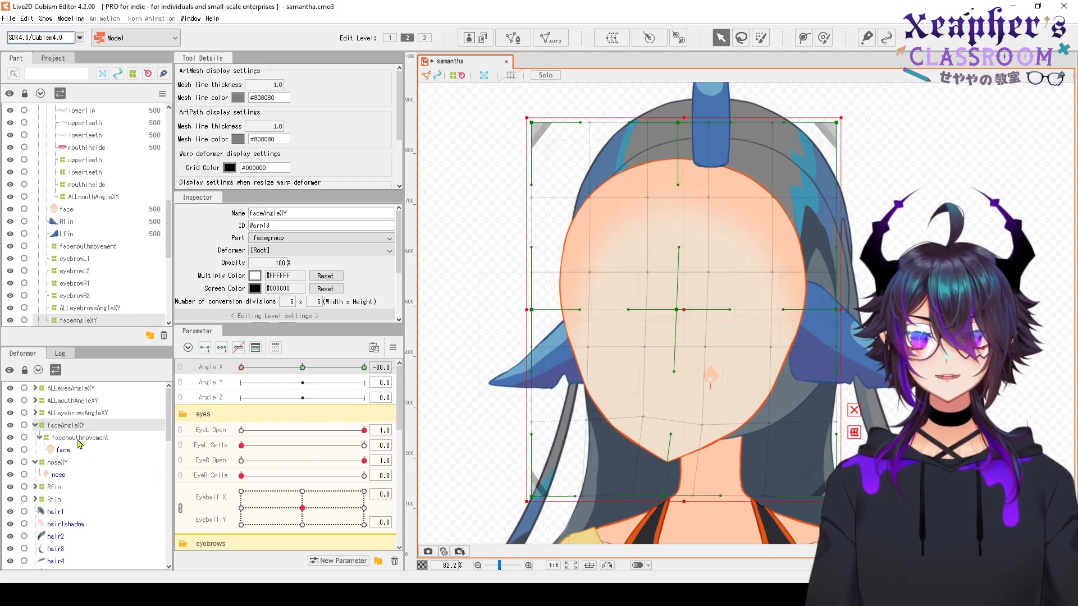
pyautogui.click(78, 441)
pyautogui.click(80, 427)
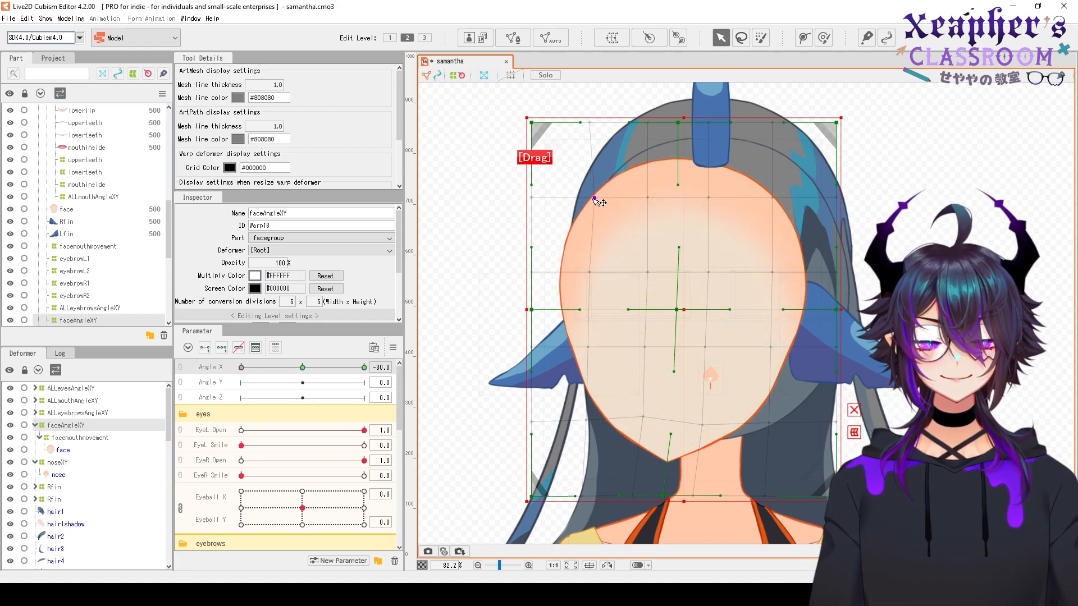
# Mirror the faceAngleXY deformer's Angle X -30 shape to the opposite side with Reflect Motion, reflecting horizontally
pyautogui.moveTo(471, 400); pyautogui.dragTo(452, 358)
pyautogui.click(393, 347)
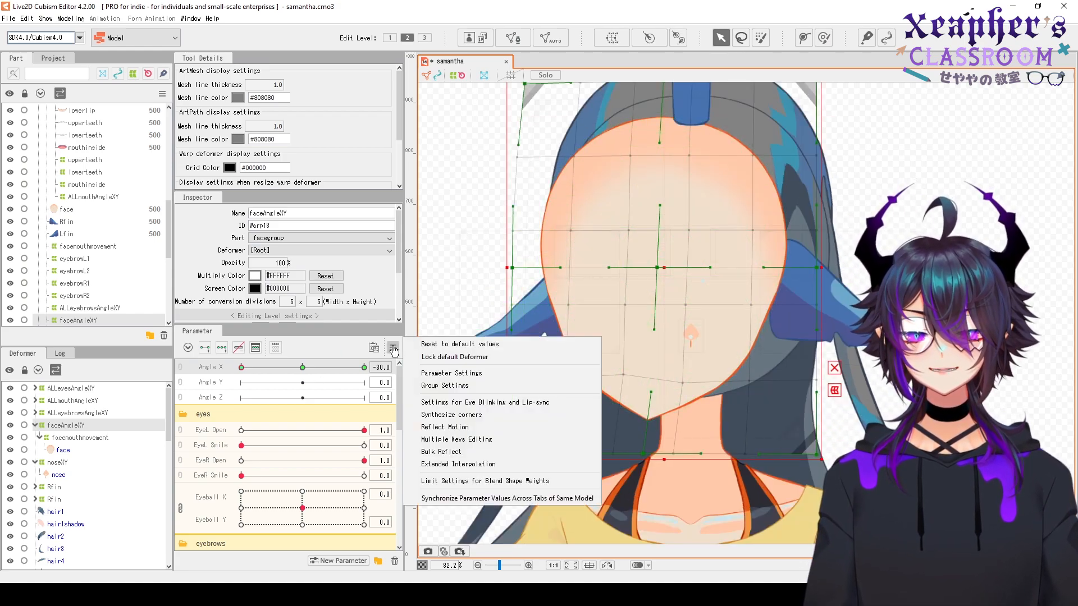
pyautogui.click(491, 428)
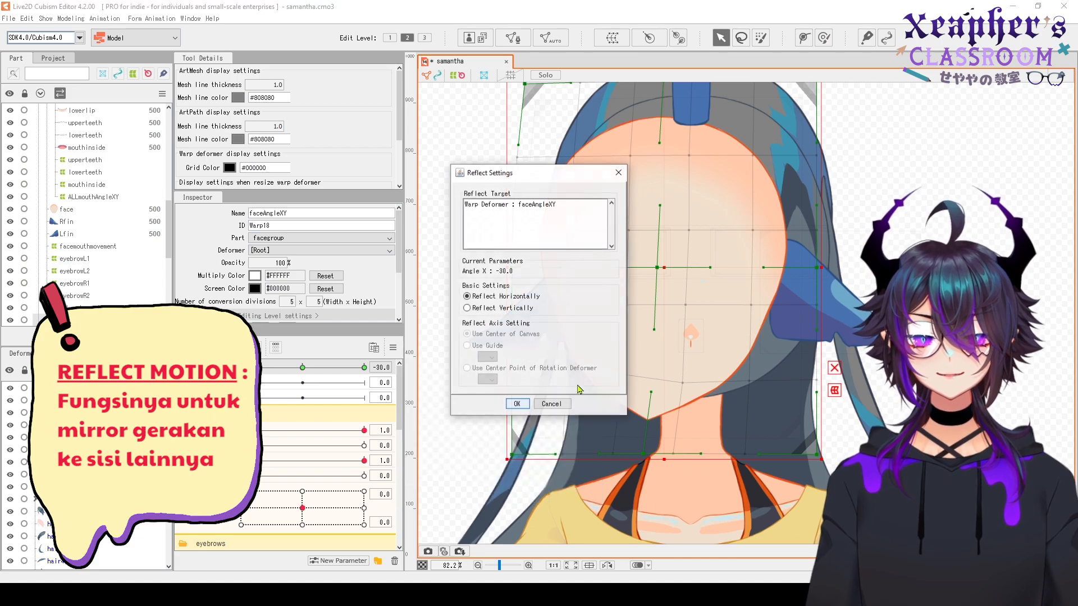
pyautogui.click(517, 408)
# Deselect the deformer and sweep Angle X between 30 and -30 to examine the head turn on both sides
pyautogui.click(365, 368)
pyautogui.moveTo(368, 368); pyautogui.dragTo(390, 408)
pyautogui.scroll(-3, 694, 328)
pyautogui.click(859, 335)
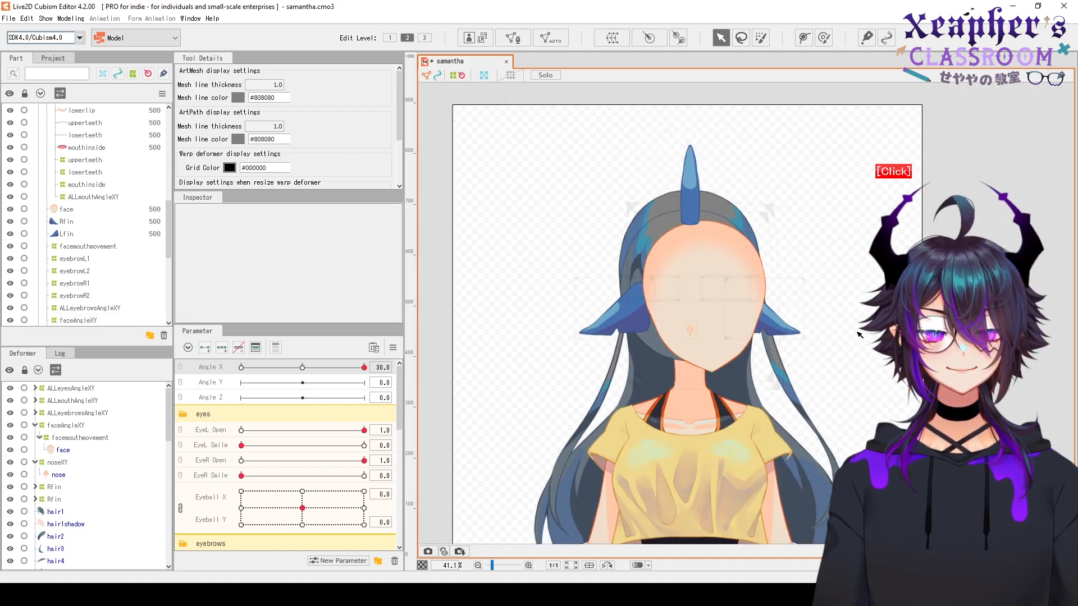
pyautogui.moveTo(327, 383); pyautogui.dragTo(241, 367)
pyautogui.scroll(2, 693, 330)
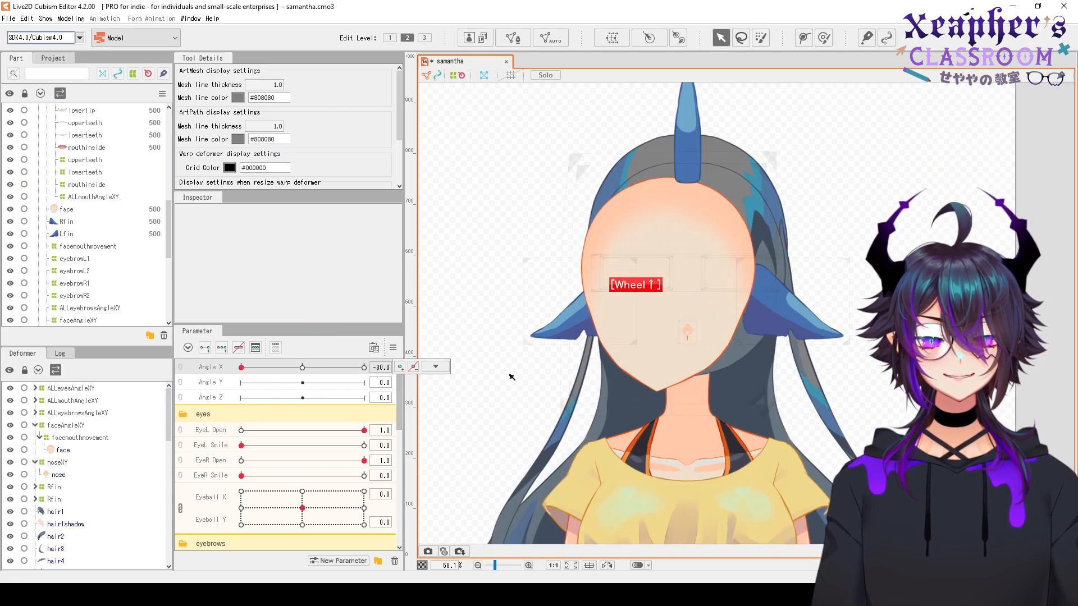
pyautogui.click(435, 366)
pyautogui.moveTo(353, 374); pyautogui.dragTo(181, 375)
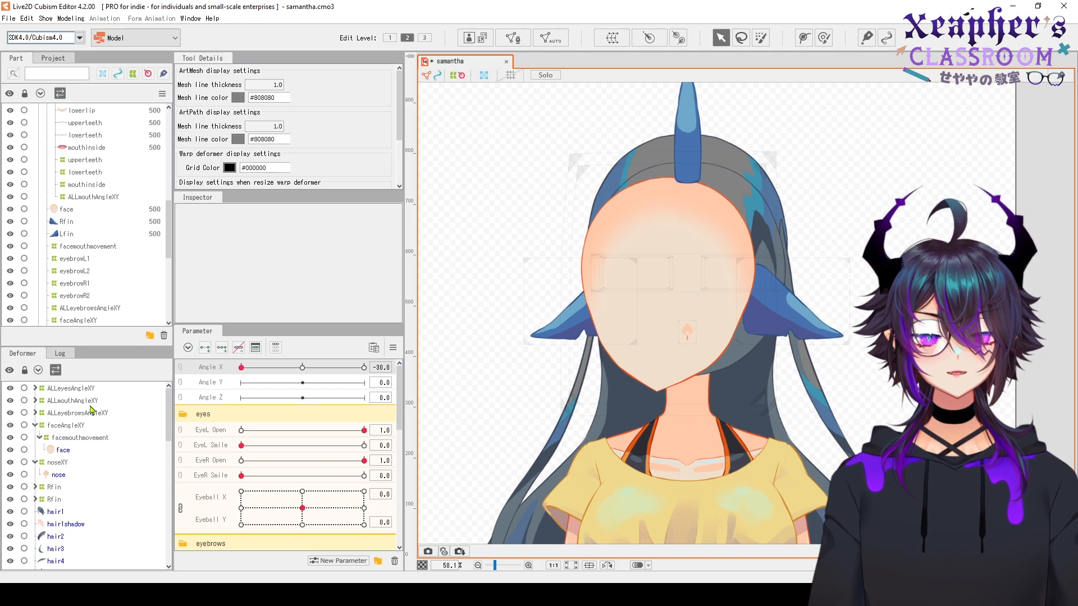
# Select faceAngleXY, return Angle X to 0, and add three keyforms on Angle Y, setting it to -30
pyautogui.click(82, 425)
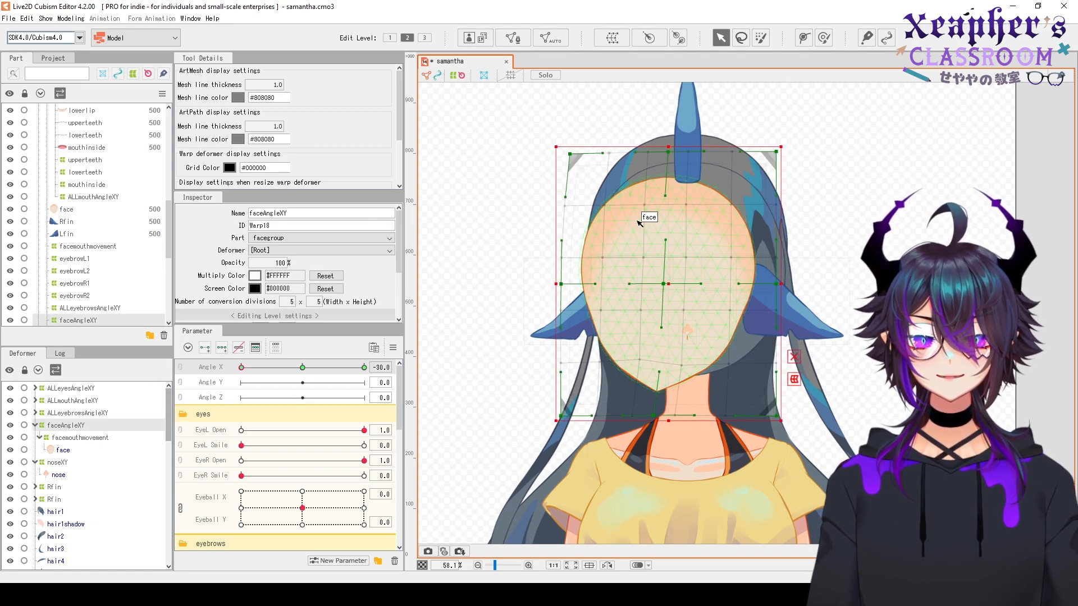
pyautogui.scroll(3, 644, 219)
pyautogui.click(303, 368)
pyautogui.moveTo(303, 368); pyautogui.dragTo(249, 391)
pyautogui.click(215, 381)
pyautogui.click(708, 298)
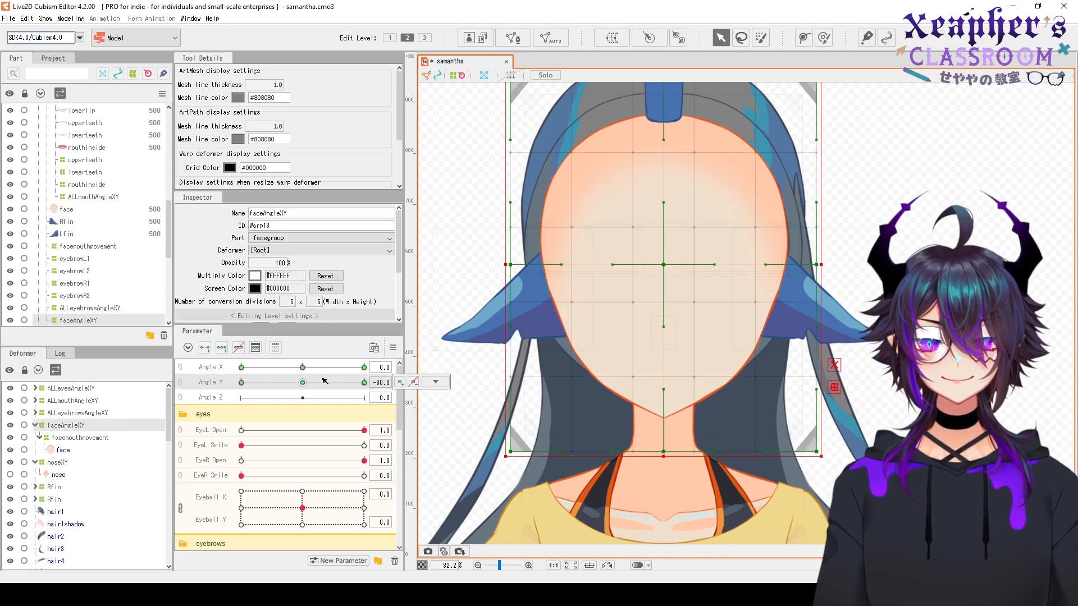
# Shift the whole faceAngleXY deformer straight down at Angle Y -30 and straight up at Angle Y 30
pyautogui.keyDown('shift'); pyautogui.click(664, 265); pyautogui.keyUp('shift')
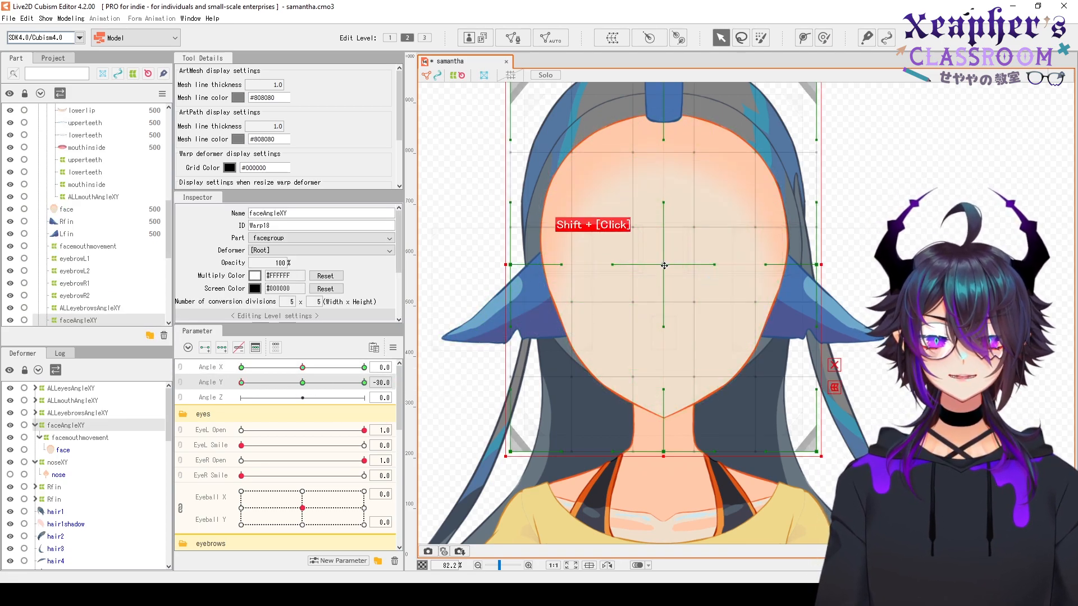
pyautogui.moveTo(664, 265)
pyautogui.mouseDown()
pyautogui.moveTo(664, 294)
pyautogui.moveTo(664, 245)
pyautogui.mouseUp()
pyautogui.click(364, 383)
pyautogui.scroll(-2, 663, 279)
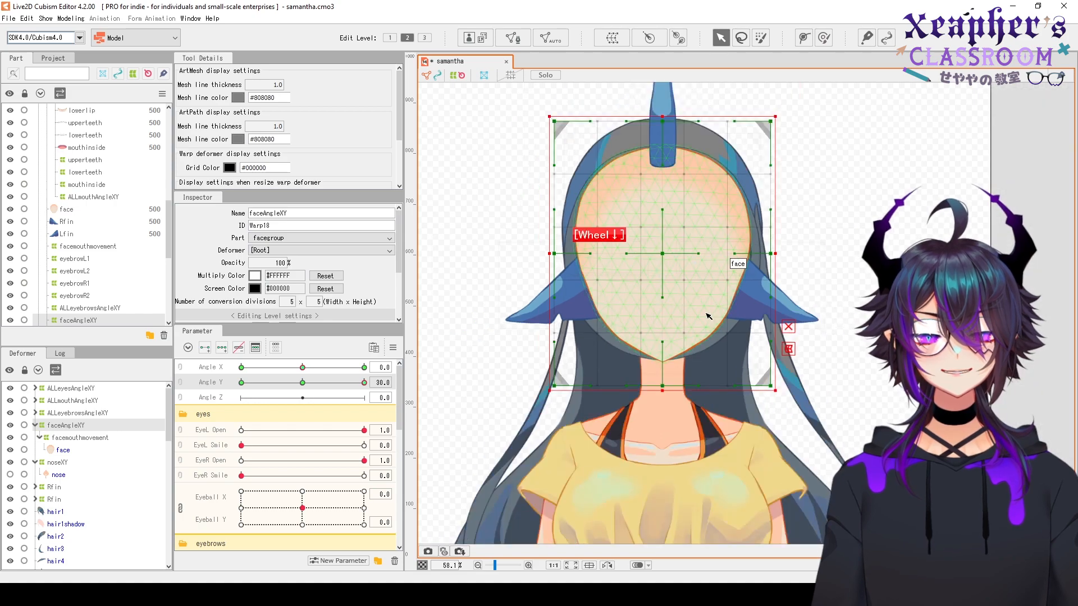
pyautogui.scroll(2, 709, 316)
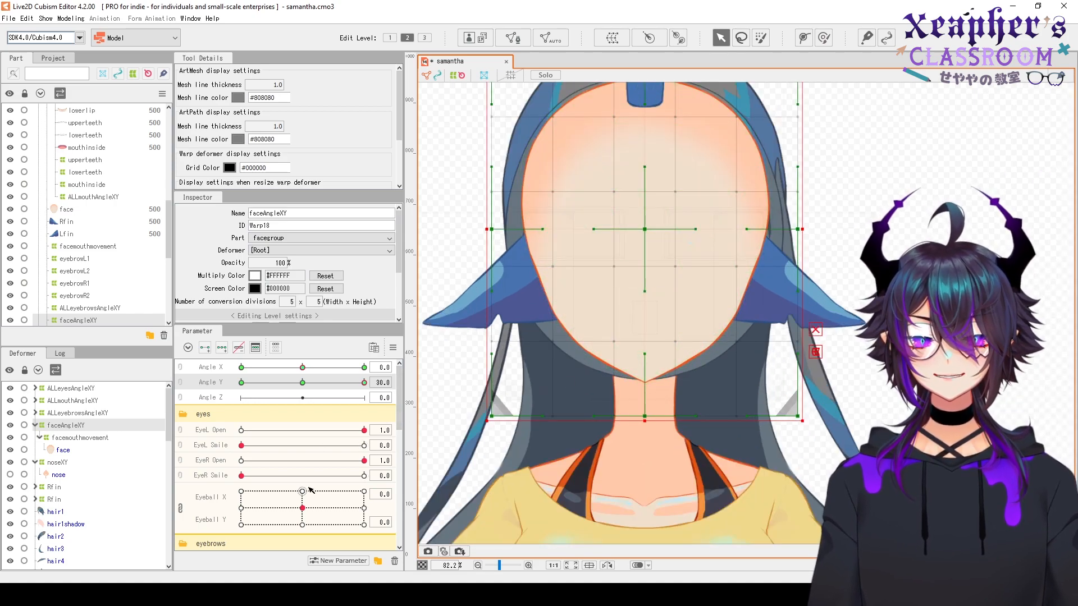
# At Angle Y -30, squash faceAngleXY's lower four grid rows slightly upward and lower the whole deformer a little
pyautogui.moveTo(364, 383); pyautogui.dragTo(238, 398)
pyautogui.scroll(-2, 569, 399)
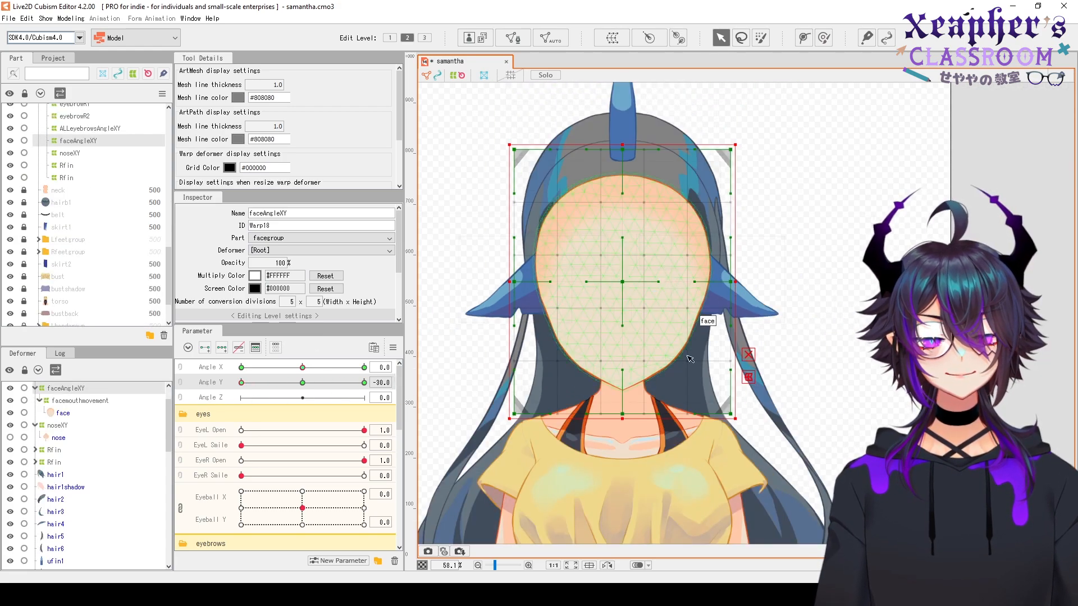
pyautogui.moveTo(515, 445); pyautogui.dragTo(786, 254)
pyautogui.scroll(2, 647, 305)
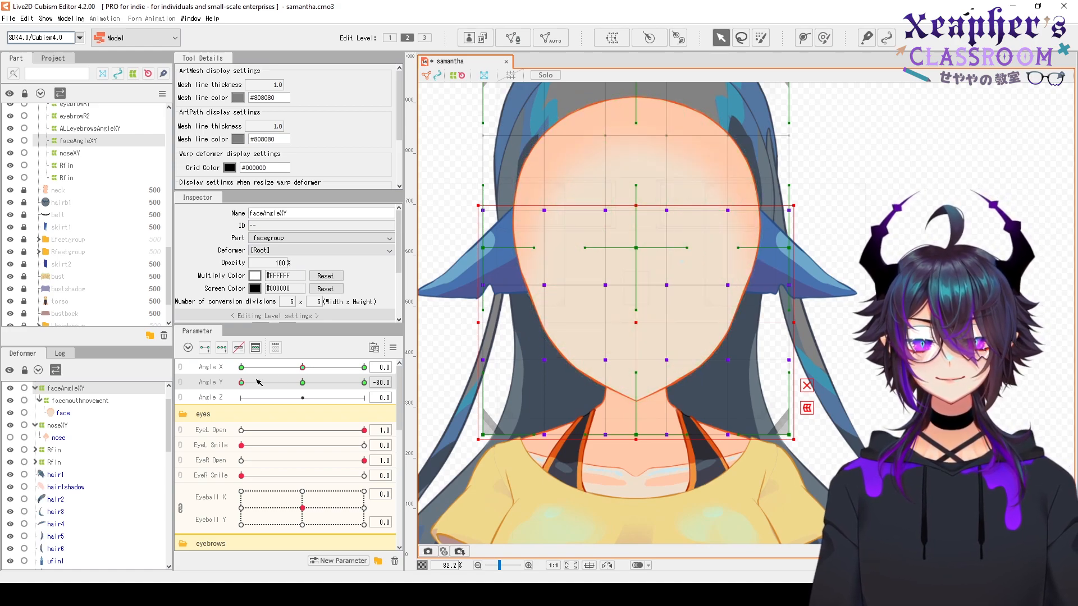
pyautogui.moveTo(258, 383); pyautogui.dragTo(350, 397)
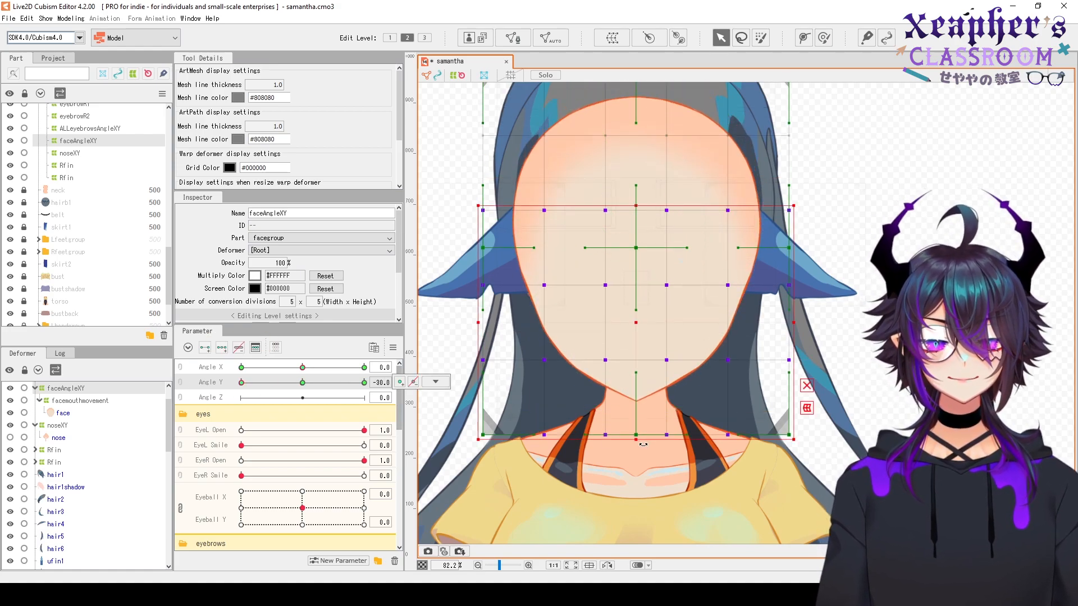
pyautogui.moveTo(637, 443); pyautogui.dragTo(637, 436)
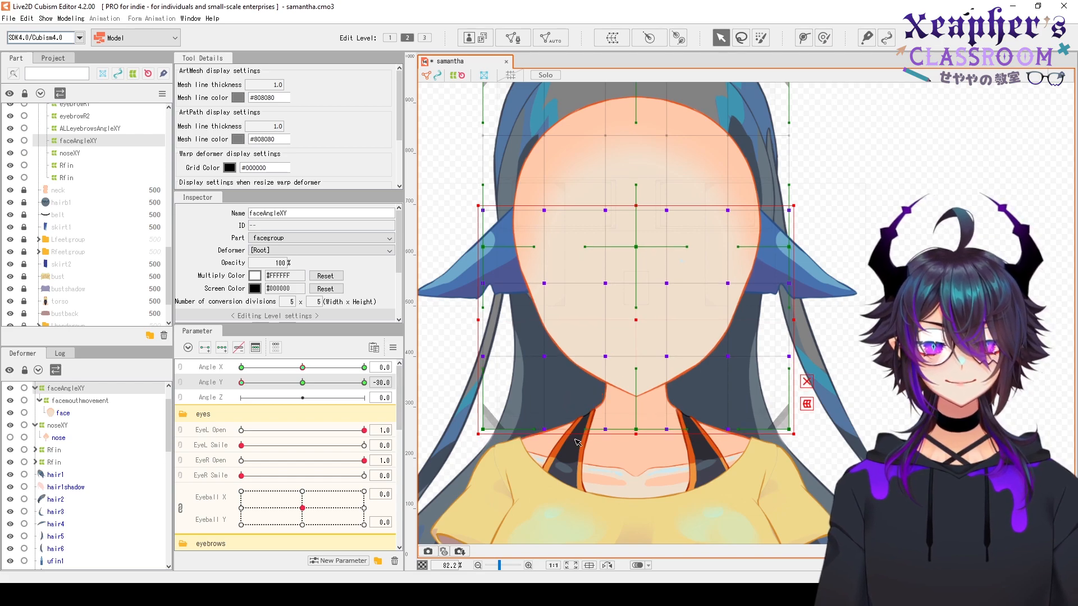
pyautogui.click(302, 383)
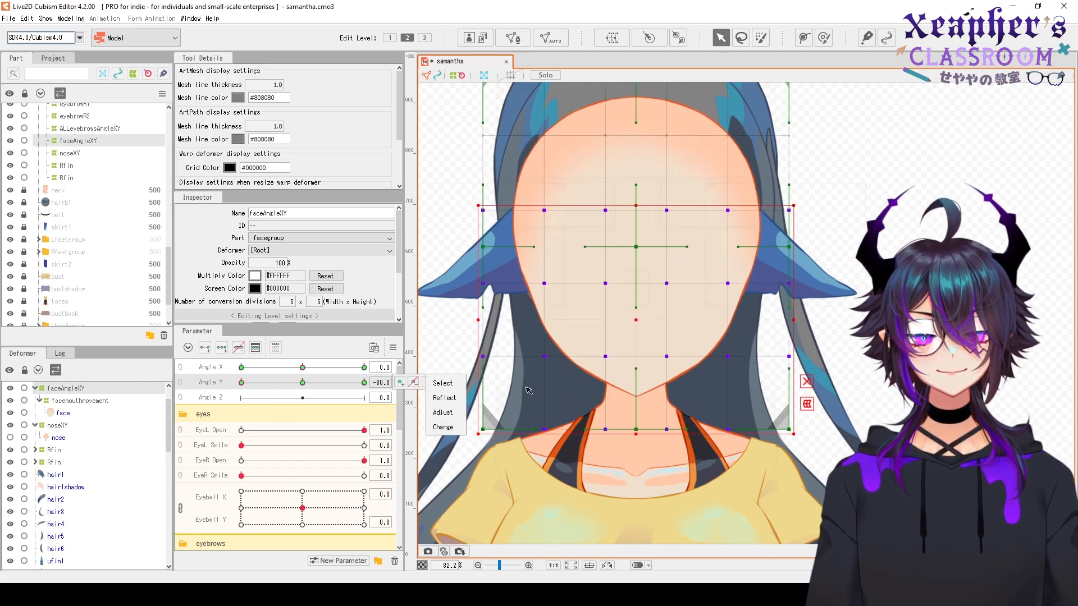
pyautogui.click(73, 388)
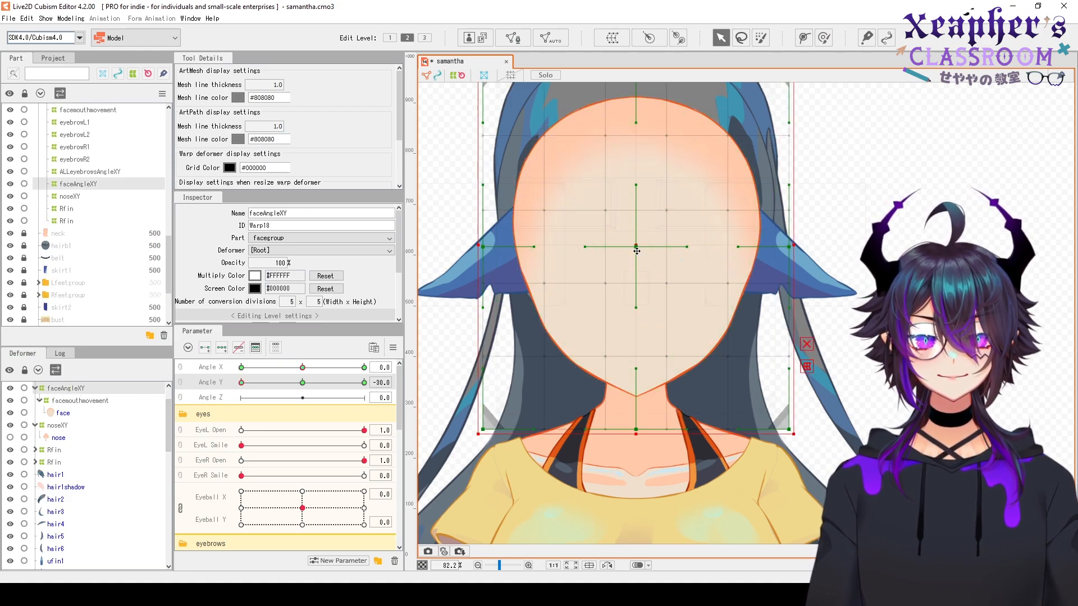
pyautogui.moveTo(637, 251); pyautogui.dragTo(637, 256)
# At Angle Y 30, select the upper four grid rows of faceAngleXY and squash them slightly downward from the top edge
pyautogui.rightClick(299, 386)
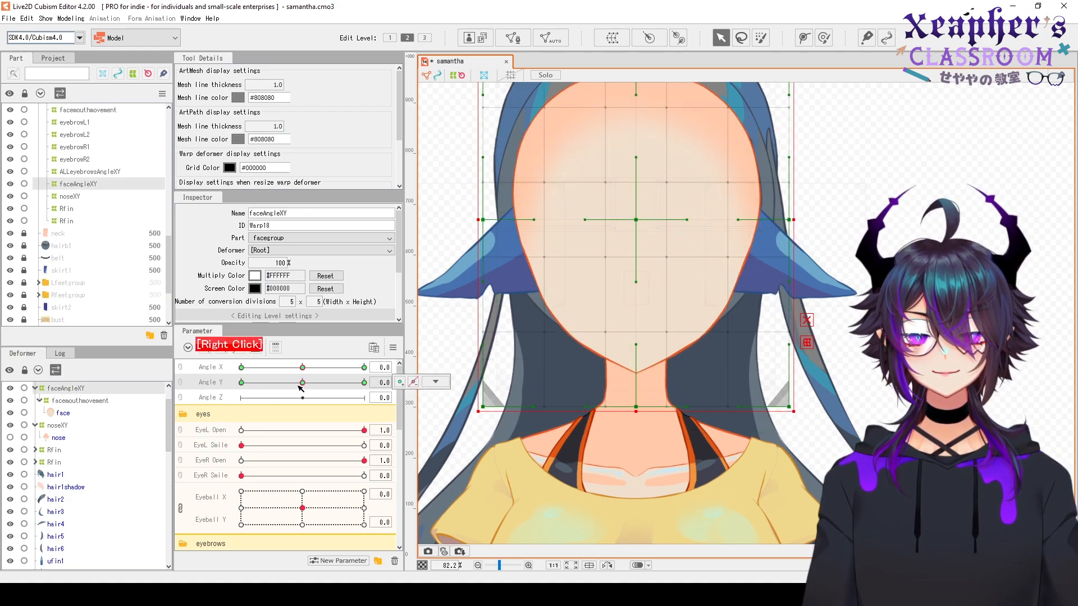
pyautogui.moveTo(299, 386); pyautogui.dragTo(418, 403)
pyautogui.moveTo(597, 283); pyautogui.dragTo(575, 365)
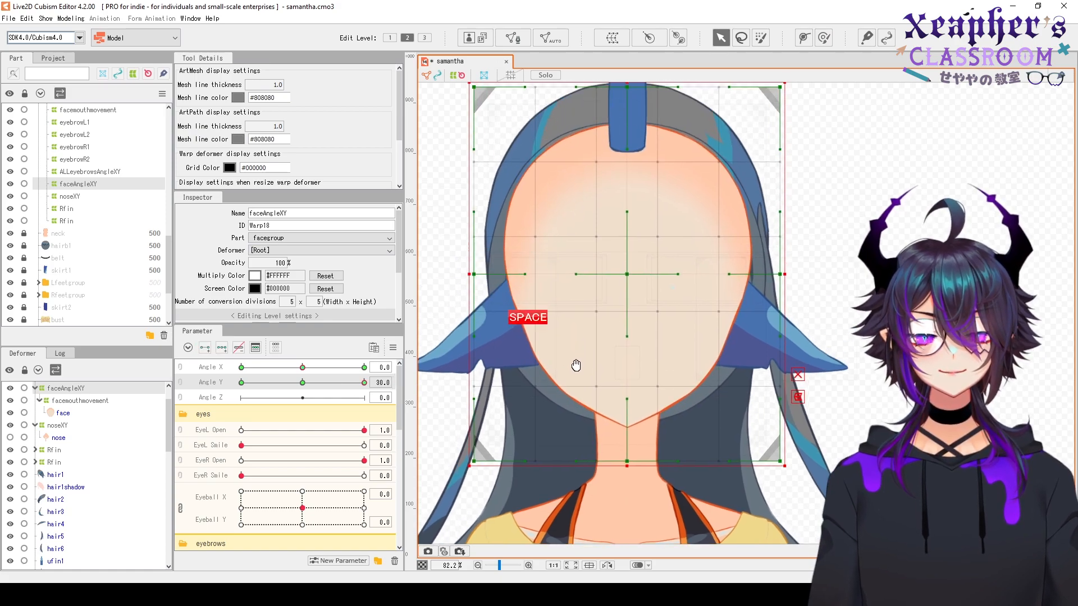
pyautogui.moveTo(536, 421); pyautogui.dragTo(561, 411)
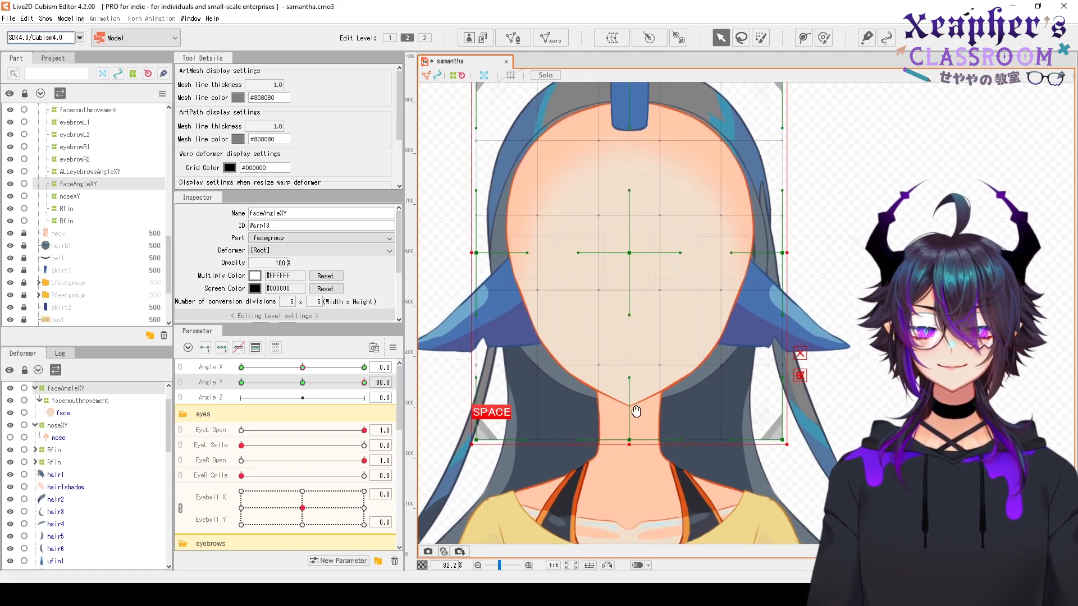
pyautogui.moveTo(634, 410); pyautogui.dragTo(655, 407)
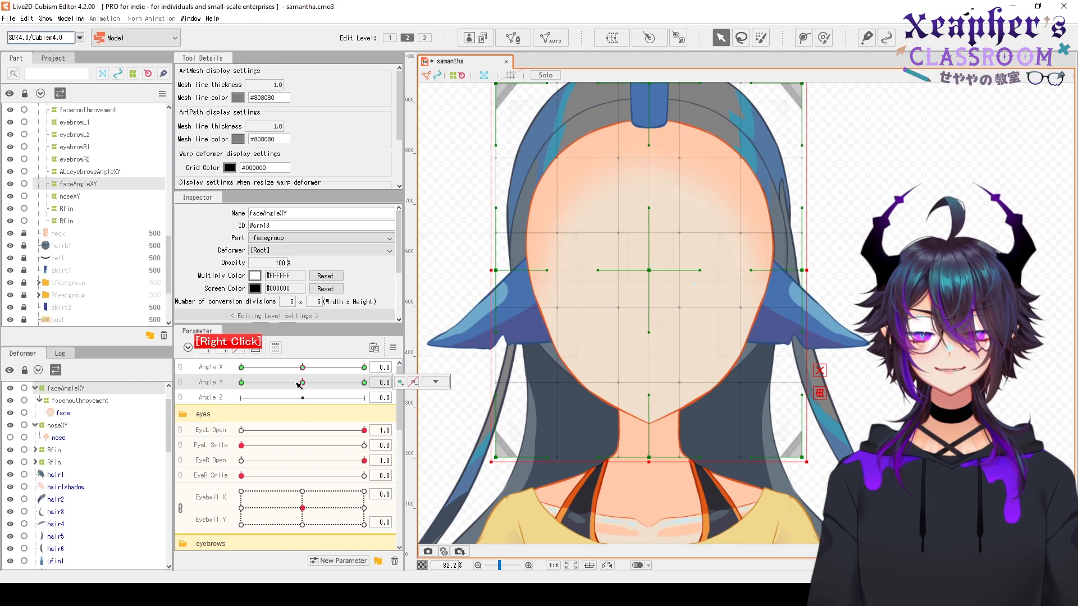
pyautogui.moveTo(642, 247); pyautogui.dragTo(638, 332)
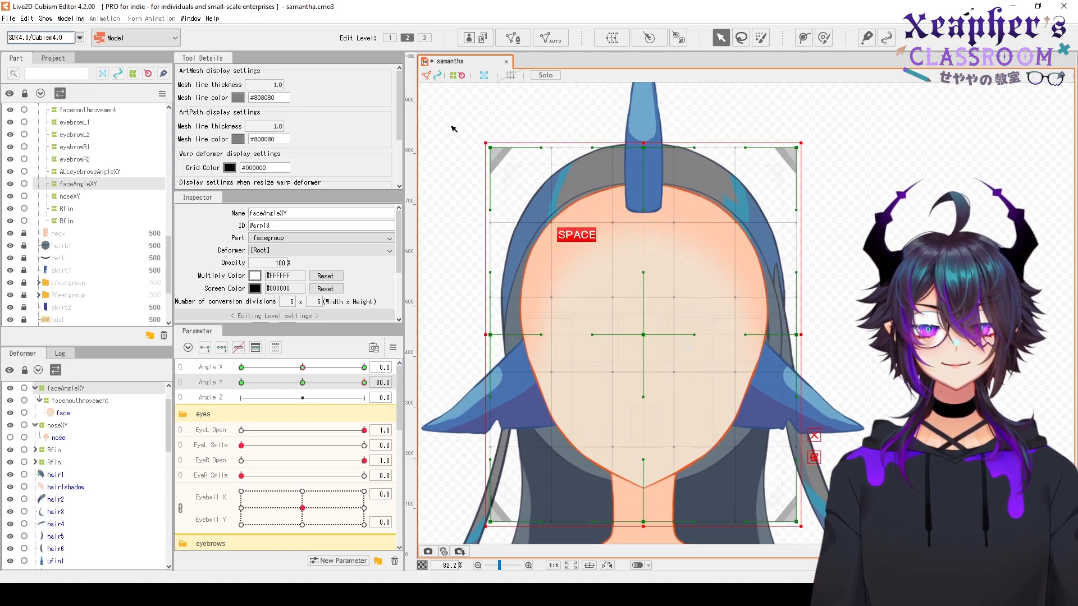
pyautogui.moveTo(450, 124); pyautogui.dragTo(898, 382)
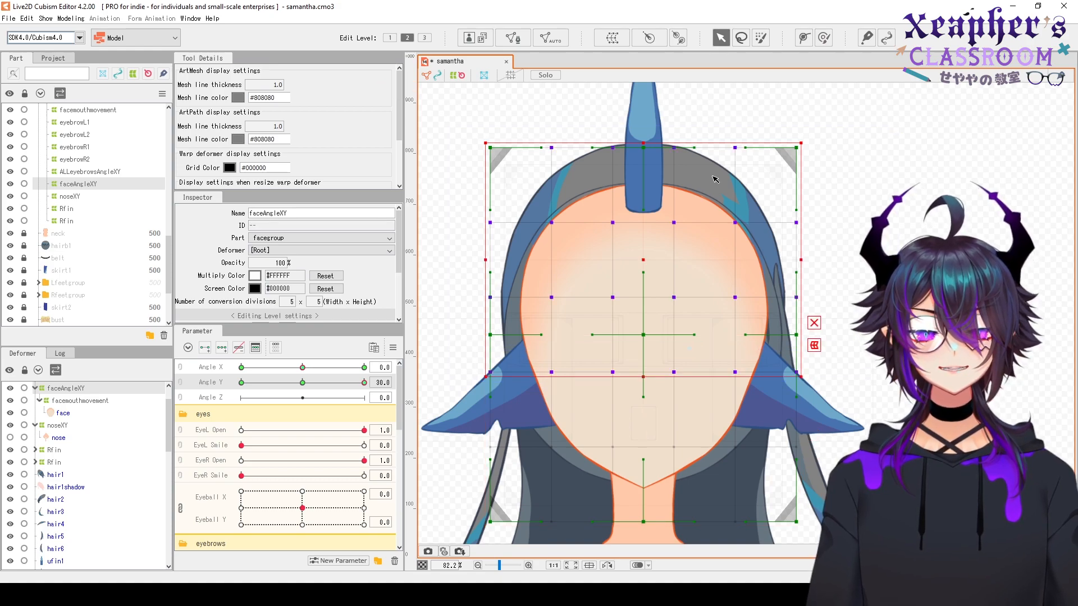
pyautogui.moveTo(645, 144); pyautogui.dragTo(610, 189)
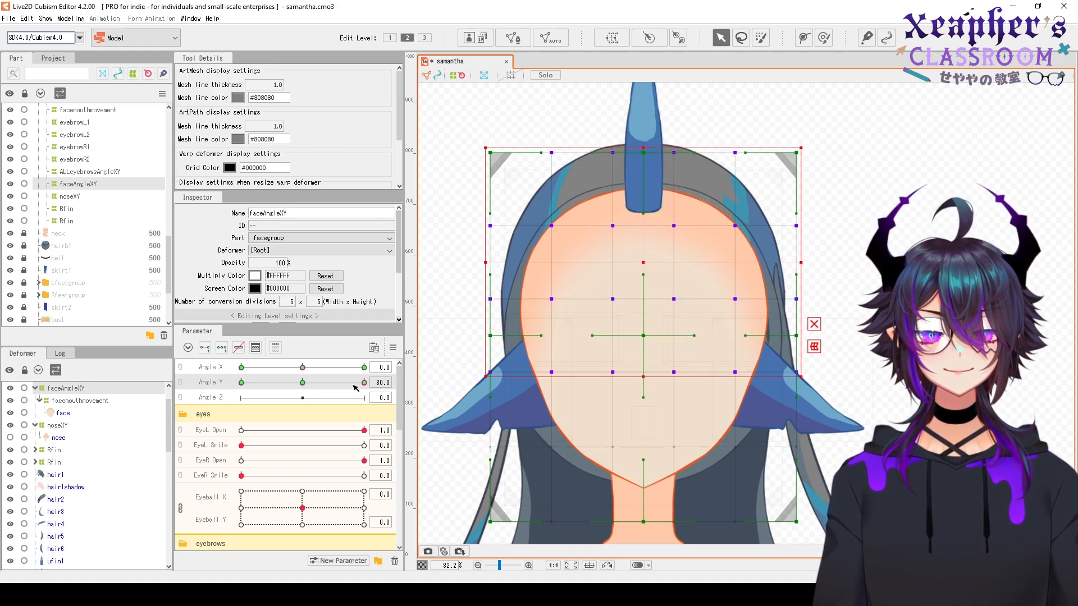
# At Angle Y -30, nudge faceAngleXY's grid row just above the chin slightly upward and undo the stray point move
pyautogui.moveTo(356, 388); pyautogui.dragTo(208, 400)
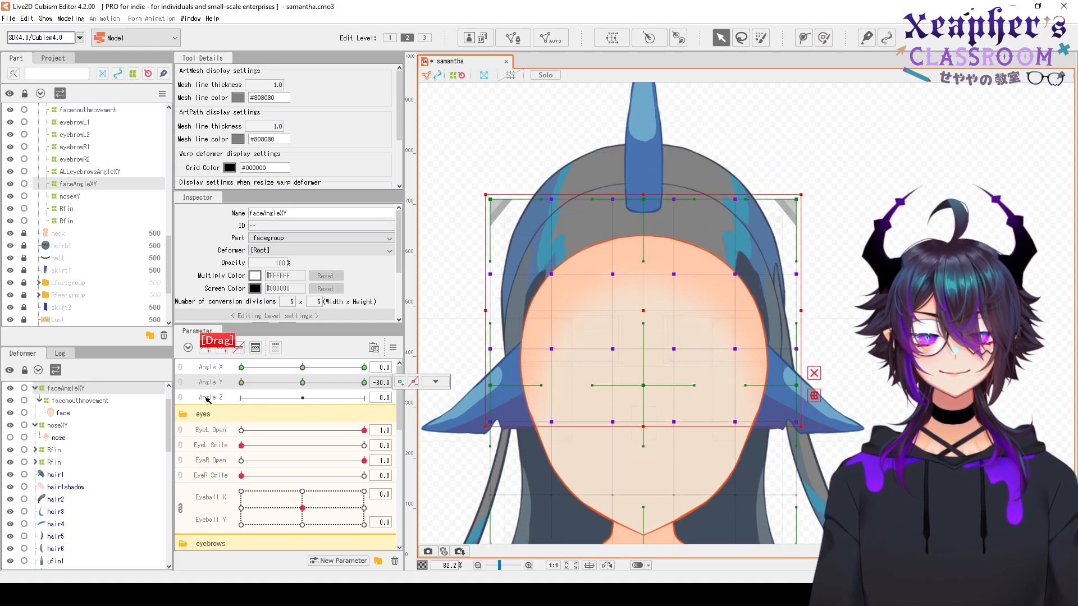
pyautogui.scroll(-2, 612, 397)
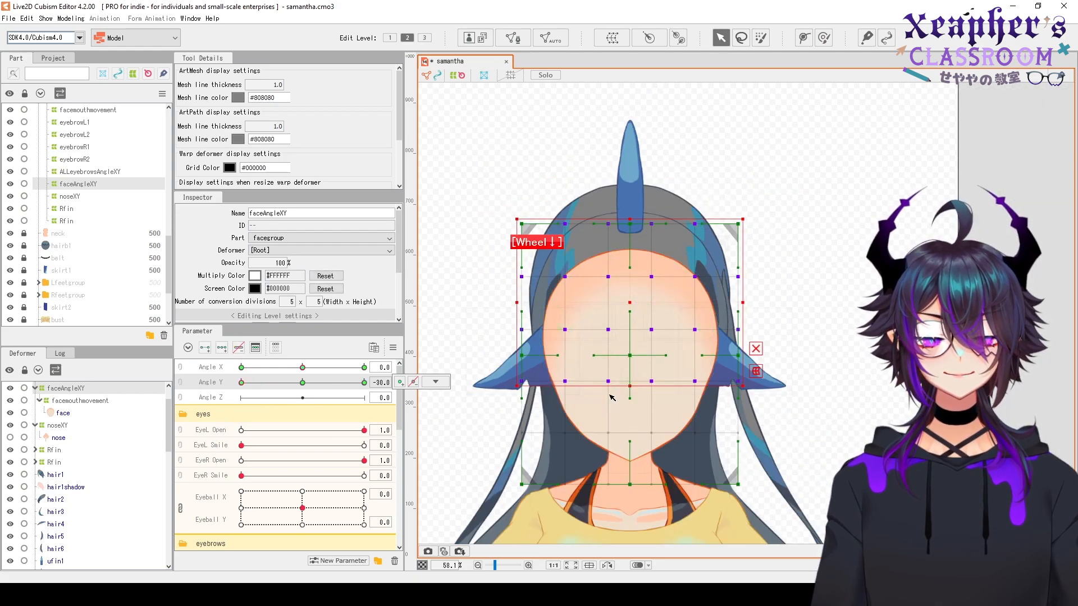
pyautogui.scroll(2, 610, 398)
pyautogui.press('space')
pyautogui.moveTo(655, 416); pyautogui.dragTo(672, 355)
pyautogui.moveTo(483, 370); pyautogui.dragTo(868, 400)
pyautogui.moveTo(658, 384); pyautogui.dragTo(659, 382)
pyautogui.moveTo(291, 382); pyautogui.dragTo(229, 421)
pyautogui.moveTo(625, 310); pyautogui.dragTo(582, 323)
pyautogui.hotkey('ctrl', 'z')
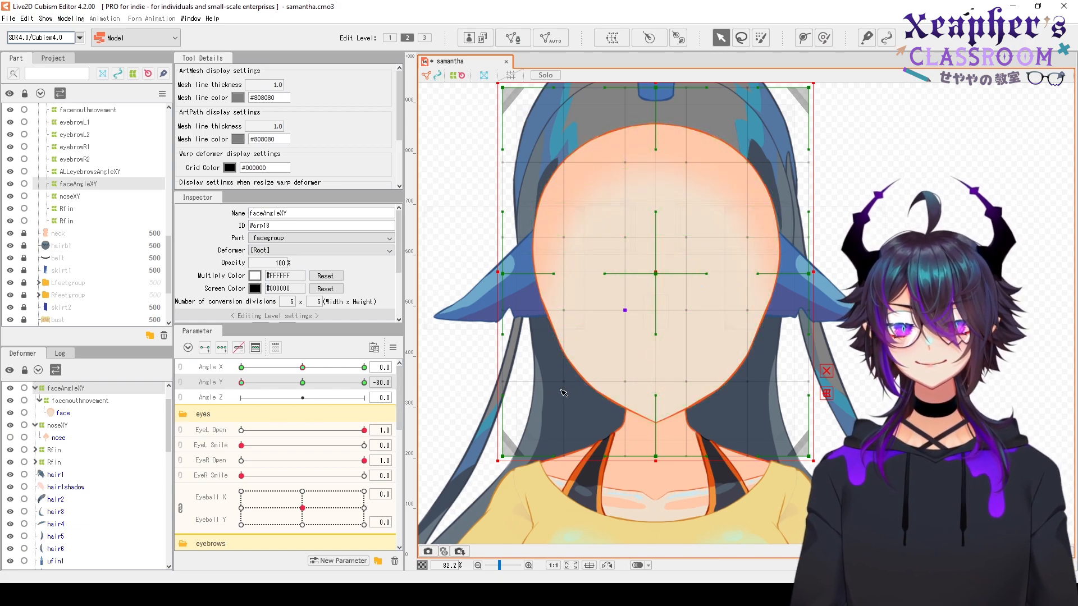
# Examine the deformer hierarchy by selecting faceAngleXY and its child facemouthmovement alternately and comparing their parameter keys
pyautogui.click(49, 402)
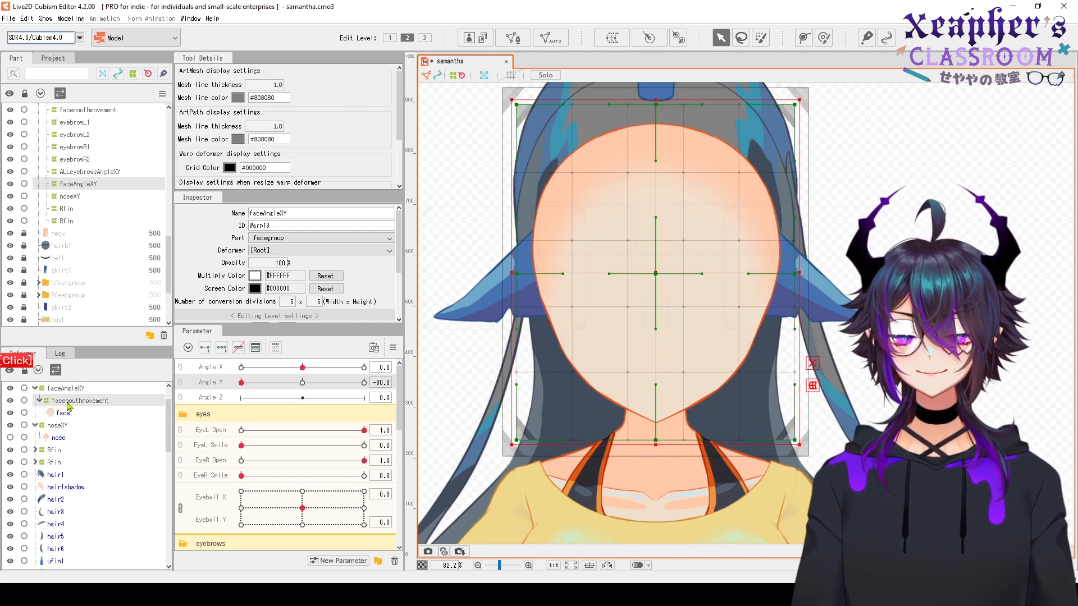
pyautogui.click(40, 401)
pyautogui.click(40, 401)
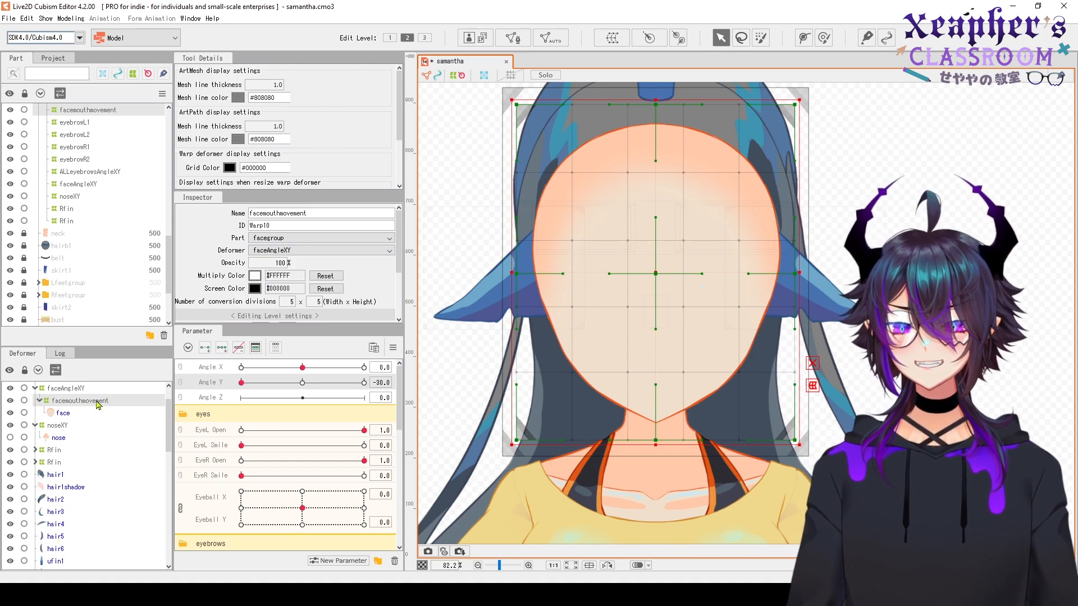
pyautogui.click(78, 392)
pyautogui.click(80, 399)
pyautogui.click(78, 391)
pyautogui.click(78, 398)
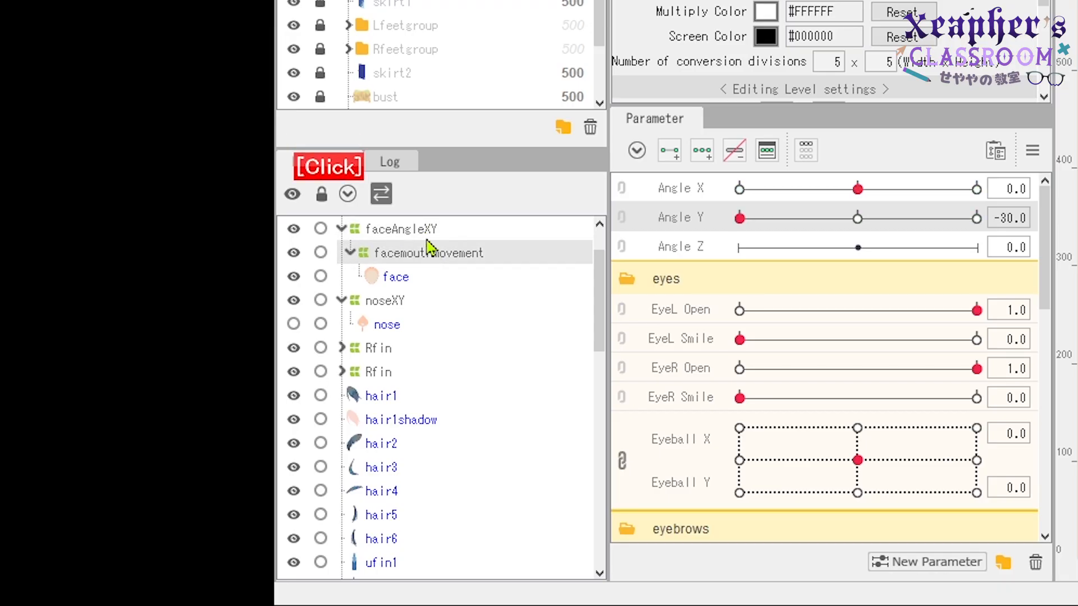
pyautogui.click(75, 392)
pyautogui.click(419, 234)
pyautogui.click(420, 255)
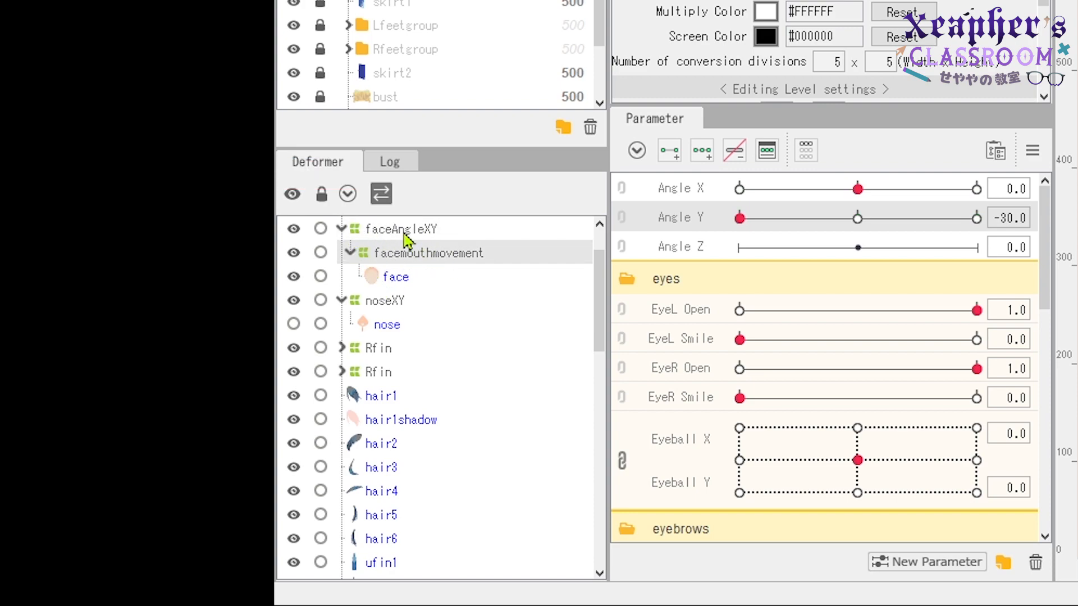
pyautogui.click(407, 235)
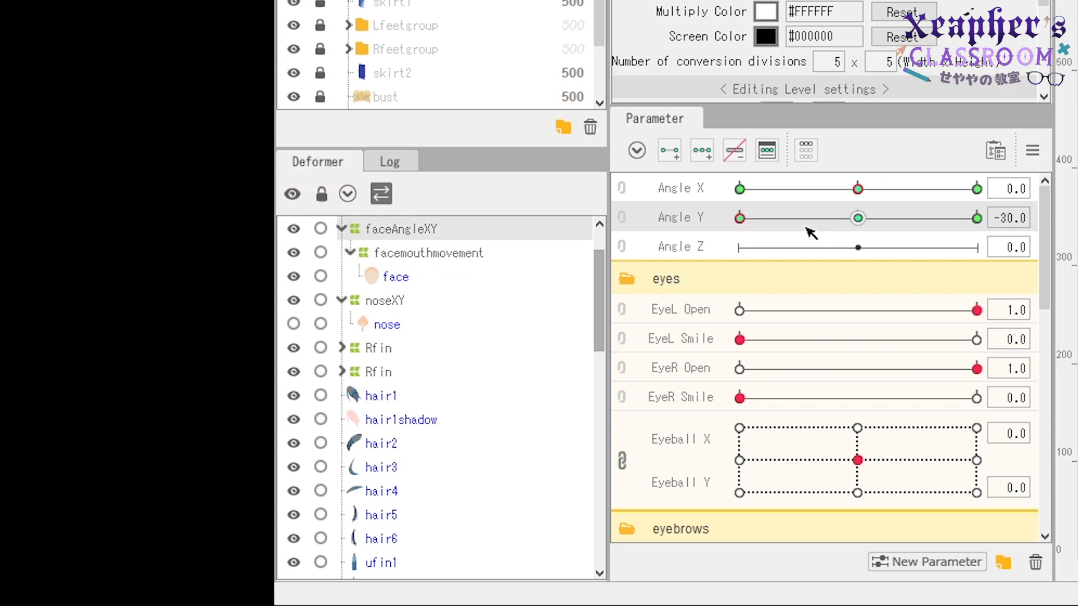
# Select facemouthmovement and preview the face shape across the Angle Y and Angle X ranges
pyautogui.click(429, 256)
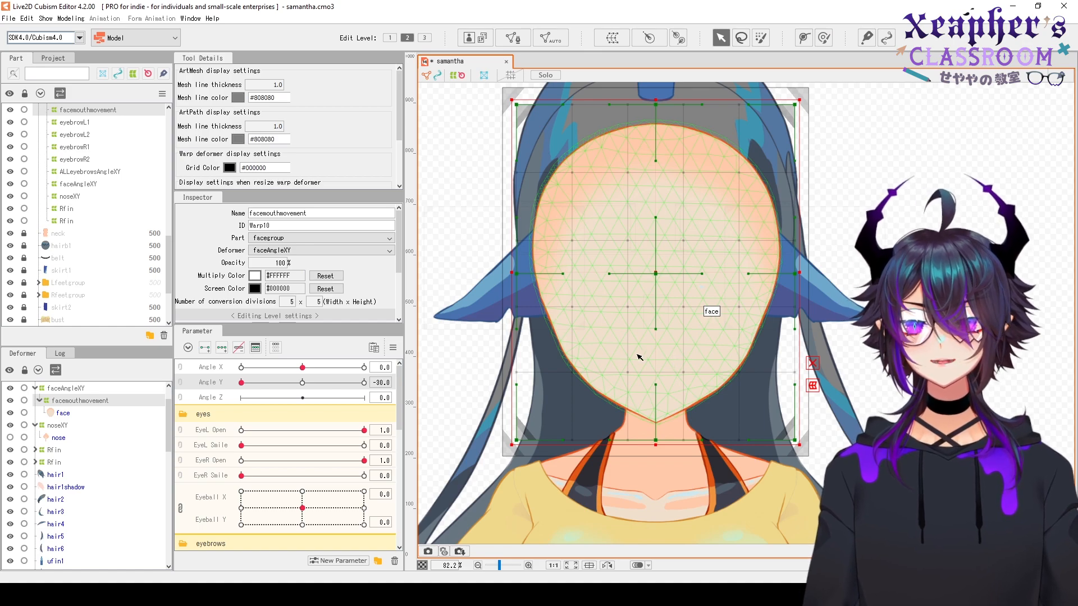
pyautogui.scroll(-3, 579, 365)
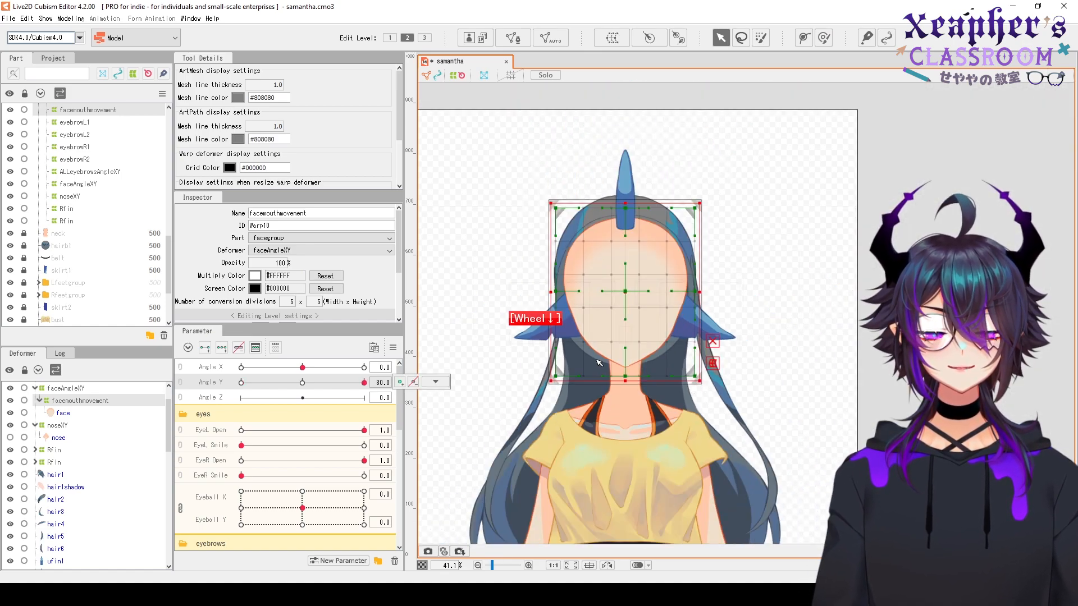
pyautogui.rightClick(302, 383)
pyautogui.moveTo(301, 384); pyautogui.dragTo(413, 385)
pyautogui.rightClick(292, 385)
pyautogui.rightClick(311, 370)
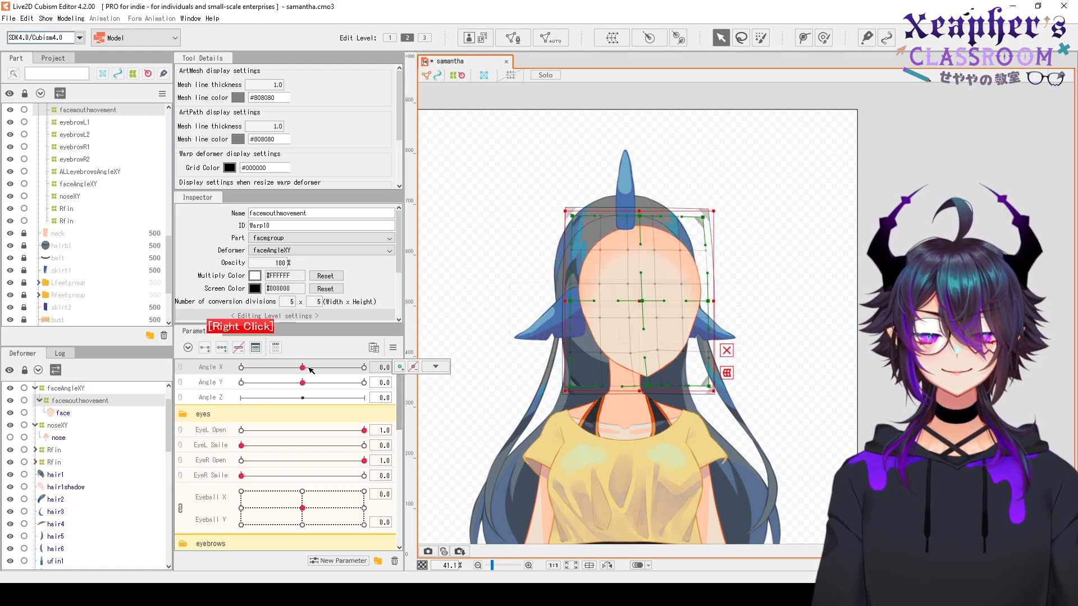
# Link the Angle X and Angle Y parameters into one combined two-dimensional control
pyautogui.click(436, 366)
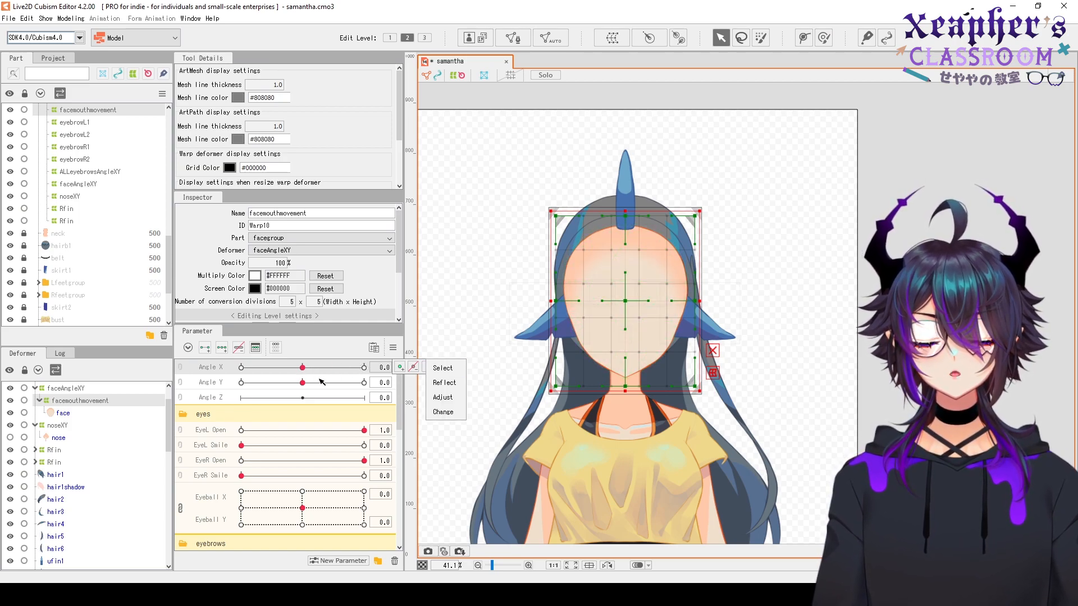
pyautogui.click(180, 370)
pyautogui.click(181, 371)
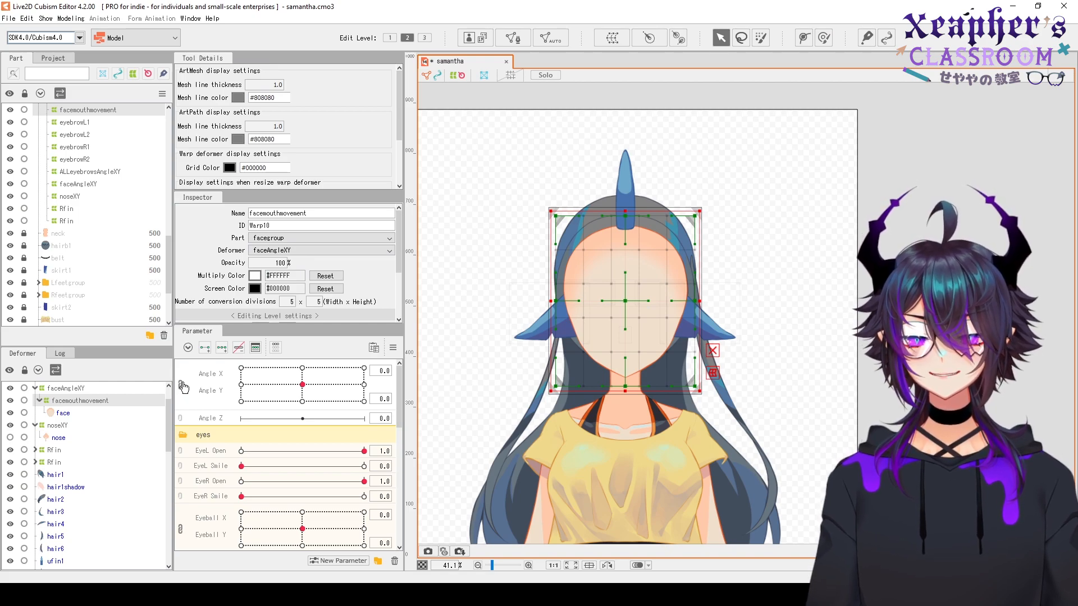
pyautogui.rightClick(305, 386)
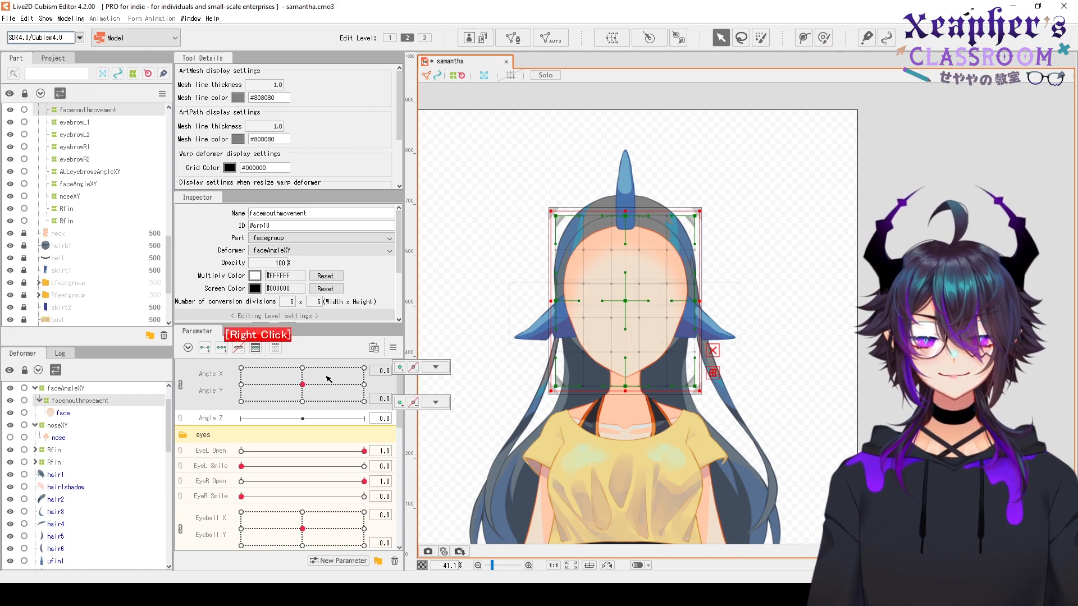
pyautogui.click(399, 367)
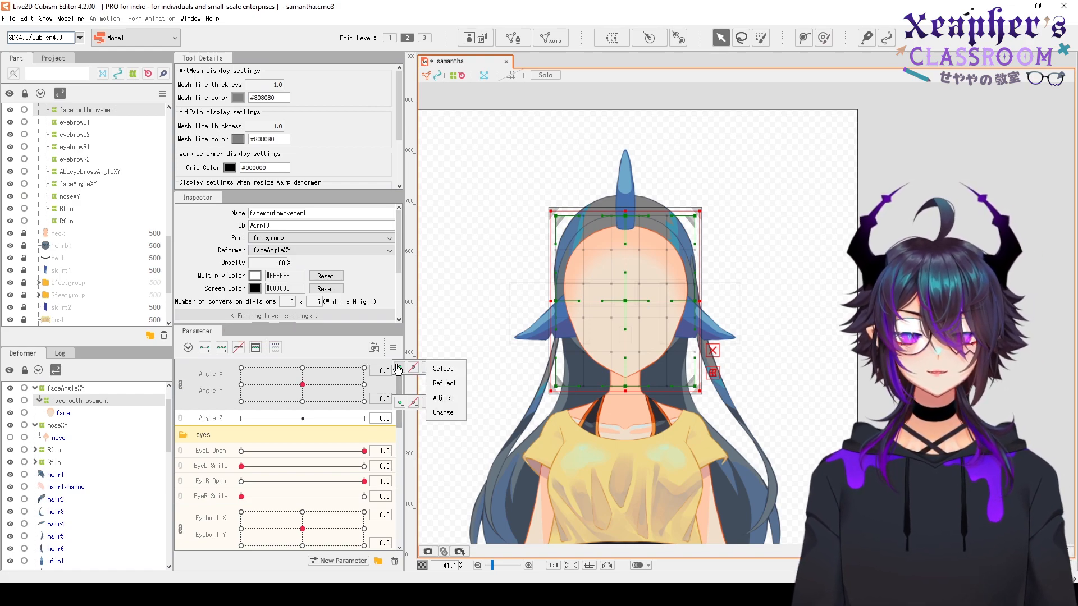
pyautogui.click(311, 386)
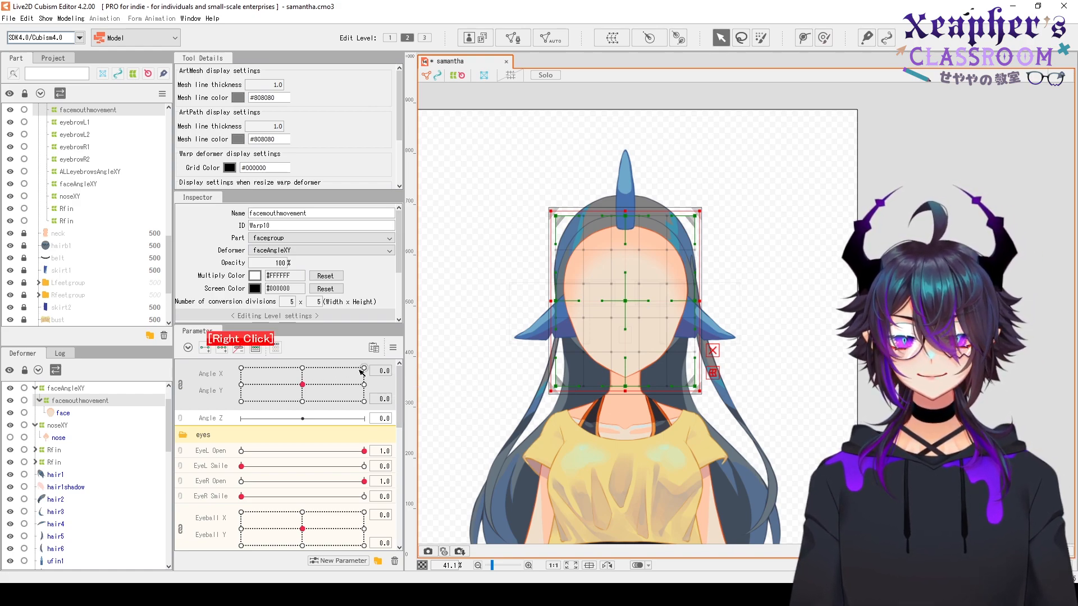
# Synthesize all four corner keys from the default value for the selected object and preview faceAngleXY's corner pose at Angle X -30, Angle Y 30
pyautogui.click(393, 348)
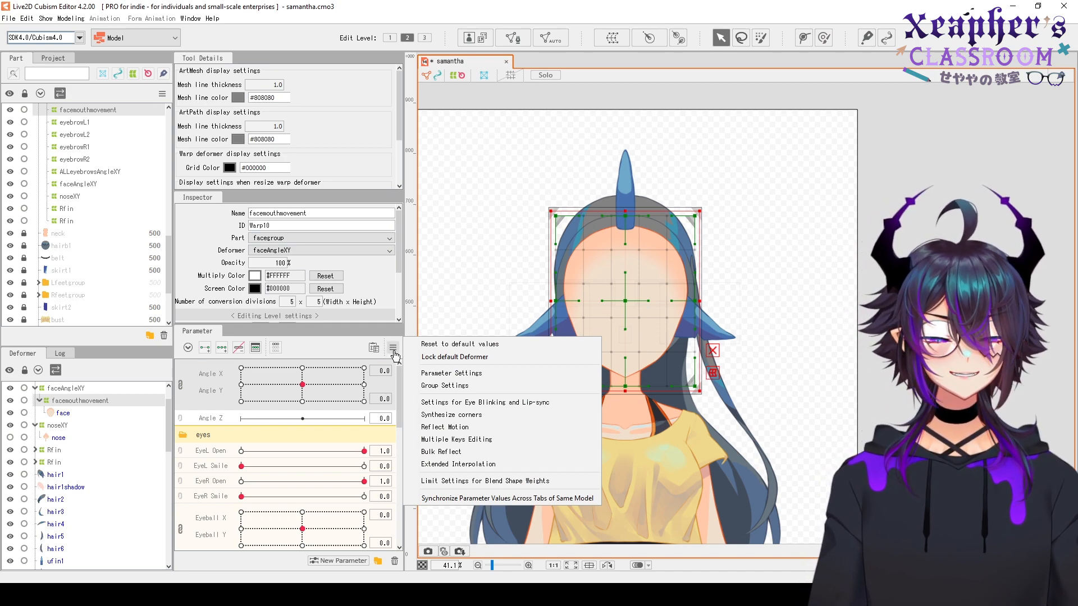
pyautogui.click(484, 415)
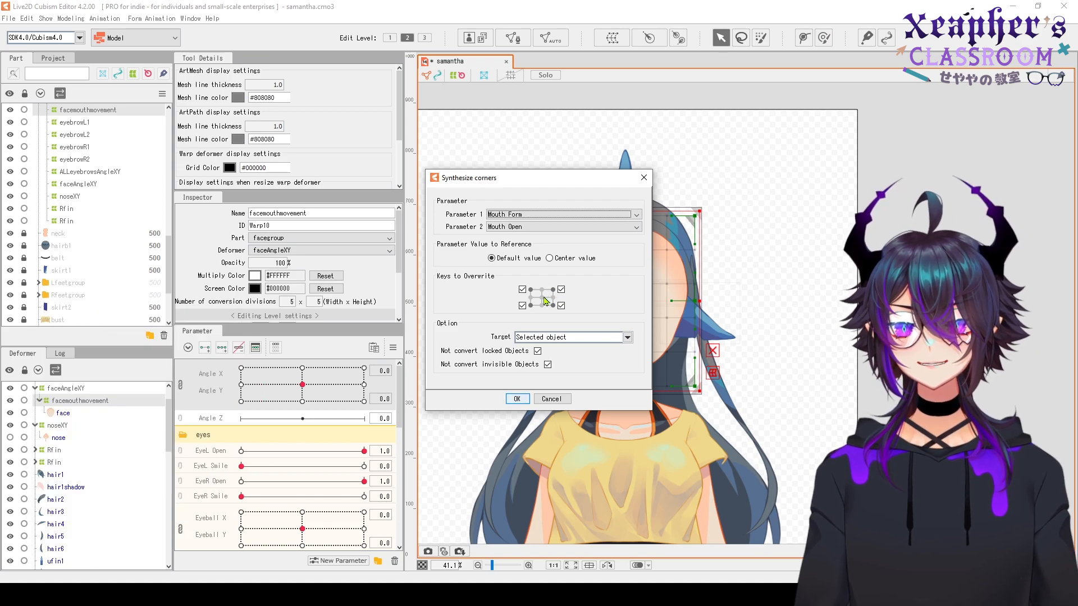
pyautogui.click(517, 399)
pyautogui.click(47, 388)
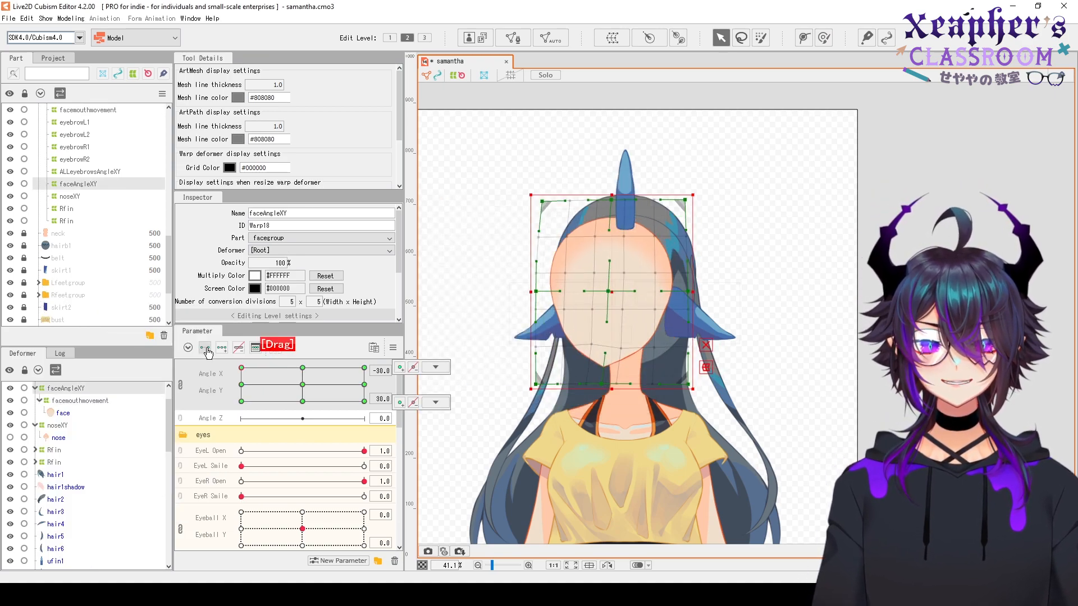
pyautogui.moveTo(302, 385); pyautogui.dragTo(359, 465)
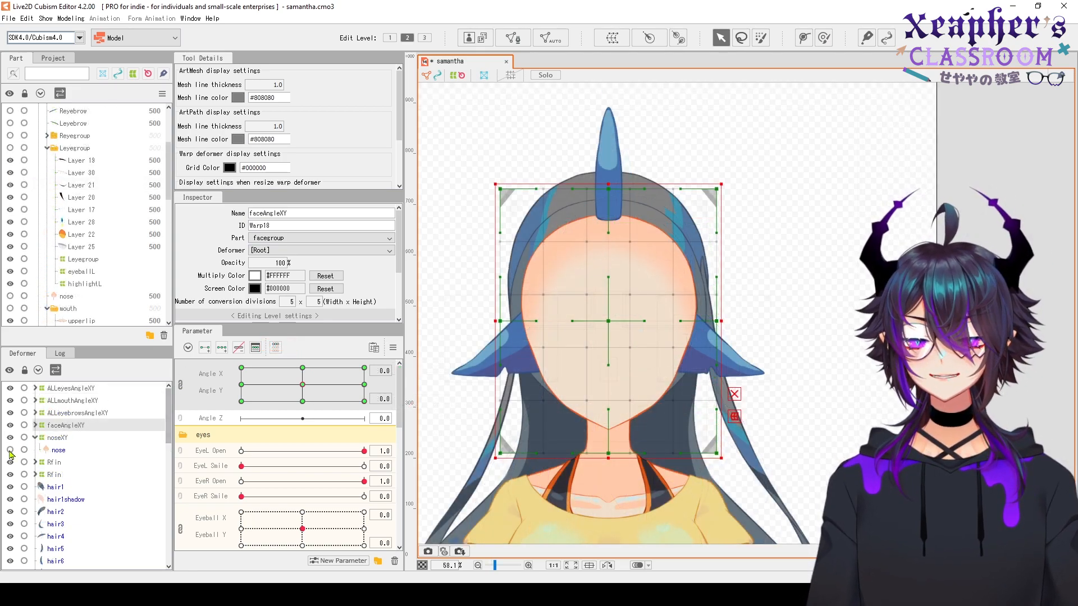
# Unlink Angle X from Angle Y and give the noseXY deformer three keys on Angle X
pyautogui.click(57, 437)
pyautogui.hotkey('ctrl', '+')
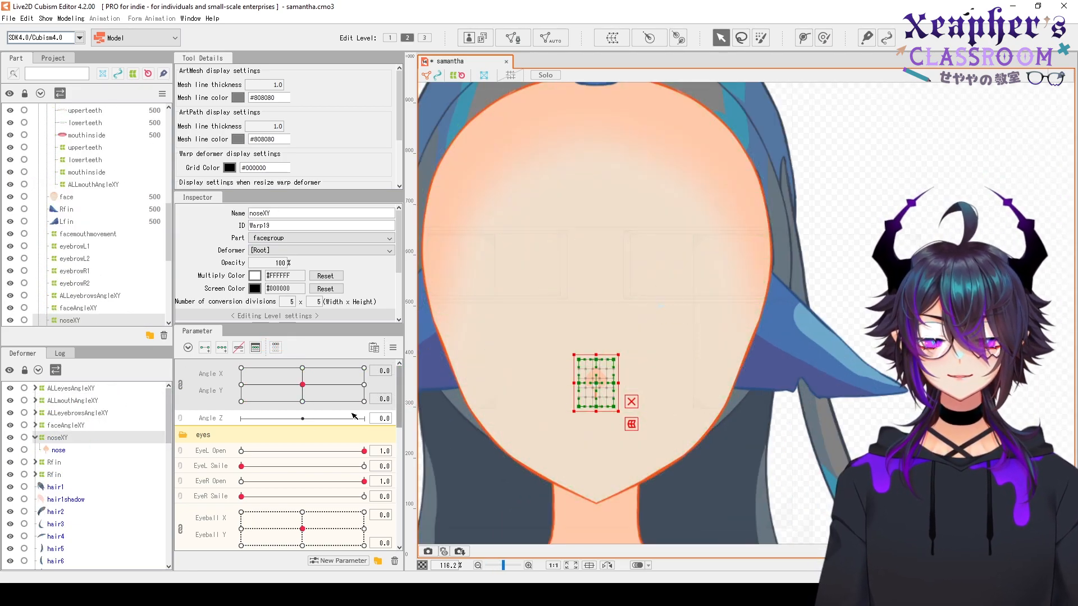
pyautogui.click(180, 385)
pyautogui.click(221, 369)
# At Angle X -30, undo the stray move of the whole noseXY deformer and pull its center control point toward the deformer's left edge
pyautogui.moveTo(270, 368); pyautogui.dragTo(242, 368)
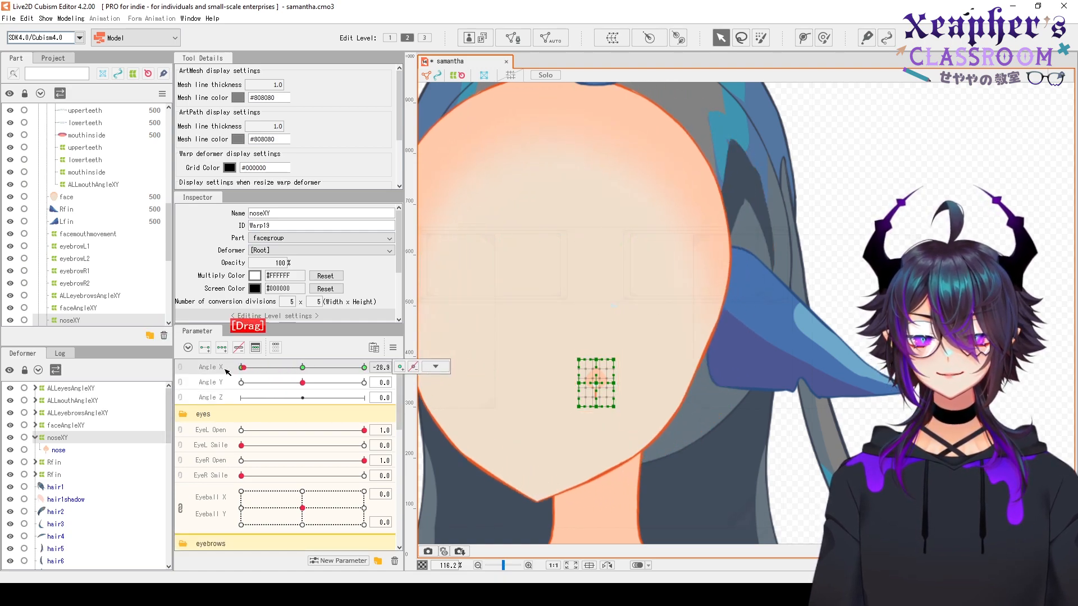
pyautogui.moveTo(734, 375); pyautogui.dragTo(660, 376)
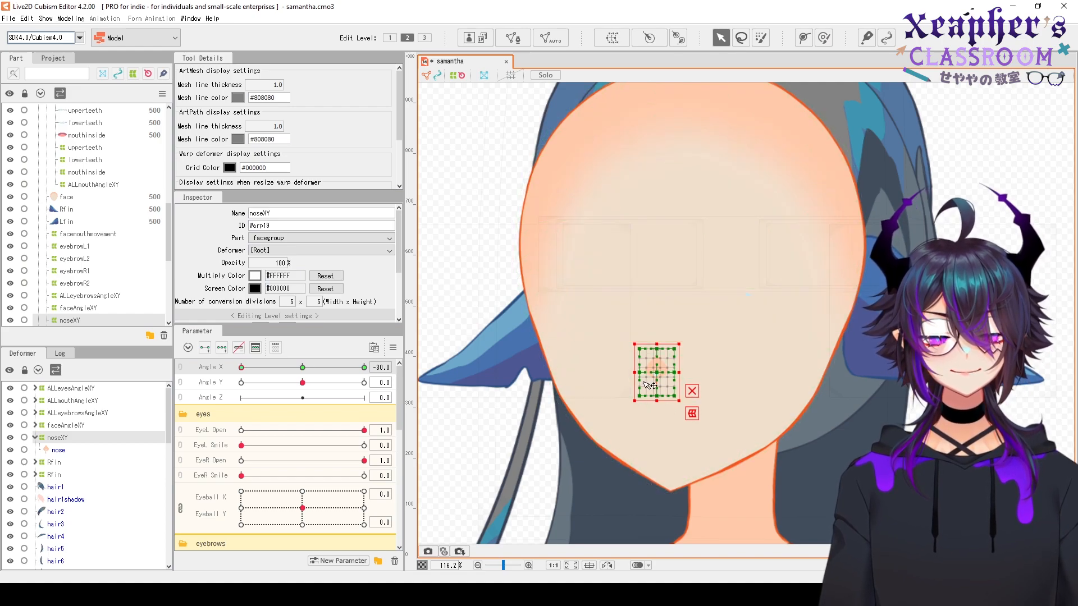
pyautogui.scroll(3, 650, 386)
pyautogui.scroll(-2, 618, 368)
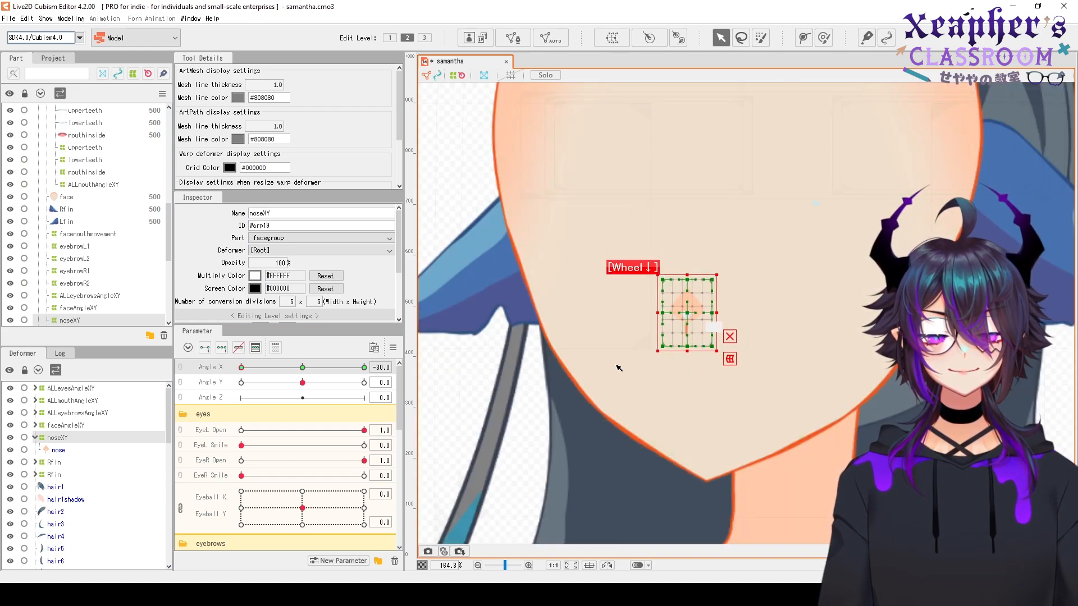
pyautogui.click(215, 370)
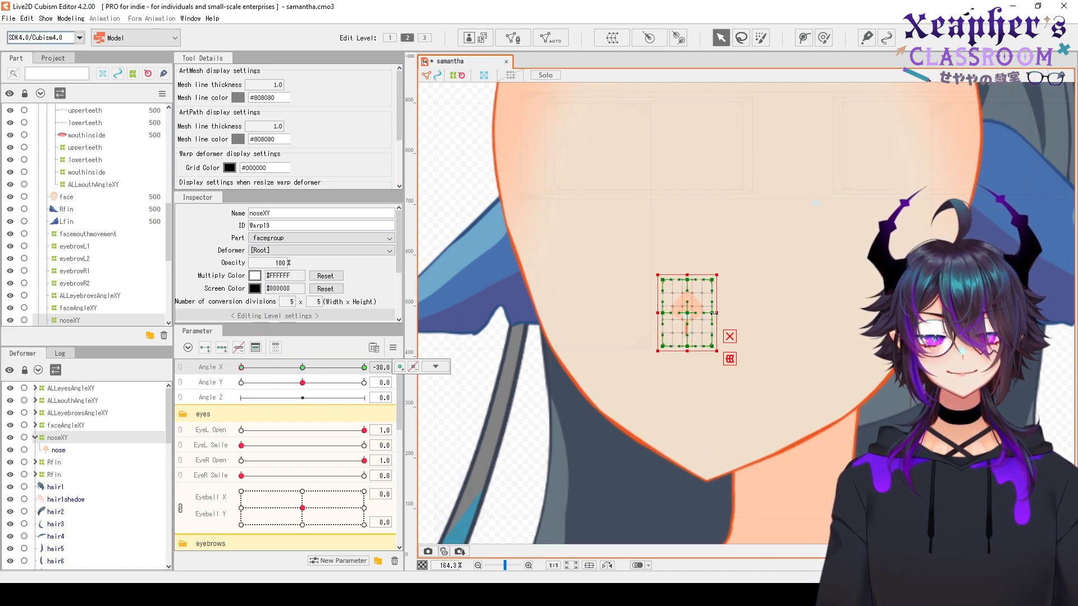
pyautogui.scroll(1, 672, 322)
pyautogui.click(644, 295)
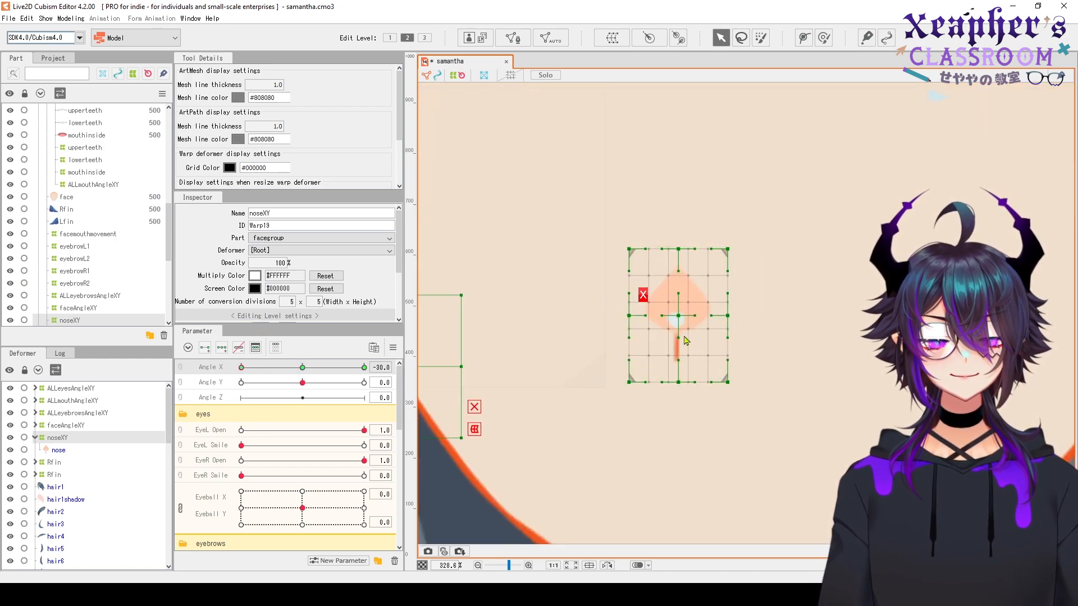
pyautogui.click(698, 348)
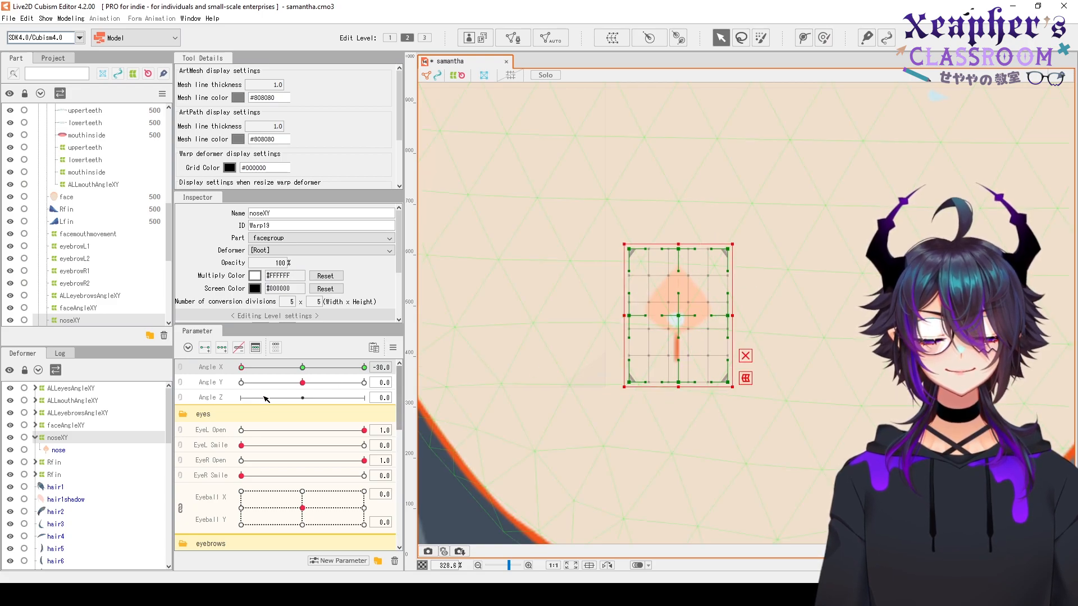
pyautogui.moveTo(626, 316); pyautogui.dragTo(623, 401)
pyautogui.hotkey('ctrl', 'z')
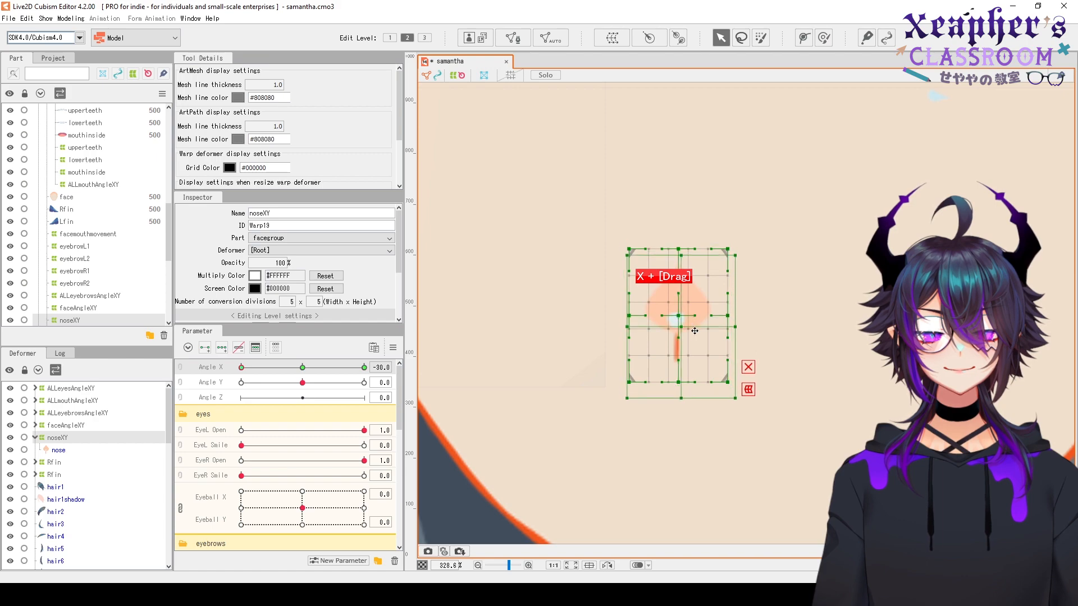
pyautogui.moveTo(680, 316); pyautogui.dragTo(643, 321)
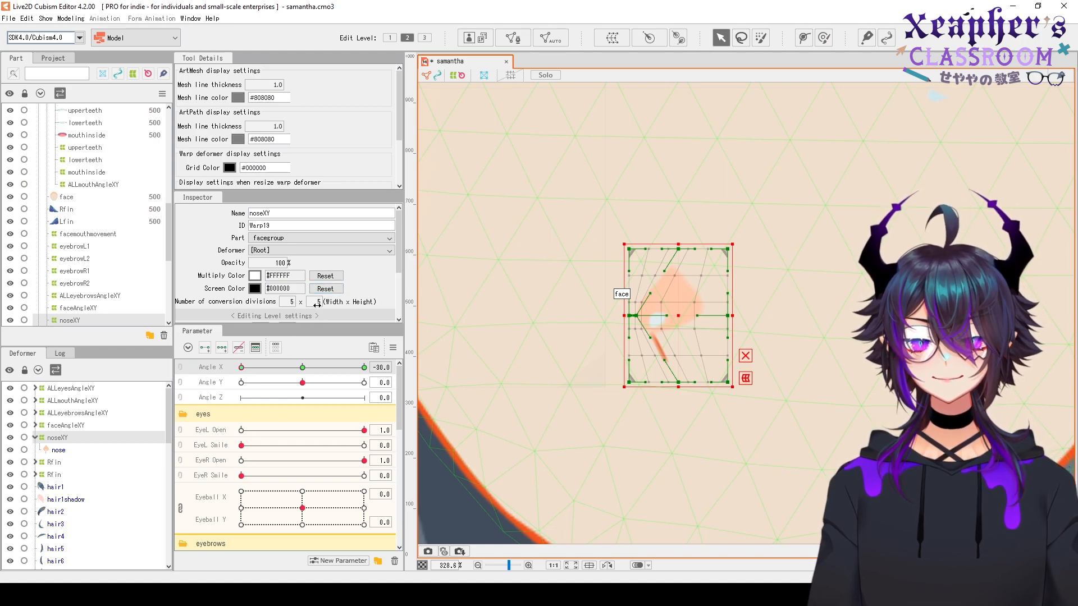
# Set noseXY's conversion divisions to 5 x 6, pull its center control point further left, and preview the nose along Angle X
pyautogui.moveTo(315, 303); pyautogui.dragTo(427, 312)
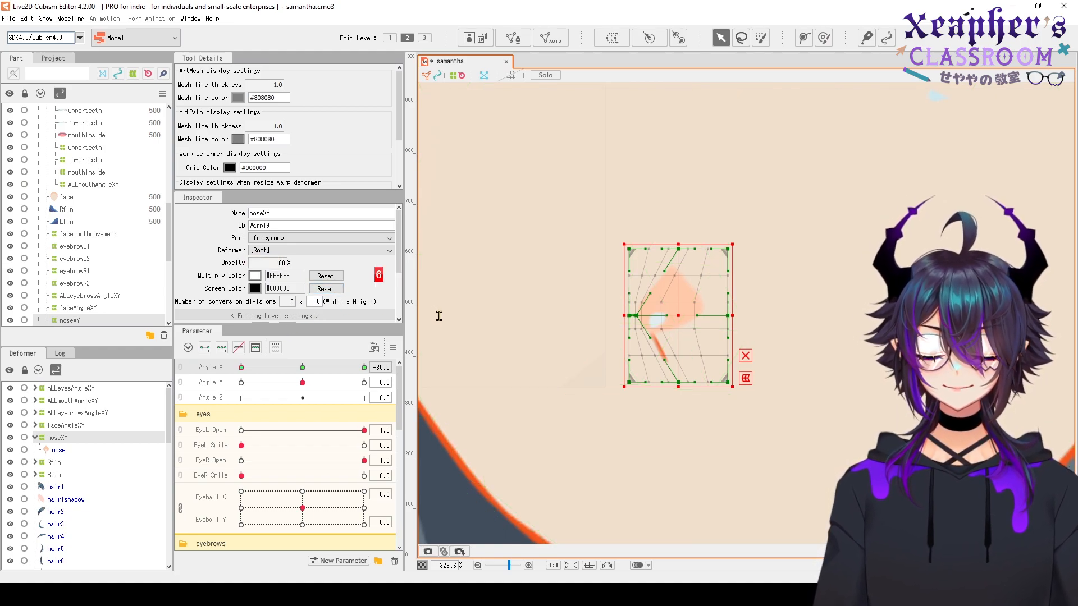
pyautogui.moveTo(661, 320); pyautogui.dragTo(639, 323)
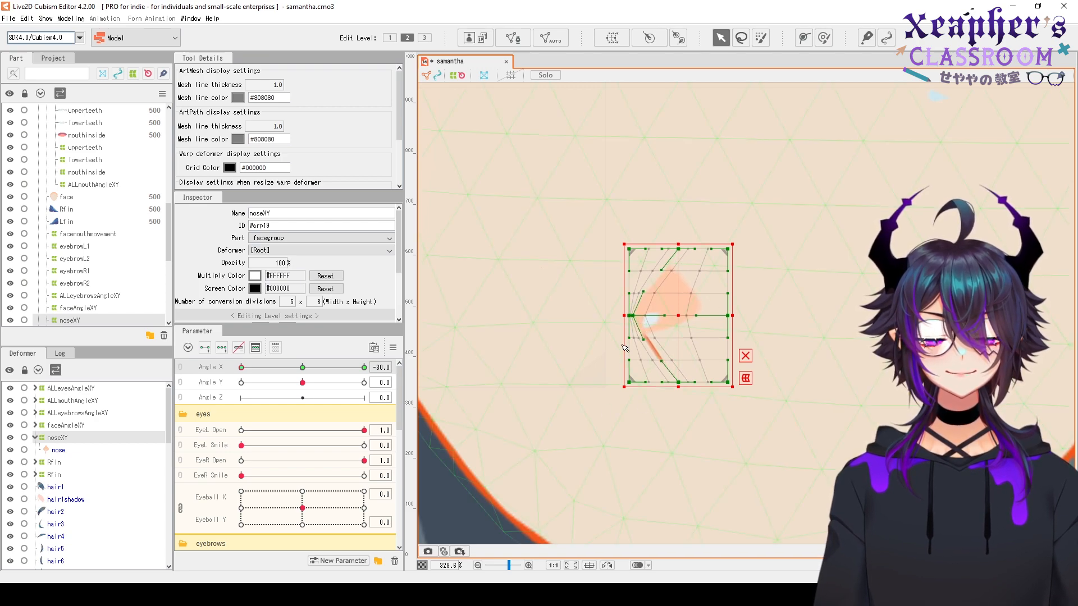
pyautogui.scroll(-3, 624, 348)
pyautogui.click(680, 416)
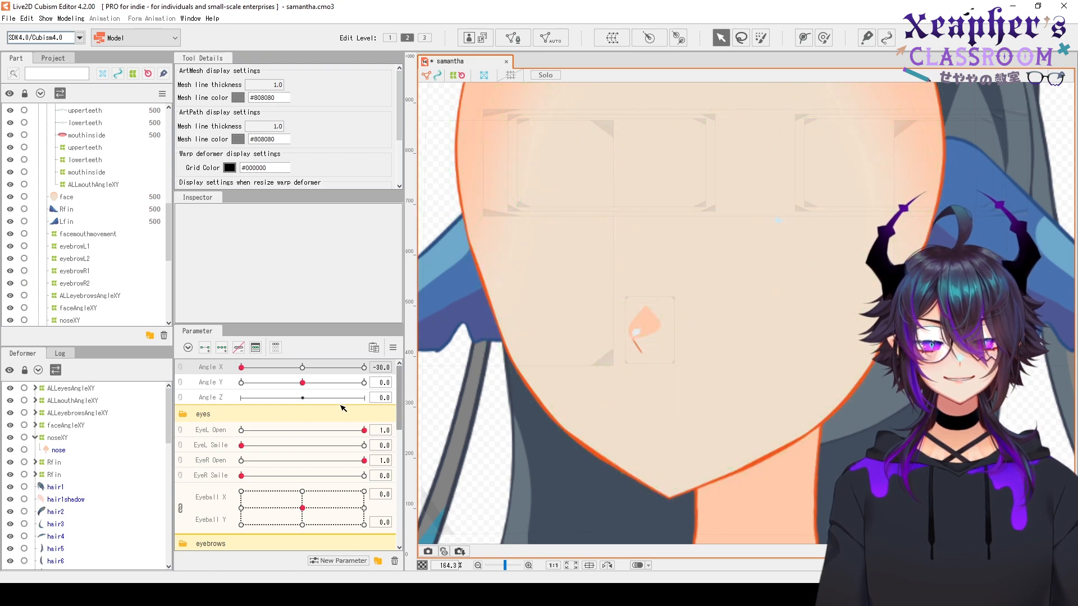
pyautogui.moveTo(304, 371); pyautogui.dragTo(197, 373)
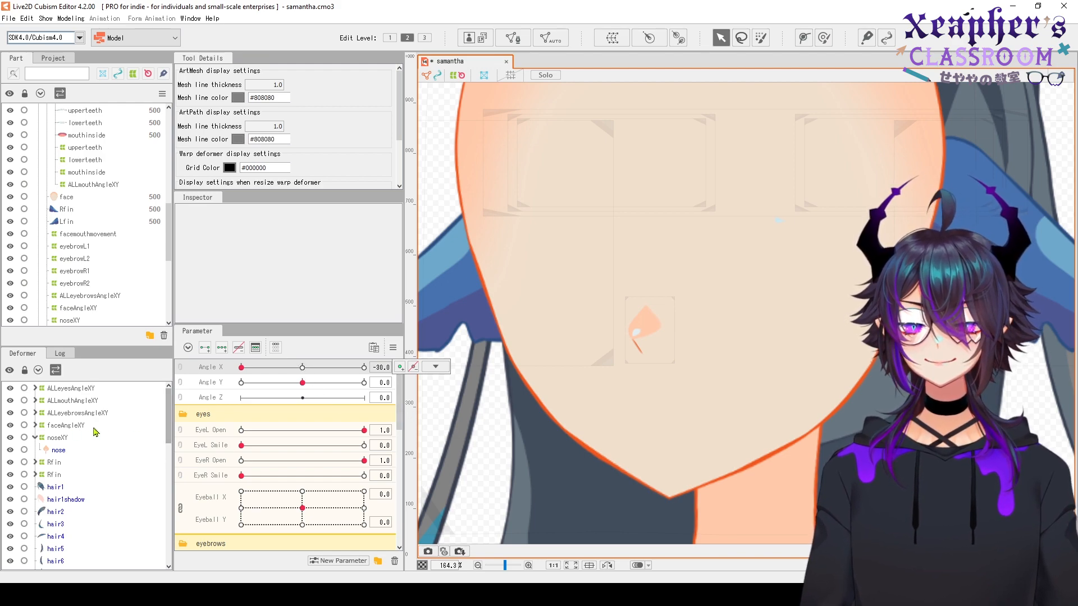
# Mirror noseXY's Angle X -30 shape onto Angle X 30 with Reflect Motion
pyautogui.click(58, 437)
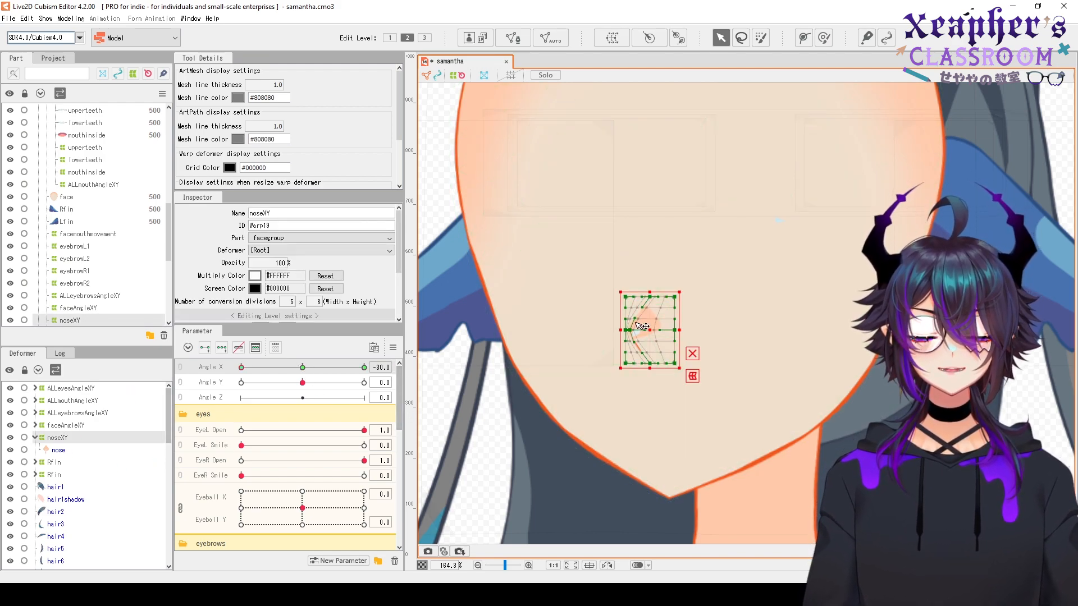
pyautogui.scroll(5, 633, 355)
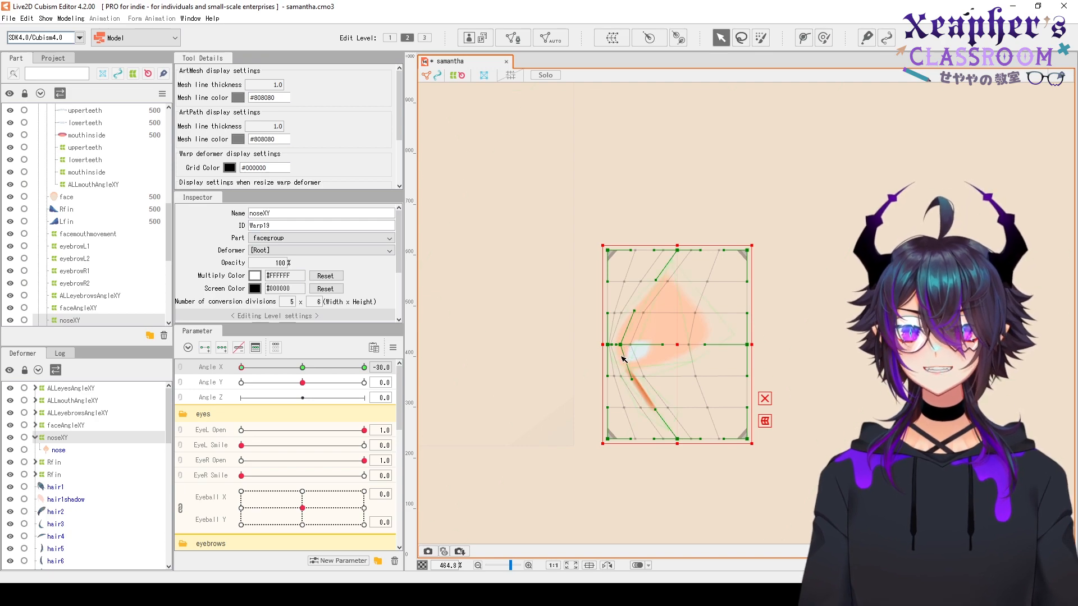
pyautogui.scroll(-4, 561, 314)
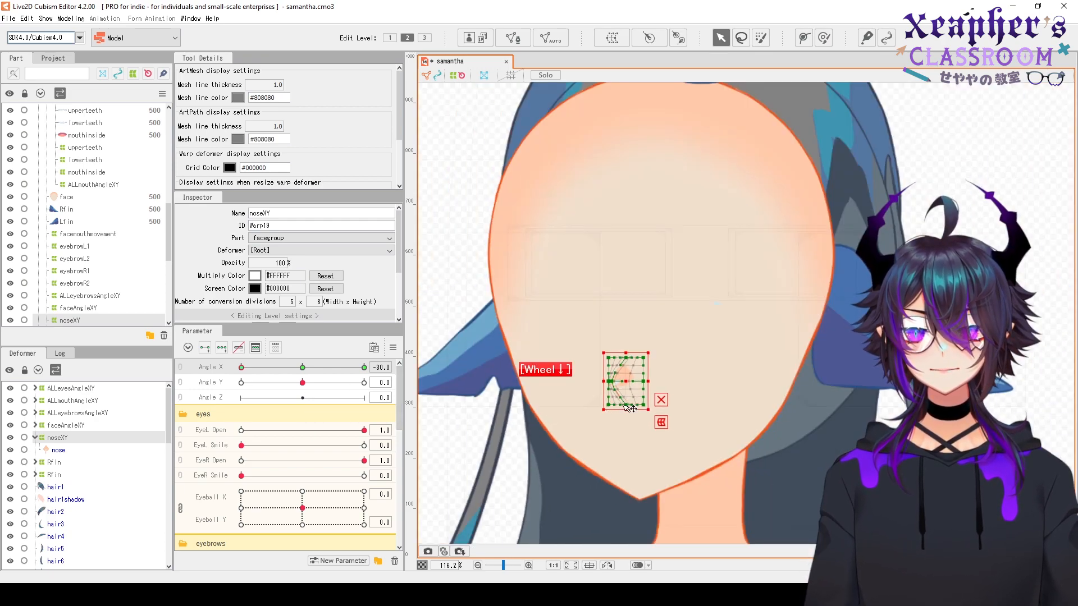
pyautogui.scroll(4, 567, 357)
pyautogui.click(242, 368)
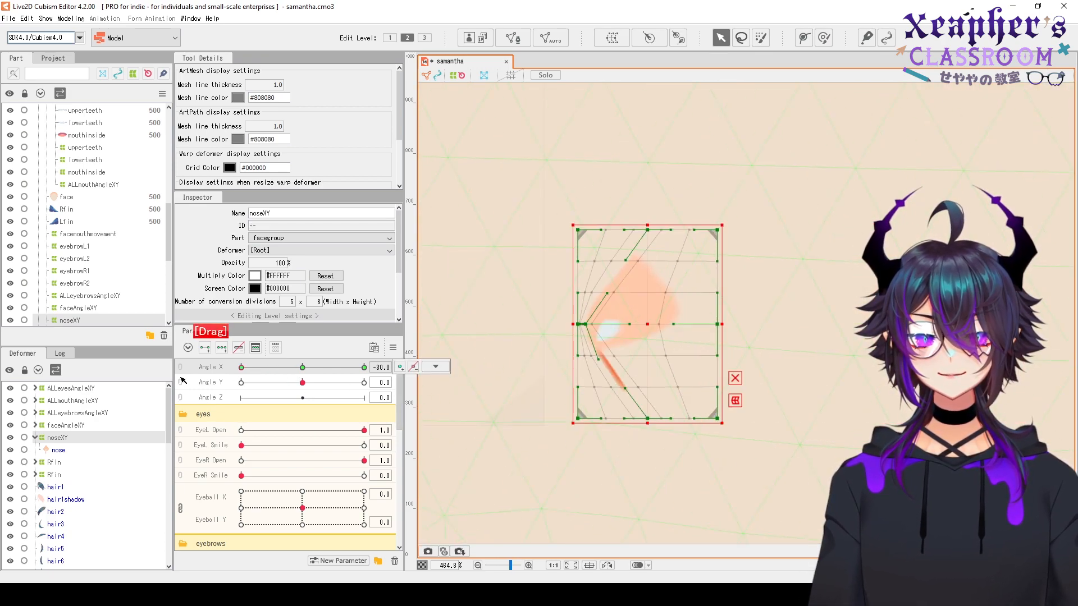
pyautogui.click(391, 349)
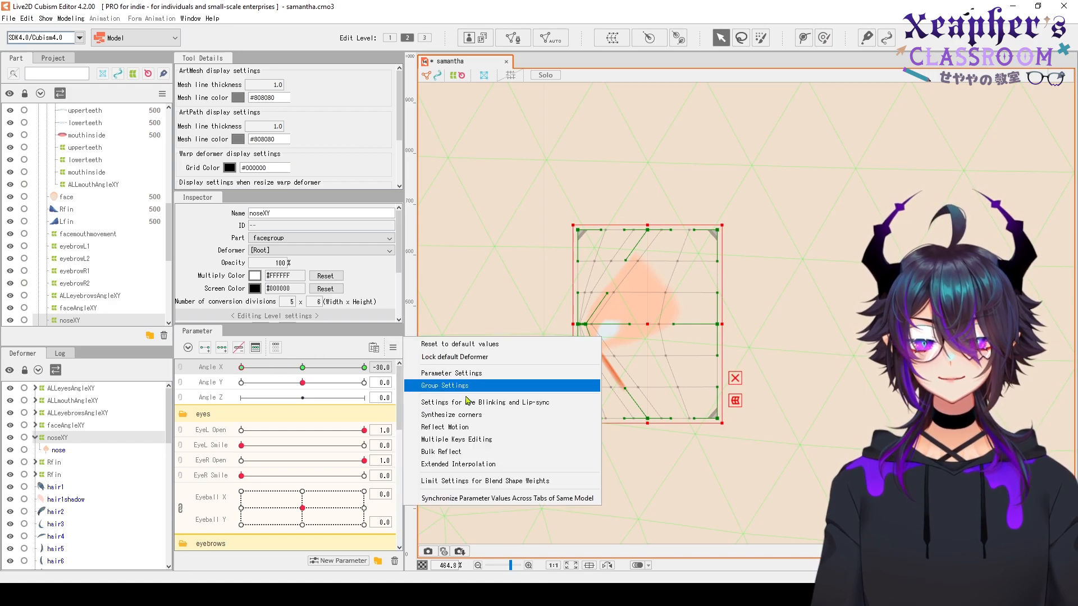
pyautogui.click(475, 426)
pyautogui.click(518, 405)
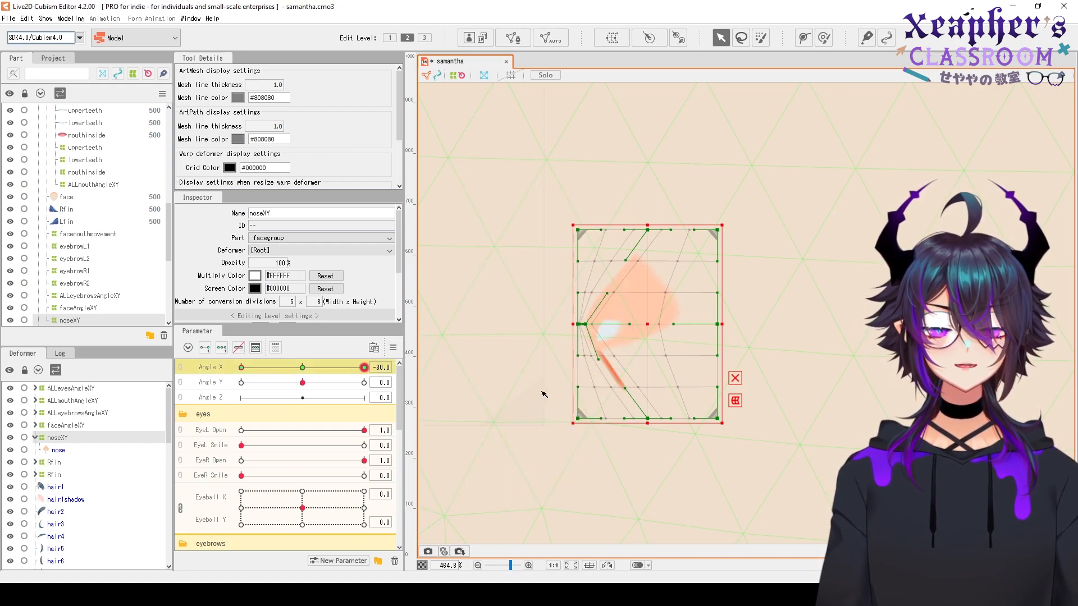
# Examine the mirrored nose at Angle X 30, then deselect noseXY and compare the nose along the Angle X range
pyautogui.click(365, 367)
pyautogui.scroll(-5, 643, 292)
pyautogui.scroll(2, 651, 283)
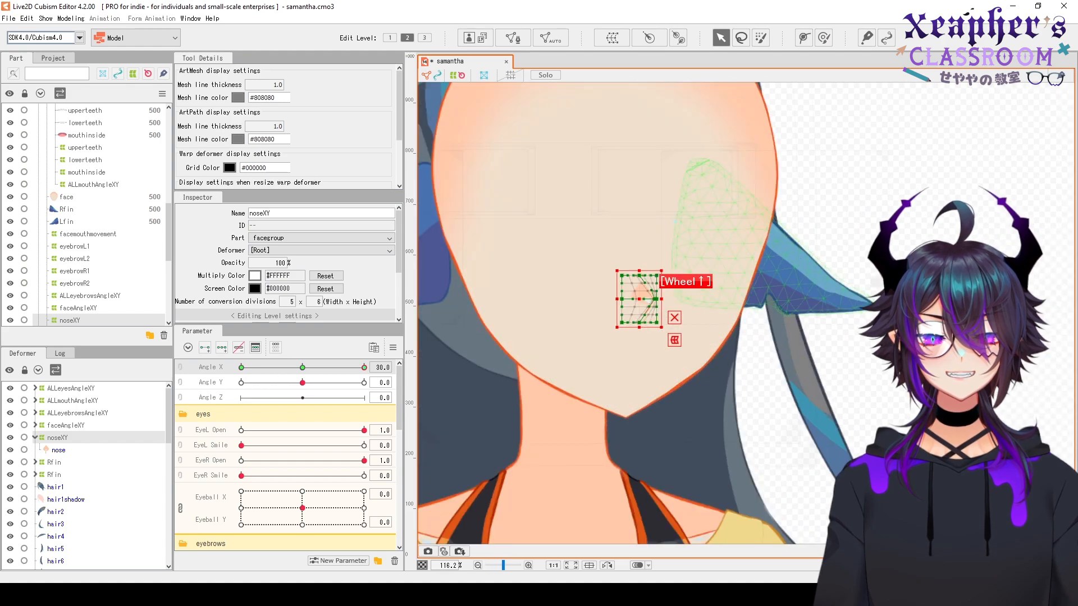
pyautogui.press('Escape')
pyautogui.moveTo(316, 373)
pyautogui.mouseDown()
pyautogui.moveTo(364, 368)
pyautogui.moveTo(303, 375)
pyautogui.mouseUp()
pyautogui.scroll(3, 650, 280)
pyautogui.scroll(-5, 695, 258)
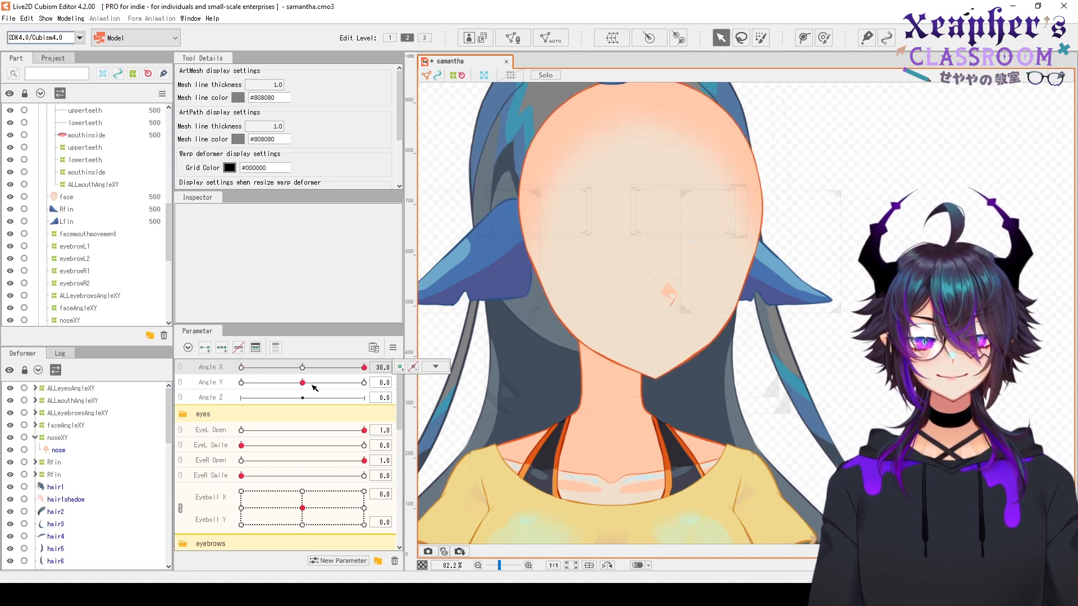
# Add three keys on Angle Y to noseXY and set Angle Y to -30
pyautogui.click(60, 439)
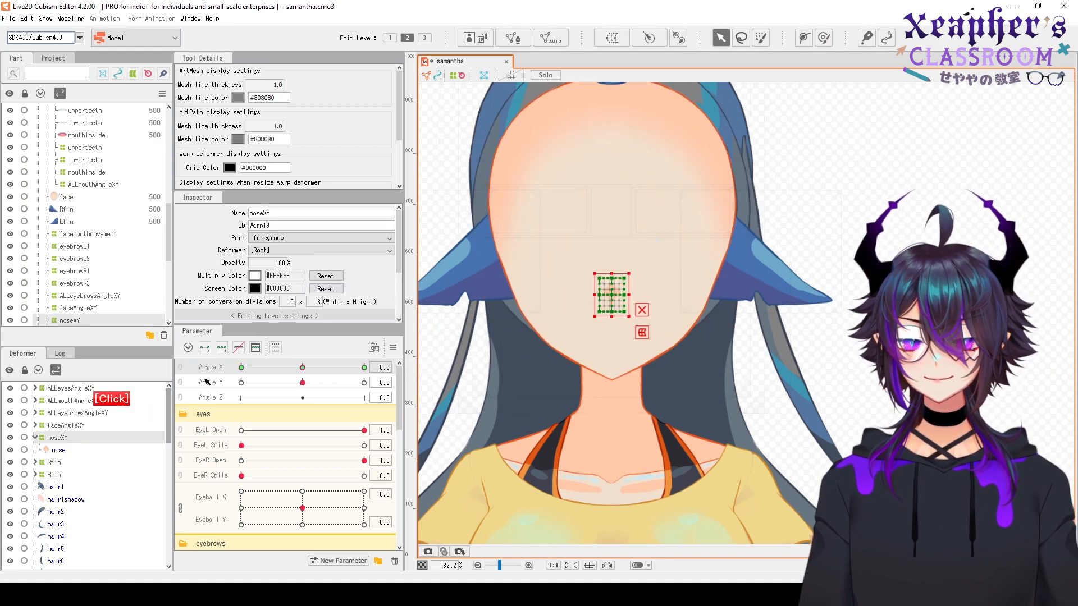
pyautogui.click(217, 377)
pyautogui.click(222, 348)
pyautogui.click(241, 383)
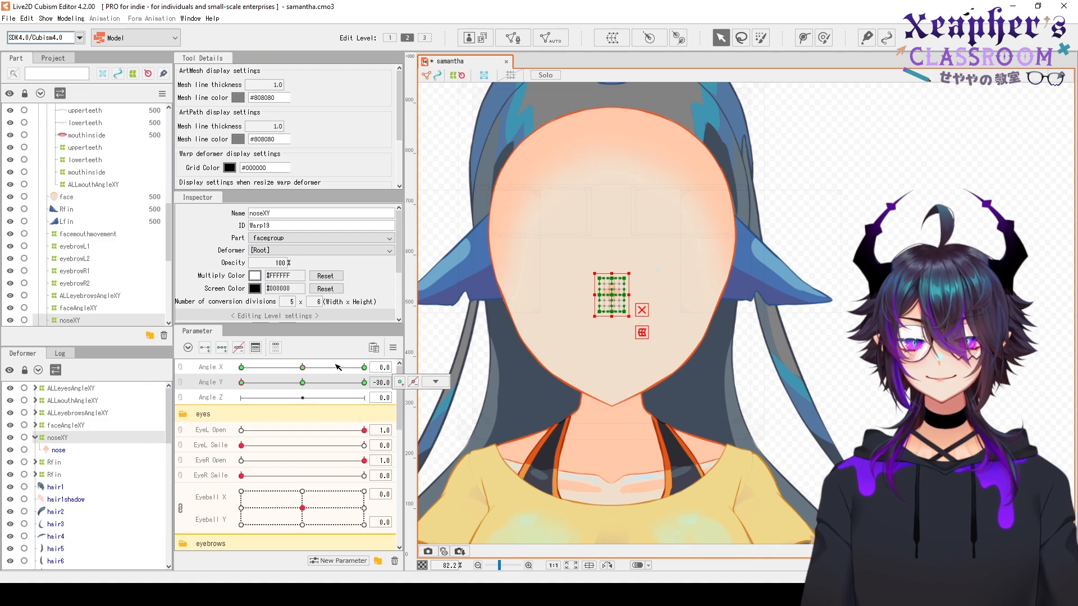
# Pull noseXY's center control point downward at Angle Y -30 so the nose bends down
pyautogui.scroll(3, 543, 290)
pyautogui.moveTo(705, 272); pyautogui.dragTo(700, 341)
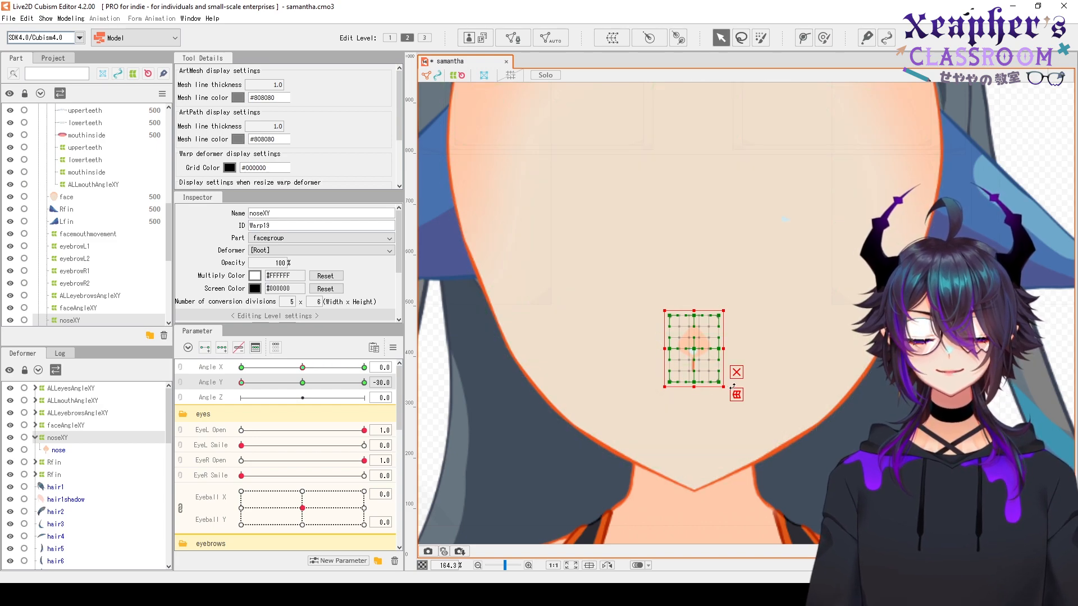
pyautogui.moveTo(687, 354); pyautogui.dragTo(666, 321)
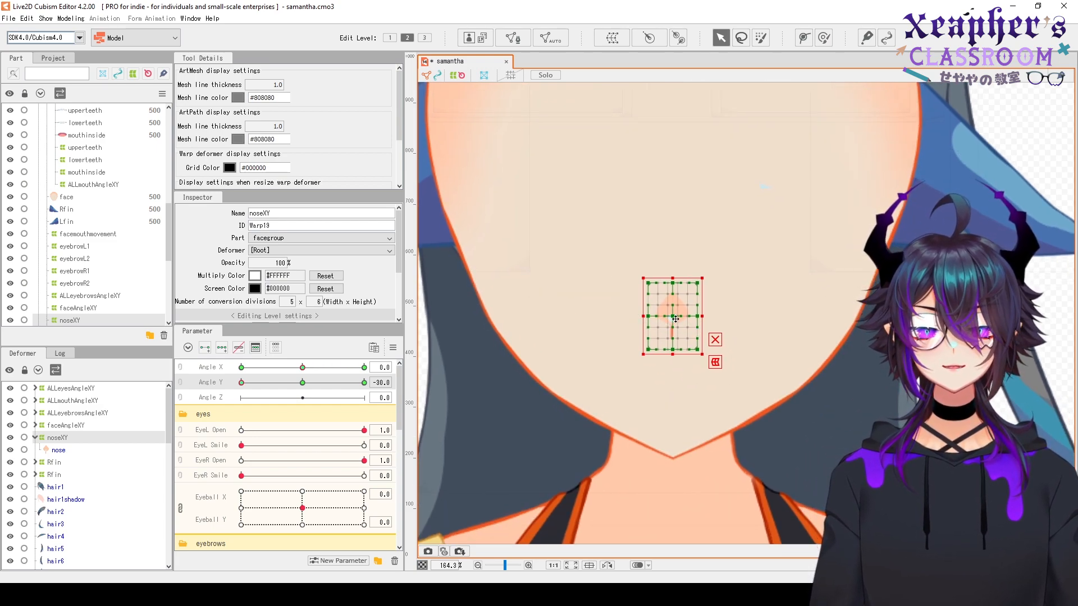
pyautogui.click(674, 320)
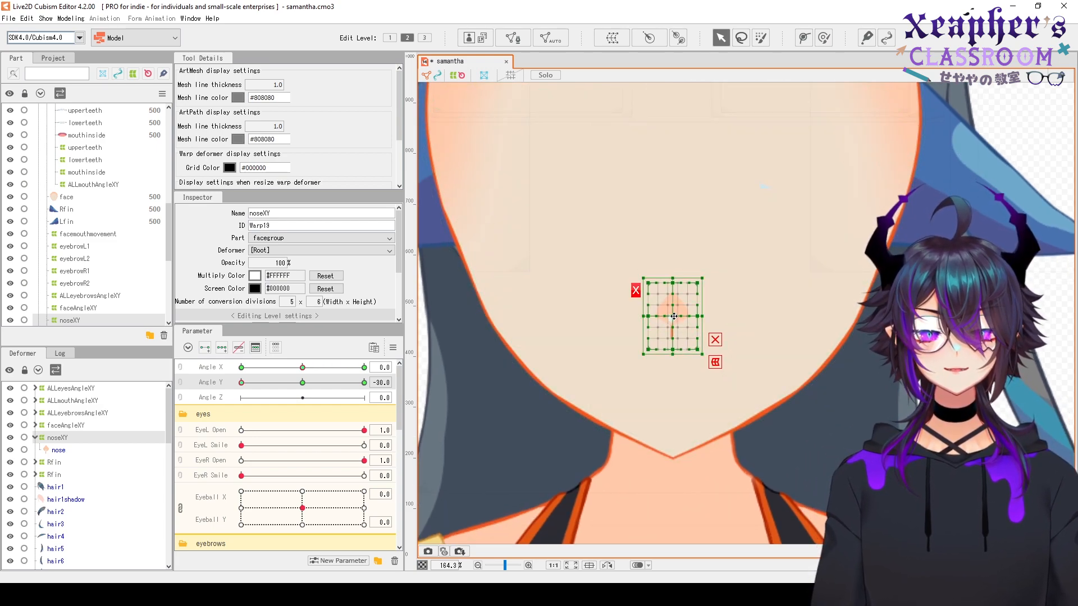
pyautogui.moveTo(674, 316); pyautogui.dragTo(435, 316)
pyautogui.scroll(4, 680, 330)
pyautogui.moveTo(665, 303); pyautogui.dragTo(673, 336)
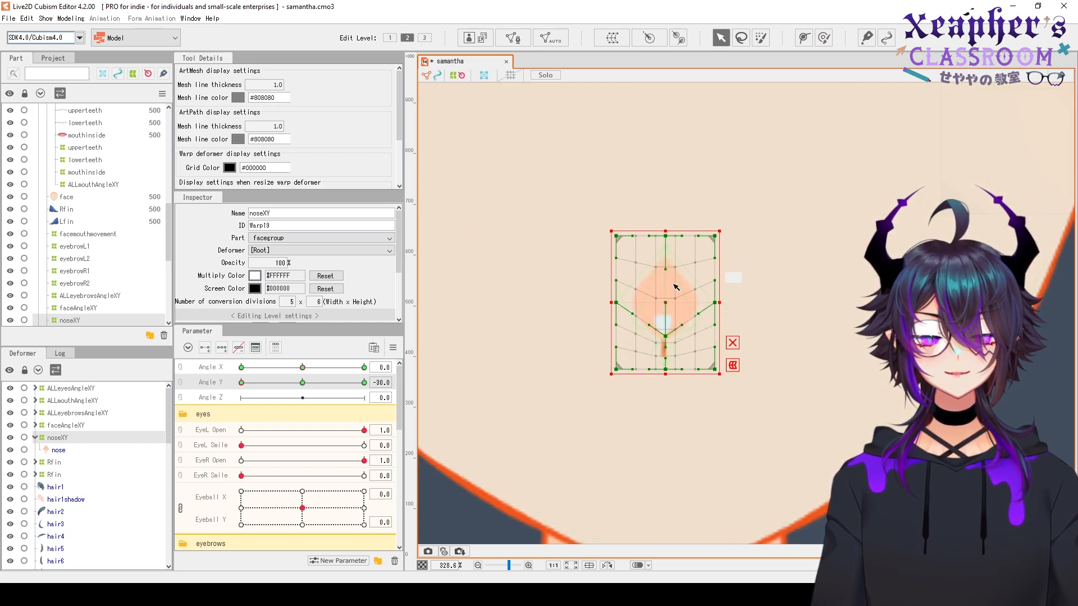
pyautogui.moveTo(666, 337); pyautogui.dragTo(667, 338)
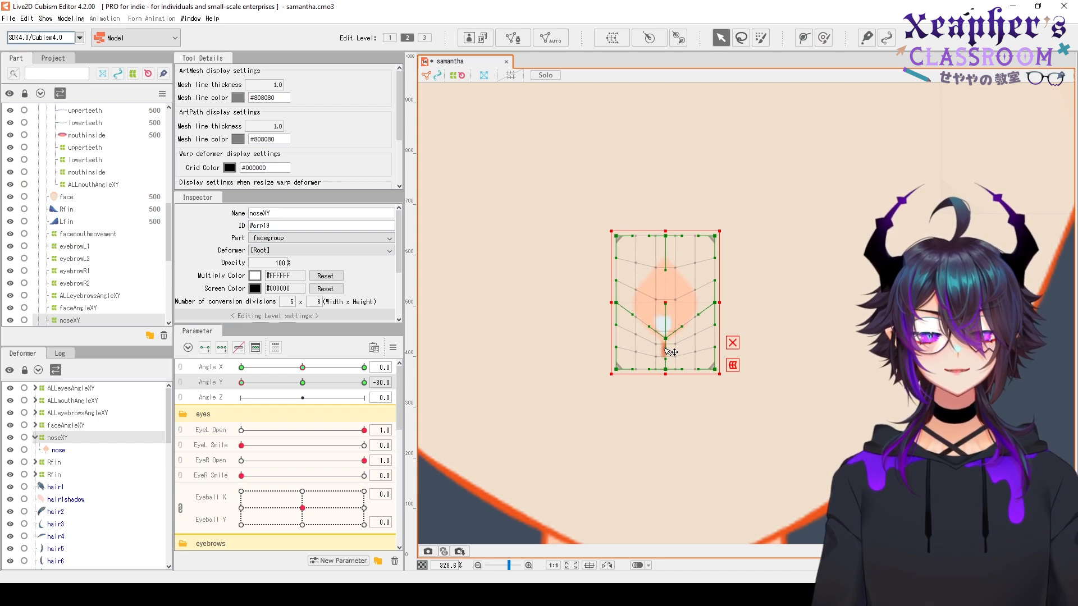
# Set Angle Y to 30, move the noseXY deformer slightly up, and pull its center control point upward
pyautogui.scroll(-2, 667, 351)
pyautogui.moveTo(303, 384); pyautogui.dragTo(393, 387)
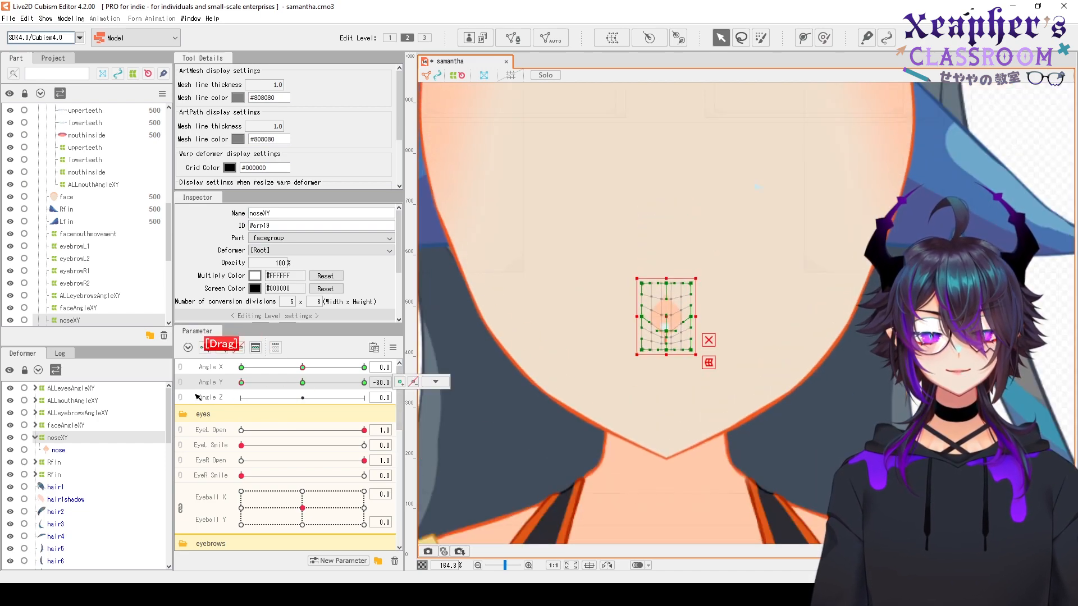
pyautogui.click(434, 386)
pyautogui.press('space')
pyautogui.moveTo(678, 243); pyautogui.dragTo(660, 298)
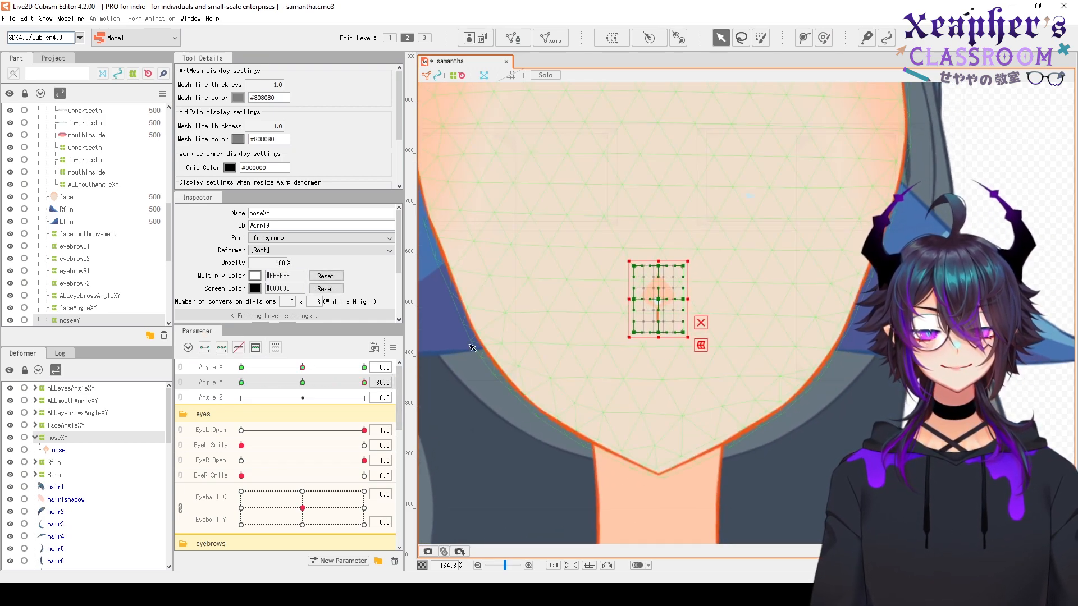
pyautogui.moveTo(364, 382); pyautogui.dragTo(364, 385)
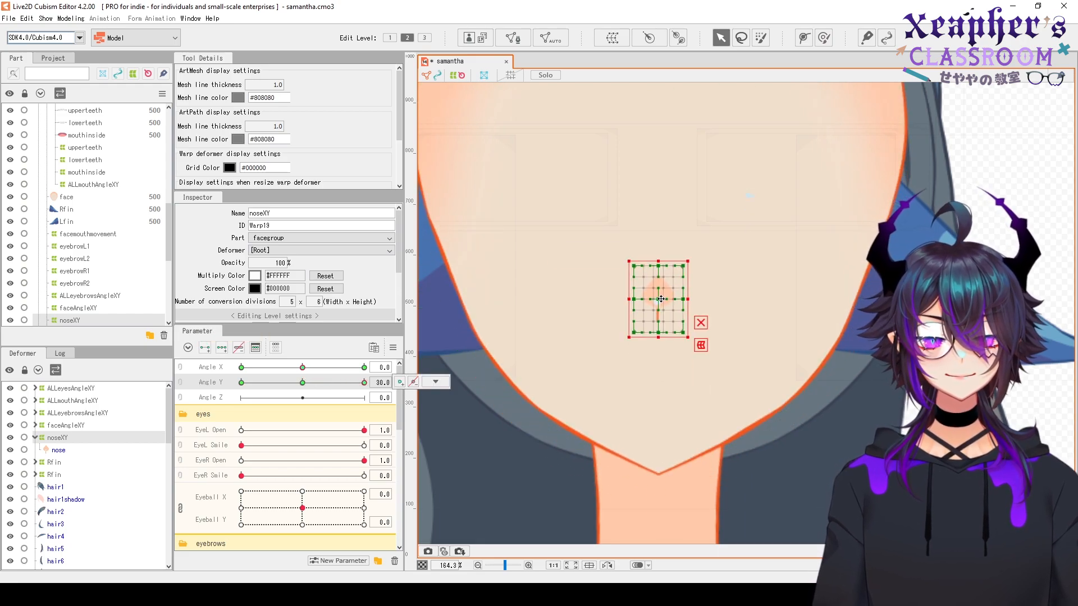
pyautogui.moveTo(662, 299); pyautogui.dragTo(661, 287)
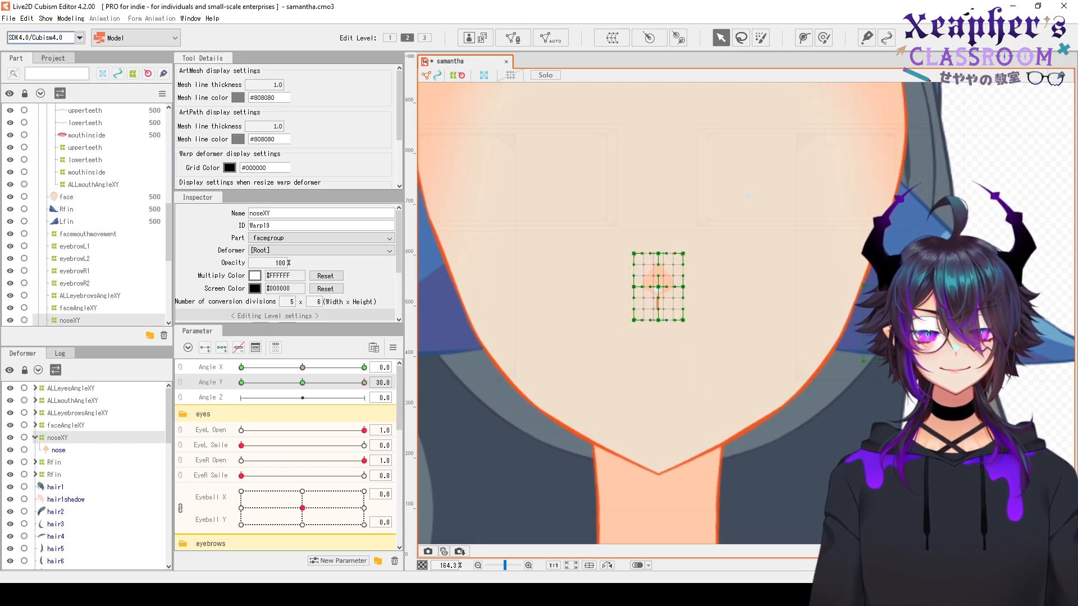
pyautogui.scroll(3, 658, 287)
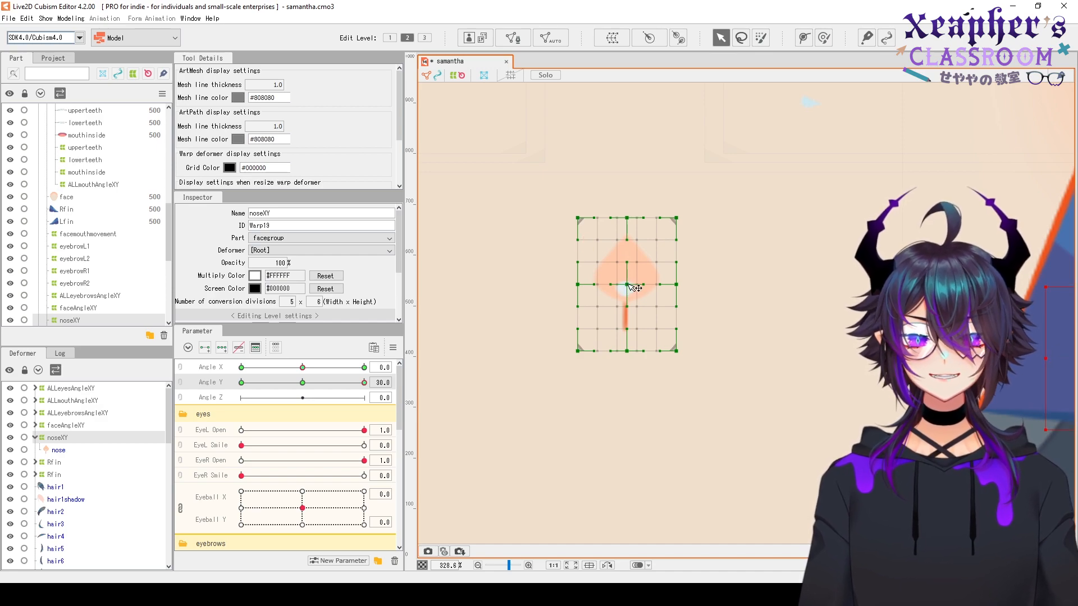
pyautogui.moveTo(631, 286); pyautogui.dragTo(626, 230)
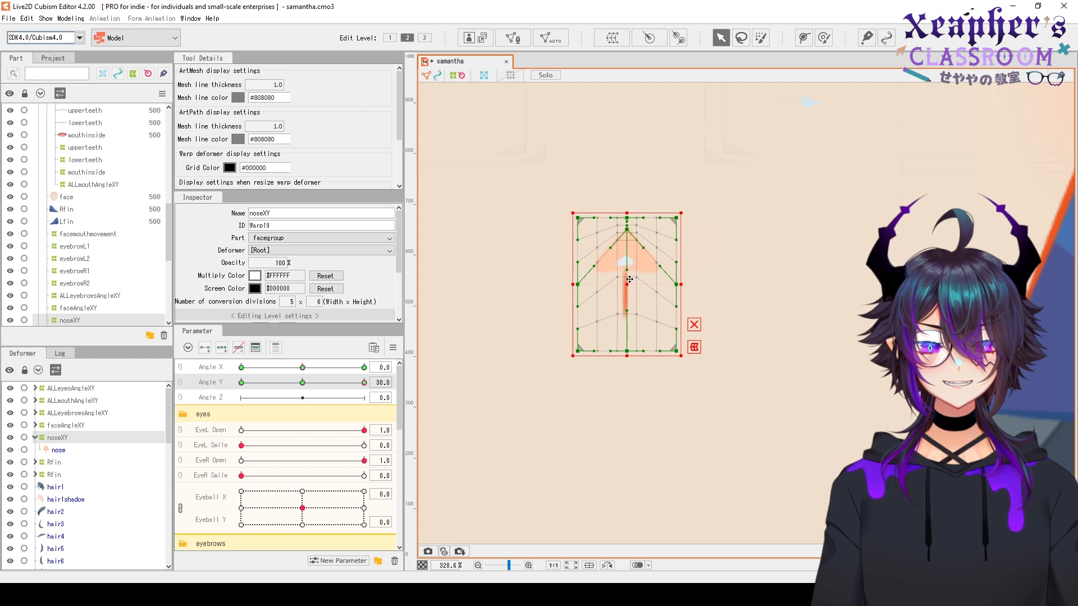
# Preview the nose along the Angle Y range and return Angle Y to 0
pyautogui.scroll(-6, 630, 279)
pyautogui.scroll(2, 683, 324)
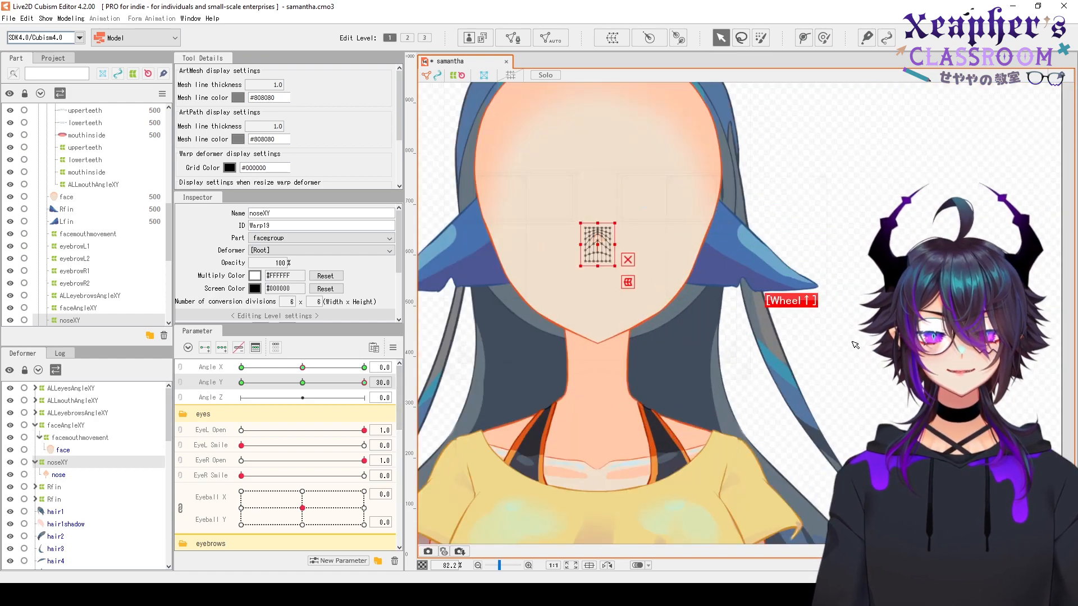
pyautogui.moveTo(365, 382); pyautogui.dragTo(190, 395)
pyautogui.click(302, 382)
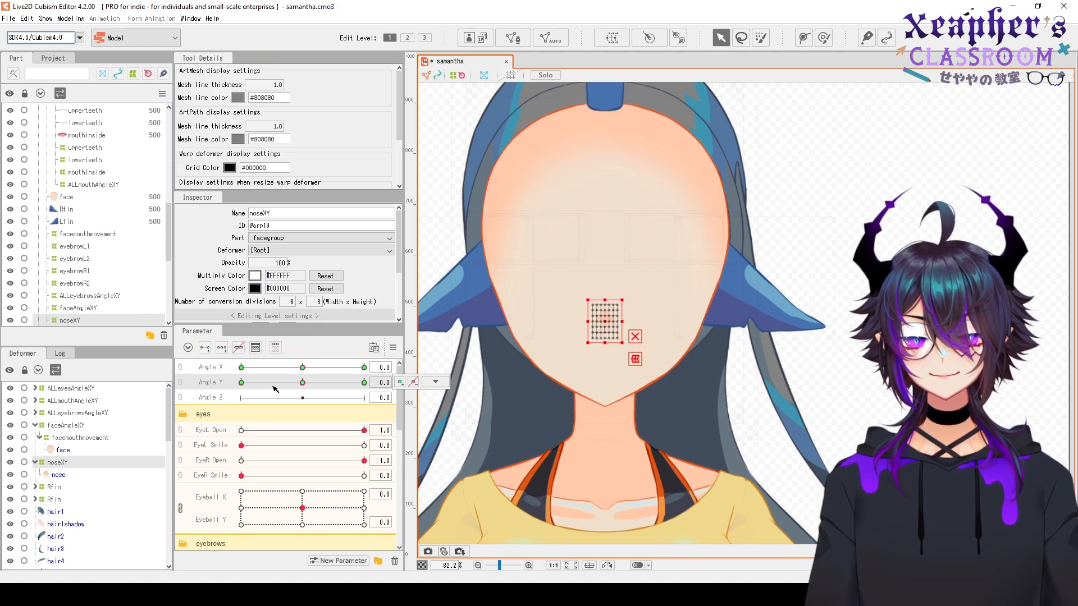
# Link Angle X with Angle Y and synthesize all four corners for the selected noseXY deformer
pyautogui.click(181, 369)
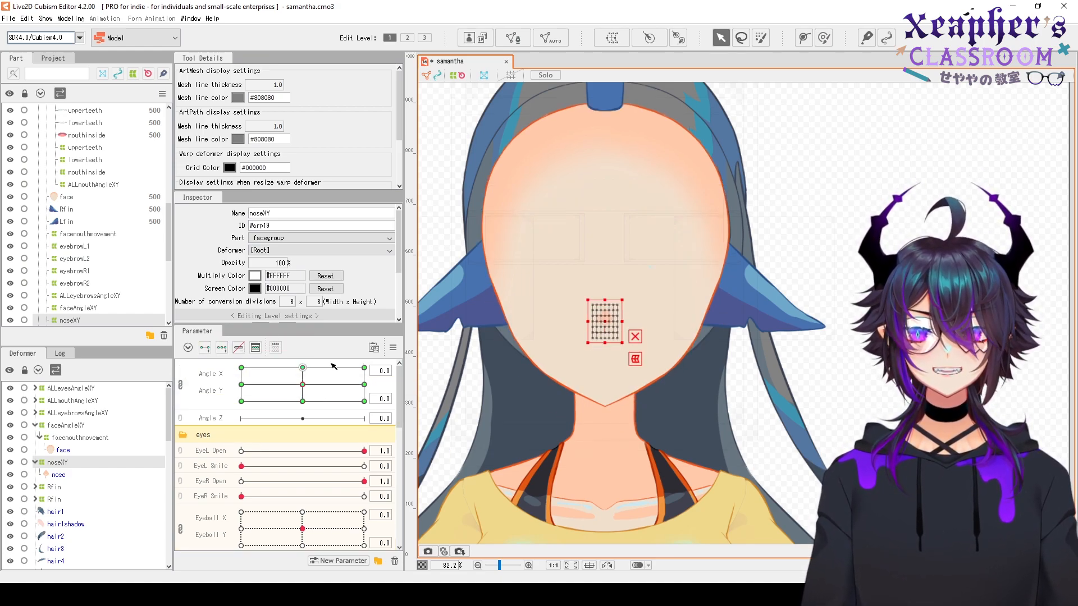
pyautogui.click(330, 382)
pyautogui.click(393, 348)
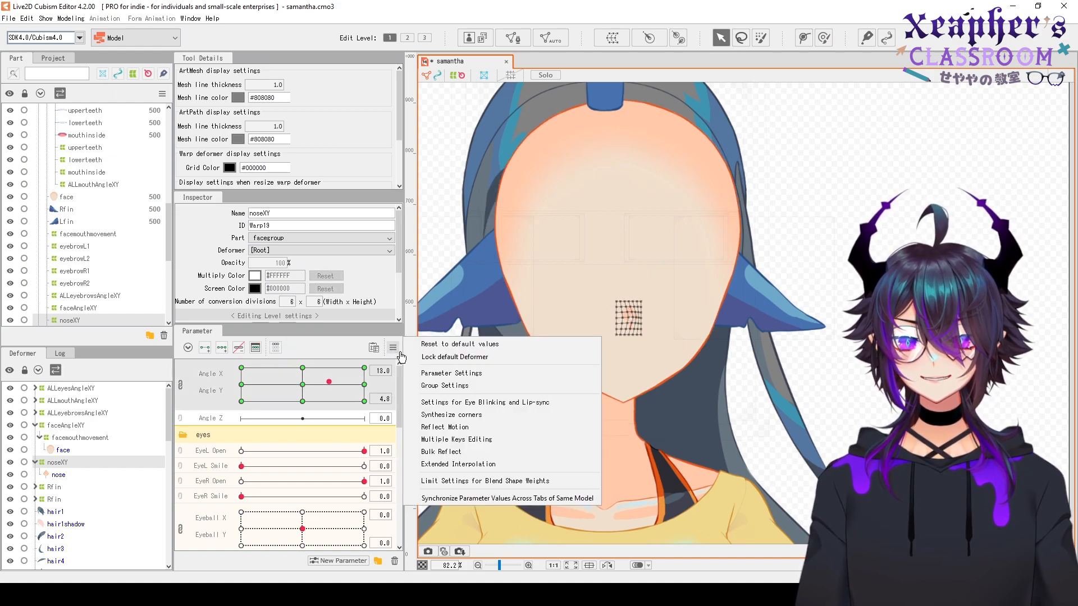
pyautogui.click(487, 415)
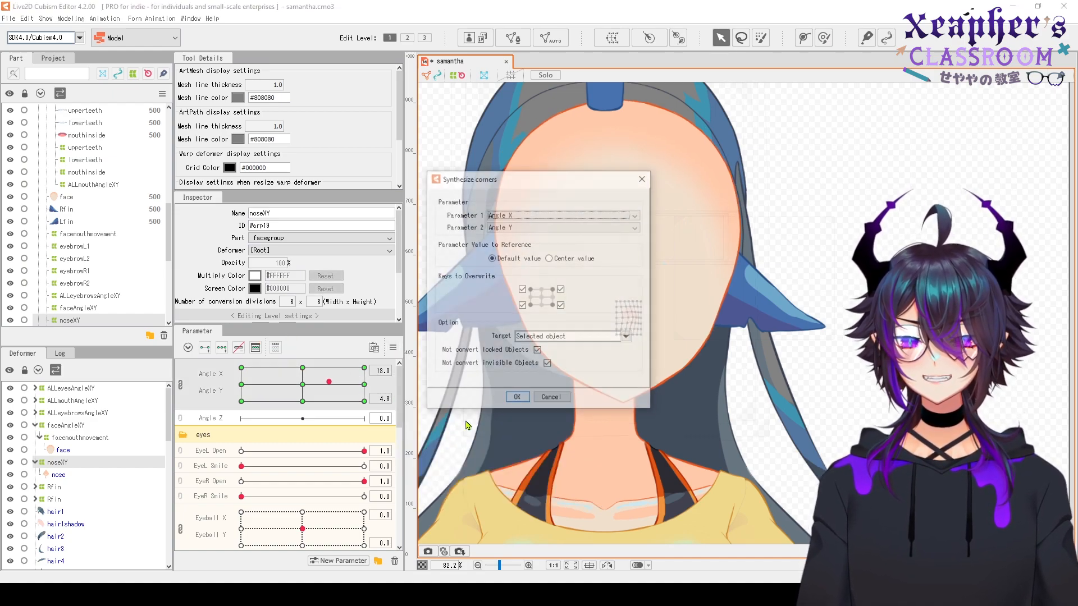
pyautogui.click(518, 399)
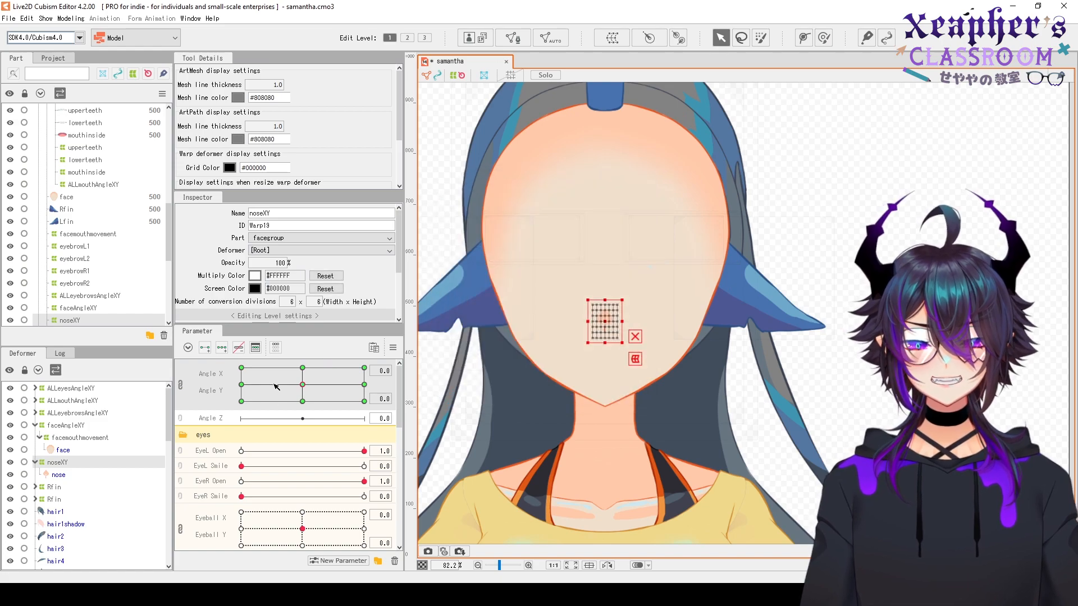
# Deselect noseXY and check the face and nose at the combined Angle X and Angle Y corners
pyautogui.moveTo(276, 387); pyautogui.dragTo(222, 394)
pyautogui.scroll(-5, 702, 324)
pyautogui.click(937, 276)
pyautogui.scroll(3, 761, 333)
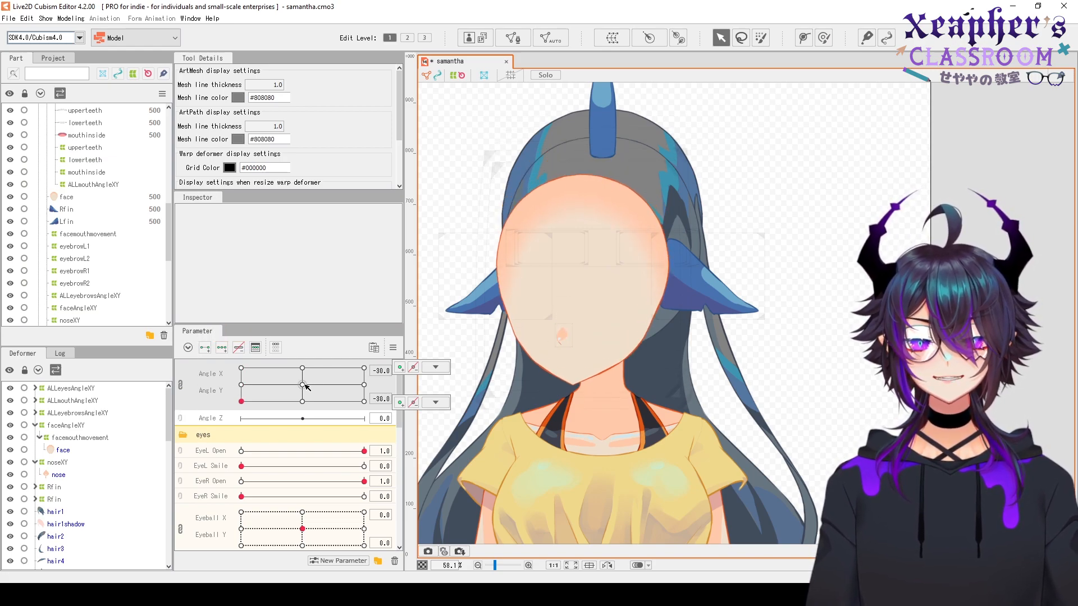
pyautogui.moveTo(305, 385); pyautogui.dragTo(177, 423)
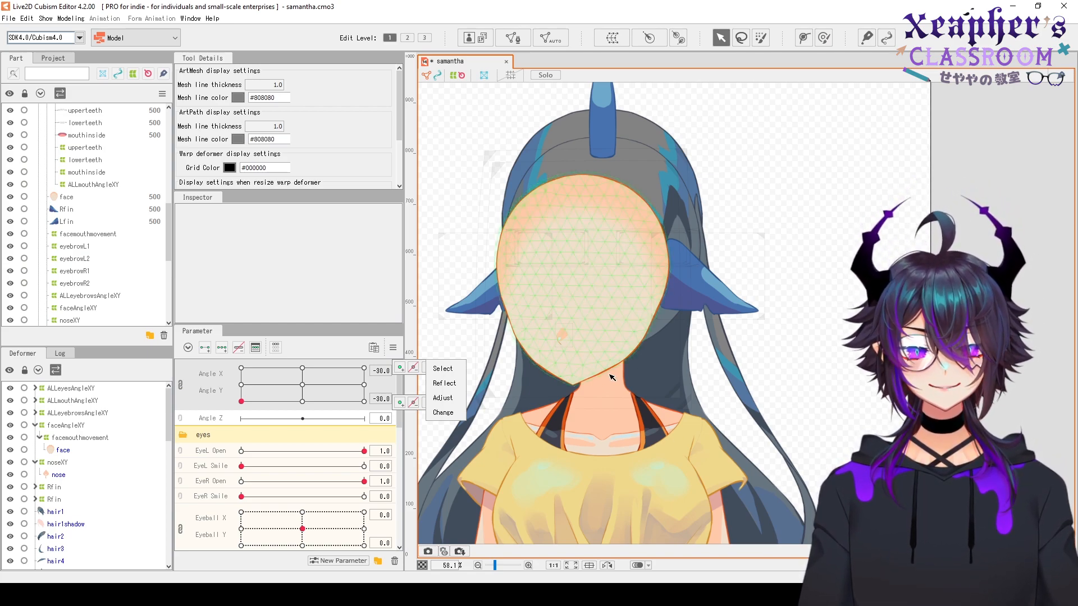
pyautogui.moveTo(242, 401); pyautogui.dragTo(185, 453)
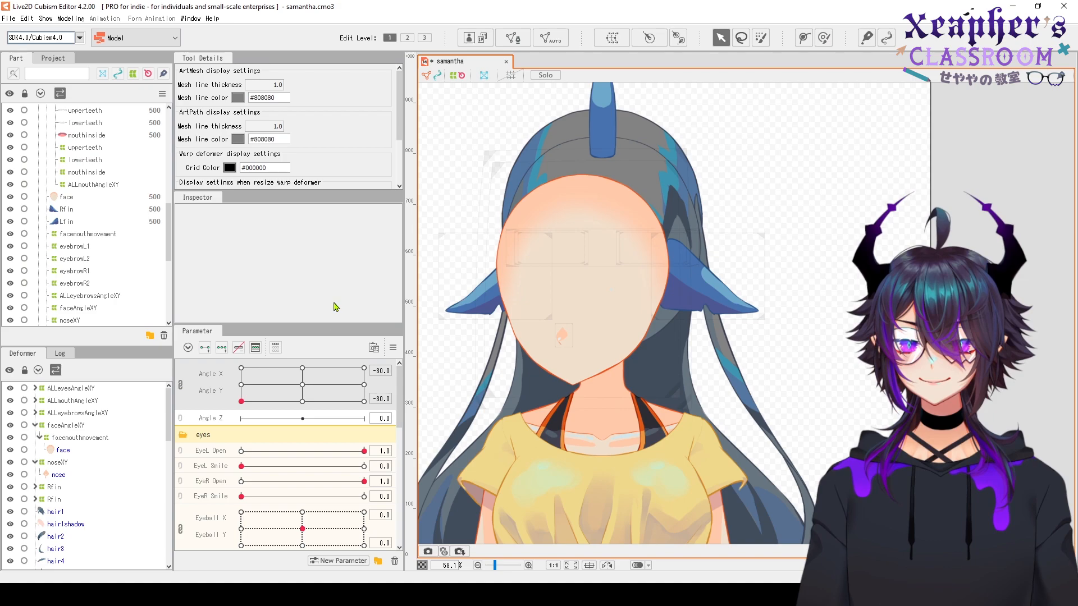
# Unlink Angle X from Angle Y and select the faceAngleXY deformer at edit level 2
pyautogui.click(180, 385)
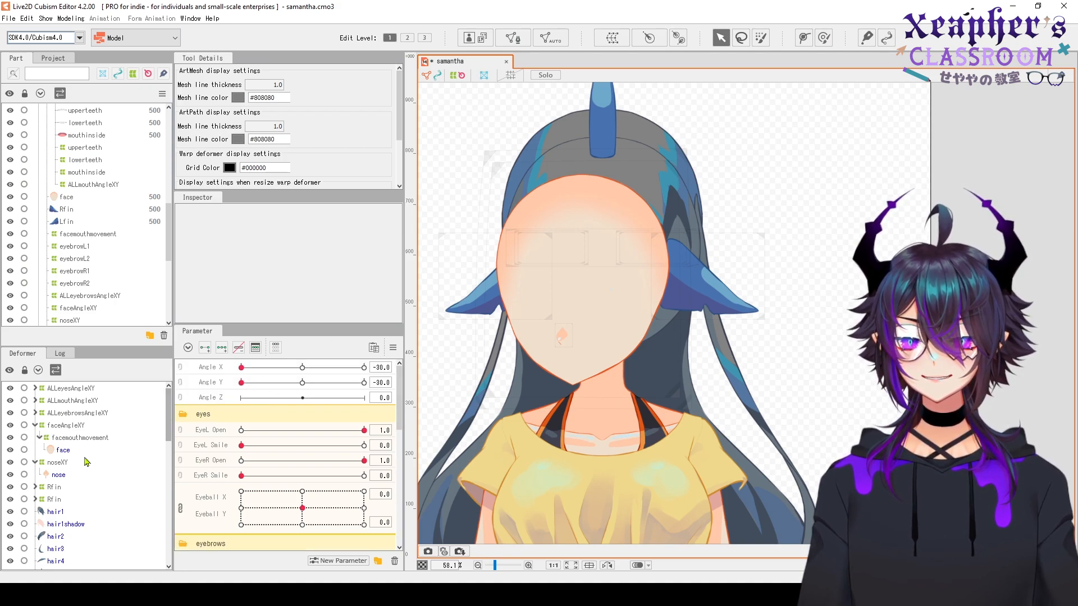
pyautogui.click(75, 428)
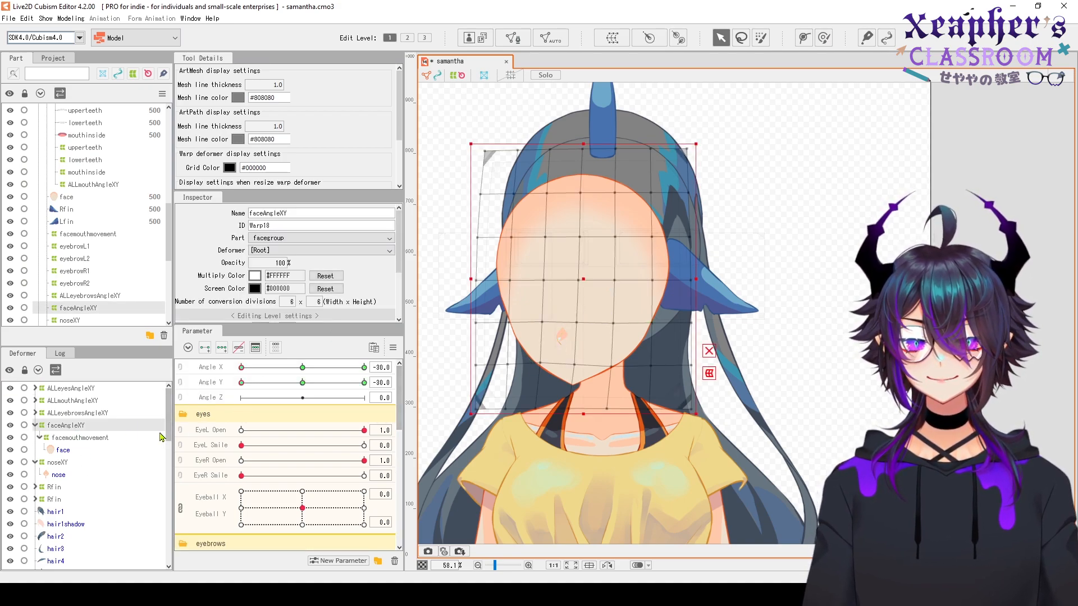
pyautogui.press('2')
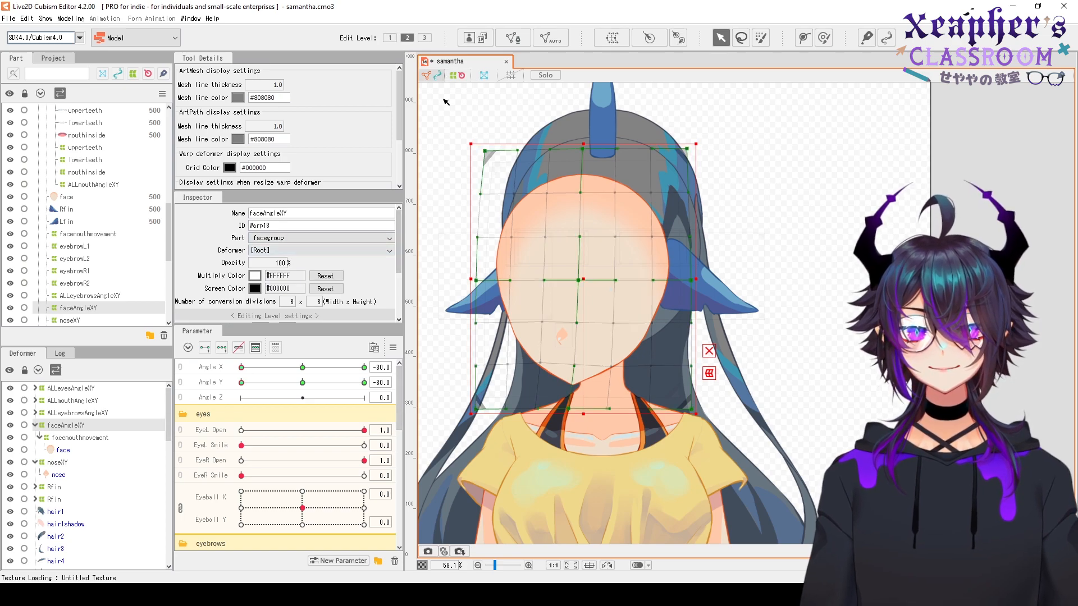
# Compare the face shape between 0 and -30 on Angle X and Angle Y, ending with both at -30
pyautogui.rightClick(303, 383)
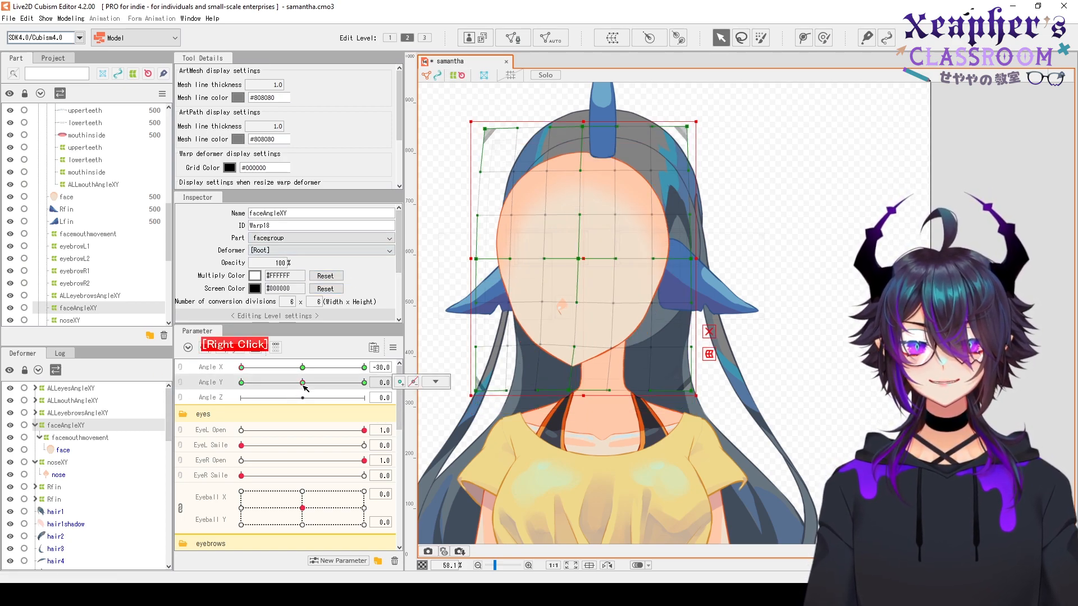
pyautogui.rightClick(303, 368)
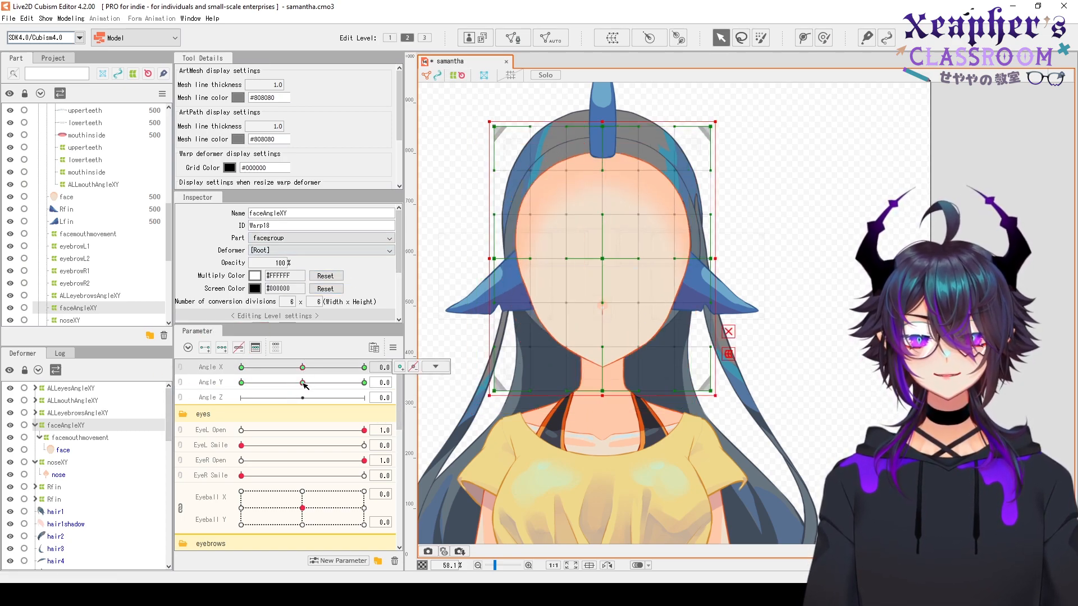
pyautogui.moveTo(302, 384); pyautogui.dragTo(240, 385)
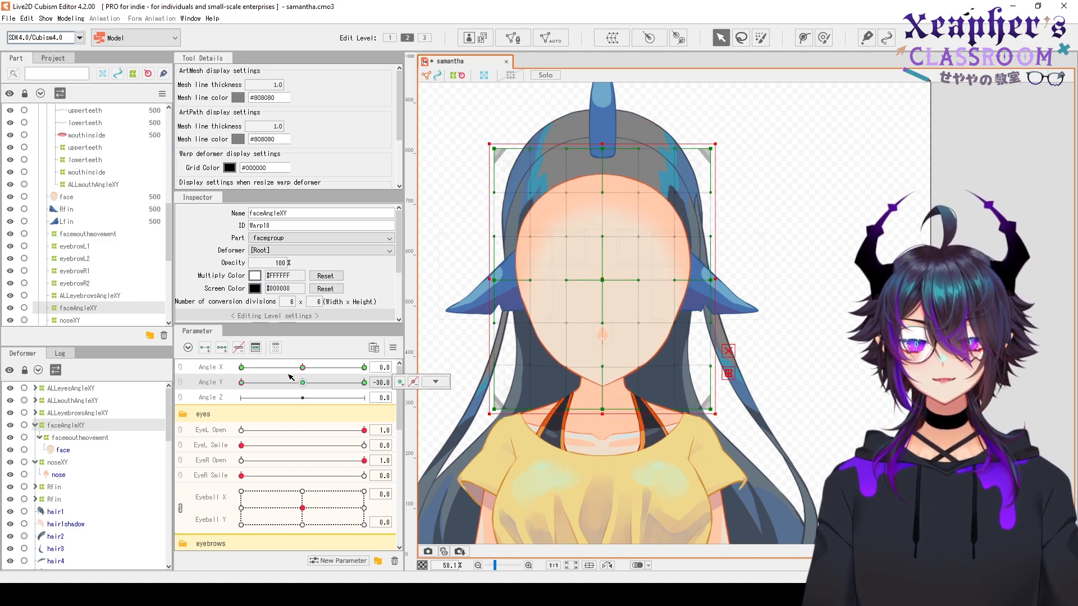
pyautogui.click(301, 368)
pyautogui.moveTo(302, 368); pyautogui.dragTo(158, 393)
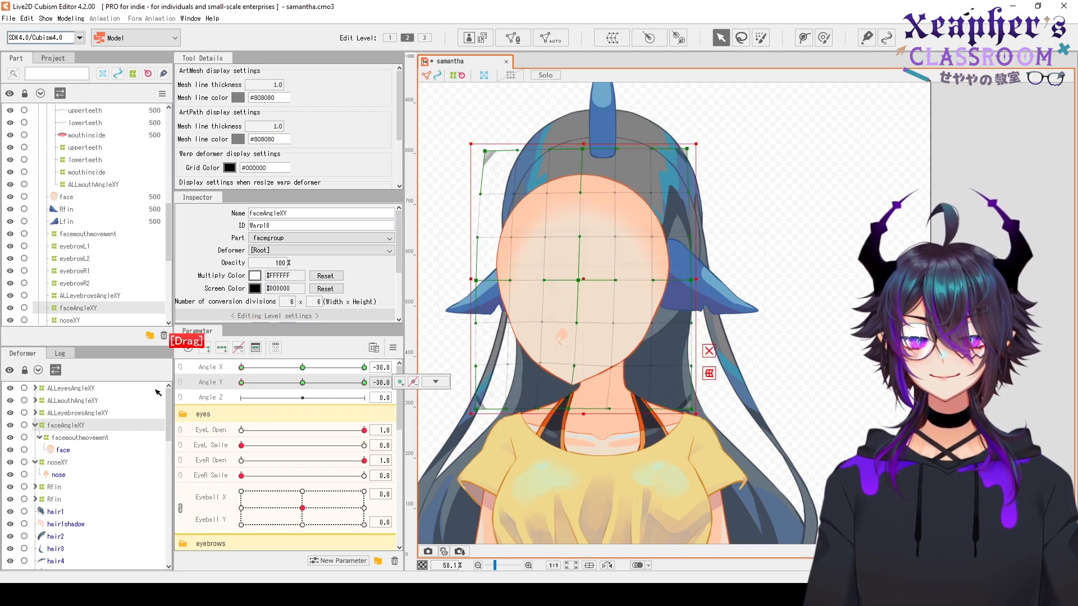
pyautogui.click(308, 370)
# Refine the jawline at Angle X -30 and Angle Y -30 by shifting faceAngleXY's two grid points beside the chin
pyautogui.rightClick(898, 349)
pyautogui.scroll(3, 581, 352)
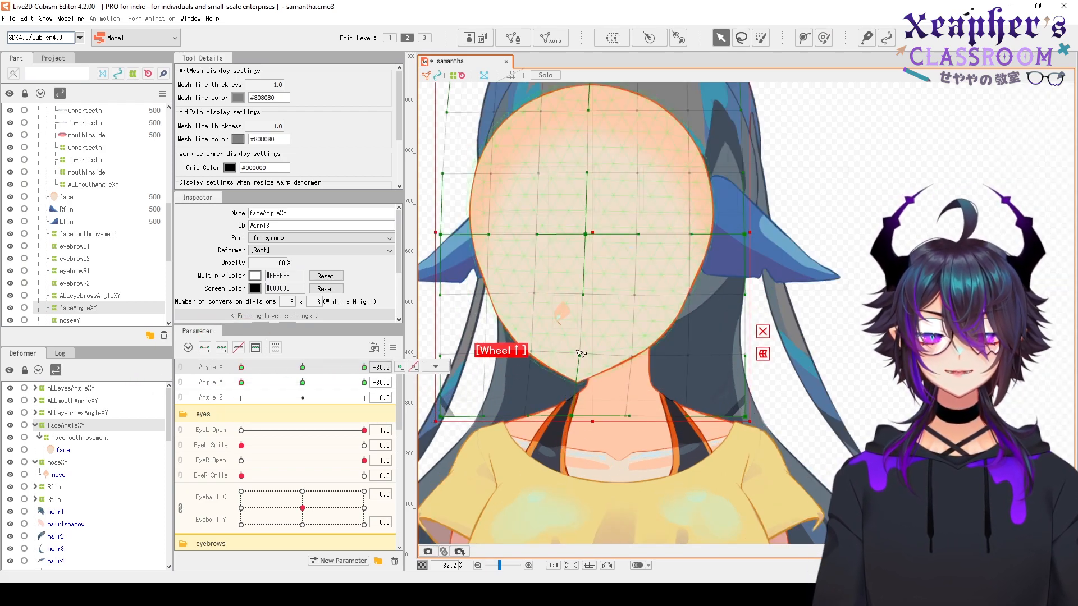
pyautogui.scroll(3, 580, 353)
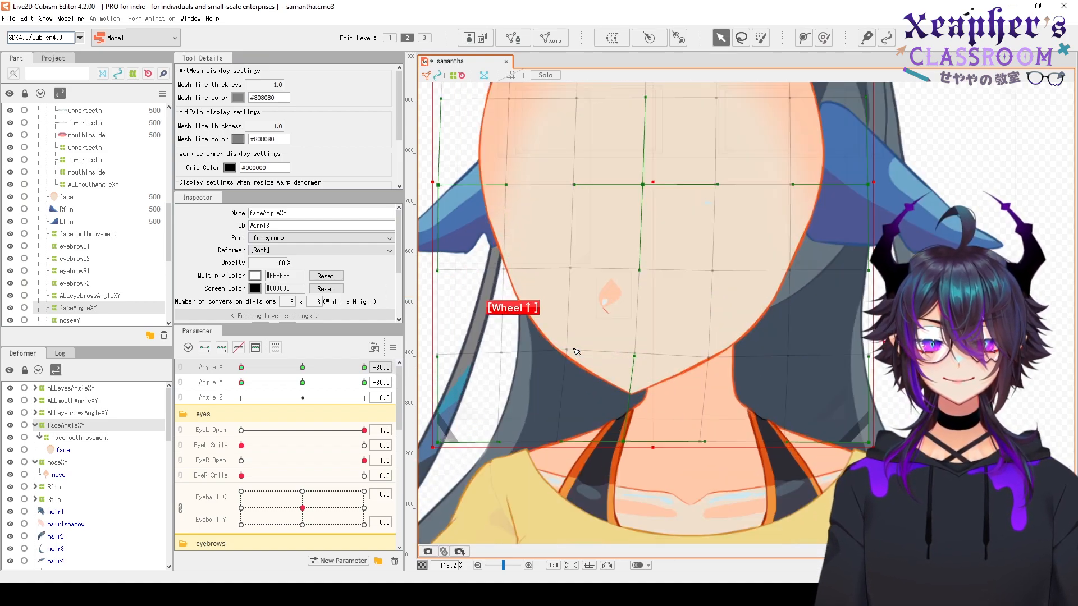
pyautogui.click(573, 346)
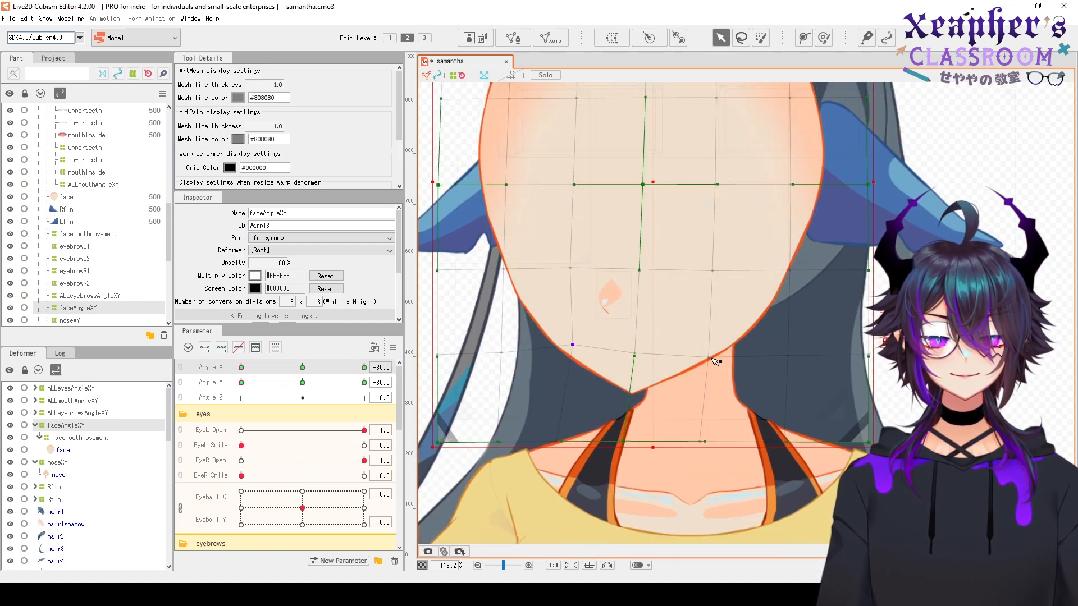
pyautogui.moveTo(711, 358); pyautogui.dragTo(718, 368)
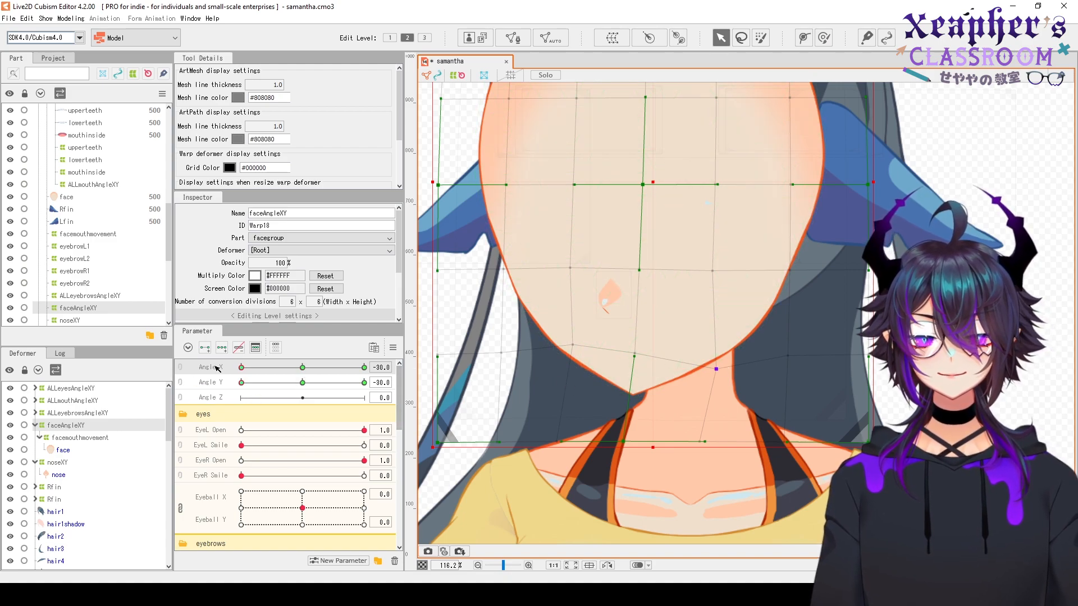
# Mirror faceAngleXY's adjusted corner shape to the opposite Angle X side with Reflect Motion
pyautogui.click(399, 354)
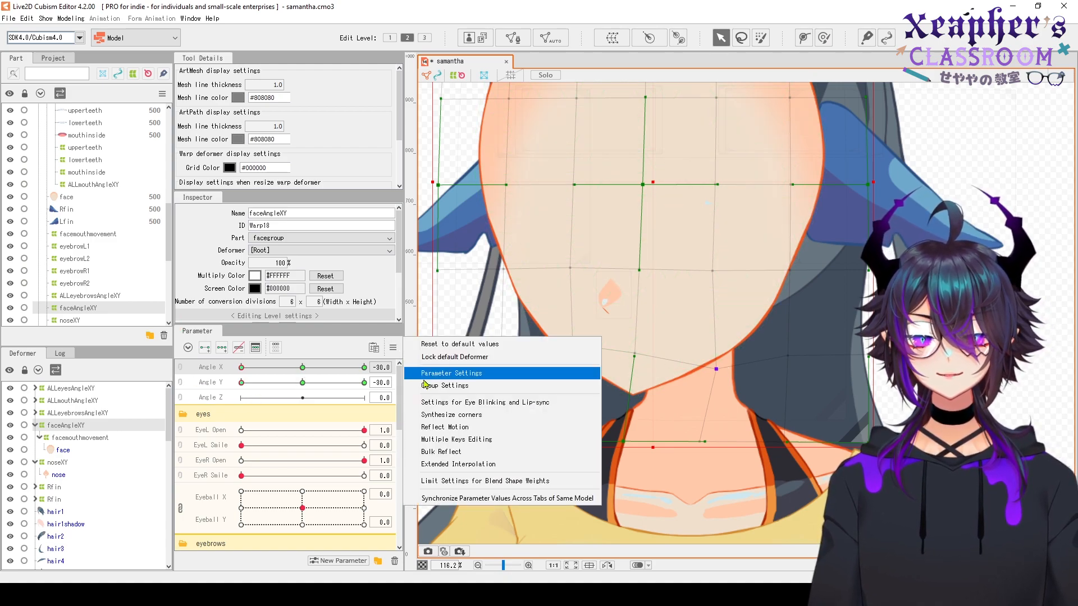
pyautogui.click(476, 432)
pyautogui.click(524, 404)
# Refine the jawline at Angle X -30 and Angle Y 30 by moving faceAngleXY's two grid points beside the chin
pyautogui.scroll(-3, 522, 345)
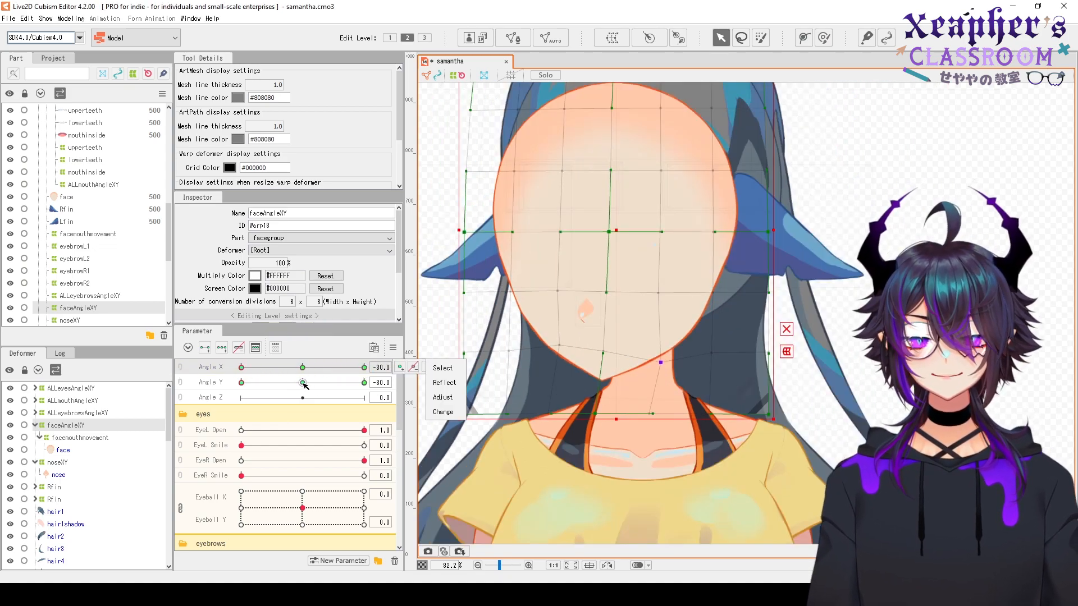
pyautogui.moveTo(279, 381); pyautogui.dragTo(592, 361)
pyautogui.scroll(-3, 592, 361)
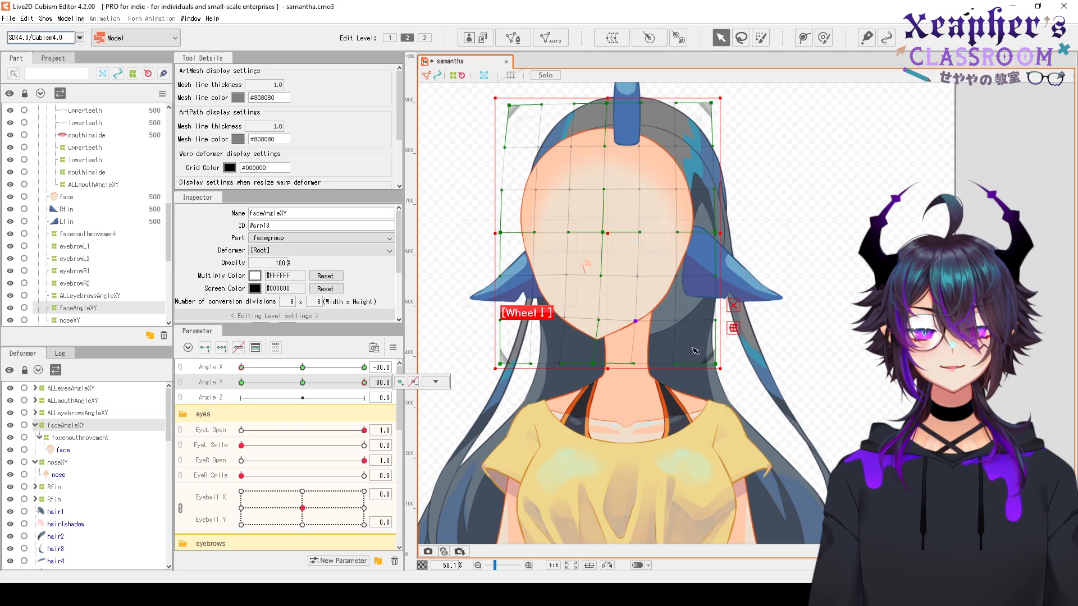
pyautogui.scroll(9, 548, 323)
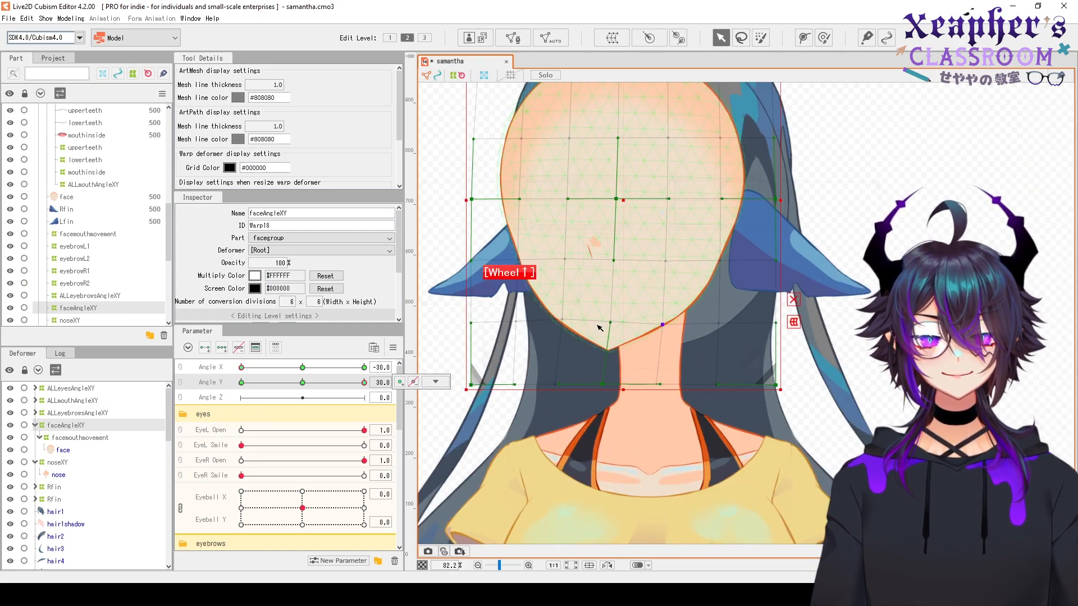
pyautogui.click(435, 382)
pyautogui.press('space')
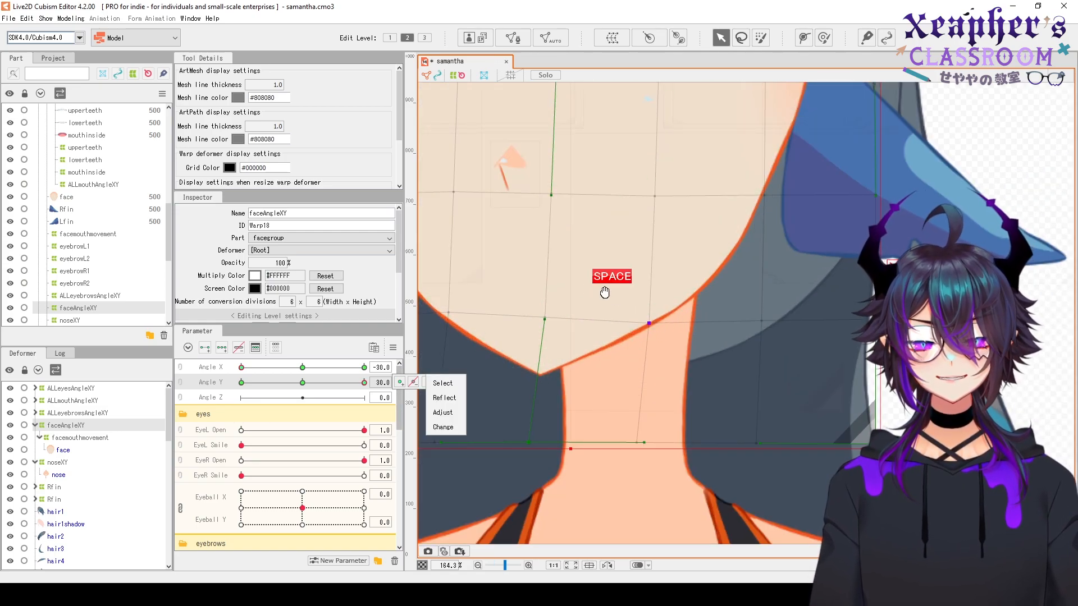
pyautogui.moveTo(650, 325); pyautogui.dragTo(755, 343)
pyautogui.moveTo(545, 321); pyautogui.dragTo(555, 309)
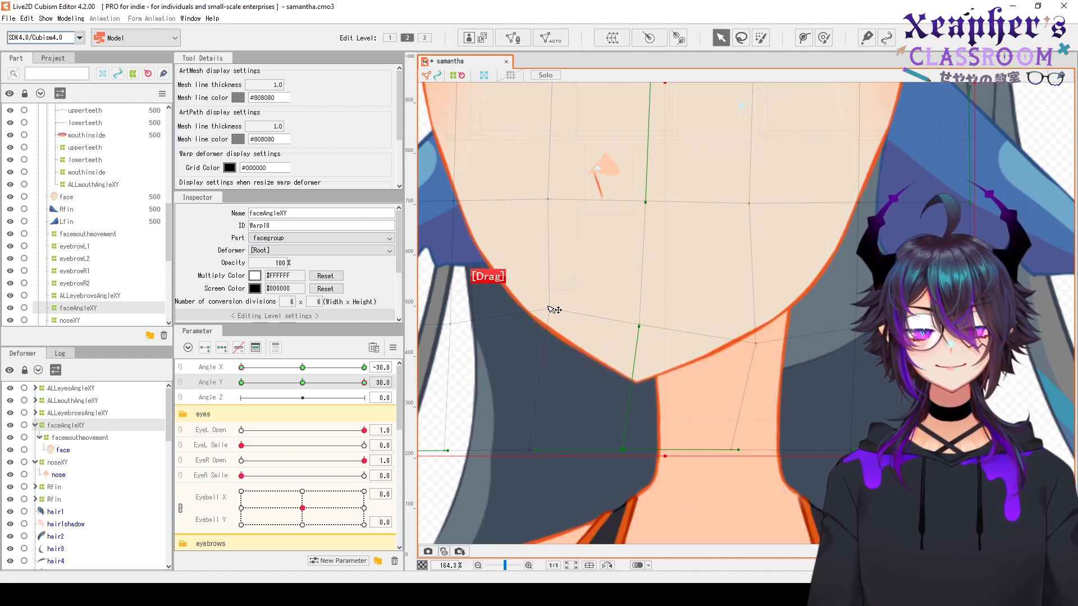
# Mirror faceAngleXY's adjusted Angle Y 30 corner shape horizontally to the opposite Angle X side with Reflect Motion
pyautogui.click(393, 347)
pyautogui.click(444, 427)
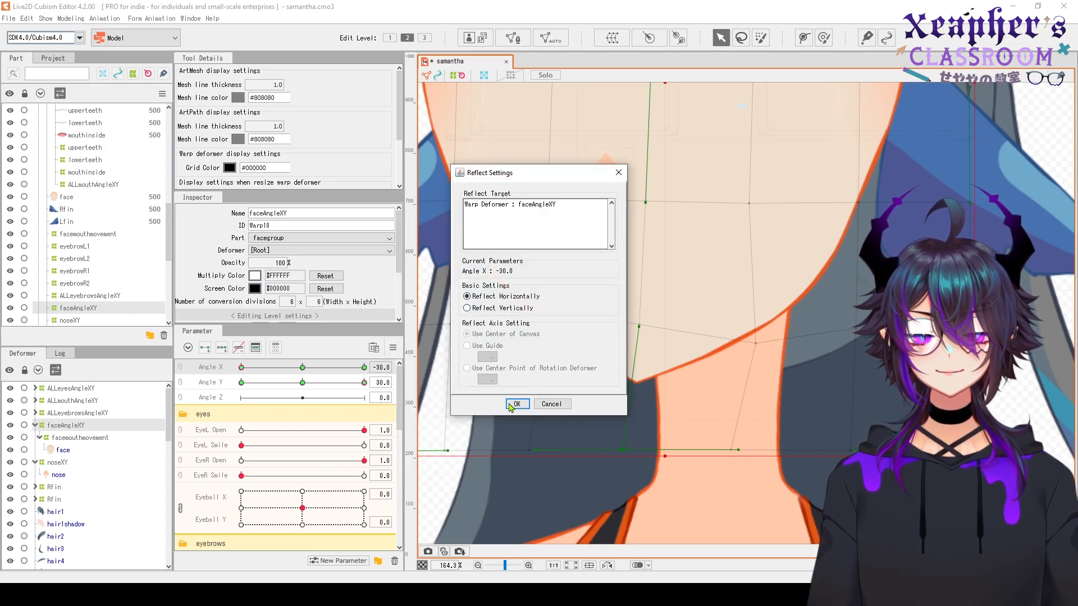
pyautogui.click(542, 402)
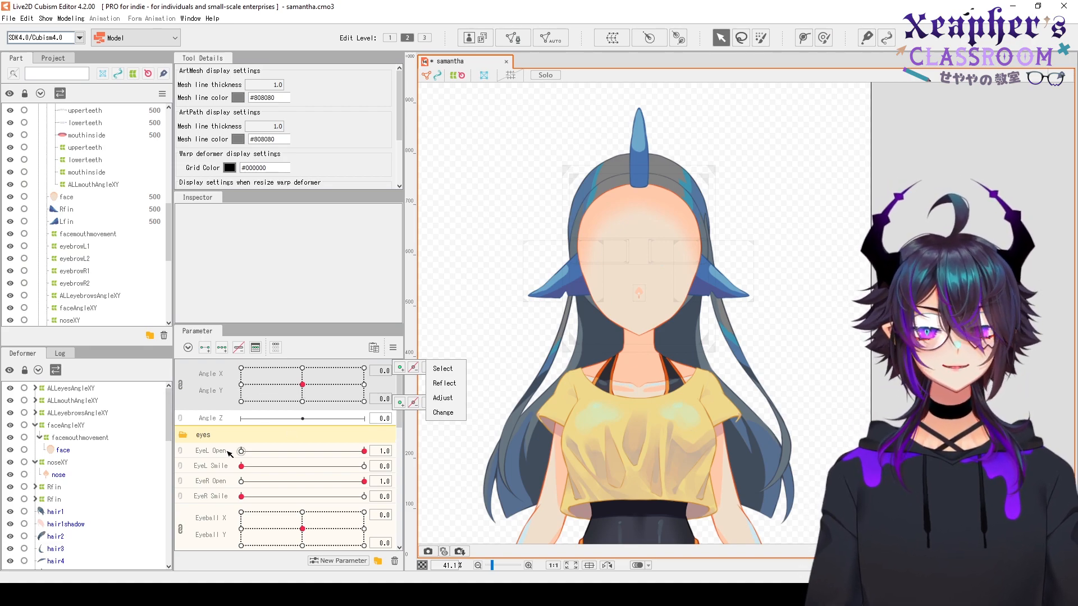
# Show the Reyegroup and Leyegroup parts and select the ALLeyesAngleXY deformer with Angle X and Angle Y unlinked
pyautogui.moveTo(174, 432); pyautogui.dragTo(177, 404)
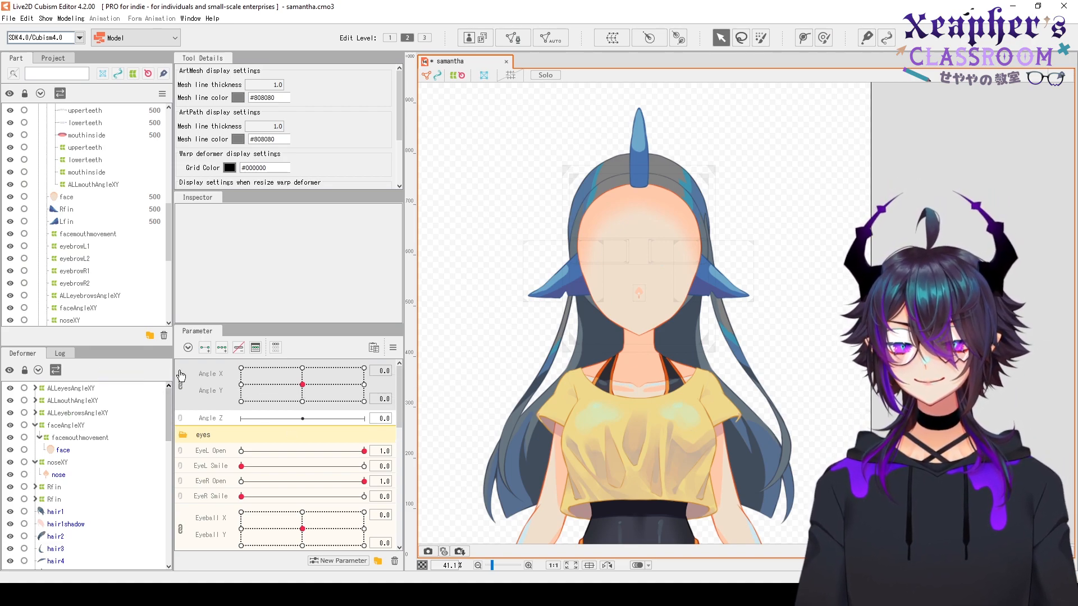
pyautogui.scroll(5, 124, 238)
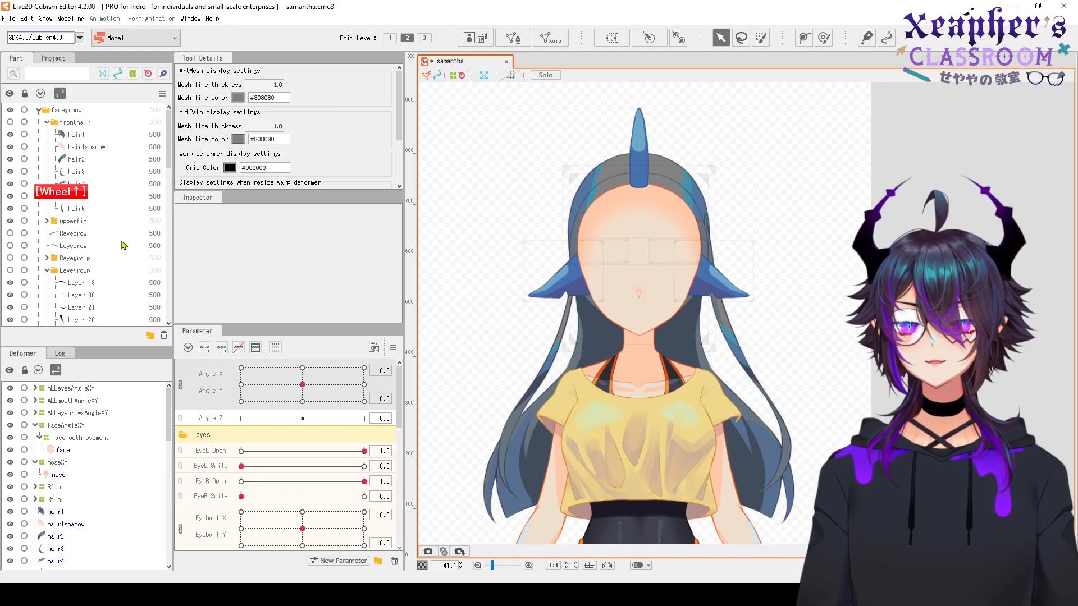
pyautogui.click(10, 258)
pyautogui.click(10, 270)
pyautogui.click(70, 388)
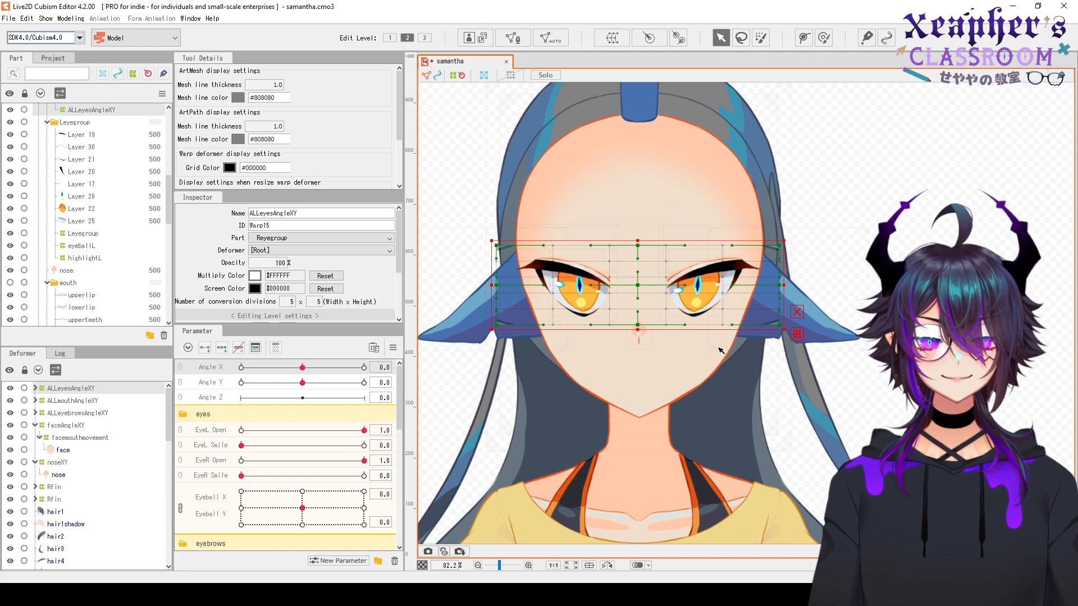
# Key ALLeyesAngleXY on Angle X and, at -30, shift it toward the turned side and narrow the far eye's grid columns
pyautogui.click(241, 367)
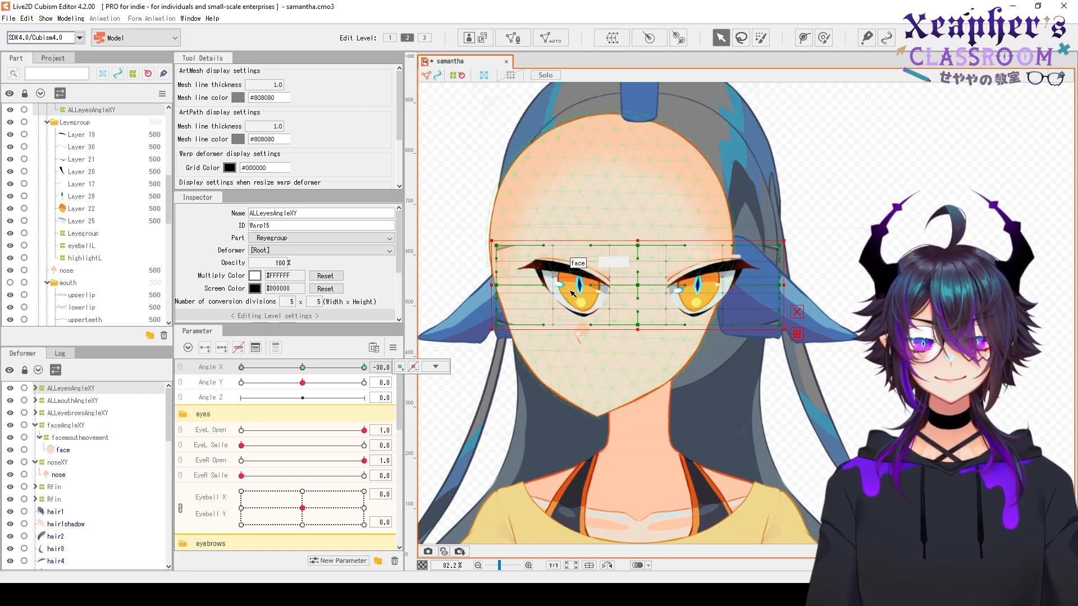
pyautogui.scroll(2, 618, 281)
pyautogui.scroll(-4, 494, 225)
pyautogui.moveTo(494, 225); pyautogui.dragTo(652, 350)
pyautogui.scroll(4, 651, 350)
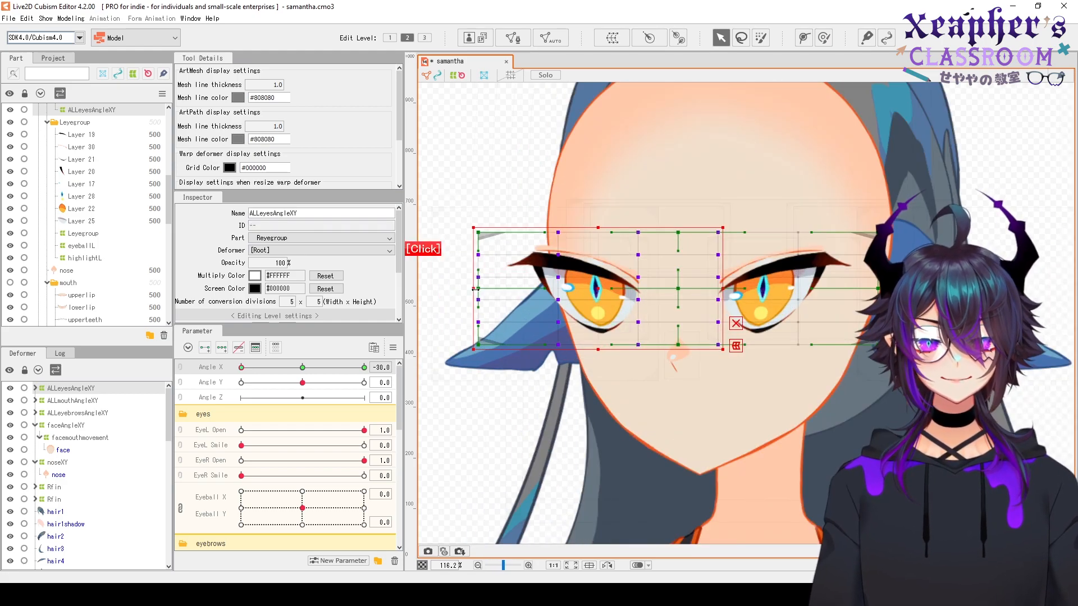
# Fine-tune ALLeyesAngleXY at Angle X -30 by adjusting the near eye's column widths and slightly squeezing the far eye's columns
pyautogui.scroll(-2, 730, 280)
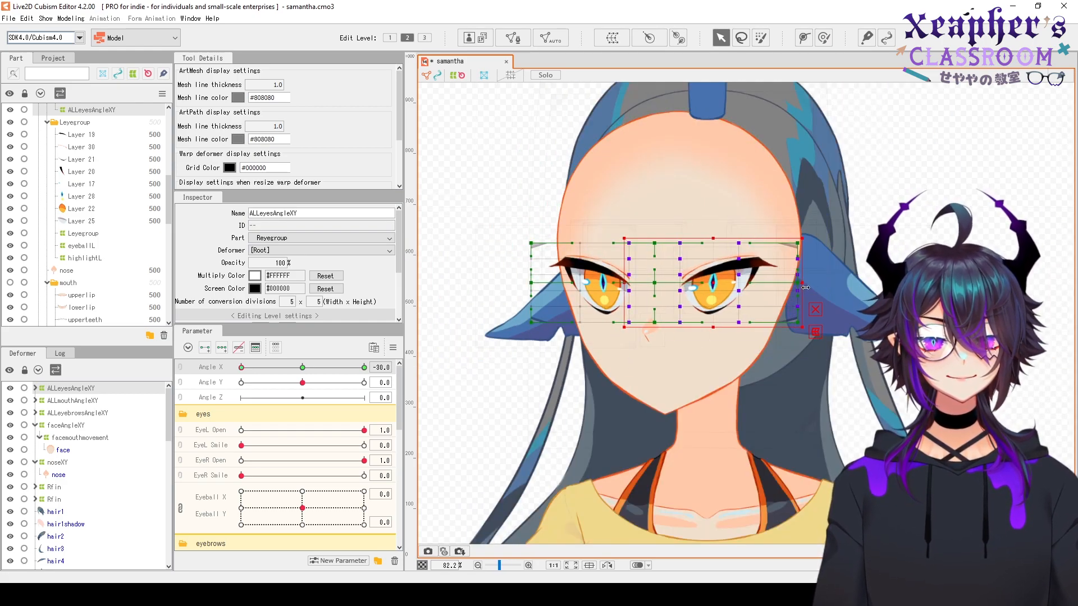
pyautogui.moveTo(796, 283); pyautogui.dragTo(802, 283)
pyautogui.scroll(2, 693, 291)
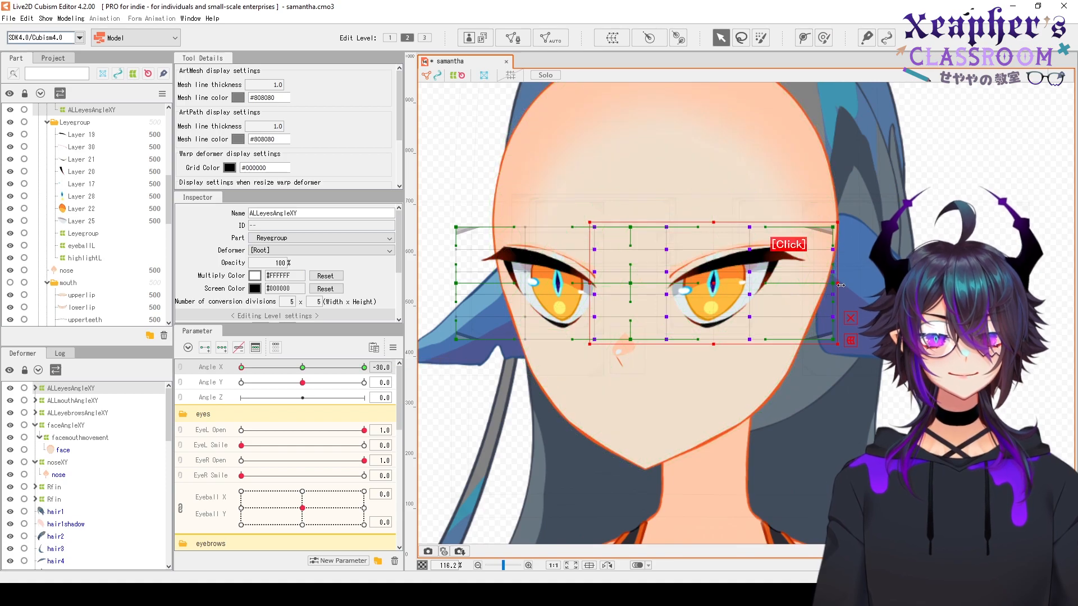
pyautogui.scroll(-2, 618, 315)
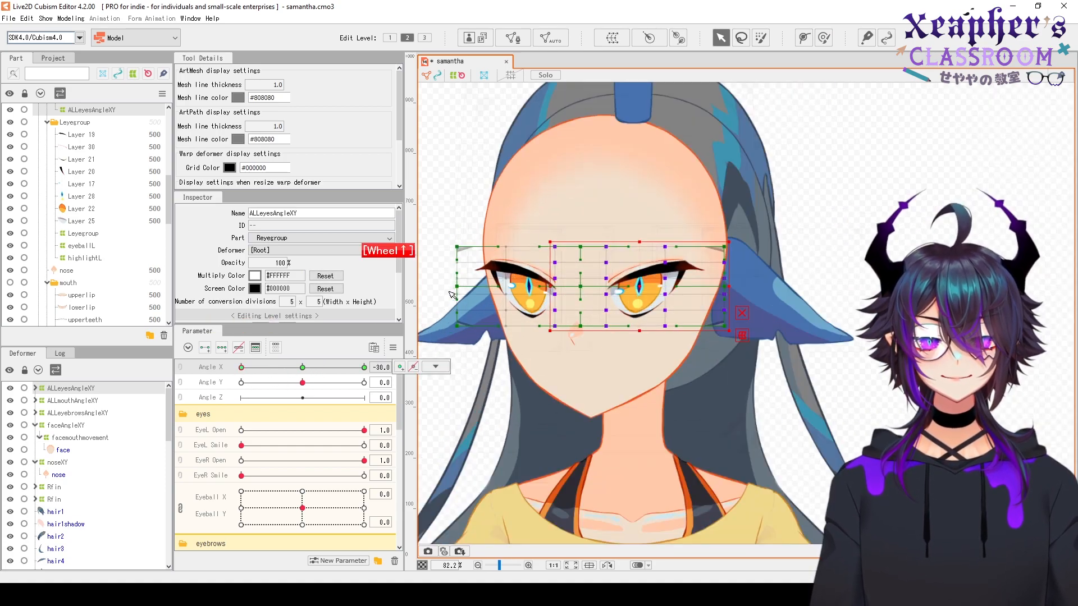
pyautogui.moveTo(447, 236); pyautogui.dragTo(561, 334)
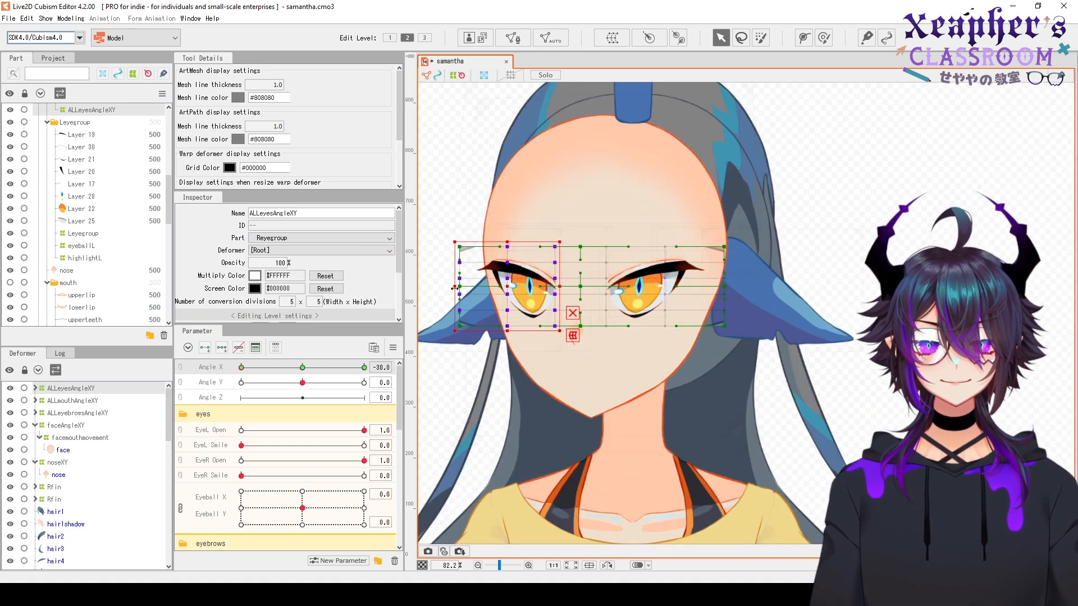
pyautogui.click(457, 350)
# Set faceAngleXY's conversion divisions to 6 x 7 and select its grid points beside the far eye at edit level 1
pyautogui.scroll(2, 539, 267)
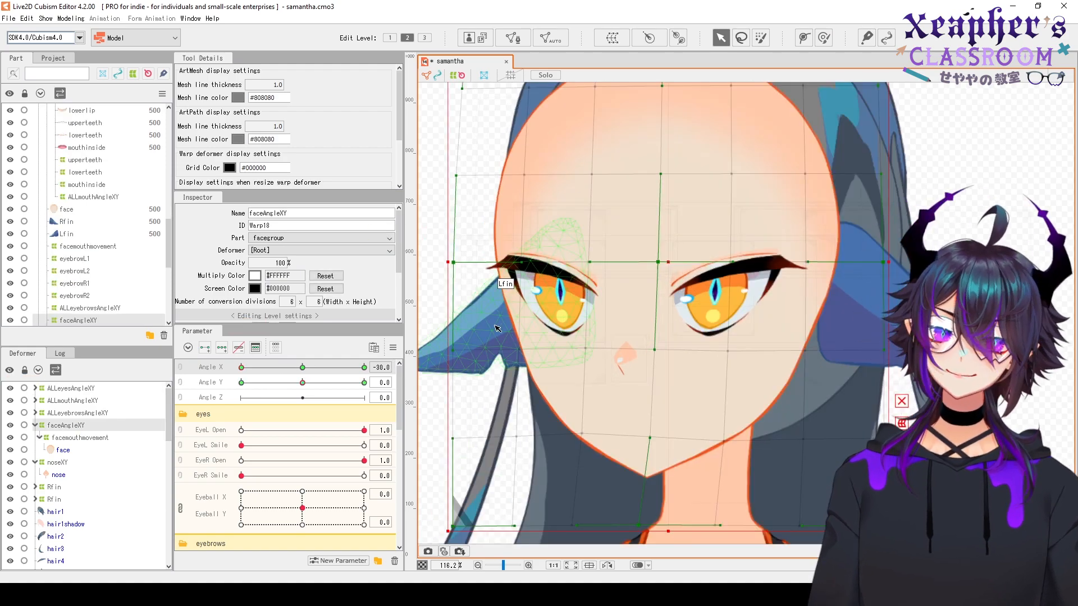
pyautogui.press('1')
pyautogui.scroll(2, 562, 272)
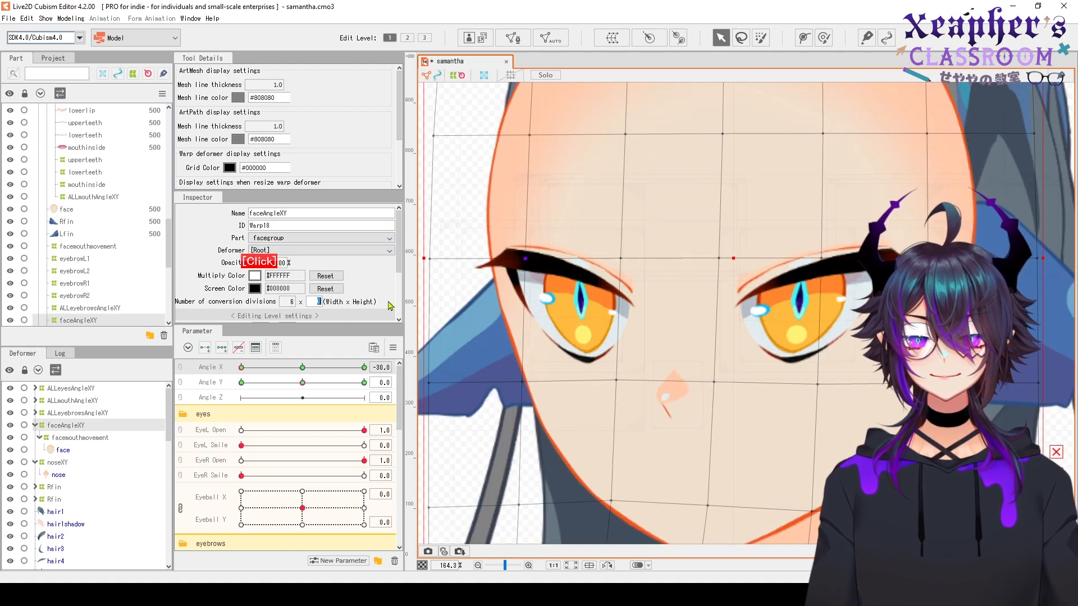
pyautogui.scroll(1, 314, 302)
pyautogui.scroll(-4, 559, 300)
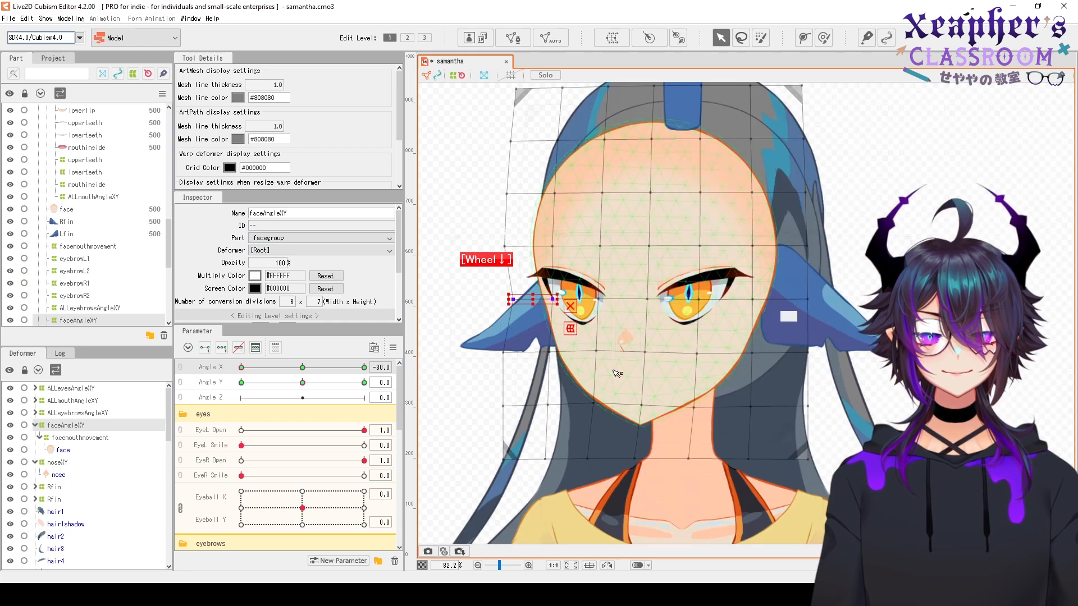
pyautogui.rightClick(510, 295)
pyautogui.click(602, 402)
# Compare ALLeyesAngleXY at Angle X 0 and -30, and try reshaping the grid columns around each eye at edit level 1
pyautogui.click(303, 367)
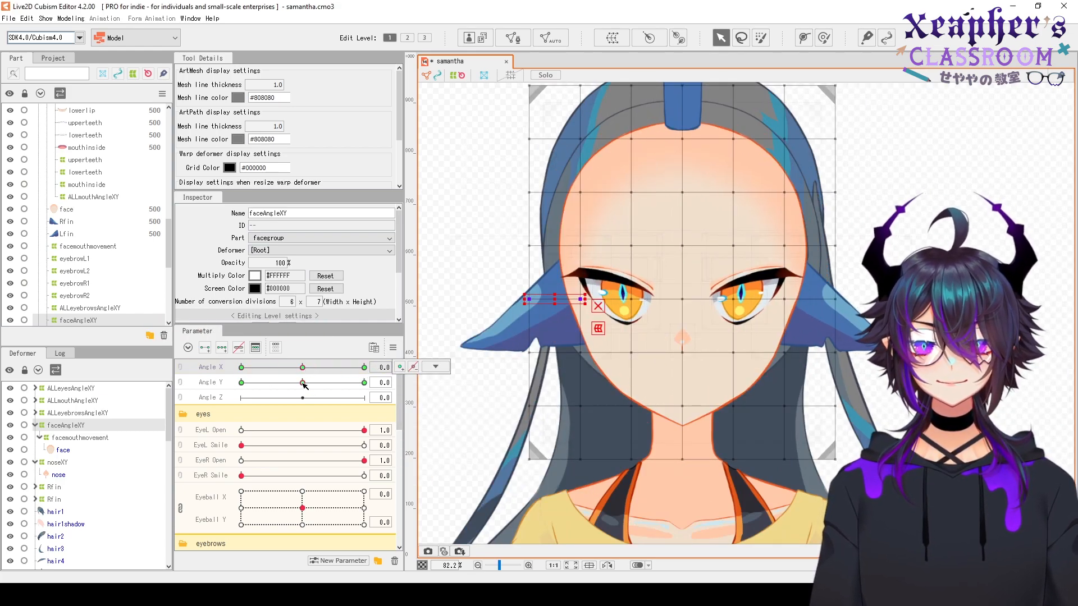
pyautogui.click(505, 292)
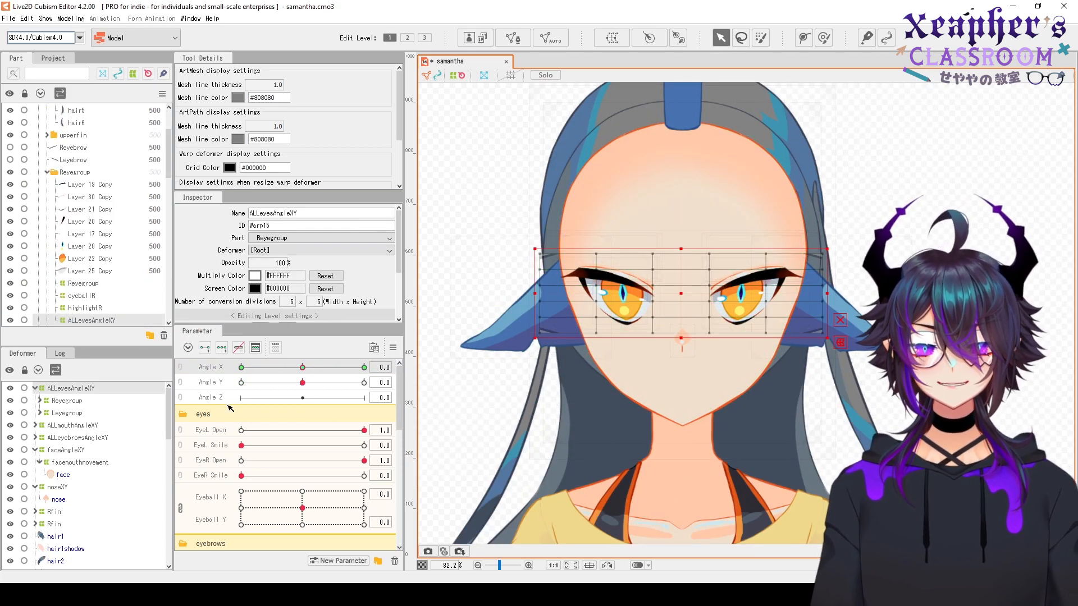
pyautogui.click(240, 368)
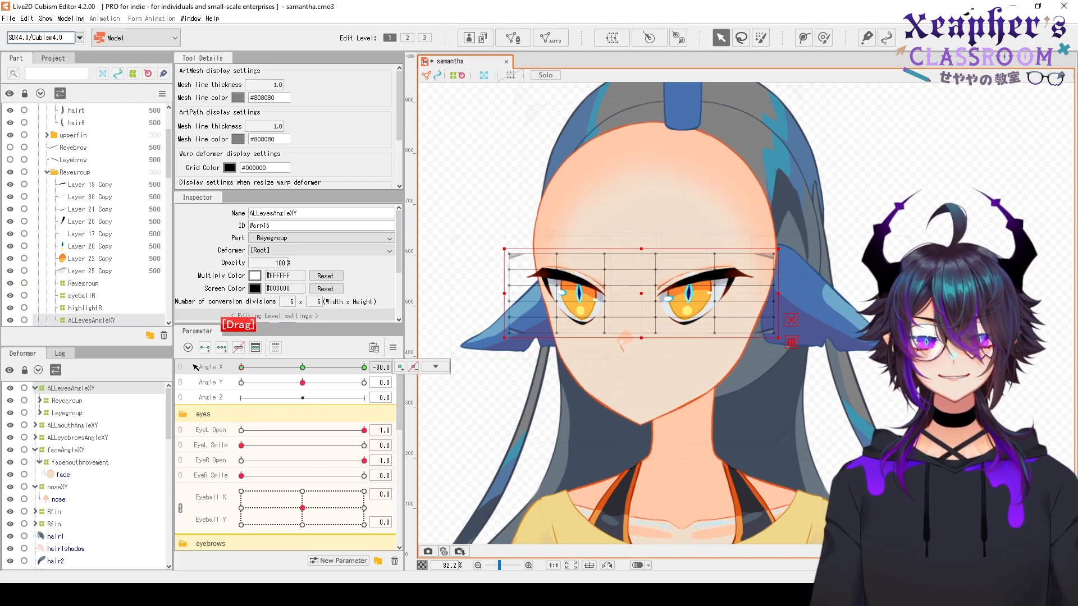
pyautogui.moveTo(472, 224); pyautogui.dragTo(671, 371)
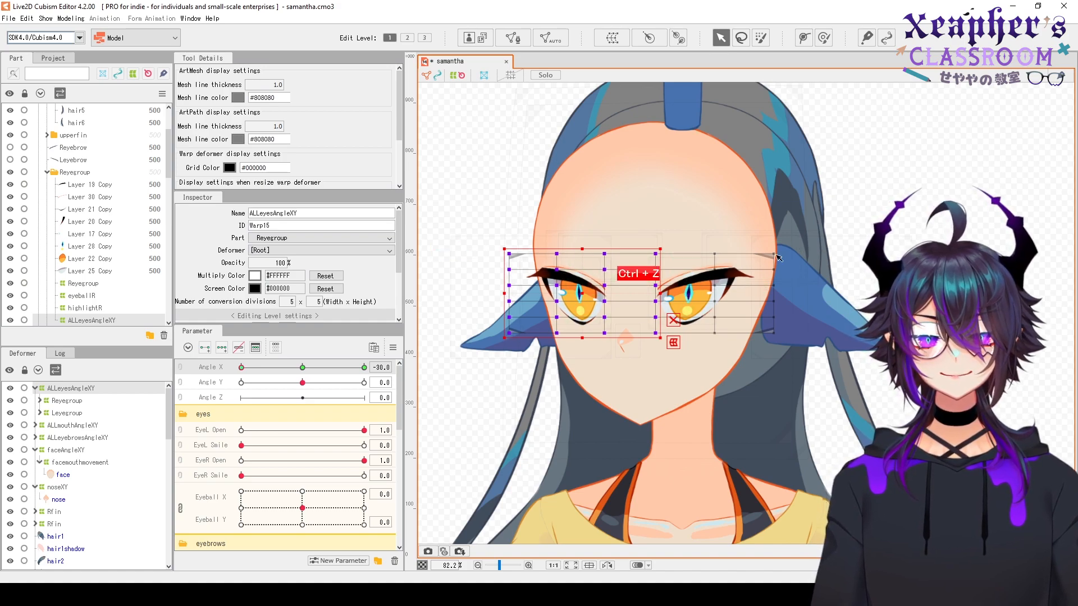
pyautogui.moveTo(813, 234); pyautogui.dragTo(599, 378)
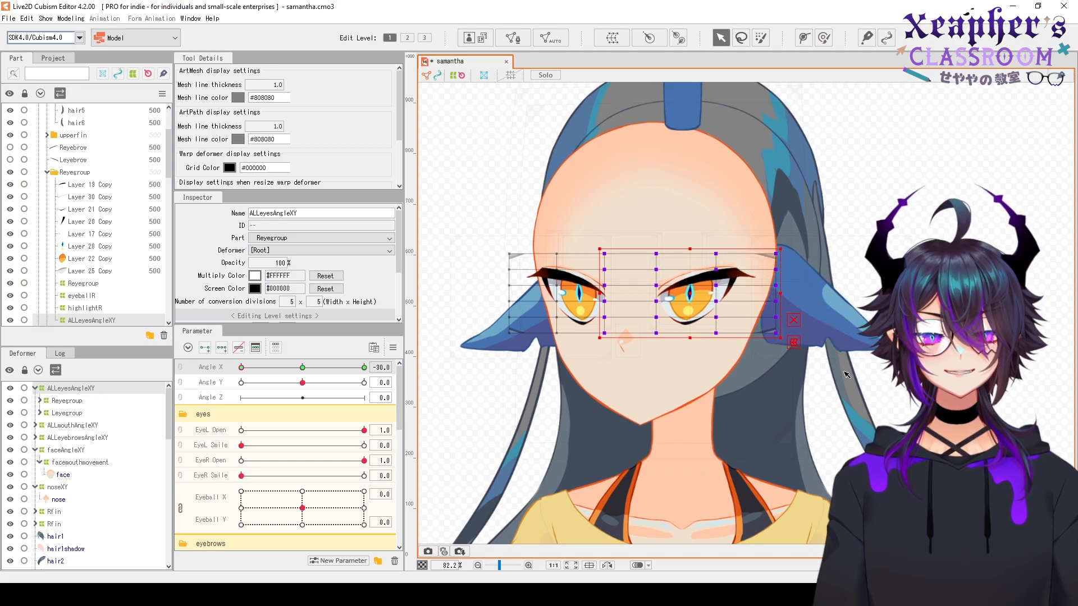
pyautogui.moveTo(480, 228); pyautogui.dragTo(602, 341)
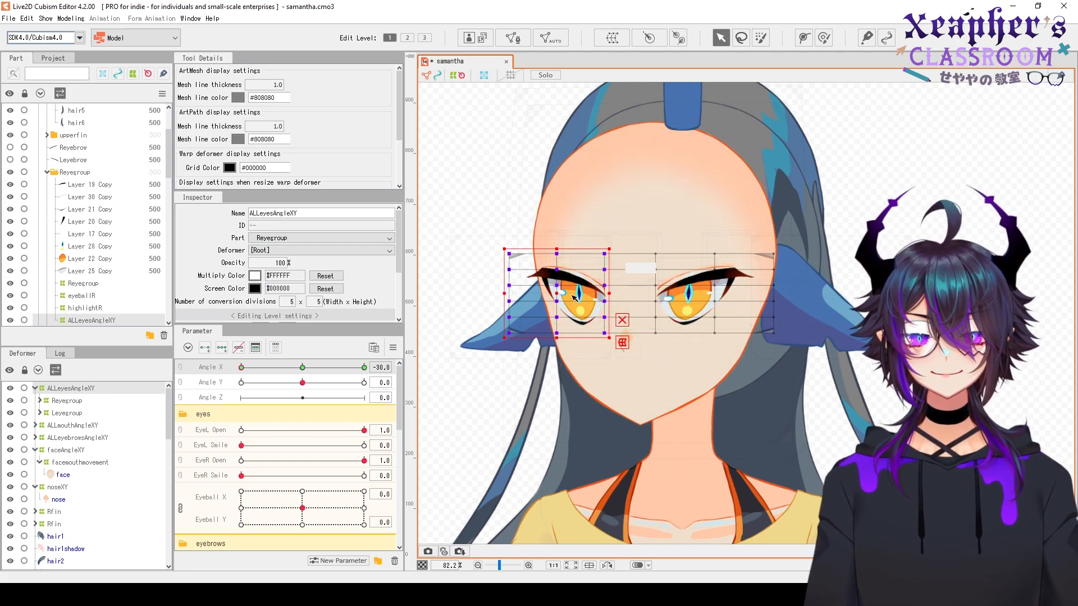
# Try raising the upper outer corner of ALLeyesAngleXY beside the far eye at edit level 2, and undo it
pyautogui.press('2')
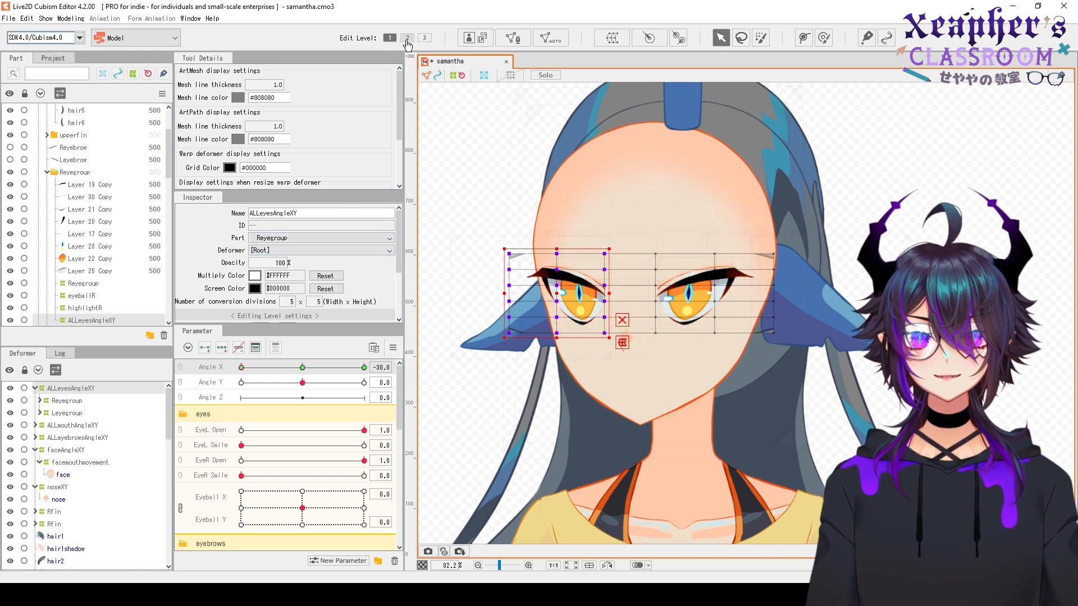
pyautogui.moveTo(513, 257); pyautogui.dragTo(513, 238)
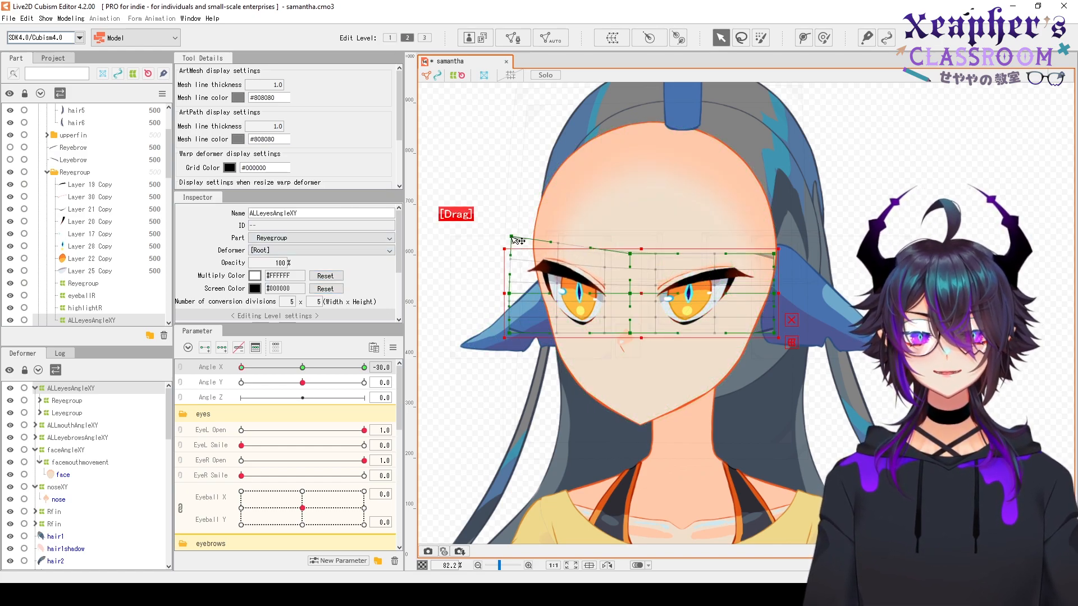
pyautogui.hotkey('ctrl', 'z')
pyautogui.scroll(2, 522, 241)
pyautogui.moveTo(745, 225); pyautogui.dragTo(710, 217)
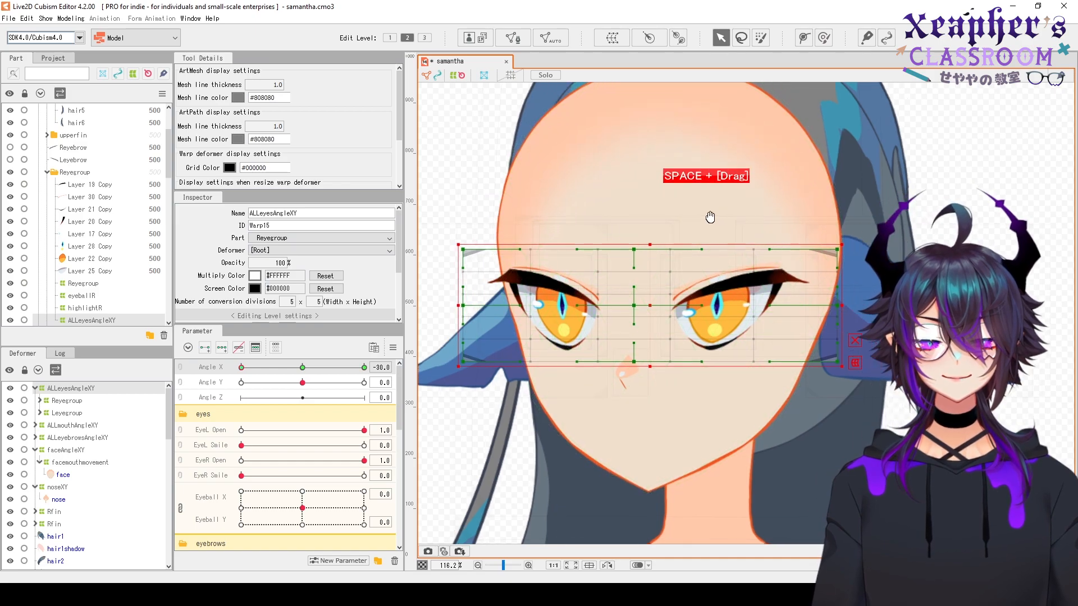
pyautogui.moveTo(707, 280); pyautogui.dragTo(711, 273)
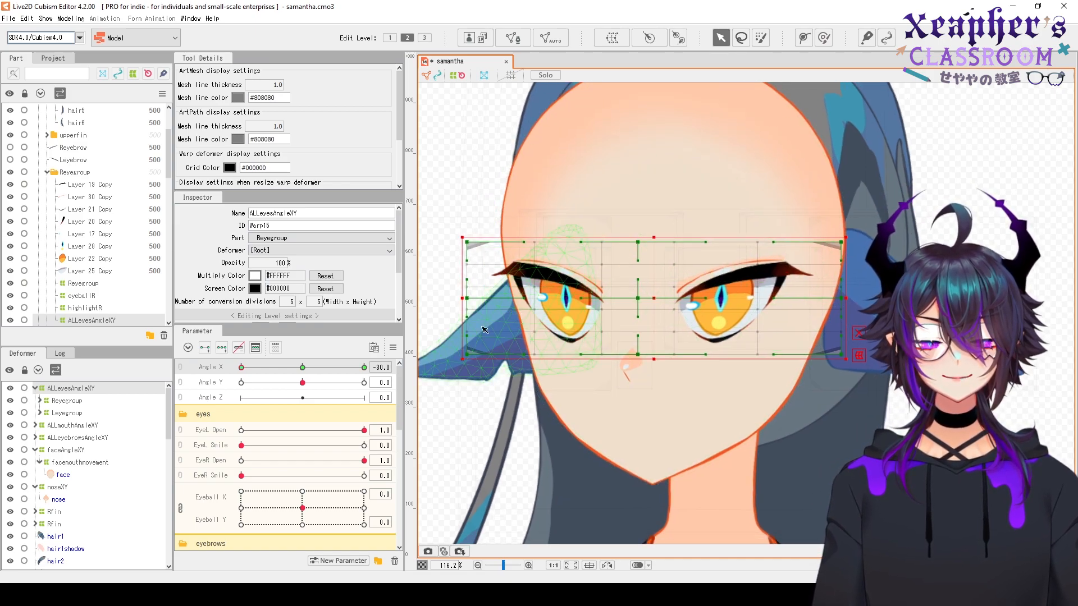
# Preview the eyes following the head turn by sweeping Angle X between 0 and -30 with nothing selected
pyautogui.scroll(-3, 485, 331)
pyautogui.click(494, 347)
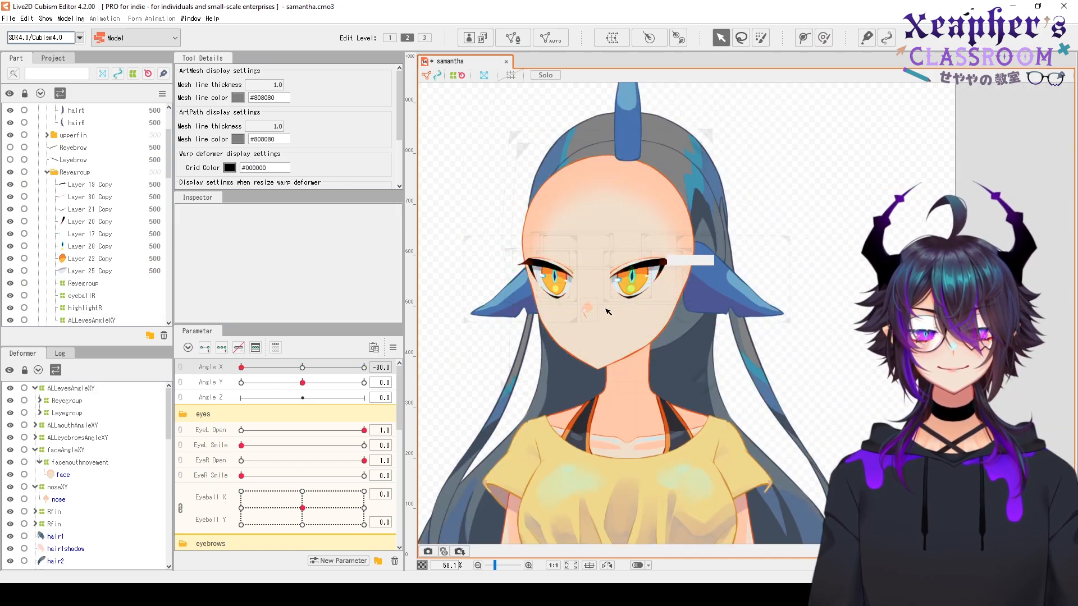
pyautogui.moveTo(302, 375); pyautogui.dragTo(232, 398)
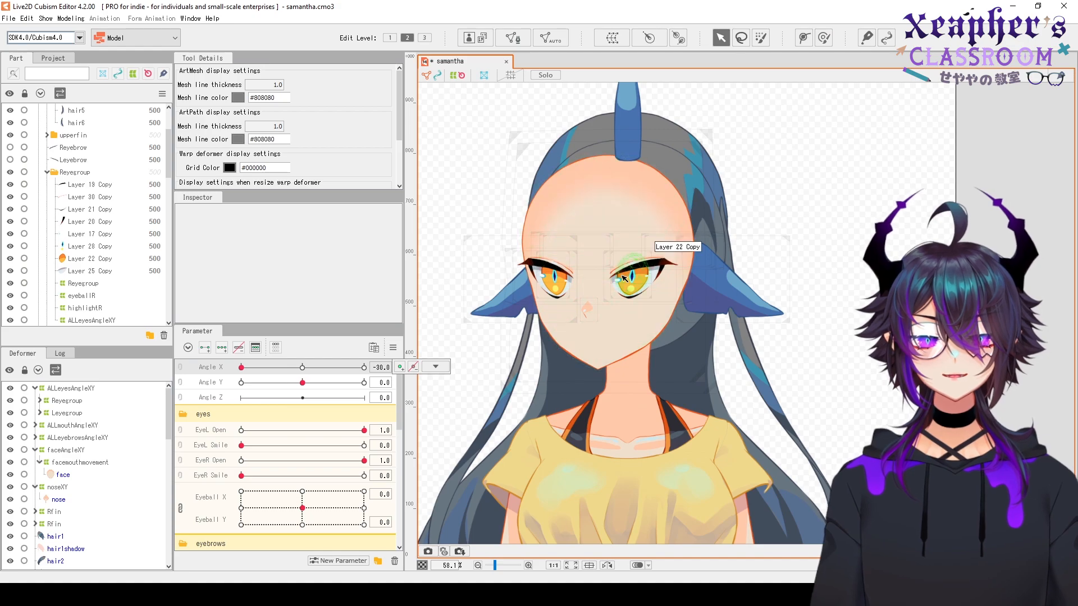
pyautogui.rightClick(301, 368)
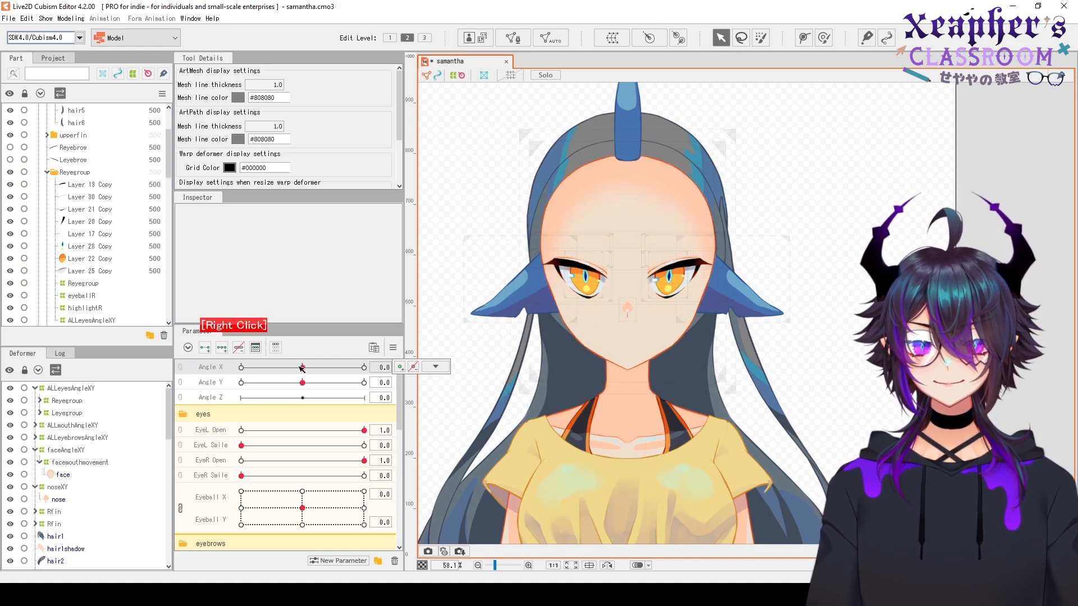
pyautogui.moveTo(301, 368); pyautogui.dragTo(174, 402)
pyautogui.rightClick(294, 374)
pyautogui.moveTo(295, 374); pyautogui.dragTo(207, 397)
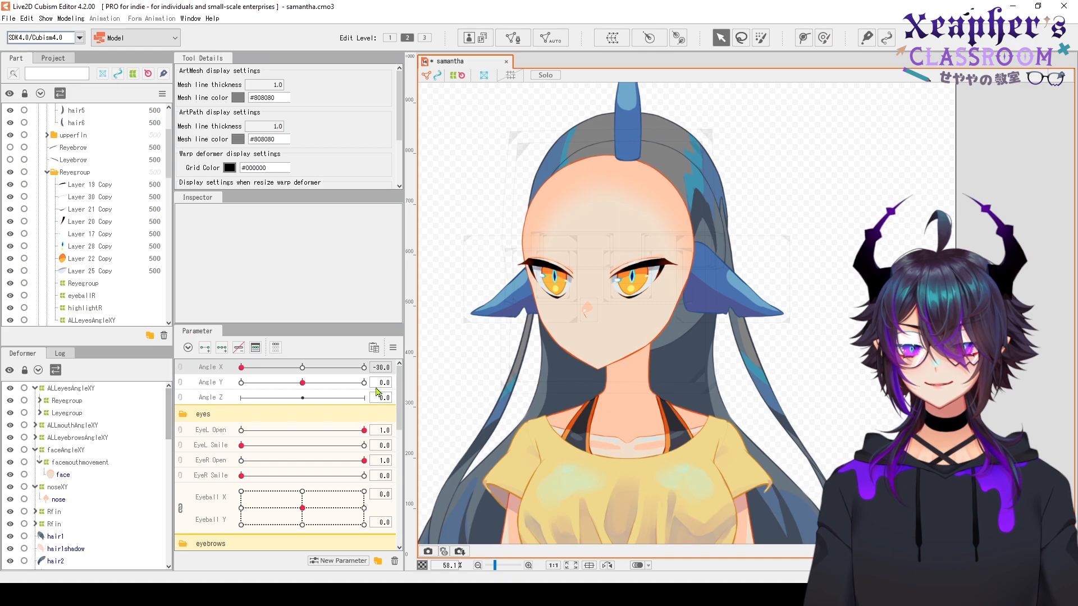
# Reflect ALLeyesAngleXY's shape horizontally from Angle X -30 to Angle X 30, and check the turn at 30
pyautogui.click(71, 389)
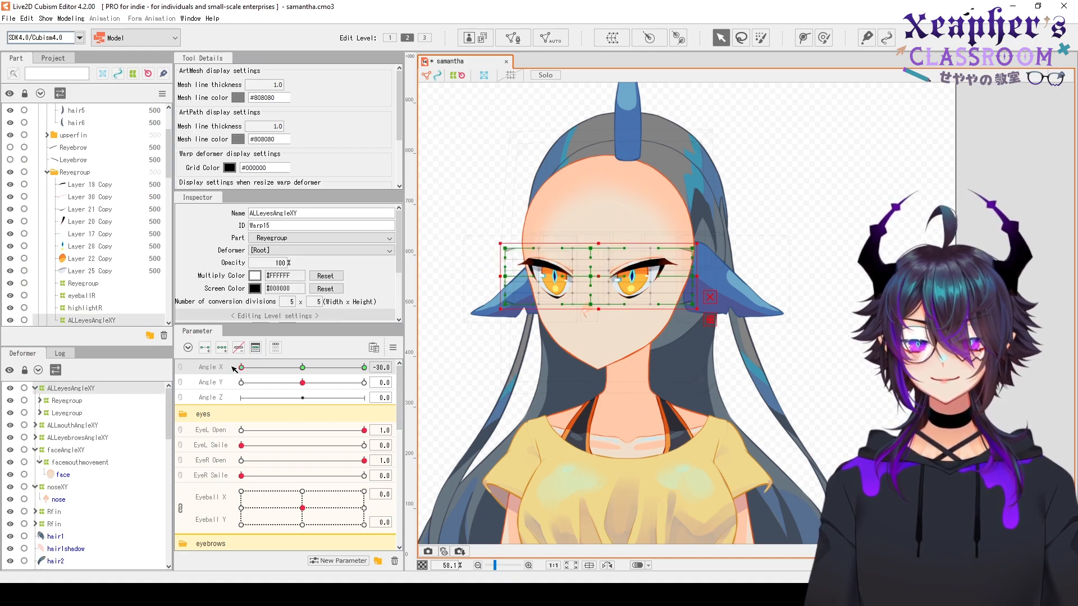
pyautogui.click(393, 347)
pyautogui.click(443, 428)
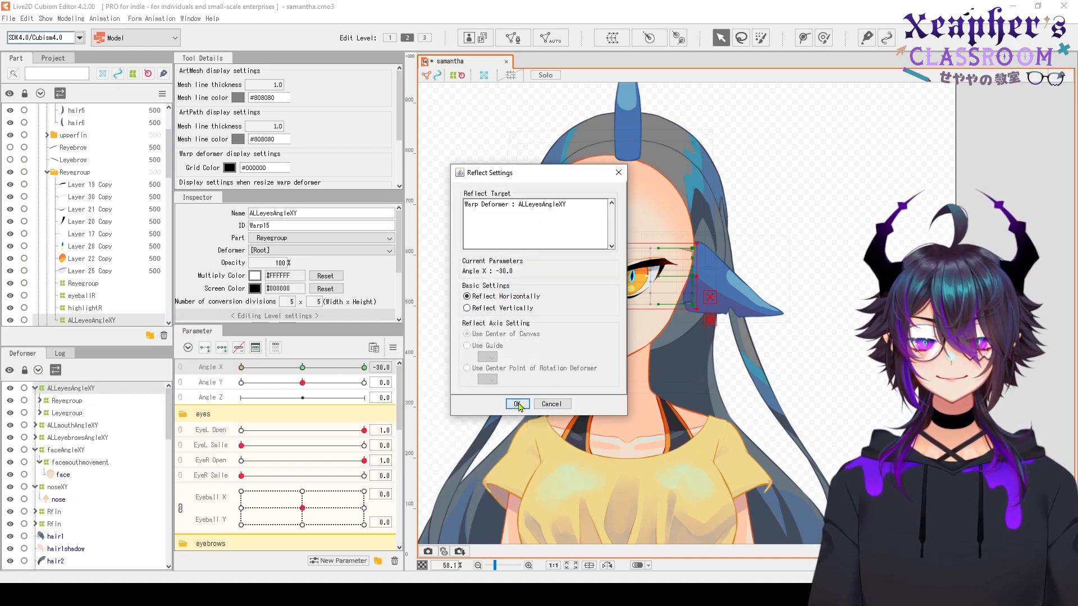
pyautogui.click(518, 406)
pyautogui.moveTo(371, 373); pyautogui.dragTo(422, 429)
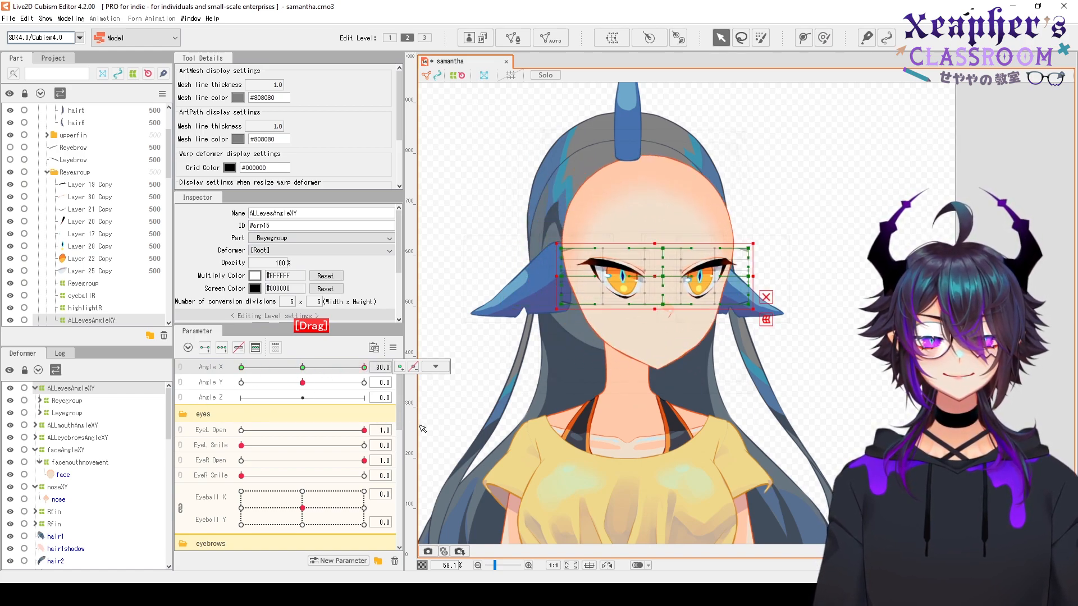
# Return Angle X to 0 and move ALLeyesAngleXY down with the lowered face at Angle Y -30, previewing the nod
pyautogui.click(300, 369)
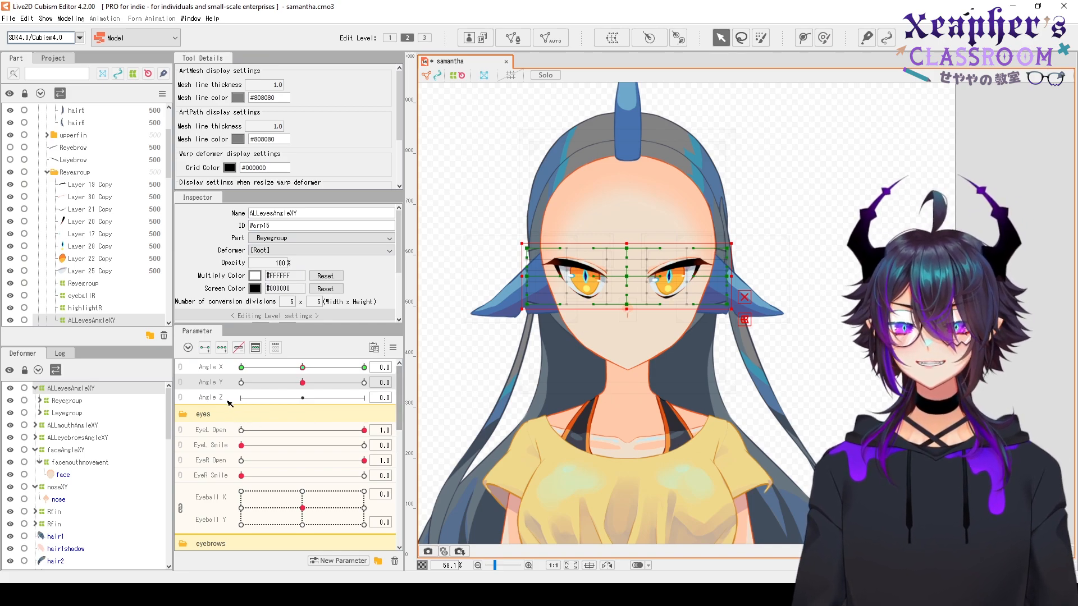
pyautogui.moveTo(303, 385); pyautogui.dragTo(211, 385)
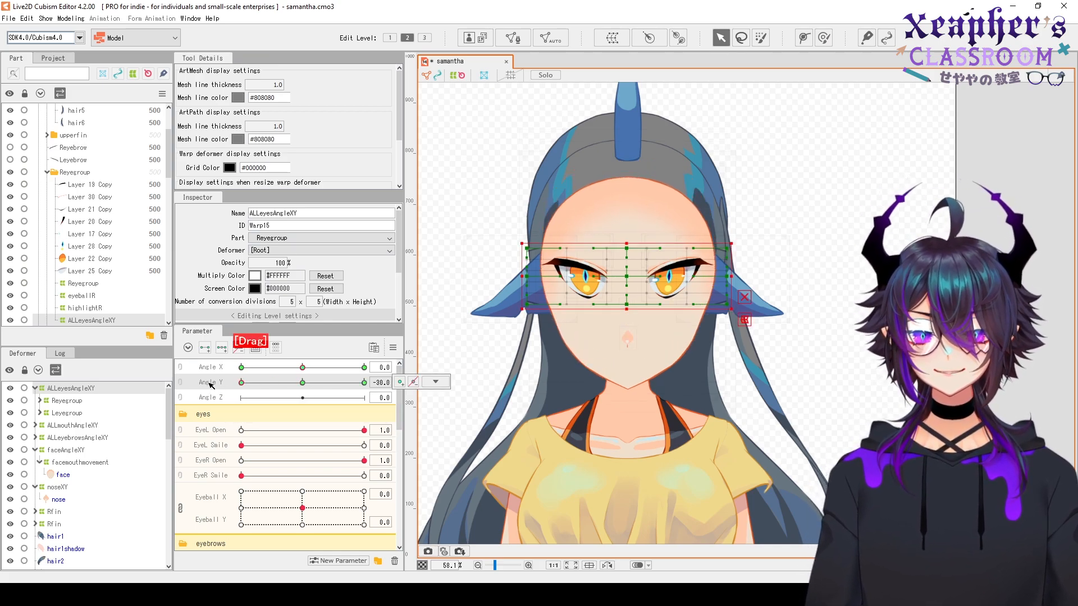
pyautogui.scroll(2, 627, 265)
pyautogui.moveTo(613, 263); pyautogui.dragTo(633, 296)
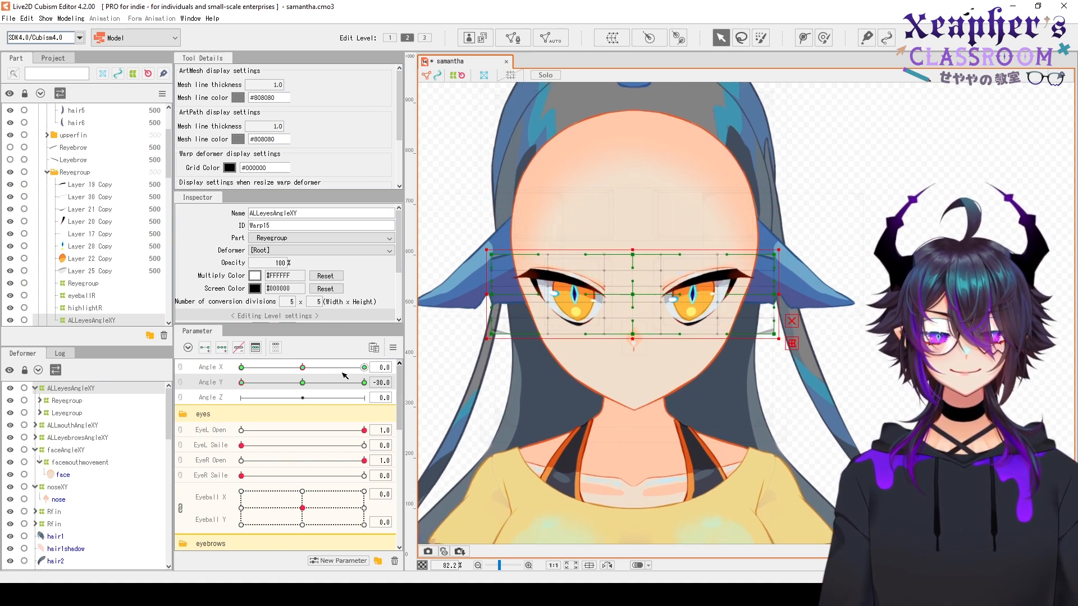
pyautogui.rightClick(303, 384)
pyautogui.moveTo(303, 384); pyautogui.dragTo(233, 396)
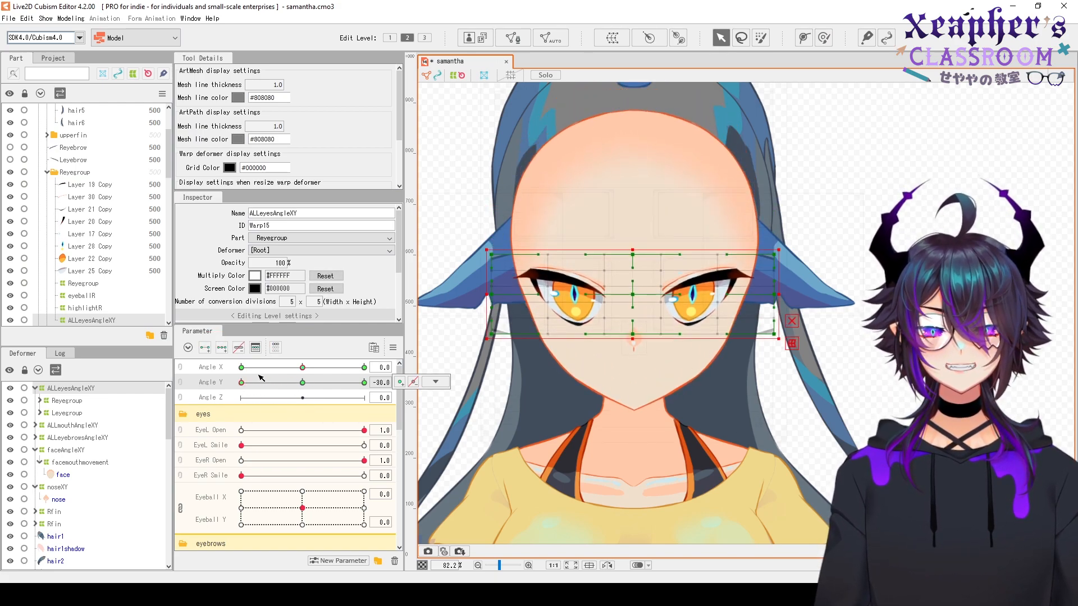
# Try adjusting the two middle grid columns of ALLeyesAngleXY at Angle Y -30, compare with 0, and undo it
pyautogui.moveTo(596, 238); pyautogui.dragTo(678, 349)
pyautogui.scroll(2, 619, 296)
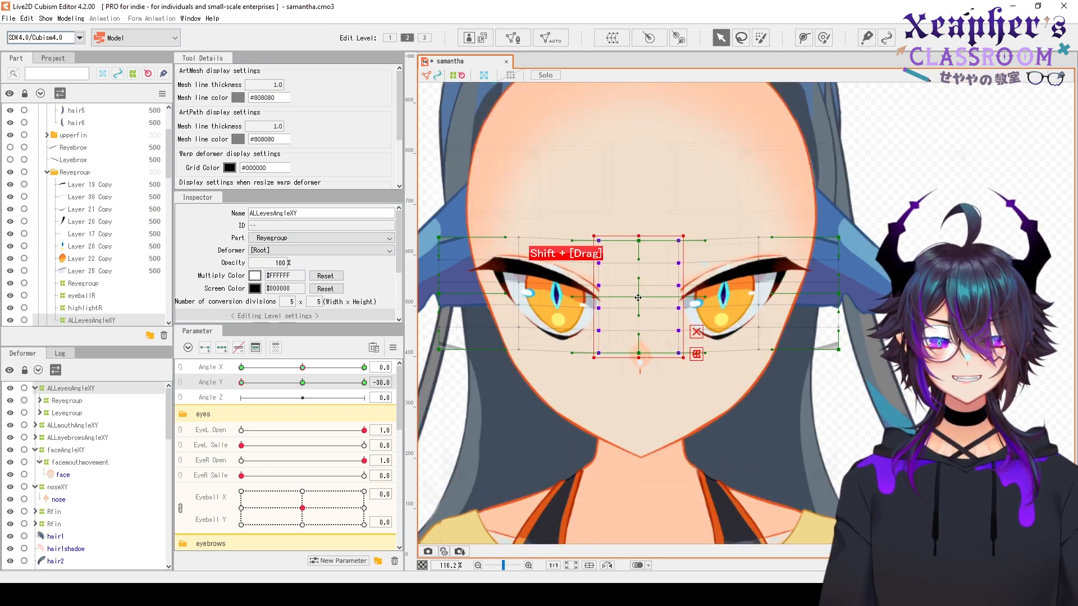
pyautogui.scroll(-2, 638, 294)
pyautogui.rightClick(303, 384)
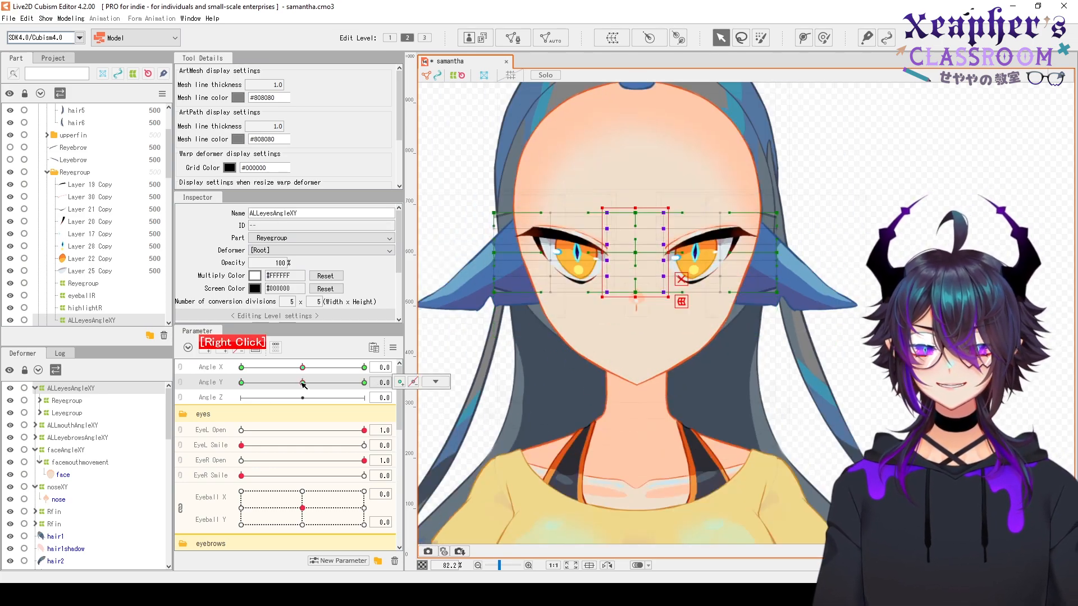
pyautogui.moveTo(302, 383); pyautogui.dragTo(212, 406)
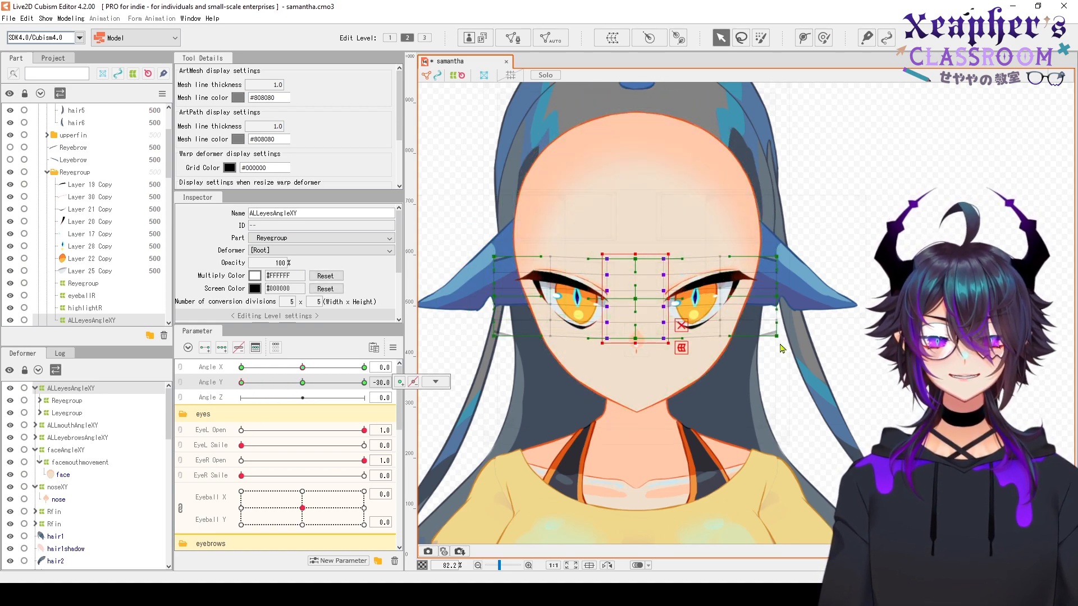
pyautogui.hotkey('ctrl', 'z')
# Compare the eyes at Angle Y 0 and -30, try nudging all of ALLeyesAngleXY slightly lower, and undo it
pyautogui.rightClick(303, 383)
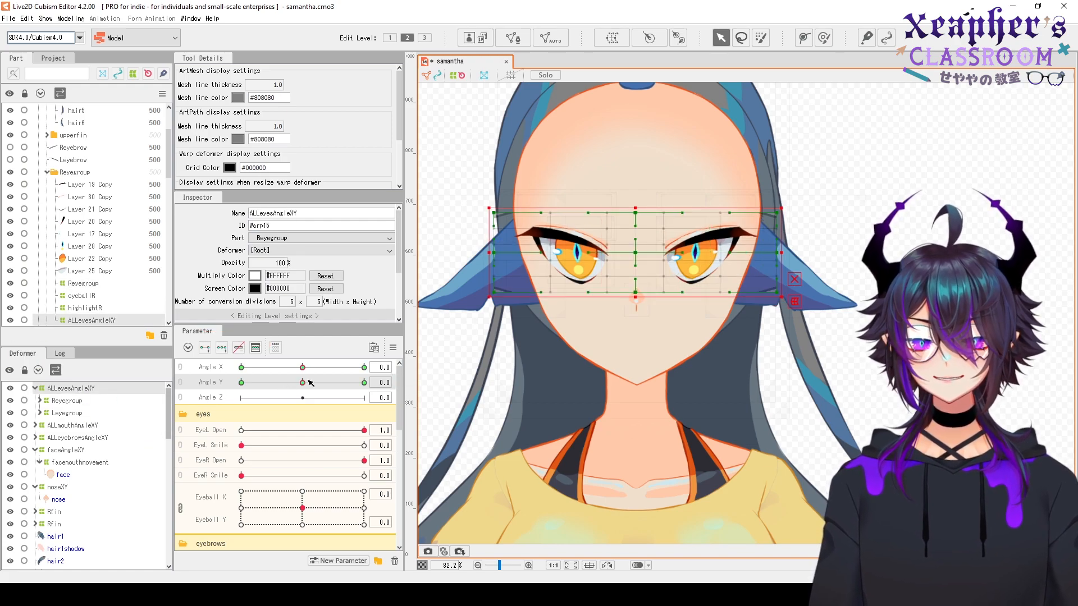
pyautogui.click(242, 382)
pyautogui.scroll(2, 627, 305)
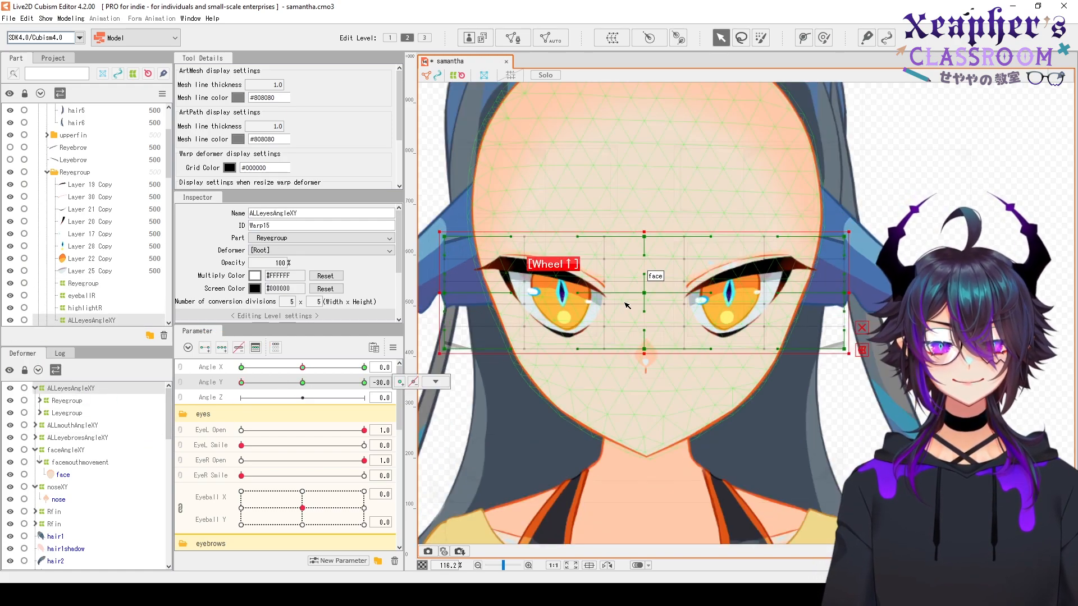
pyautogui.rightClick(303, 382)
pyautogui.moveTo(303, 383); pyautogui.dragTo(241, 384)
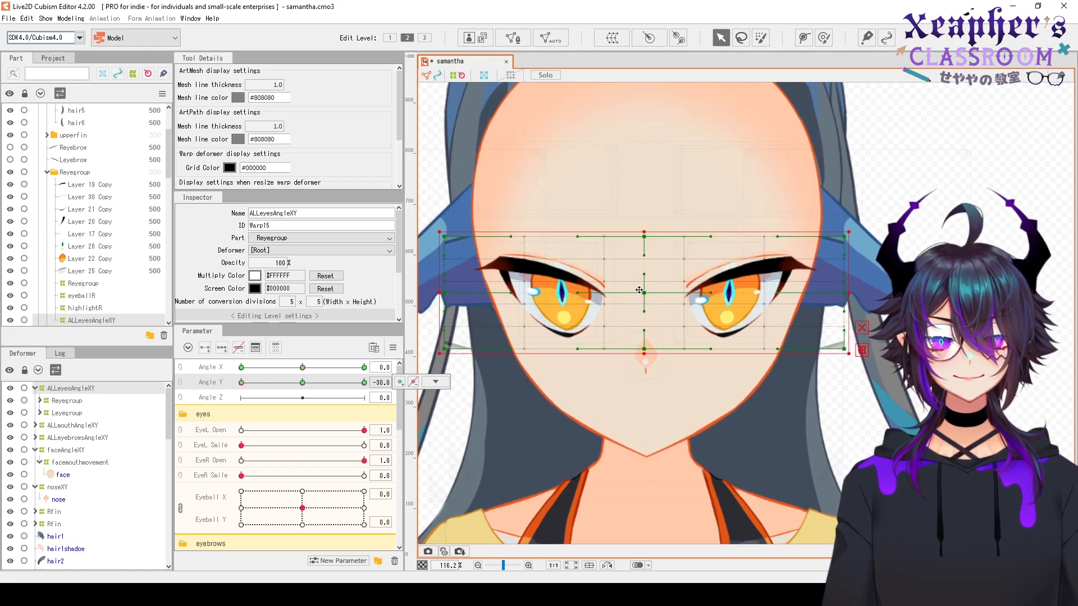
pyautogui.moveTo(639, 290); pyautogui.dragTo(643, 296)
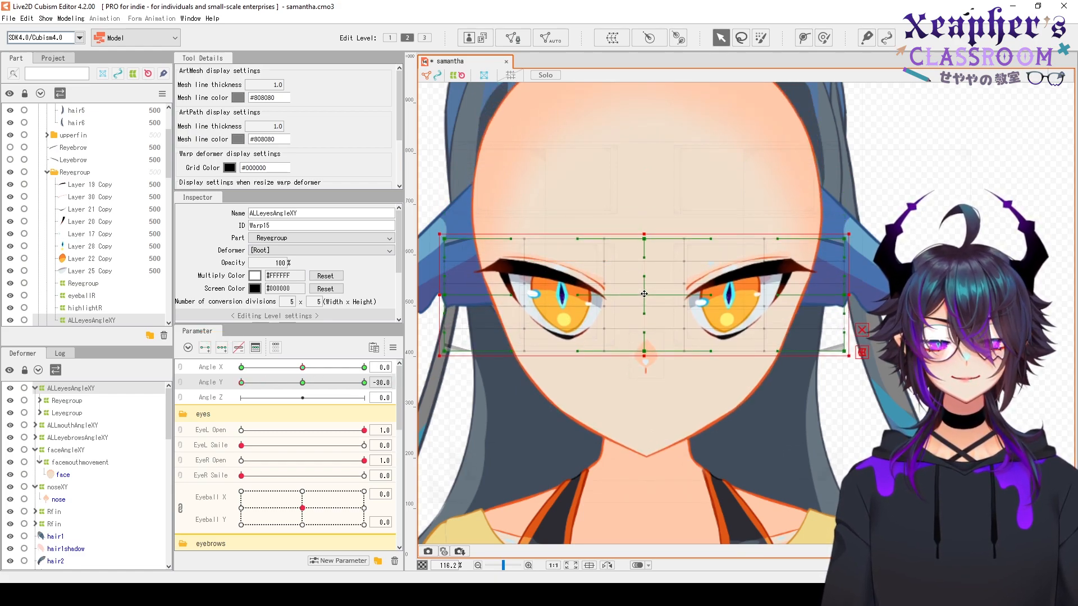
pyautogui.hotkey('ctrl', 'z')
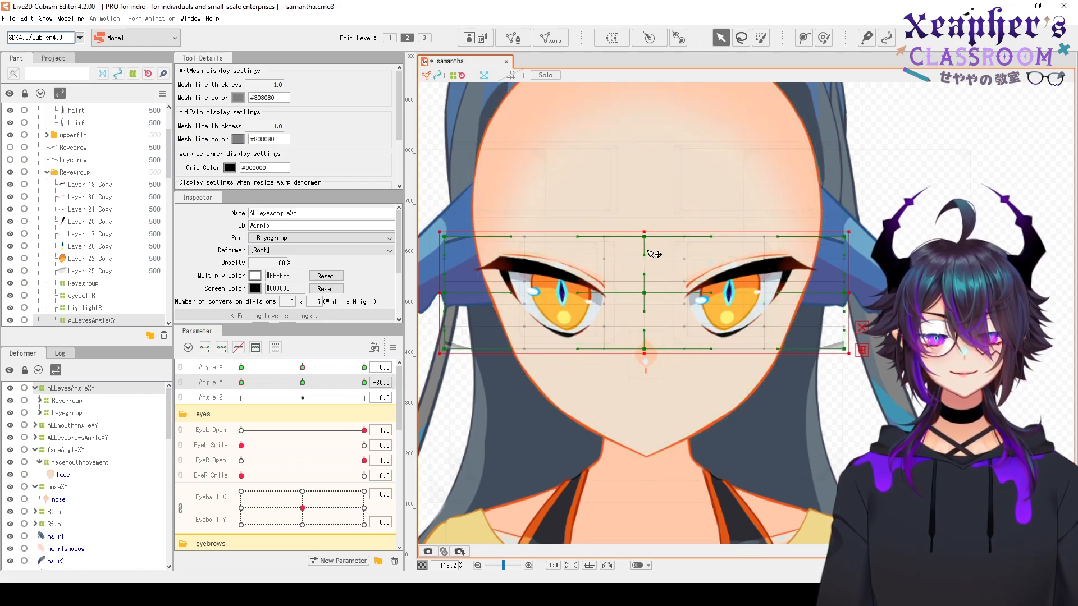
# Squash ALLeyesAngleXY slightly by lowering its upper edge at Angle Y -30, and preview the downward nod
pyautogui.moveTo(646, 232); pyautogui.dragTo(646, 238)
pyautogui.rightClick(303, 383)
pyautogui.moveTo(303, 383); pyautogui.dragTo(224, 431)
pyautogui.scroll(2, 464, 351)
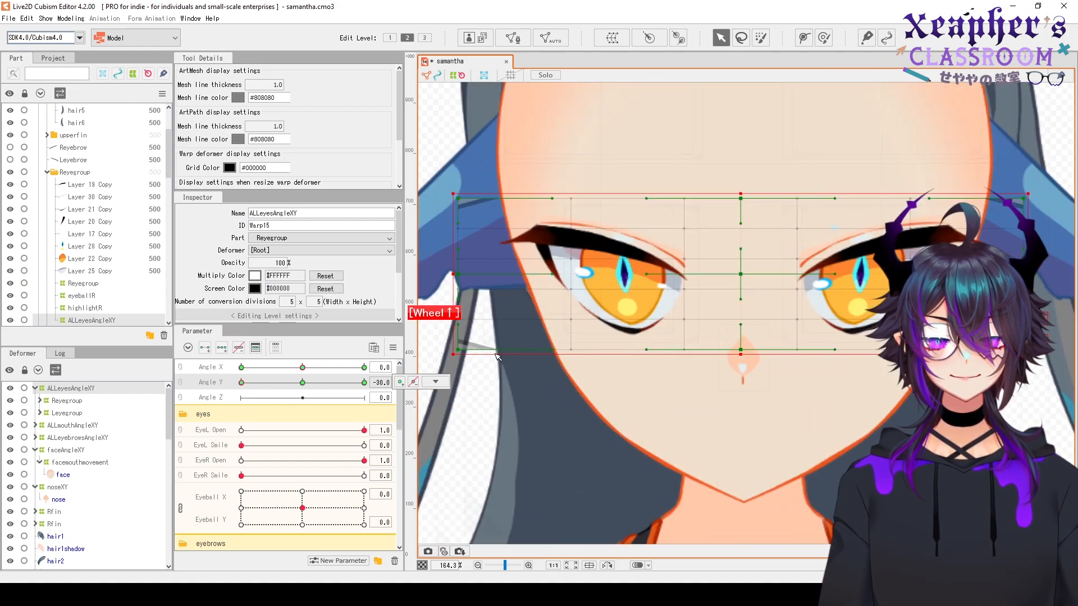
# Pull both lower outer corners of ALLeyesAngleXY slightly inward at Angle Y -30, and preview the nod
pyautogui.moveTo(464, 352); pyautogui.dragTo(472, 353)
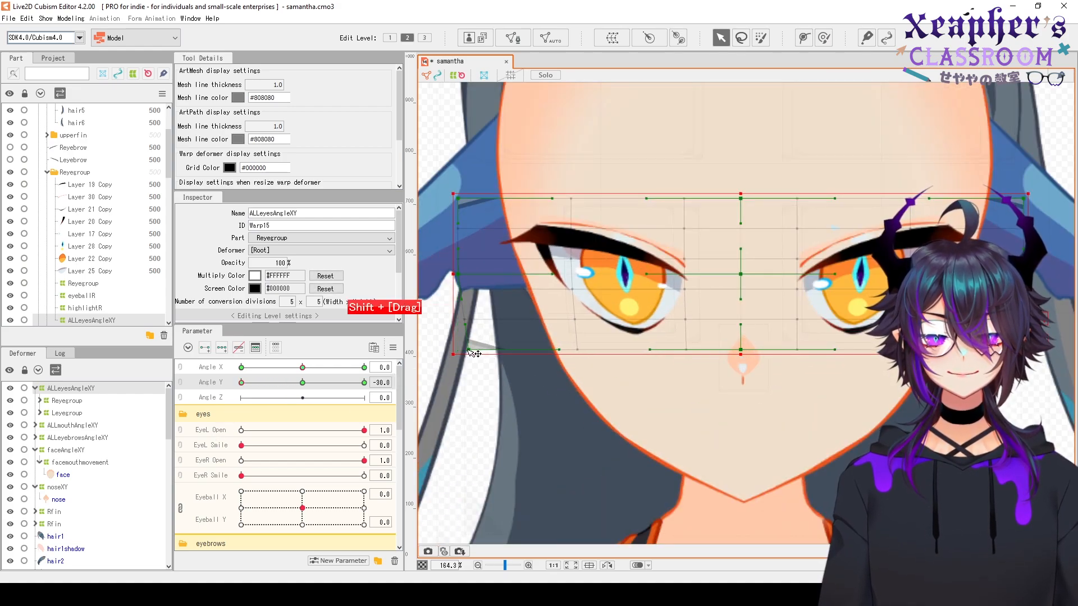
pyautogui.scroll(-2, 539, 353)
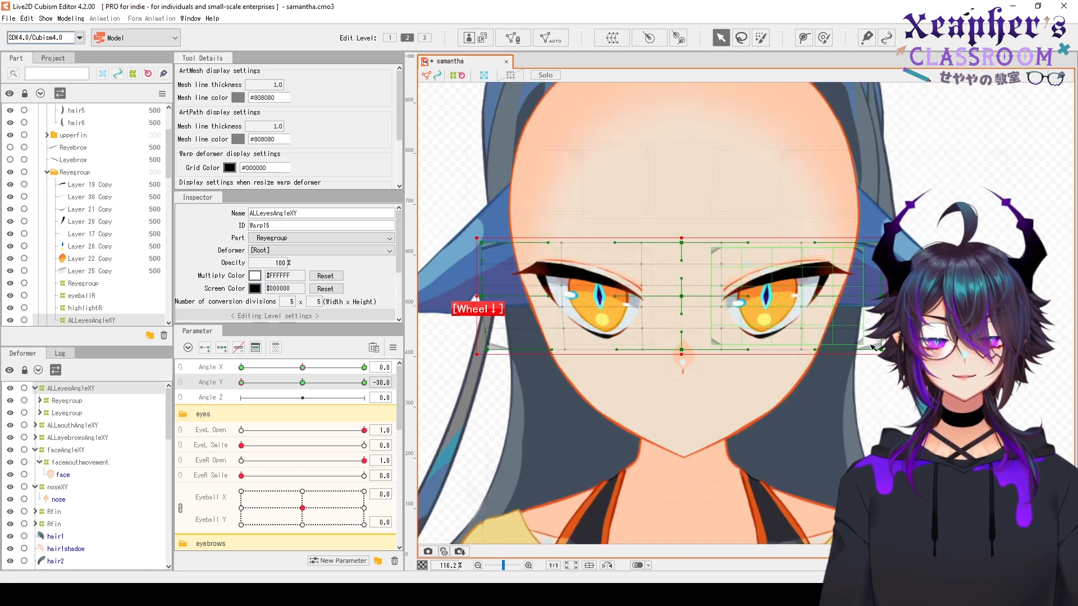
pyautogui.moveTo(876, 349); pyautogui.dragTo(880, 352)
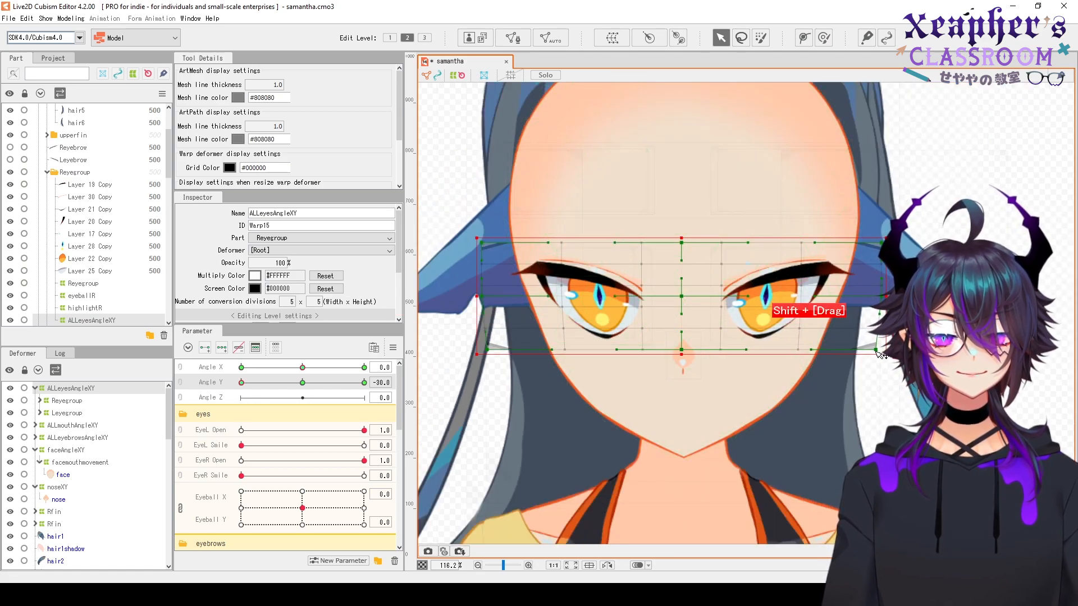
pyautogui.moveTo(302, 386); pyautogui.dragTo(235, 402)
pyautogui.scroll(-3, 650, 353)
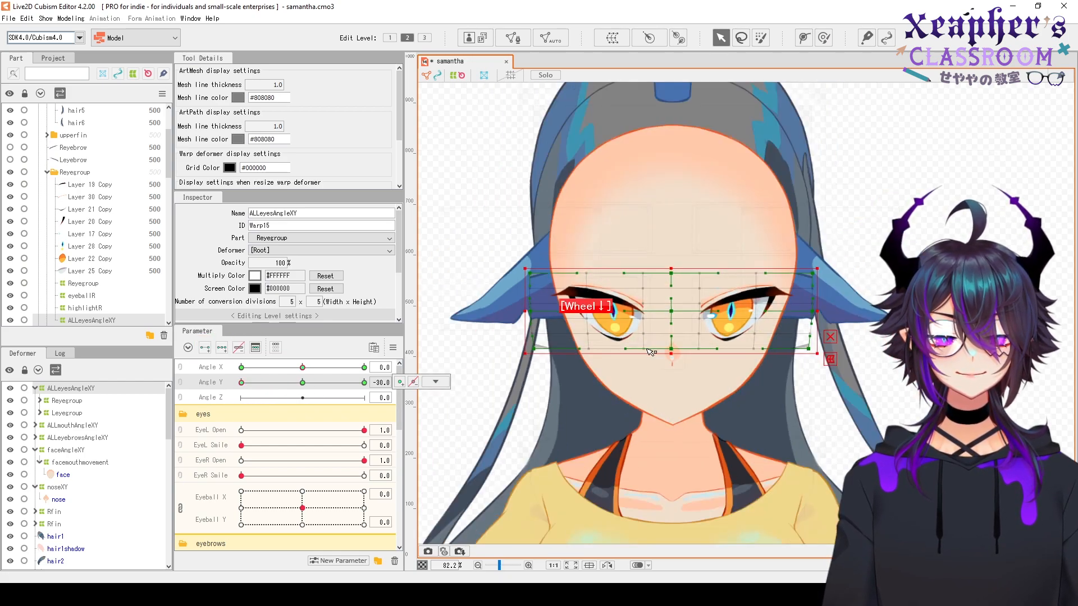
# Raise ALLeyesAngleXY with the lifted face at Angle Y 30, compare with 0, and nudge it slightly higher
pyautogui.moveTo(305, 383); pyautogui.dragTo(371, 383)
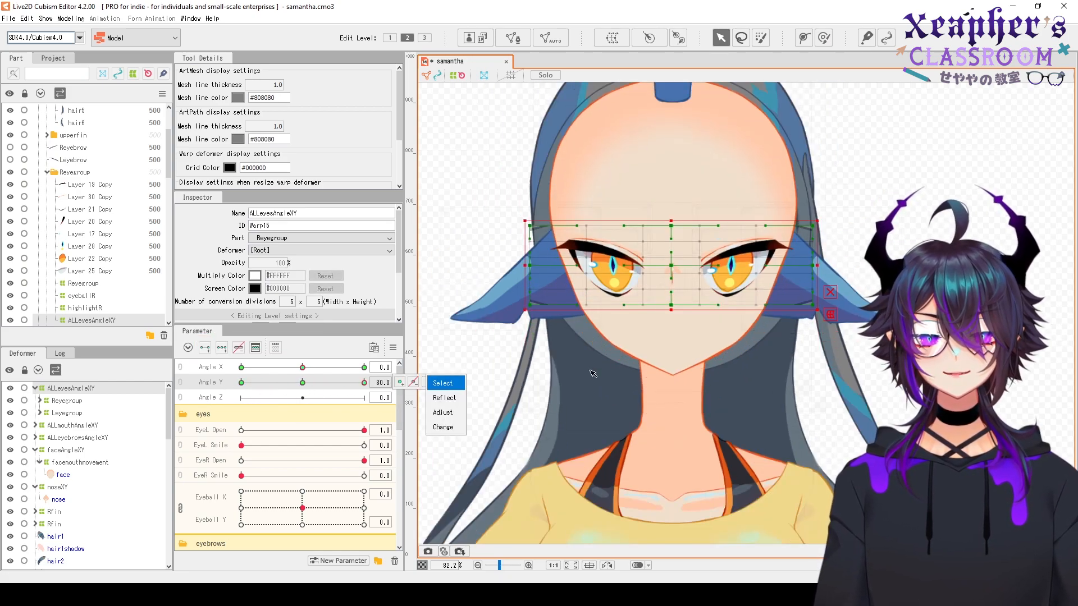
pyautogui.scroll(3, 664, 275)
pyautogui.moveTo(677, 270); pyautogui.dragTo(683, 227)
pyautogui.scroll(-3, 681, 177)
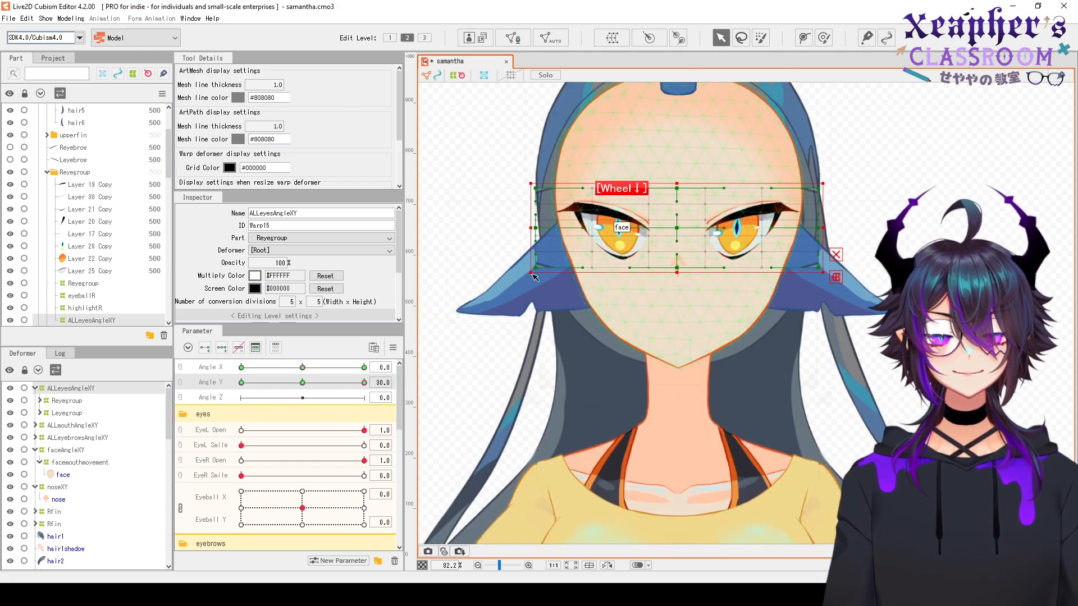
pyautogui.rightClick(304, 384)
pyautogui.moveTo(304, 384); pyautogui.dragTo(388, 419)
pyautogui.scroll(3, 674, 229)
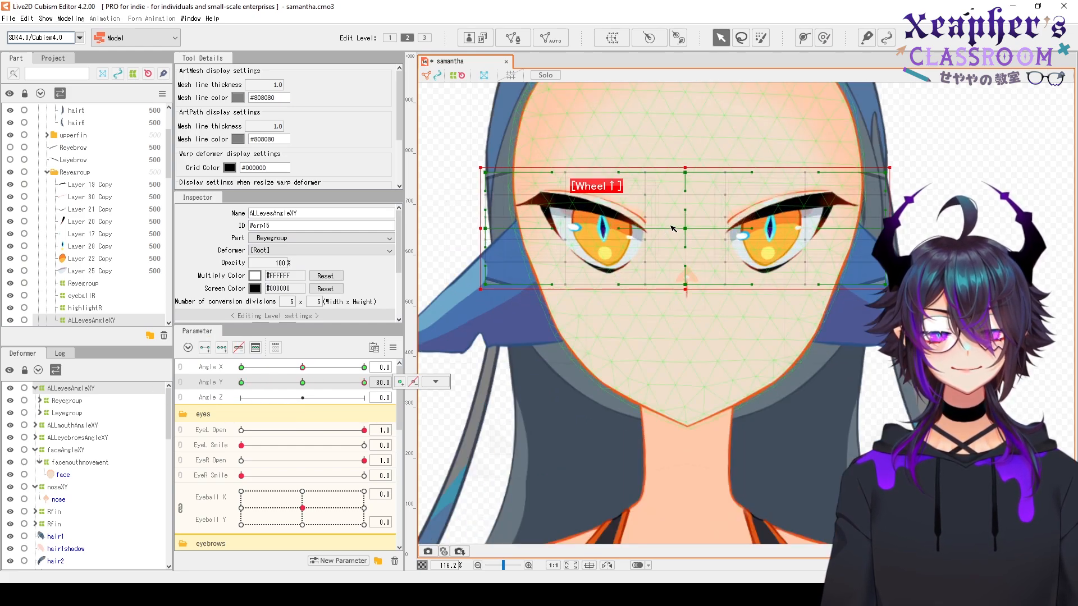
pyautogui.moveTo(688, 226); pyautogui.dragTo(687, 224)
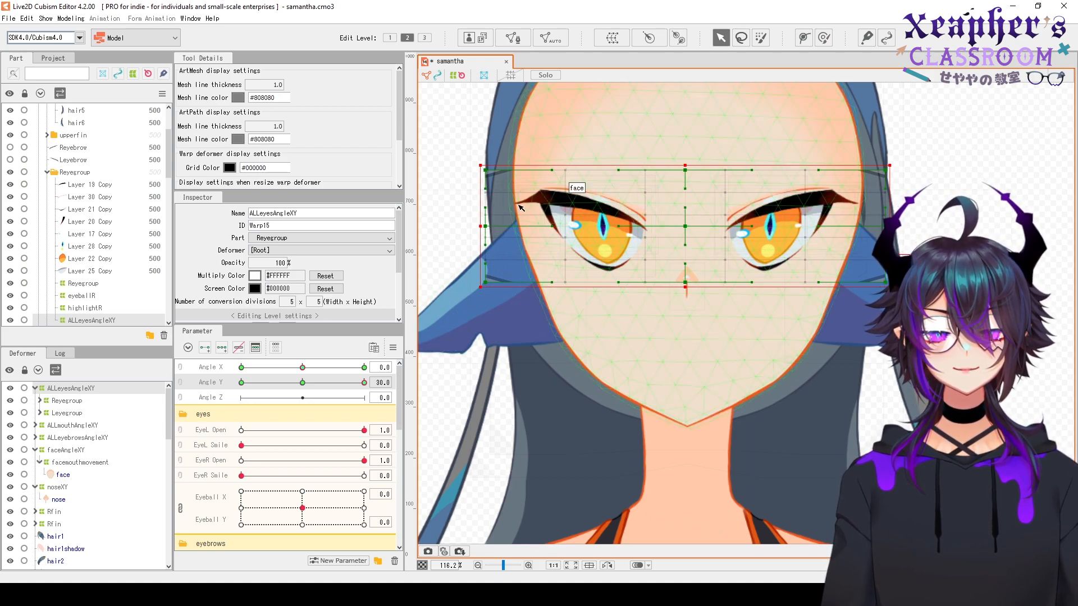
# Lower the outermost grid columns of ALLeyesAngleXY at Angle Y 30, and then the two outer columns on each side together
pyautogui.moveTo(497, 285); pyautogui.dragTo(495, 285)
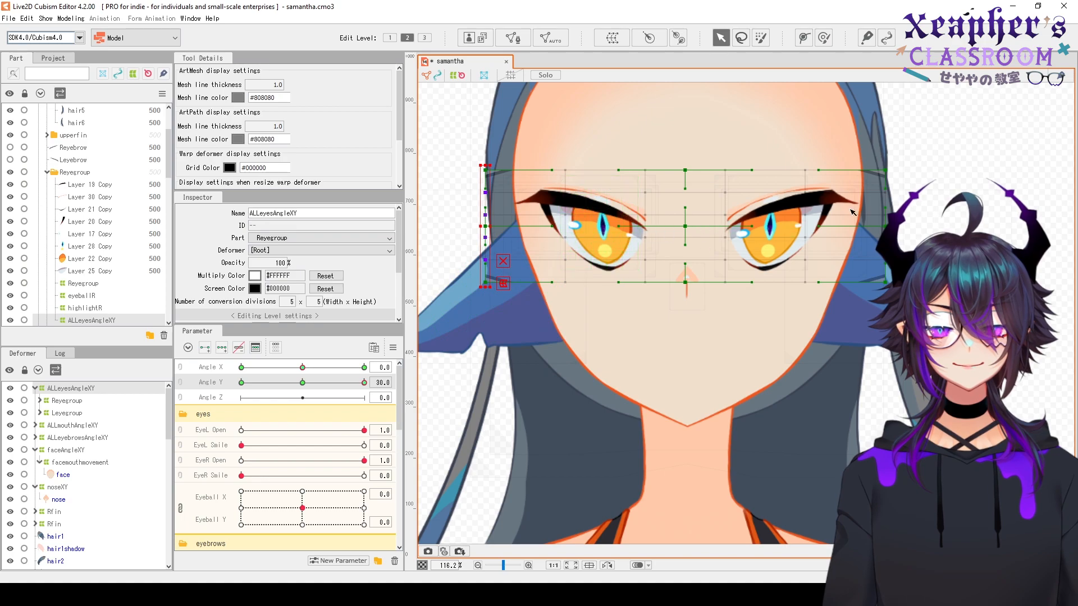
pyautogui.click(673, 229)
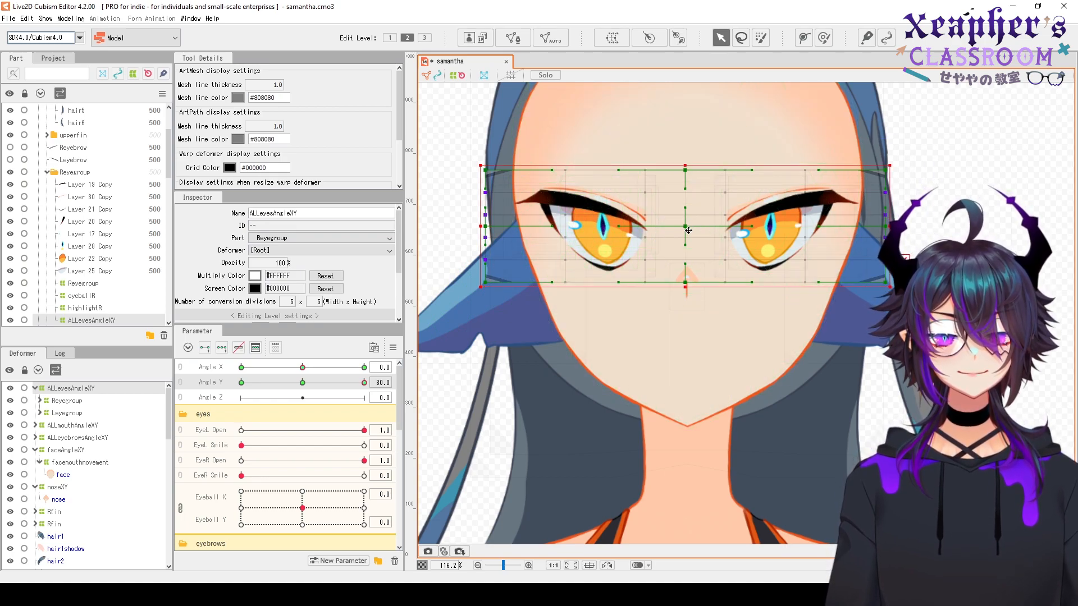
pyautogui.moveTo(689, 230); pyautogui.dragTo(685, 236)
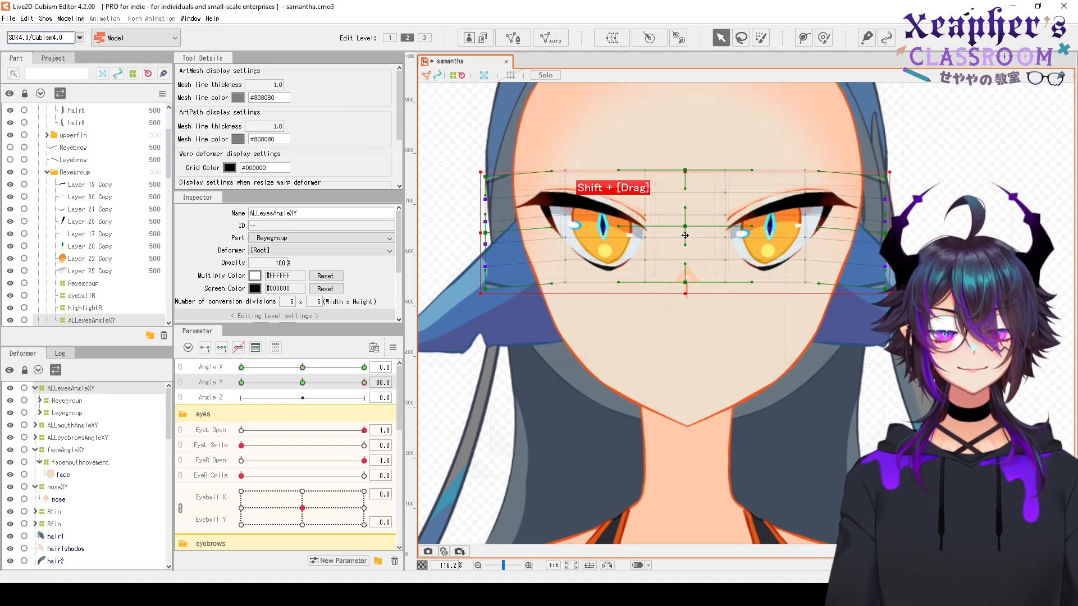
pyautogui.moveTo(457, 137); pyautogui.dragTo(581, 306)
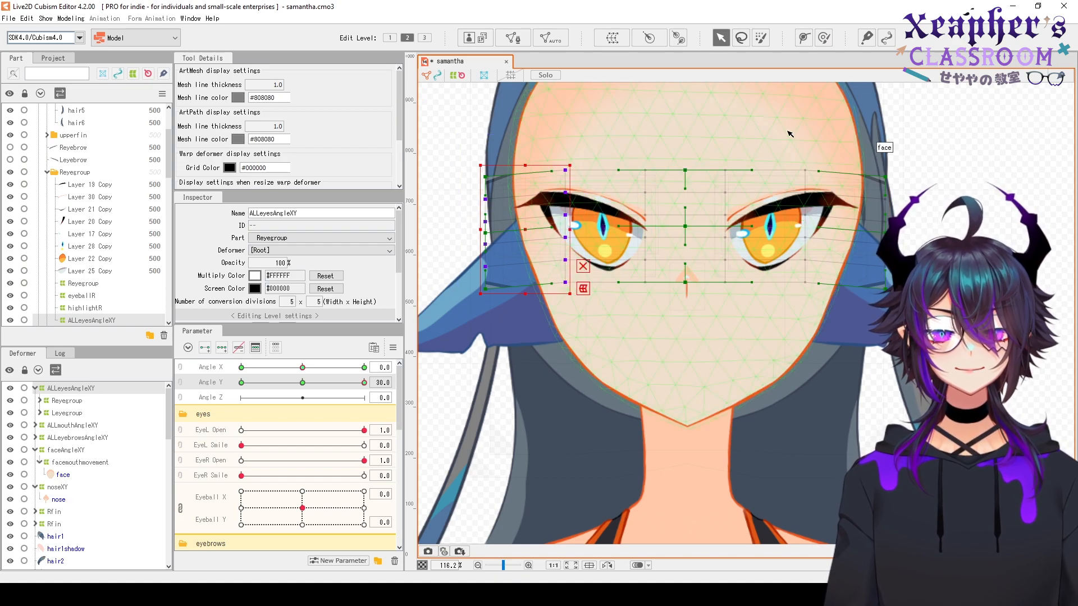
pyautogui.click(689, 222)
pyautogui.moveTo(684, 230); pyautogui.dragTo(684, 236)
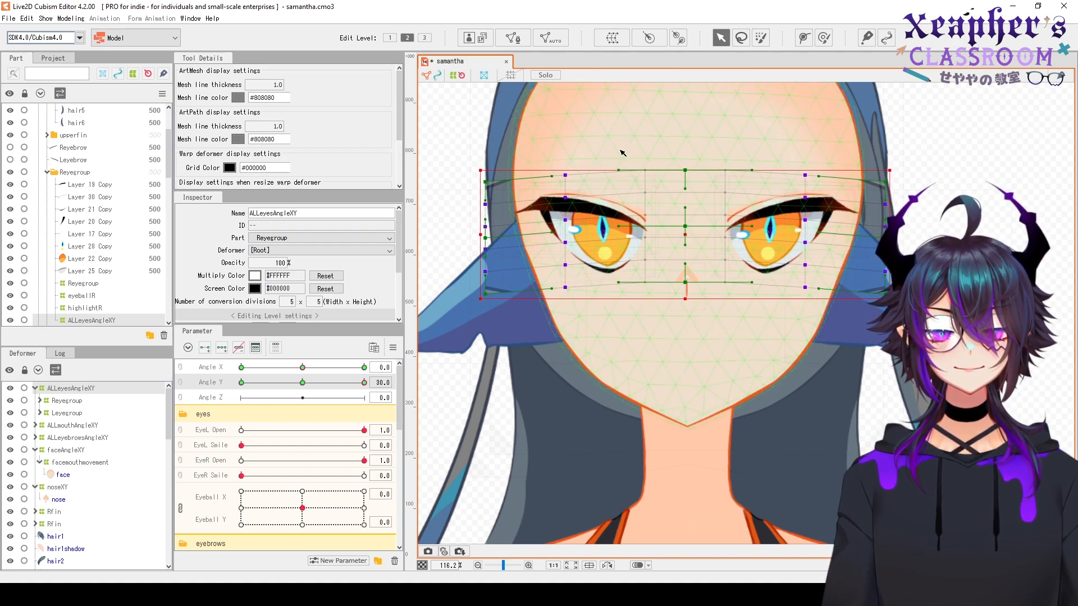
# Raise the two middle grid columns of ALLeyesAngleXY slightly at Angle Y 30, and preview the upward nod
pyautogui.moveTo(625, 133); pyautogui.dragTo(743, 292)
pyautogui.keyDown('shift'); pyautogui.click(689, 222); pyautogui.keyUp('shift')
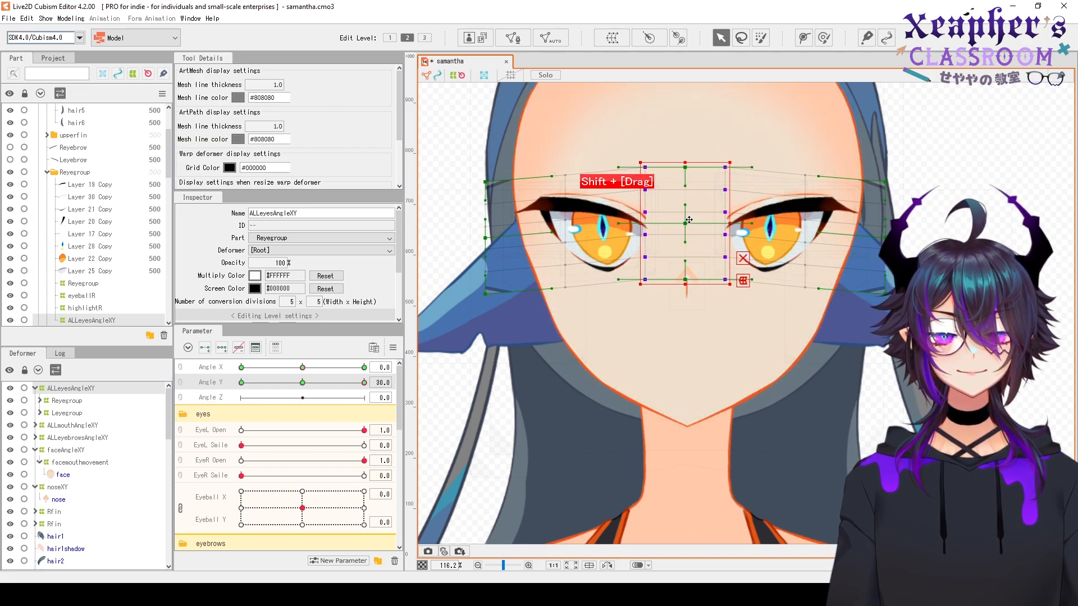
pyautogui.scroll(-3, 691, 223)
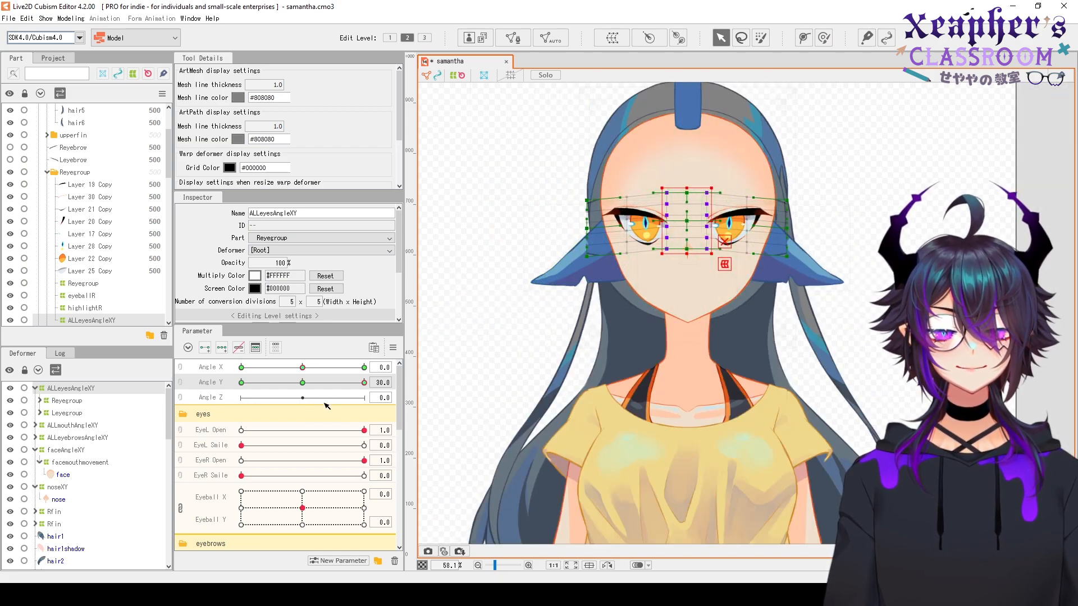
pyautogui.moveTo(302, 382); pyautogui.dragTo(389, 417)
# Try shifting the grid column at one eye's outer corner at Angle Y 30, and undo it
pyautogui.scroll(3, 627, 248)
pyautogui.moveTo(794, 193); pyautogui.dragTo(665, 298)
pyautogui.hotkey('ctrl', 'z')
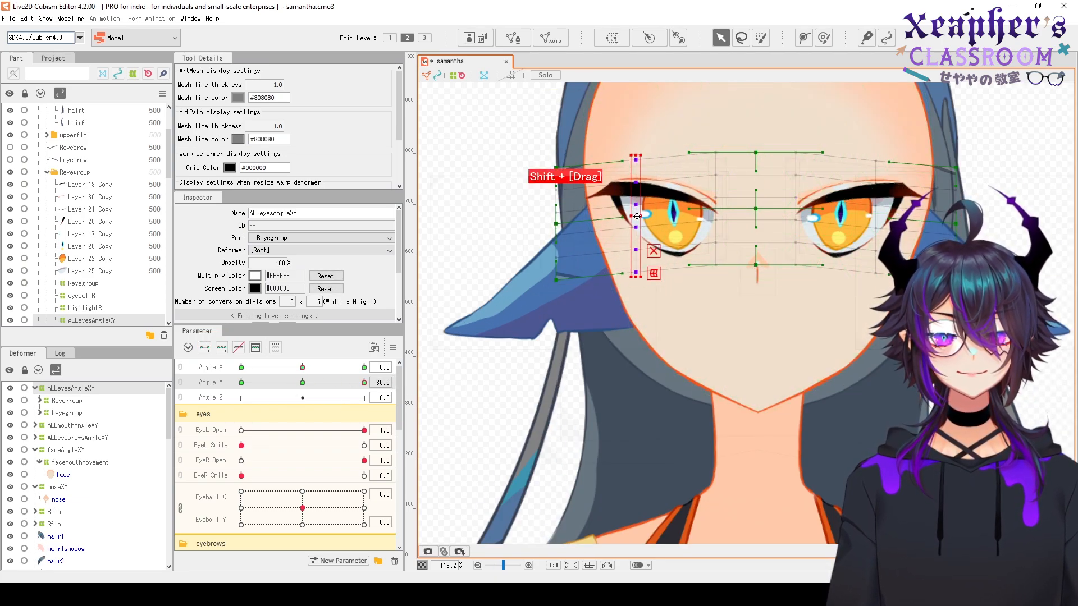
pyautogui.hotkey('ctrl', 'z')
pyautogui.hotkey('ctrl', 'z')
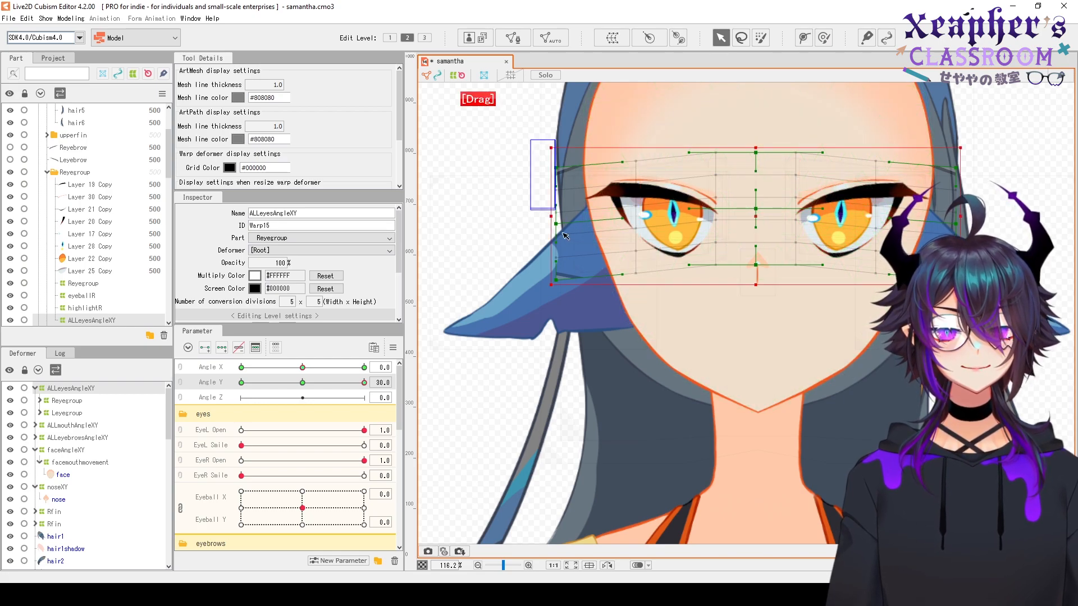
# Select both outermost grid columns of ALLeyesAngleXY and lower them a little further at Angle Y 30
pyautogui.moveTo(932, 144); pyautogui.dragTo(958, 207)
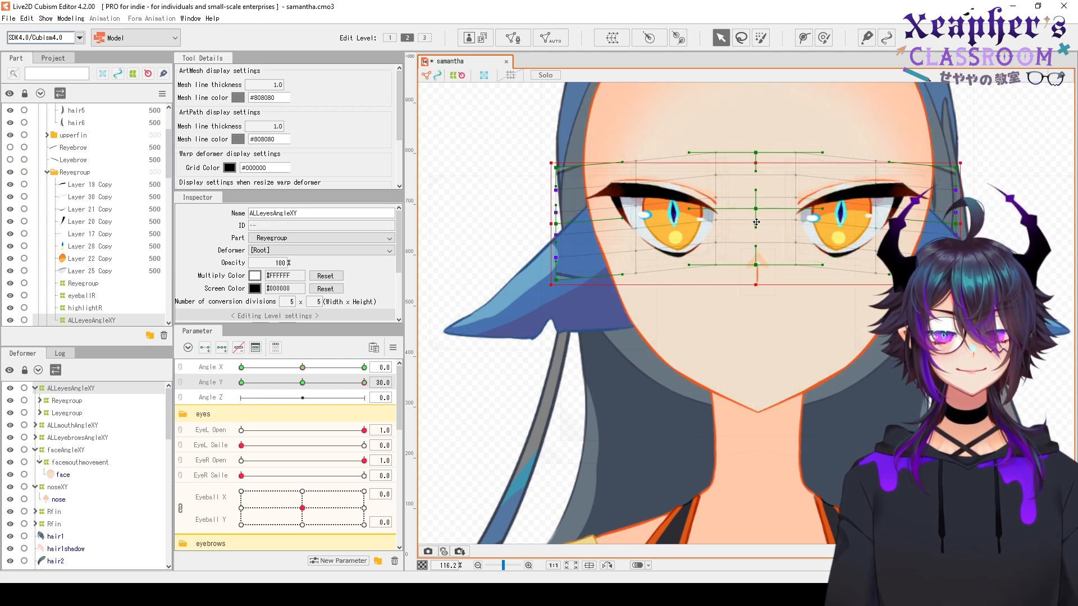
pyautogui.keyDown('shift'); pyautogui.moveTo(756, 222); pyautogui.dragTo(757, 227); pyautogui.keyUp('shift')
pyautogui.scroll(-3, 756, 226)
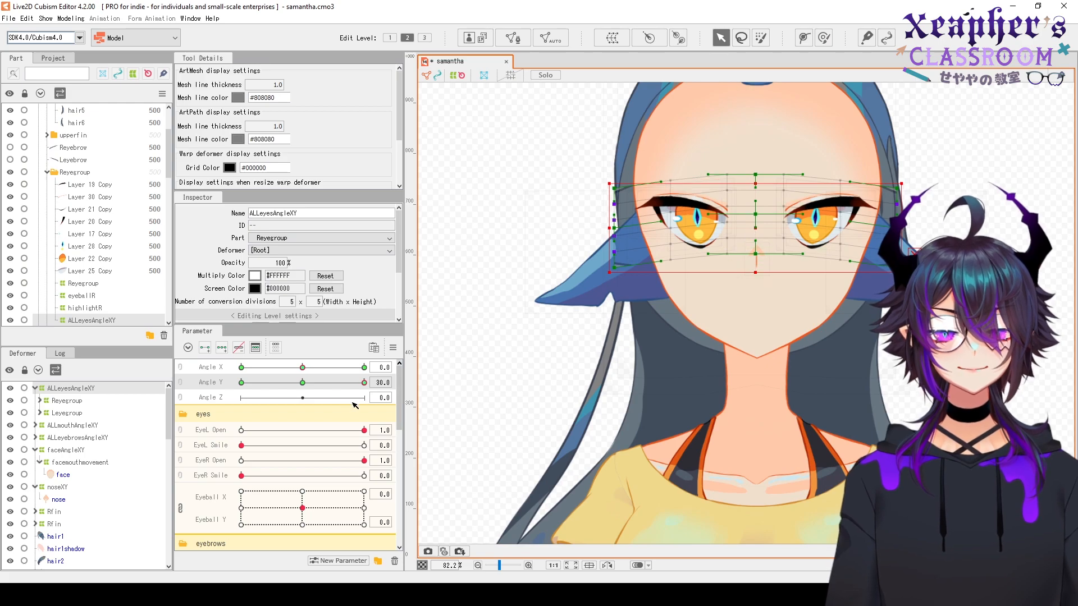
# Preview the upward nod repeatedly by sweeping Angle Y between 0 and 30, checking the eyes up close
pyautogui.click(308, 382)
pyautogui.moveTo(308, 384); pyautogui.dragTo(367, 385)
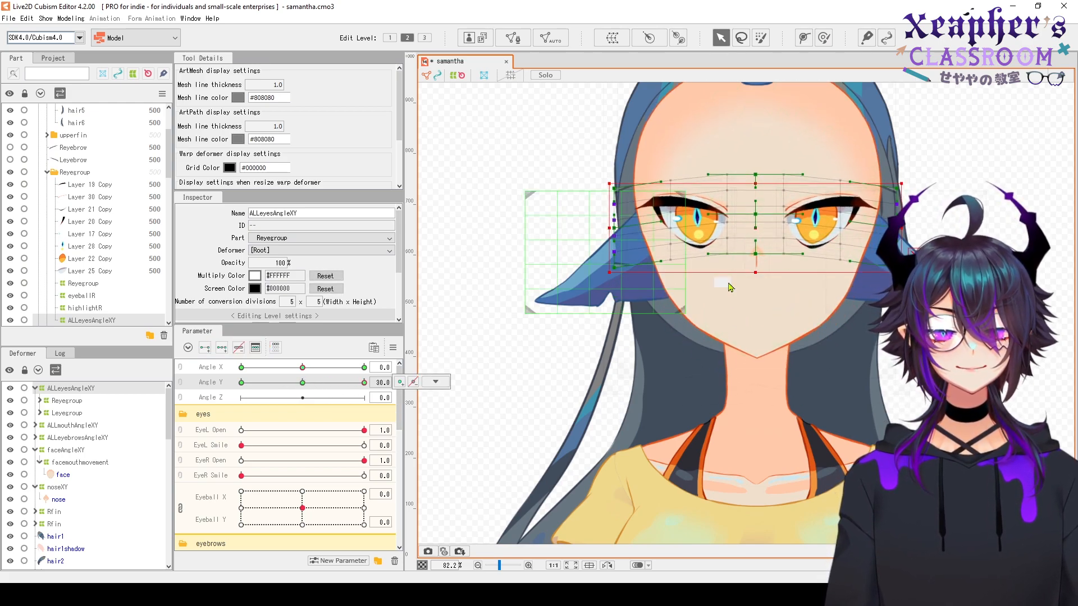
pyautogui.moveTo(818, 216); pyautogui.dragTo(765, 234)
pyautogui.scroll(3, 725, 247)
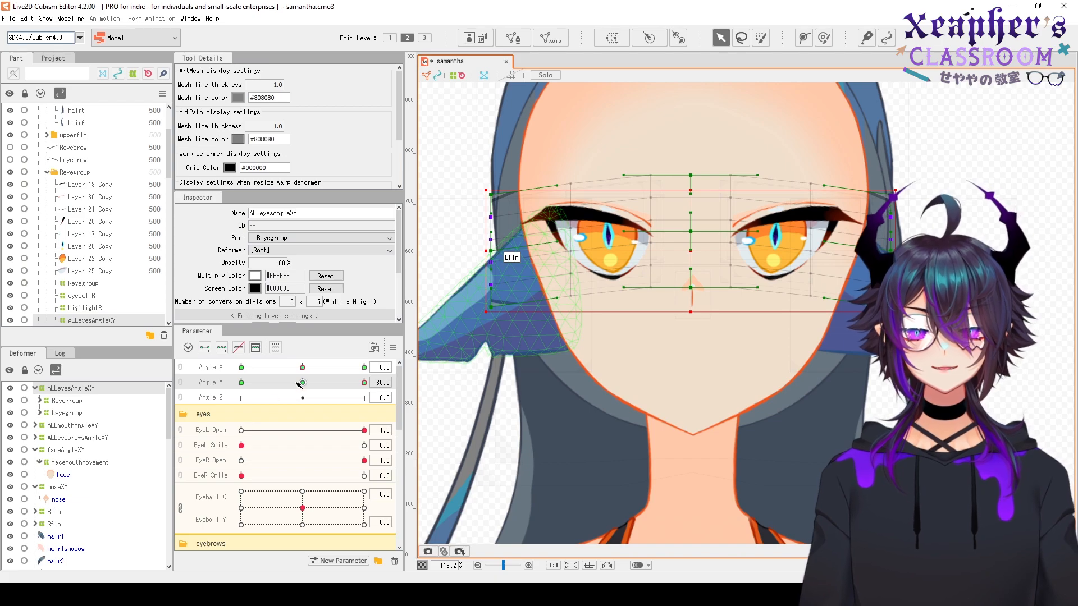
pyautogui.moveTo(364, 382)
pyautogui.mouseDown()
pyautogui.moveTo(337, 383)
pyautogui.moveTo(370, 400)
pyautogui.mouseUp()
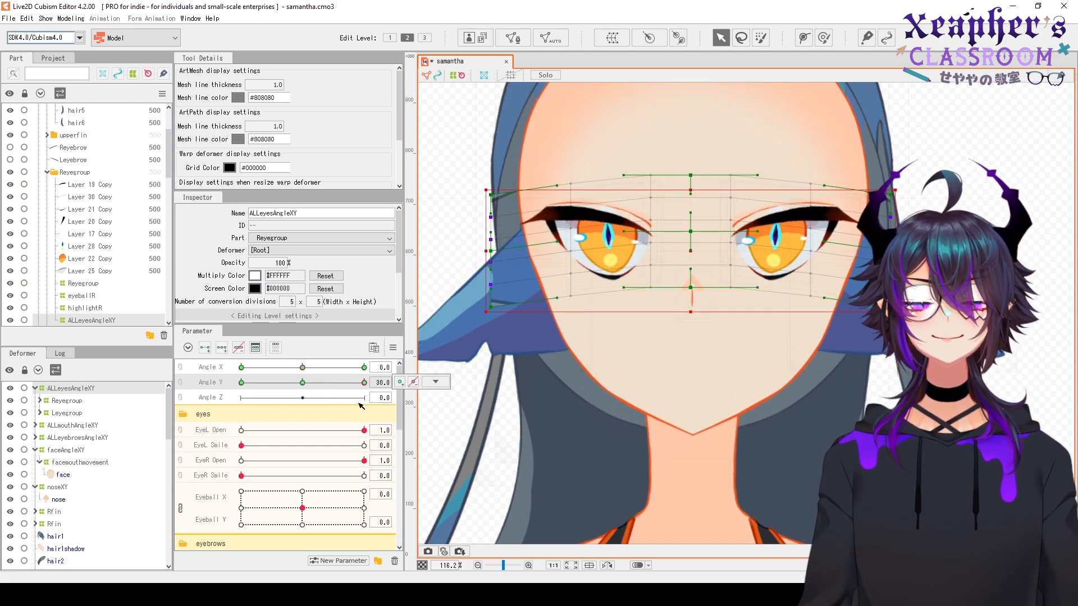
pyautogui.click(435, 382)
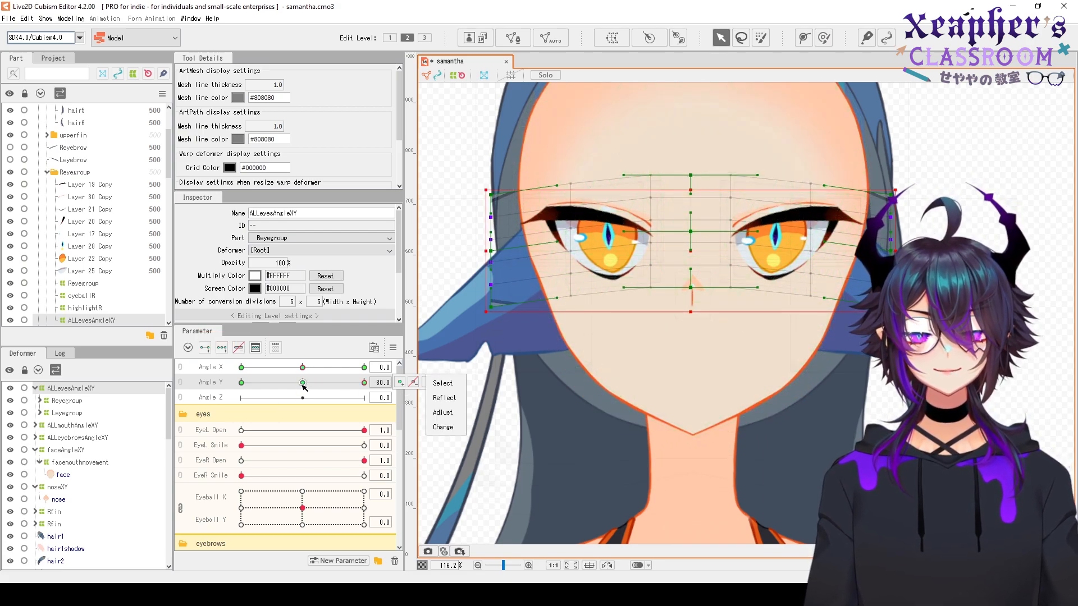
pyautogui.moveTo(304, 386); pyautogui.dragTo(368, 397)
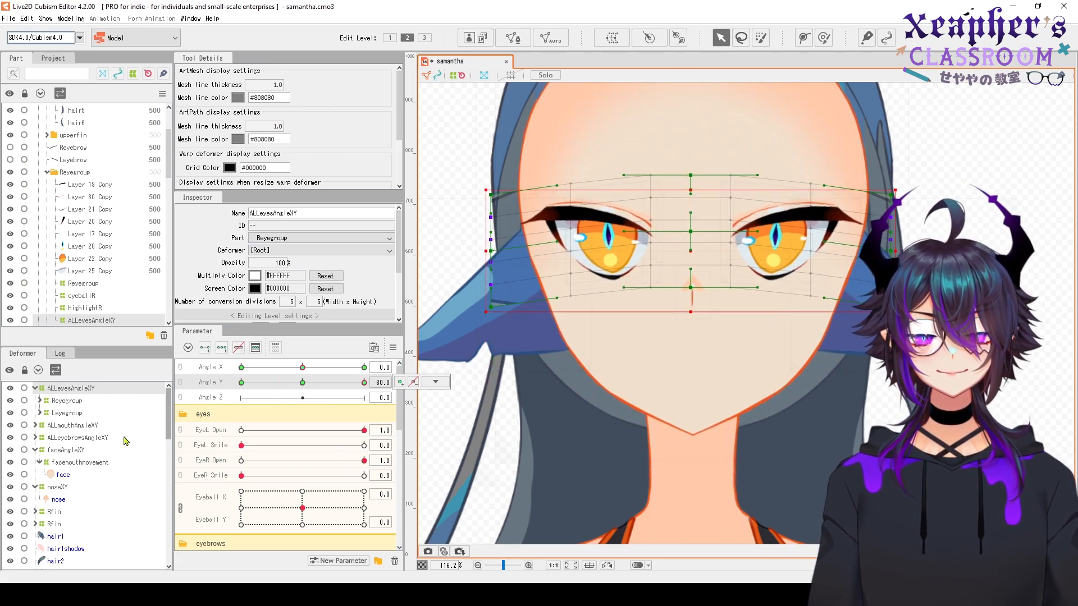
# Squash ALLeyesAngleXY slightly from its upper edge at Angle Y 30, and preview the nod down to Angle Y -30
pyautogui.click(691, 310)
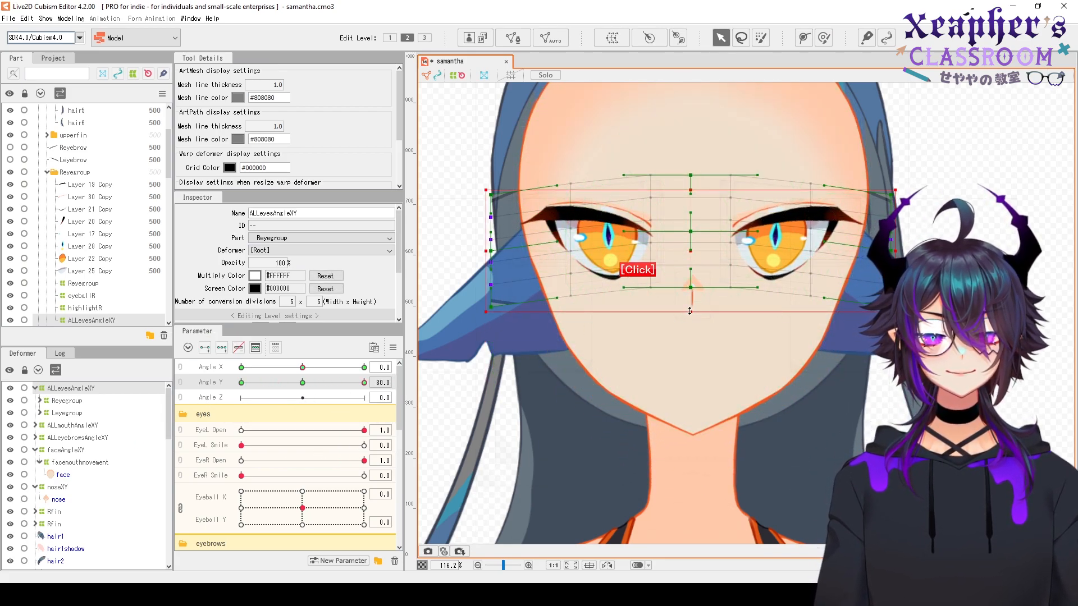
pyautogui.moveTo(694, 190); pyautogui.dragTo(691, 170)
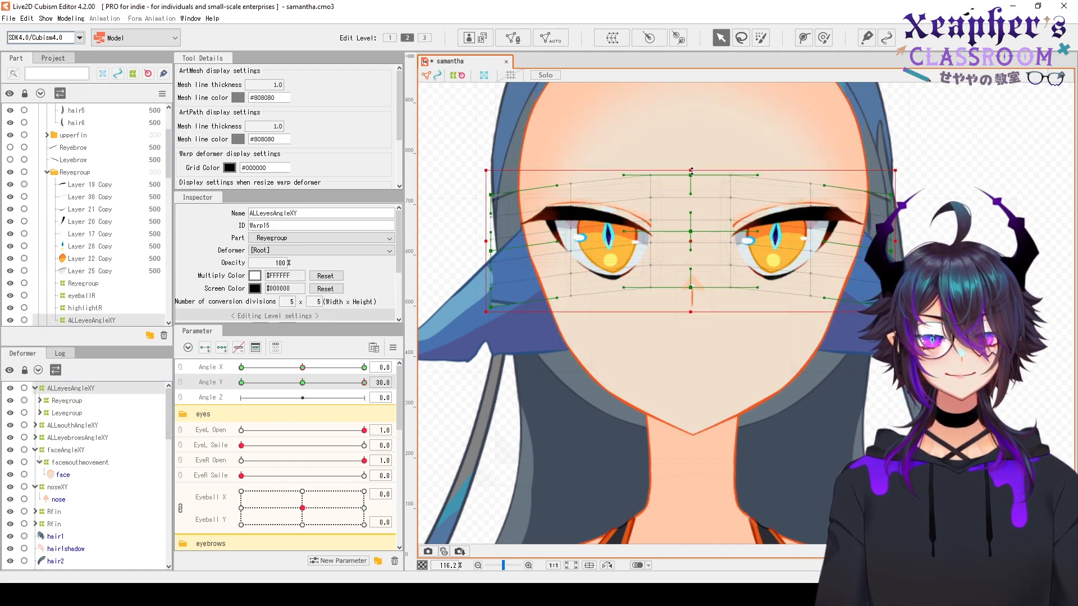
pyautogui.moveTo(691, 172); pyautogui.dragTo(692, 174)
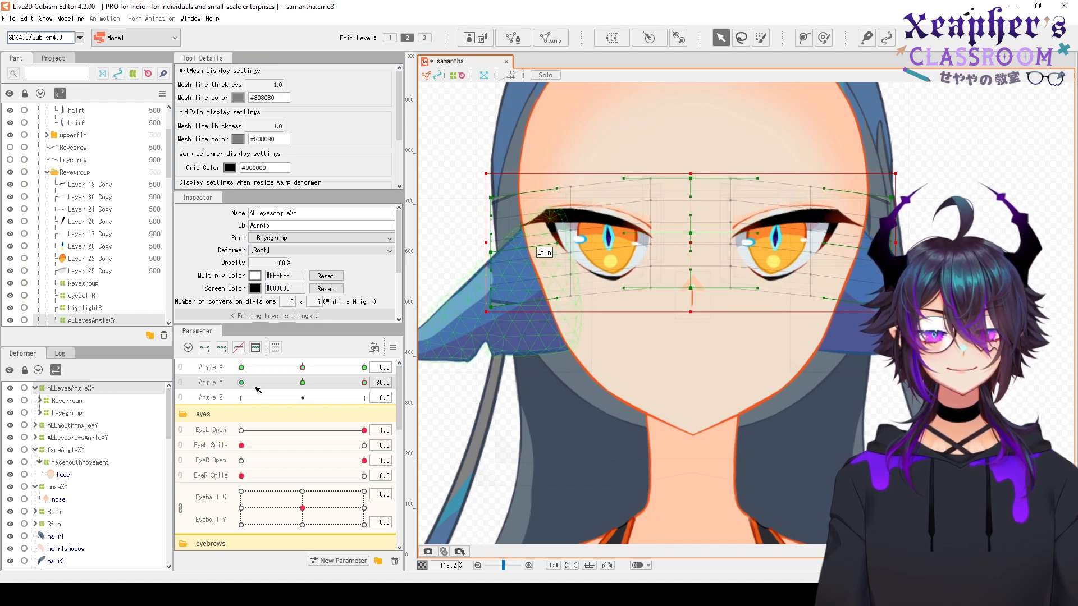
pyautogui.moveTo(364, 383); pyautogui.dragTo(192, 391)
# Link Angle X and Angle Y into one combined parameter grid, and synthesize the corner forms for ALLeyesAngleXY
pyautogui.rightClick(288, 386)
pyautogui.click(180, 374)
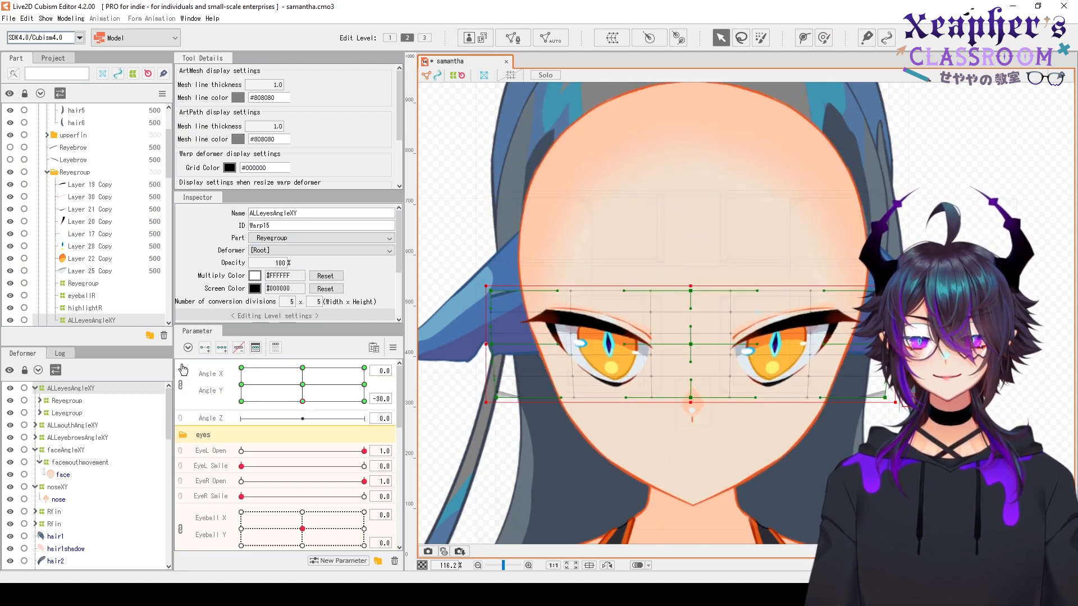
pyautogui.click(331, 380)
pyautogui.click(393, 348)
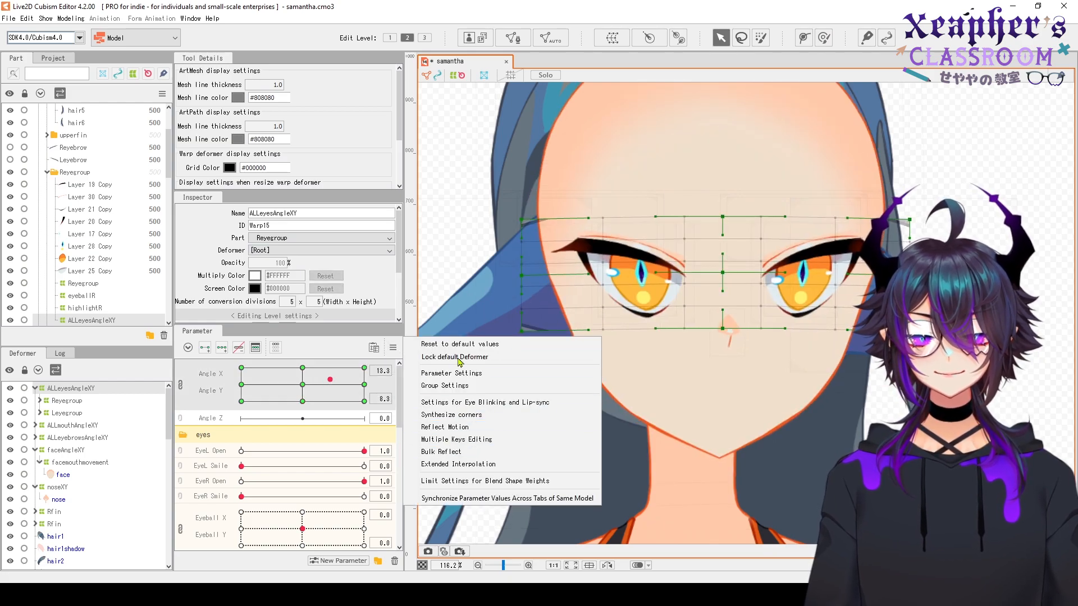
pyautogui.click(450, 415)
pyautogui.click(517, 400)
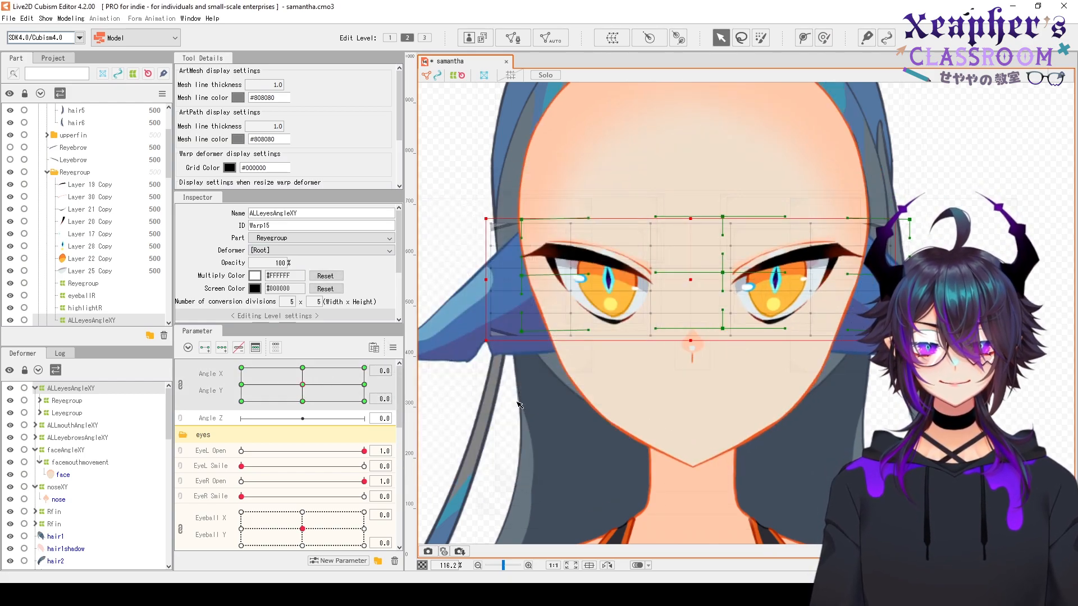
# Check how the eyes sit on the turned face at Angle X -30, comparing the Angle Y -30 and 30 corners
pyautogui.moveTo(303, 386); pyautogui.dragTo(240, 401)
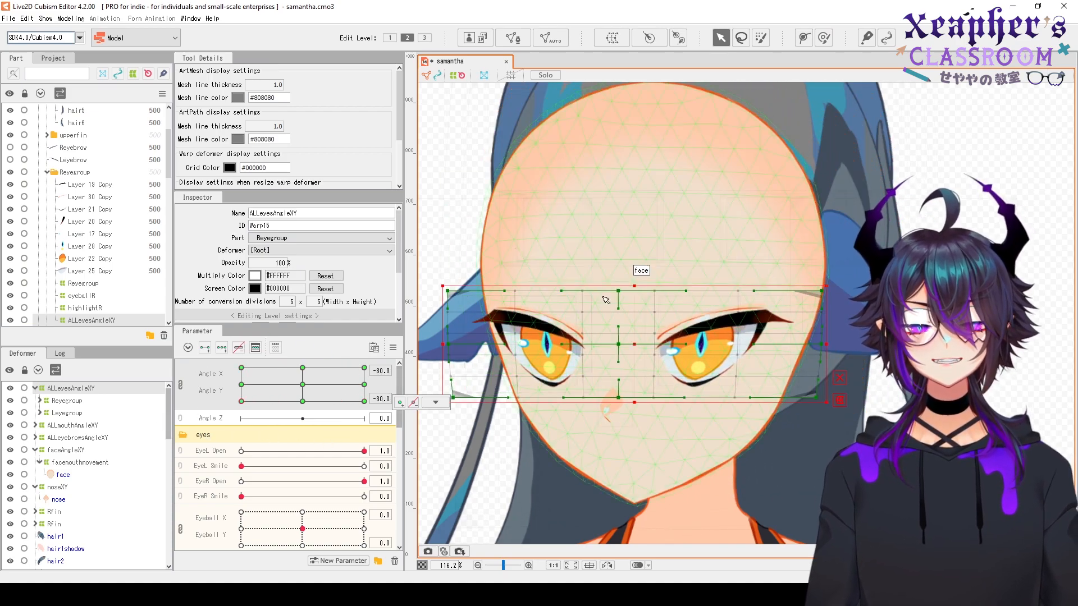
pyautogui.scroll(-3, 606, 300)
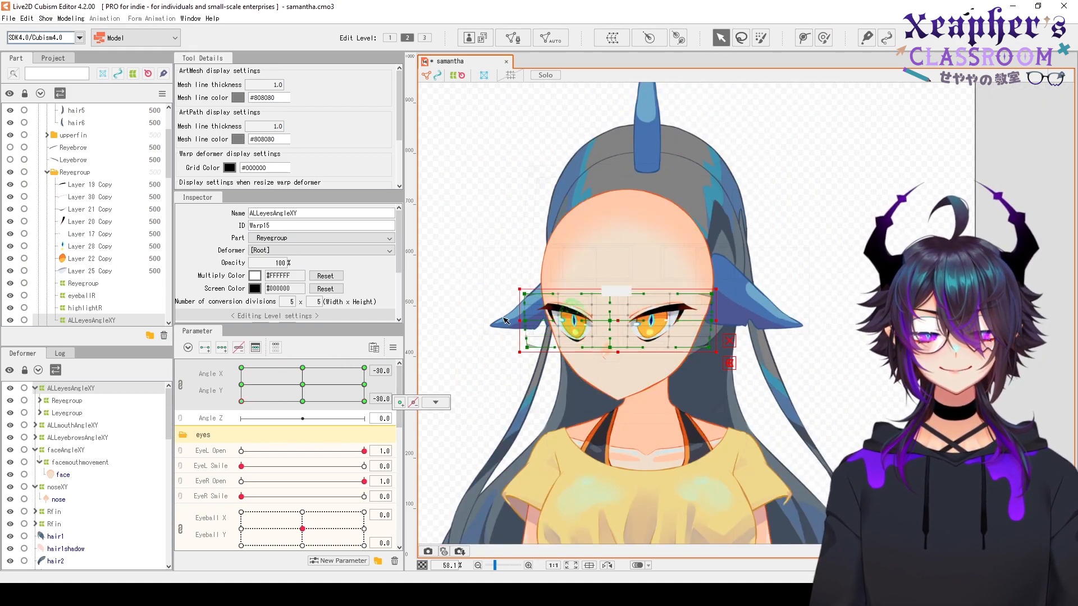
pyautogui.moveTo(245, 403); pyautogui.dragTo(186, 403)
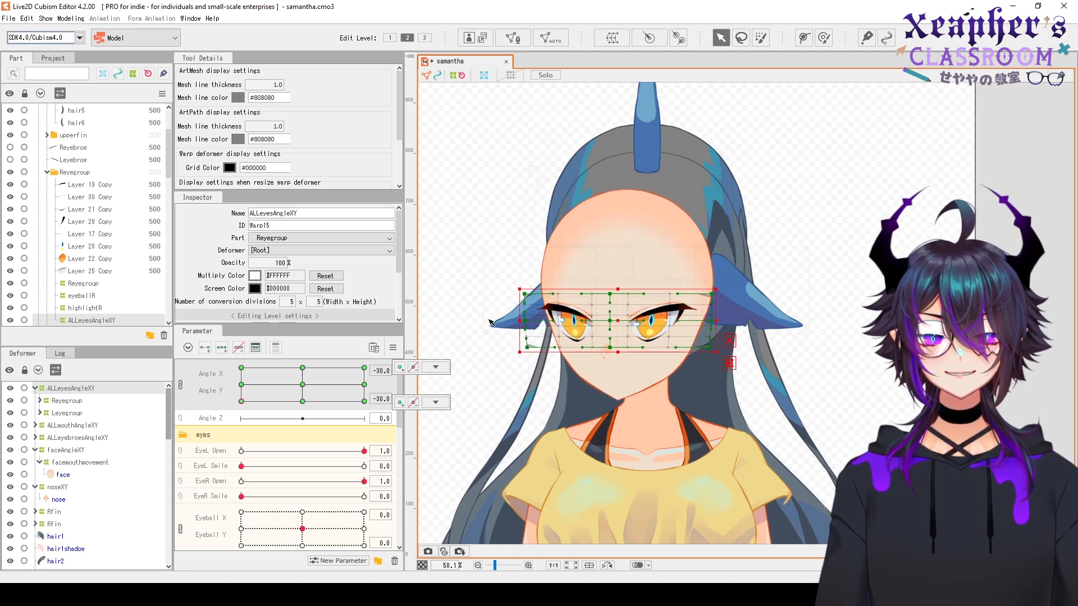
pyautogui.scroll(2, 477, 292)
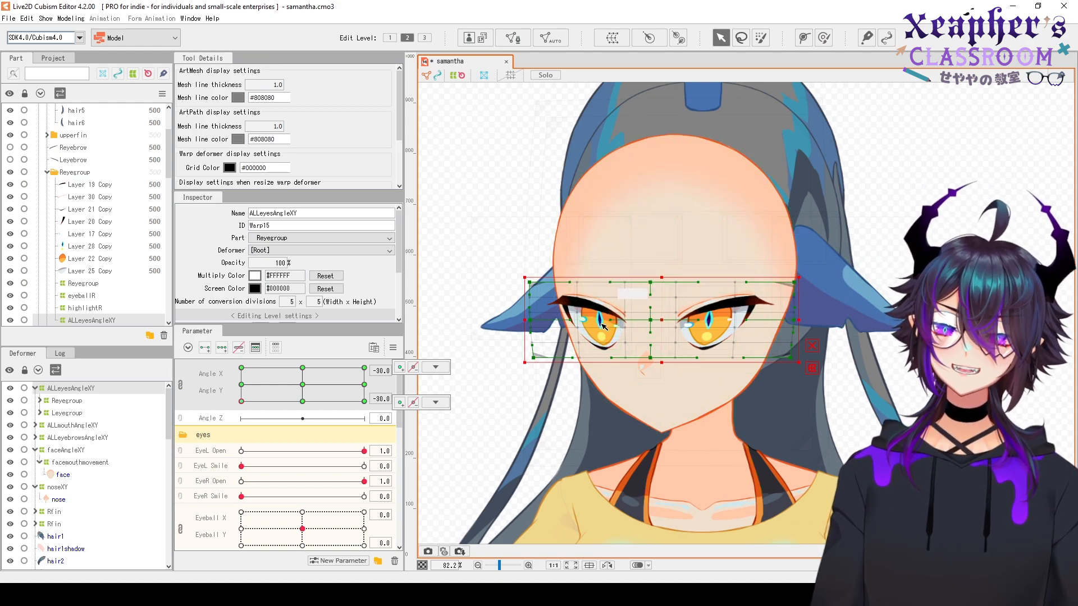
pyautogui.moveTo(221, 345); pyautogui.dragTo(212, 427)
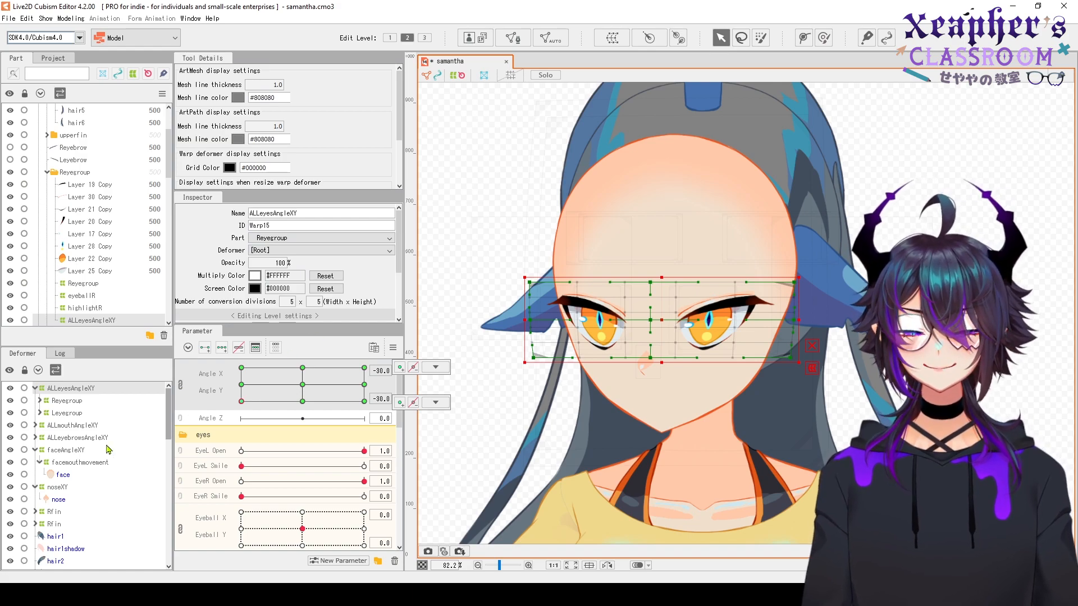
pyautogui.click(436, 402)
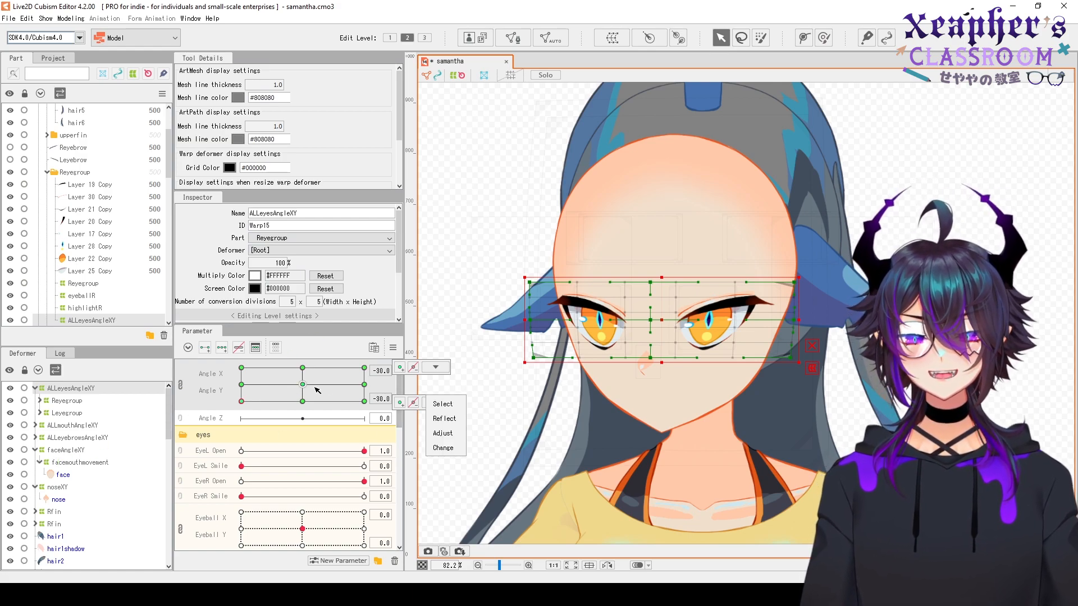
pyautogui.moveTo(318, 390); pyautogui.dragTo(652, 315)
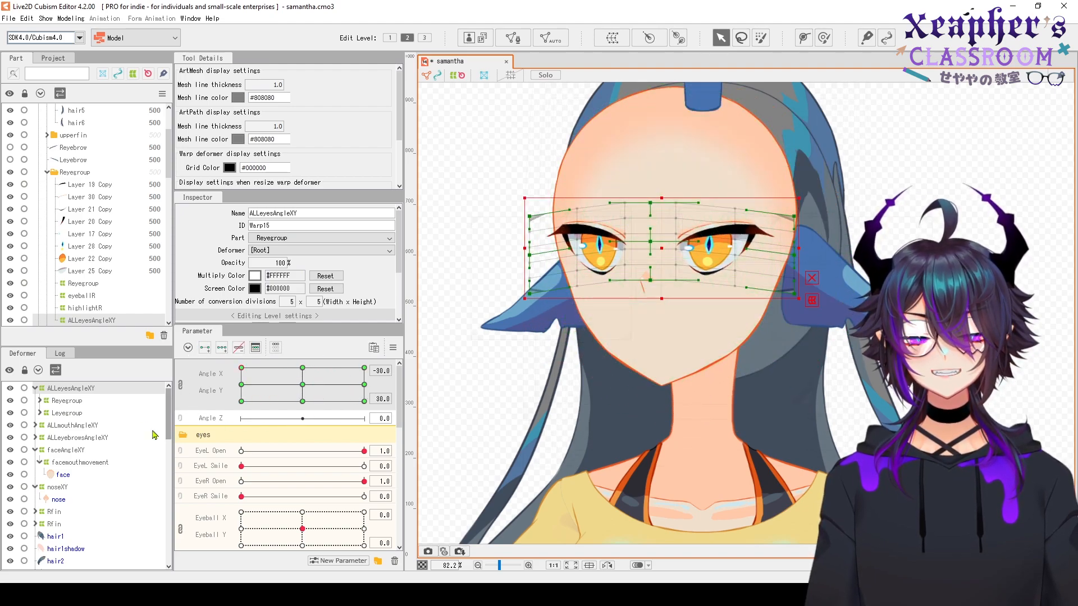
pyautogui.moveTo(312, 387); pyautogui.dragTo(232, 411)
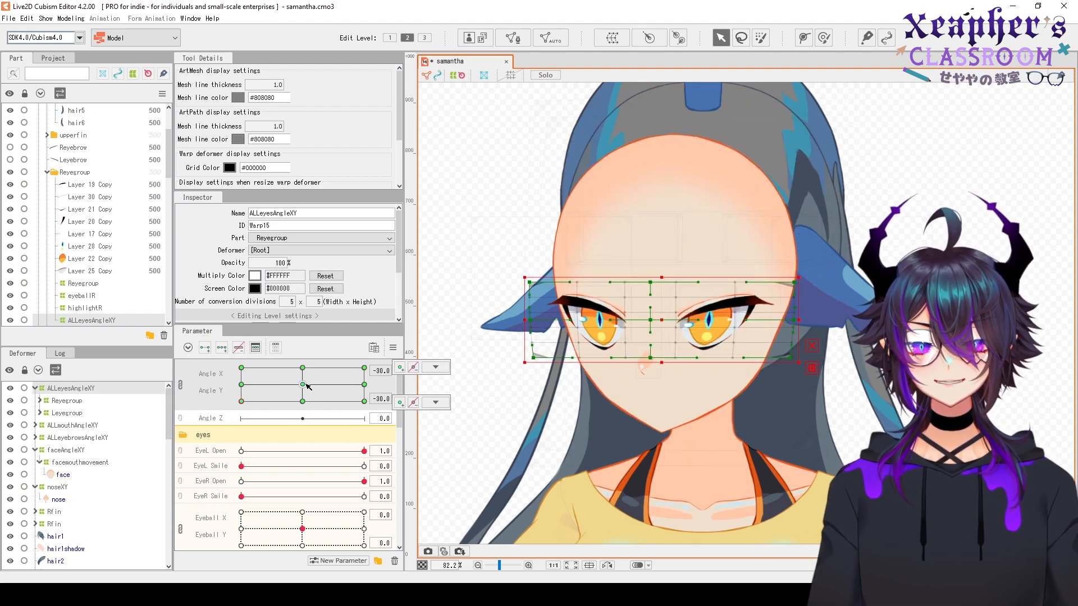
pyautogui.moveTo(308, 386); pyautogui.dragTo(200, 342)
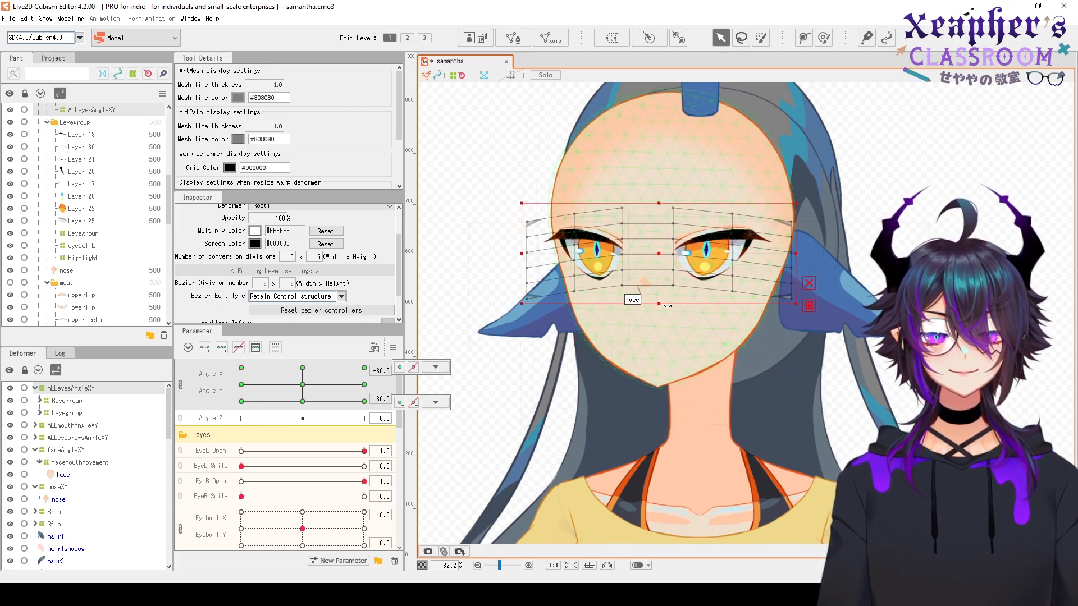
pyautogui.click(433, 366)
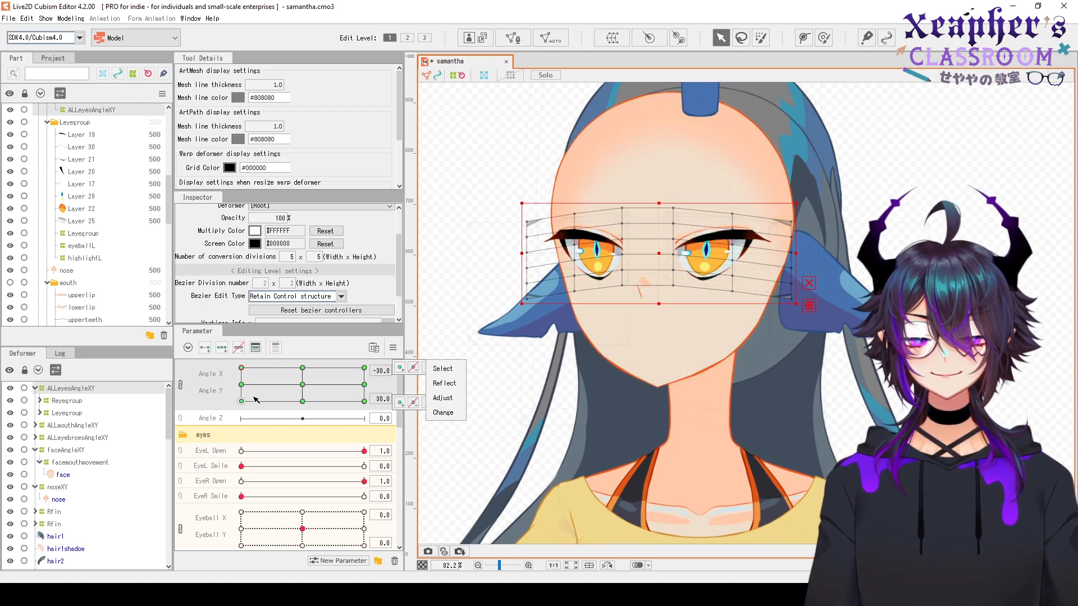
pyautogui.moveTo(255, 400); pyautogui.dragTo(220, 426)
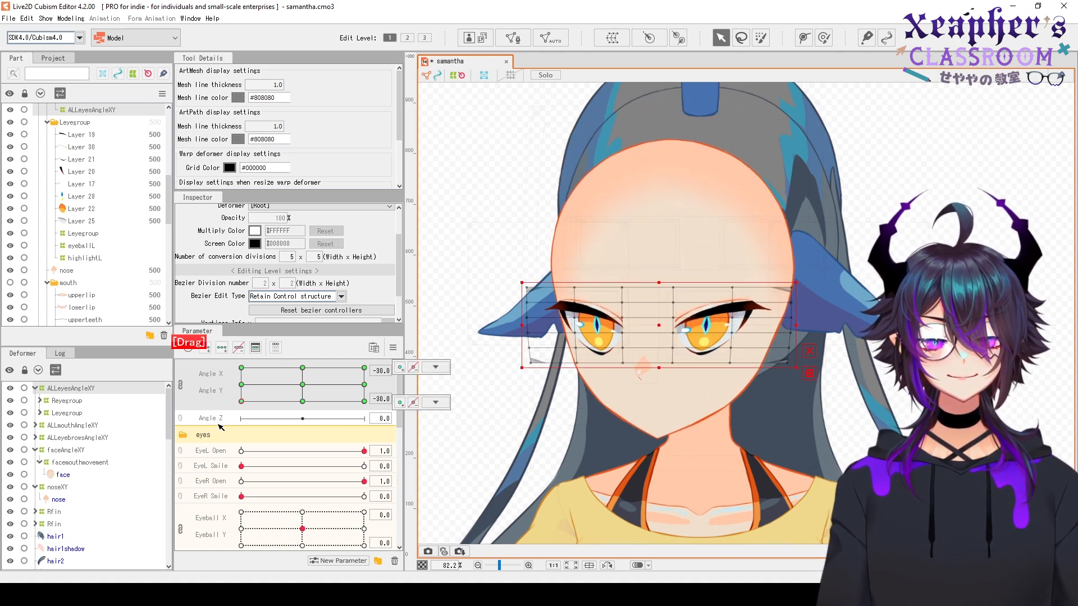
# Raise the three grid columns around the far eye slightly at Angle X -30, Angle Y -30, and select the near eye's three columns
pyautogui.moveTo(505, 252); pyautogui.dragTo(639, 421)
pyautogui.scroll(2, 580, 327)
pyautogui.moveTo(580, 326); pyautogui.dragTo(578, 323)
pyautogui.moveTo(699, 246); pyautogui.dragTo(876, 411)
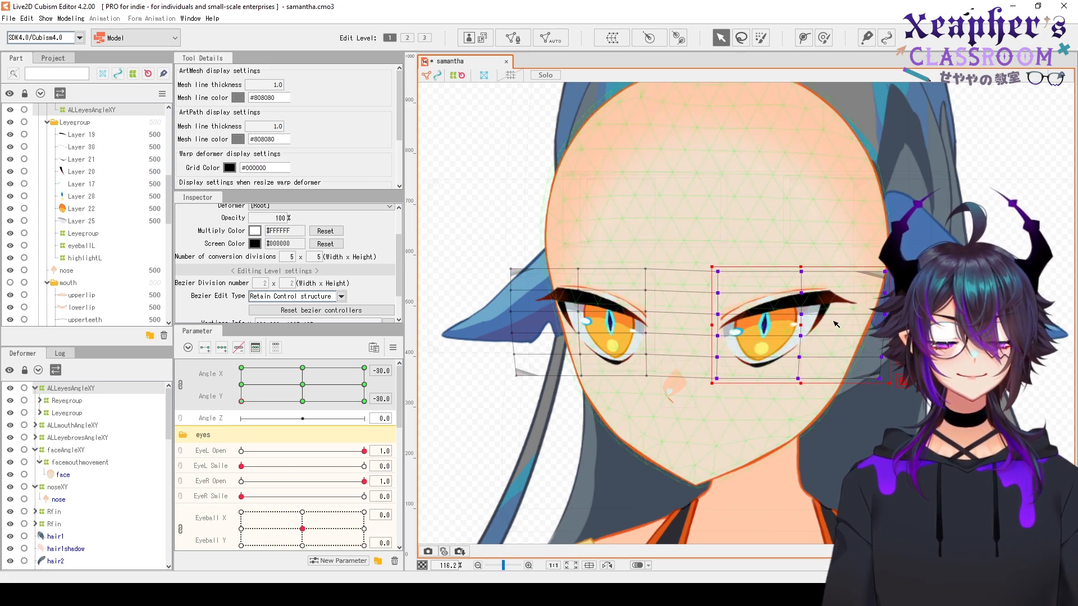
pyautogui.scroll(-3, 836, 324)
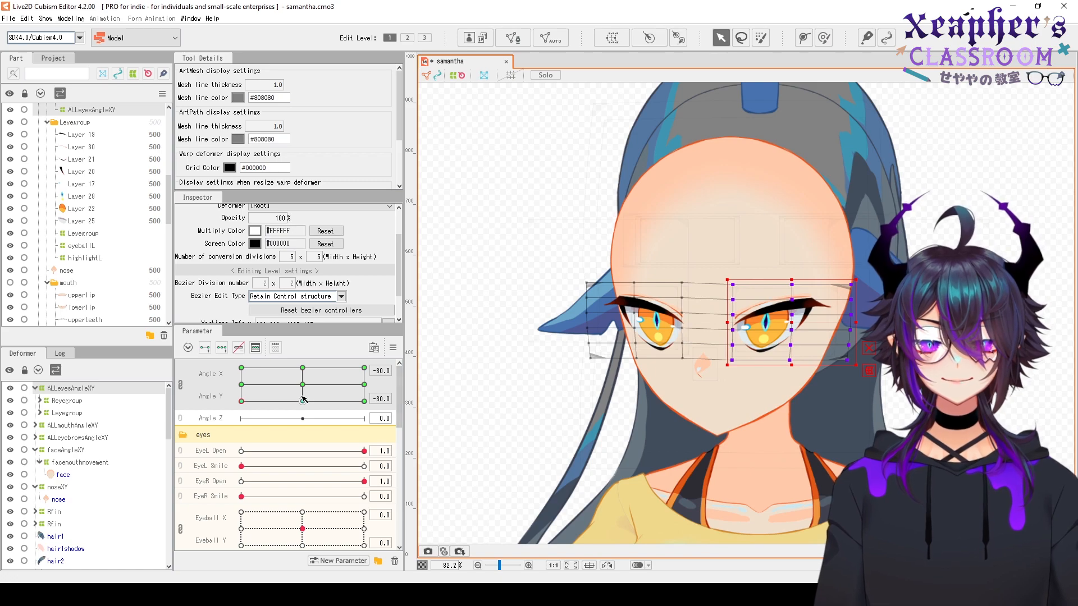
# Lower the three grid columns around the far eye slightly at Angle X -30, Angle Y 30
pyautogui.moveTo(303, 399); pyautogui.dragTo(241, 368)
pyautogui.moveTo(522, 168); pyautogui.dragTo(687, 332)
pyautogui.scroll(3, 651, 257)
pyautogui.moveTo(631, 253); pyautogui.dragTo(631, 259)
# Select the three grid columns around the near eye and raise them slightly at Angle X -30, Angle Y 30
pyautogui.moveTo(766, 239); pyautogui.dragTo(727, 256)
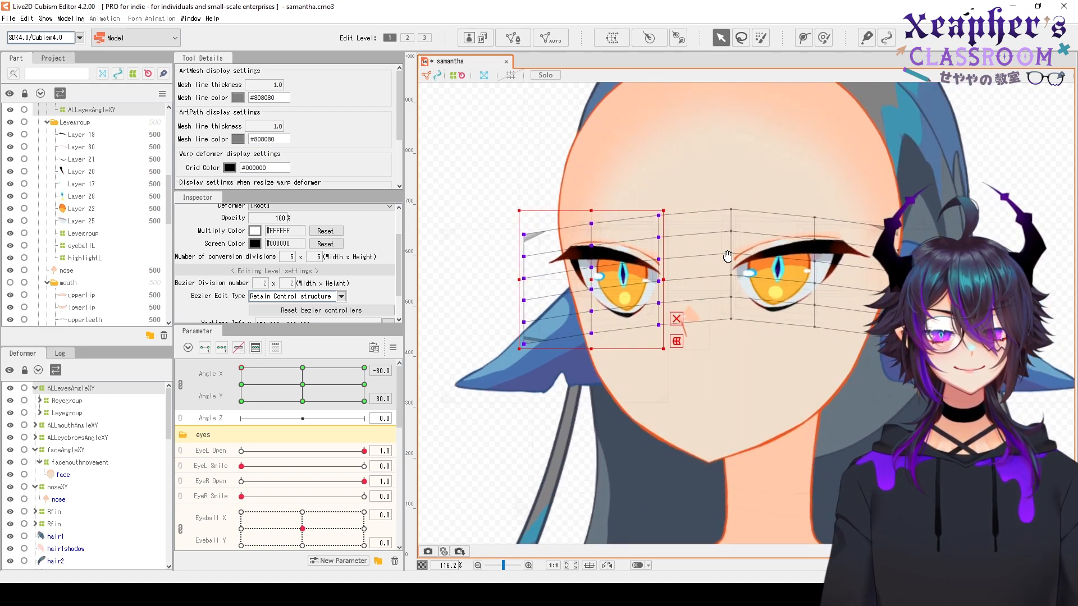
pyautogui.moveTo(724, 186); pyautogui.dragTo(770, 345)
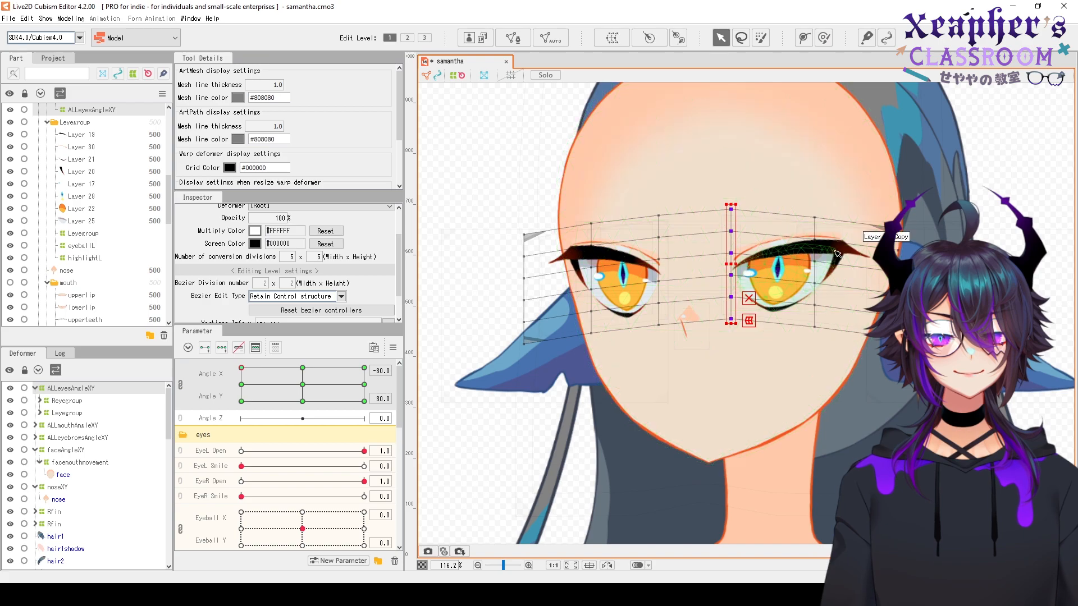
pyautogui.moveTo(721, 188); pyautogui.dragTo(779, 303)
pyautogui.moveTo(966, 393); pyautogui.dragTo(965, 393)
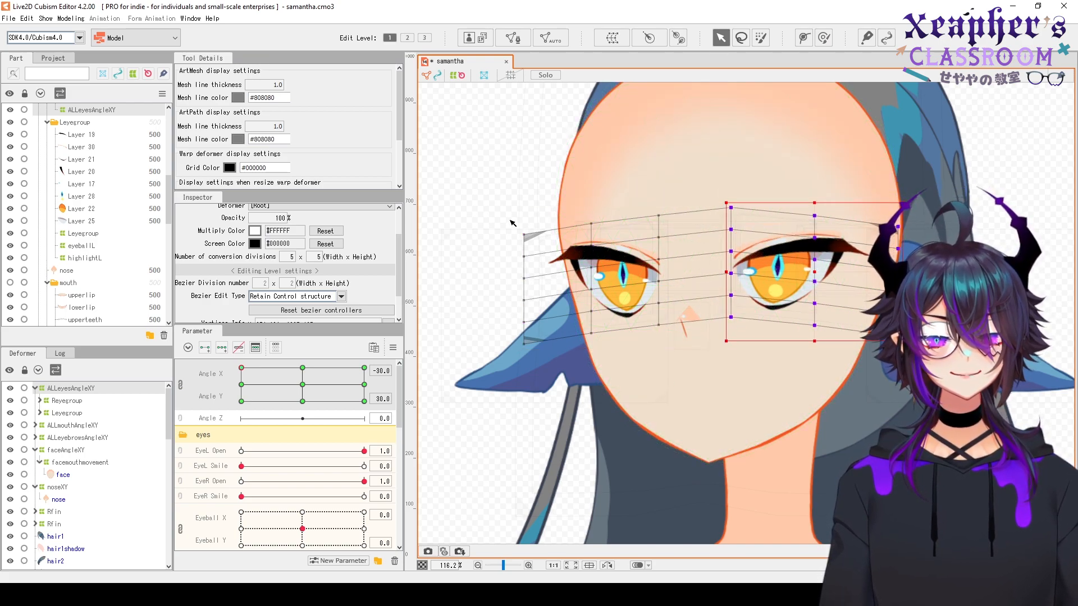
# Nudge the far eye's three grid columns down a little more at Angle X -30, Angle Y 30, and preview the head movement
pyautogui.moveTo(503, 198); pyautogui.dragTo(681, 373)
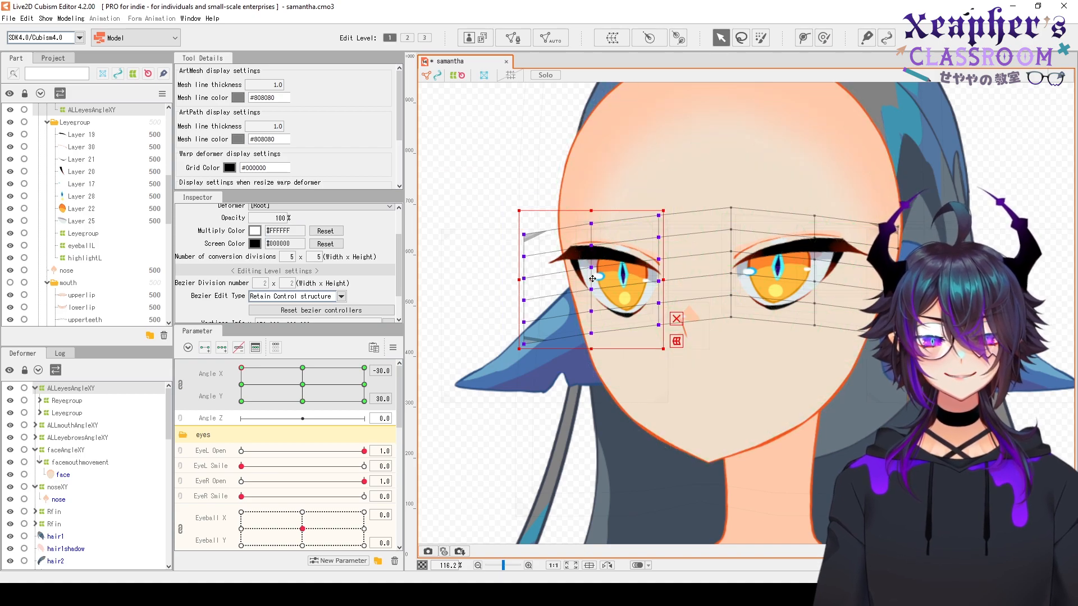
pyautogui.moveTo(592, 279); pyautogui.dragTo(592, 280)
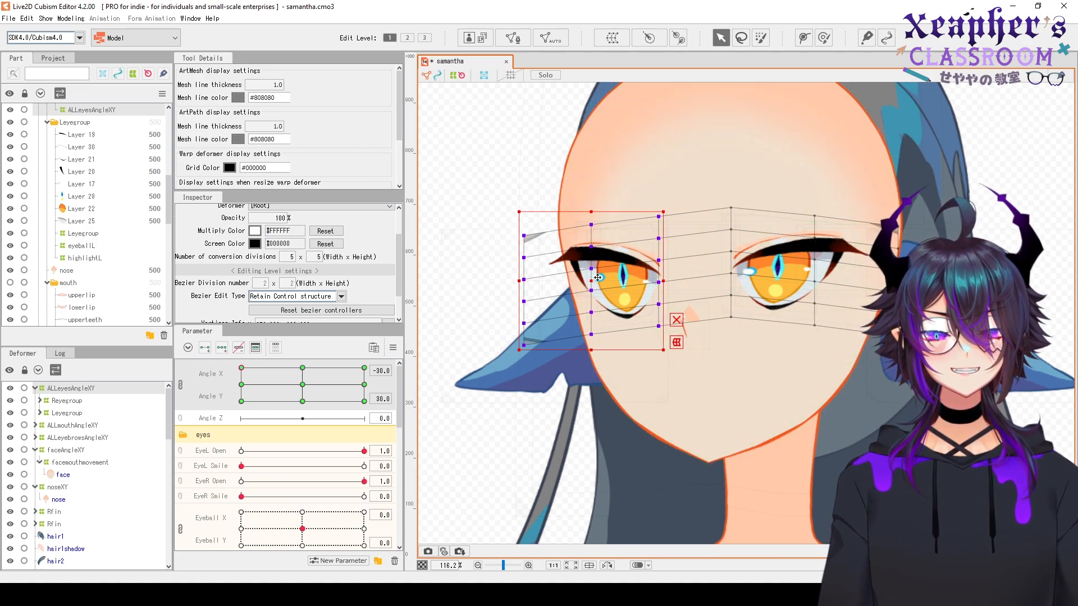
pyautogui.scroll(-4, 612, 284)
pyautogui.scroll(2, 629, 291)
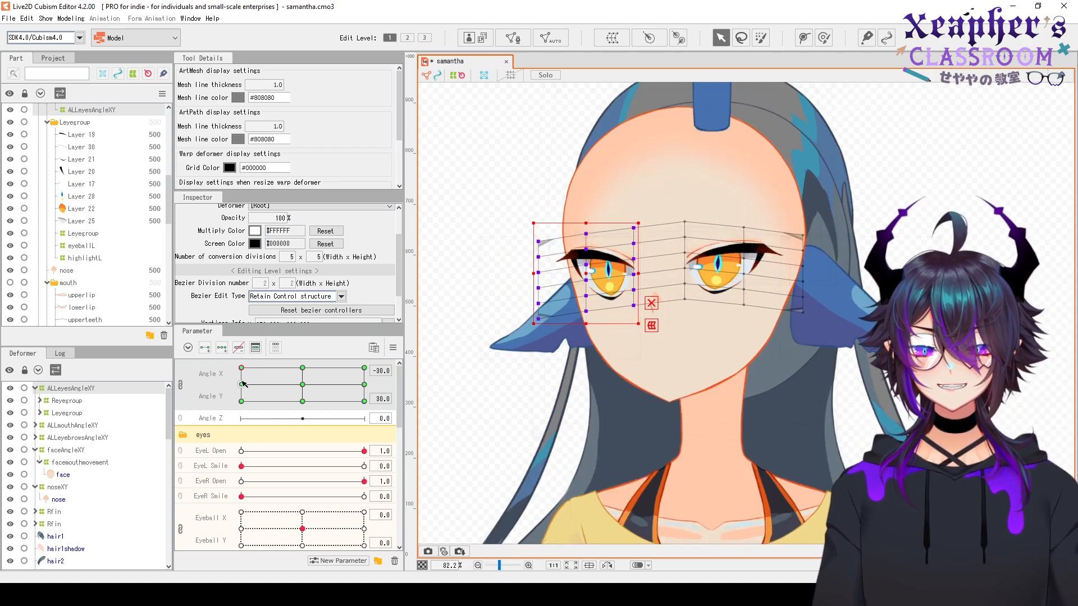
pyautogui.moveTo(243, 384); pyautogui.dragTo(183, 342)
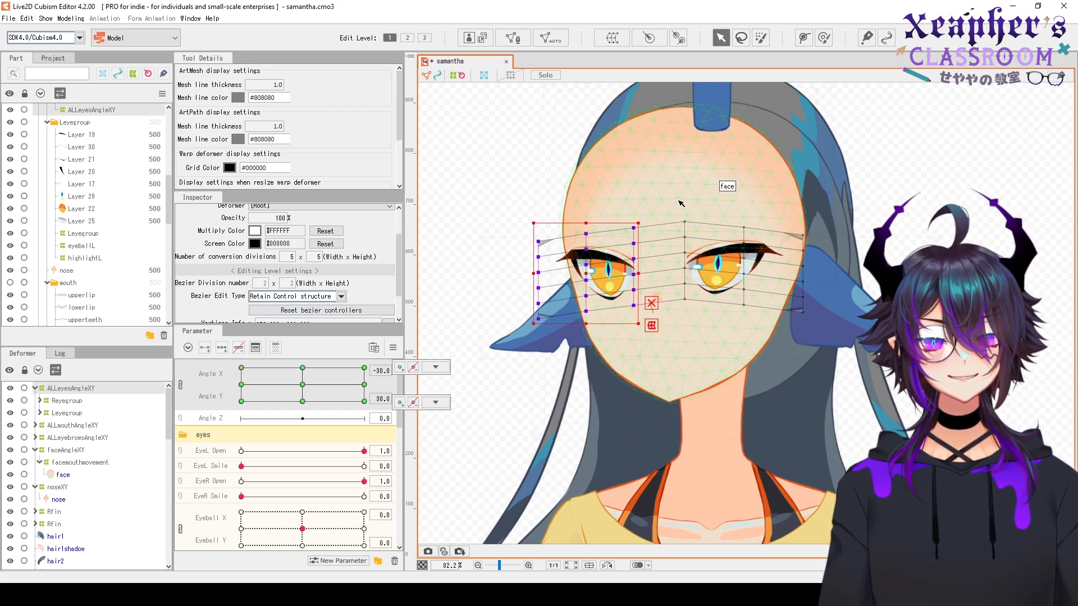
# Lower the grid column at the near eye's inner corner slightly at Angle X -30, Angle Y 30
pyautogui.moveTo(681, 203); pyautogui.dragTo(692, 306)
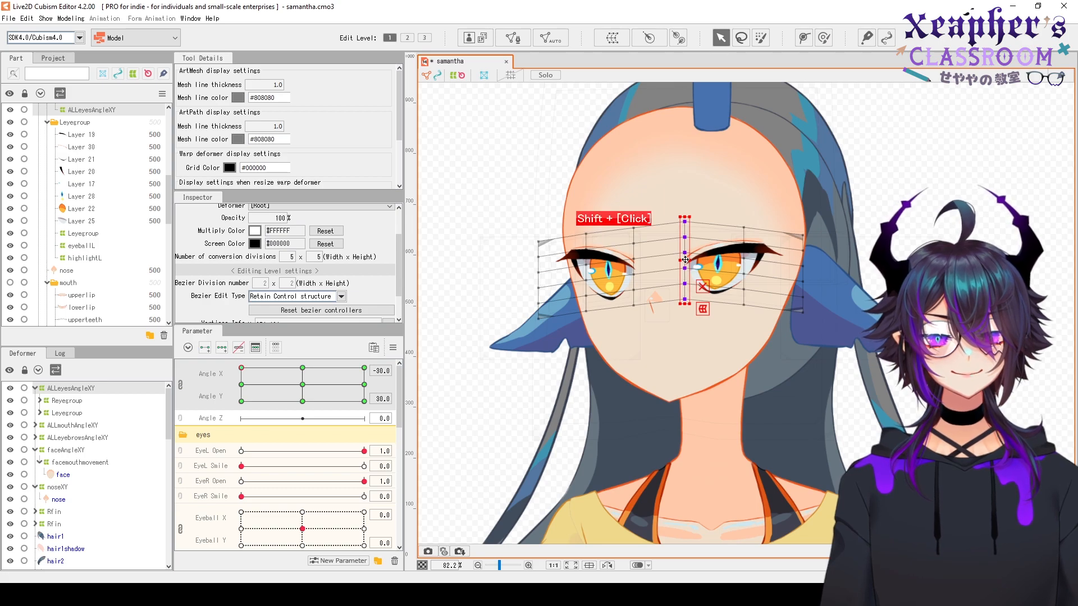
pyautogui.moveTo(685, 260); pyautogui.dragTo(745, 264)
pyautogui.moveTo(677, 207); pyautogui.dragTo(686, 276)
pyautogui.scroll(1, 690, 231)
pyautogui.scroll(-1, 691, 294)
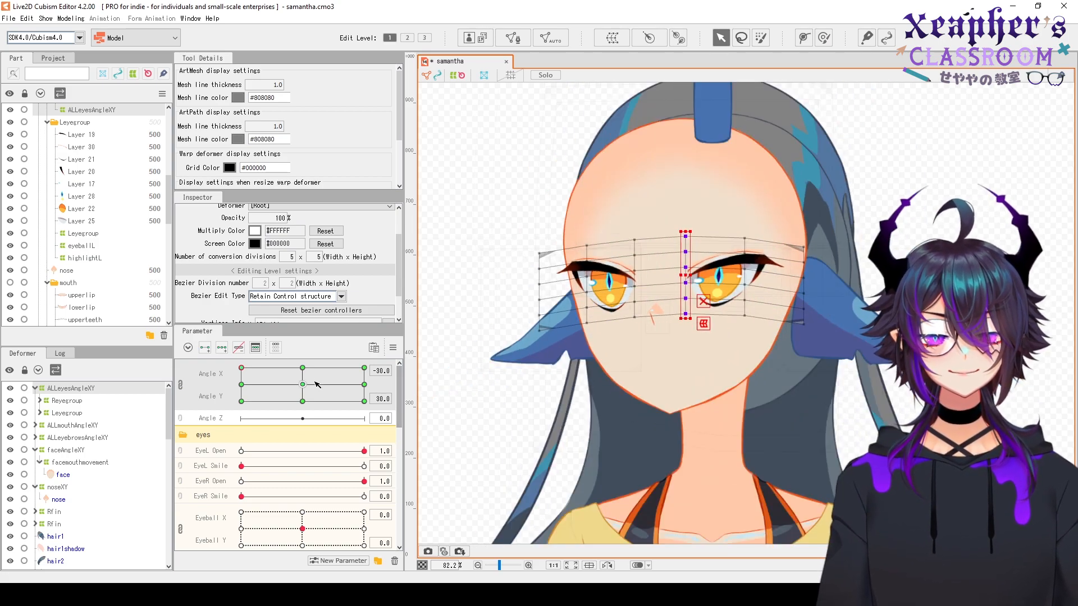
# Raise the far eye's three grid columns again at Angle X -30, Angle Y -30, and adjust the outermost column beside the near eye
pyautogui.moveTo(303, 384); pyautogui.dragTo(238, 402)
pyautogui.moveTo(513, 271); pyautogui.dragTo(647, 448)
pyautogui.scroll(2, 572, 357)
pyautogui.moveTo(590, 344); pyautogui.dragTo(589, 341)
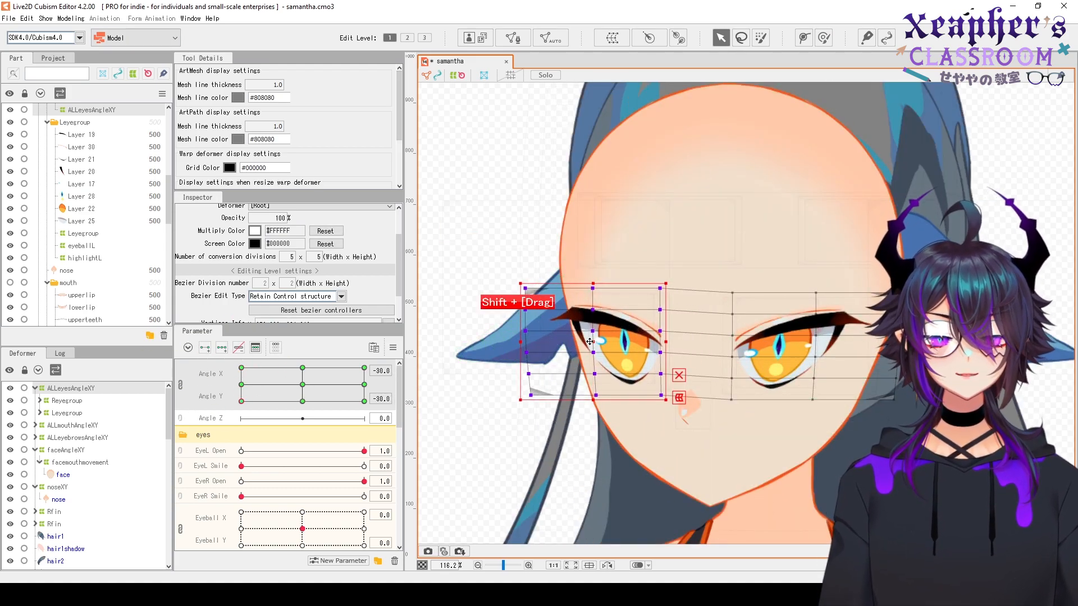
pyautogui.moveTo(763, 263); pyautogui.dragTo(848, 404)
pyautogui.moveTo(838, 341); pyautogui.dragTo(837, 343)
pyautogui.scroll(-3, 836, 342)
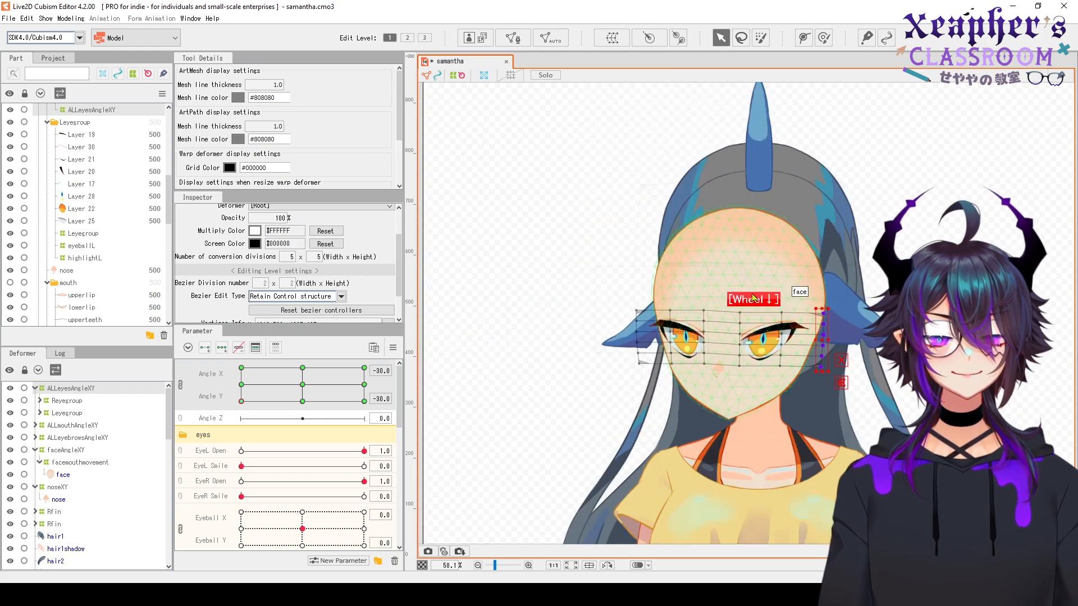
# Nudge the grid column through the near eye and slightly lower the one at the far eye's inner corner at Angle X -30, Angle Y -30
pyautogui.scroll(3, 821, 377)
pyautogui.moveTo(752, 236); pyautogui.dragTo(789, 371)
pyautogui.moveTo(771, 302); pyautogui.dragTo(771, 302)
pyautogui.moveTo(591, 220); pyautogui.dragTo(634, 368)
pyautogui.moveTo(617, 298); pyautogui.dragTo(617, 302)
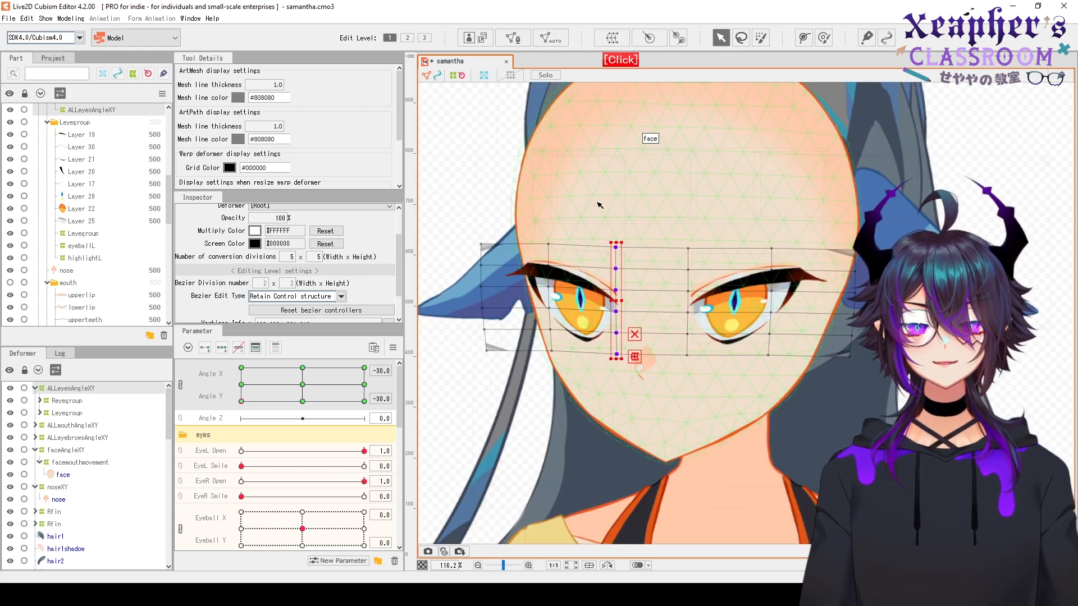
# Preview the head movement and fine-tune the grid columns at the far eye's outer and inner corners at Angle X -30, Angle Y -30
pyautogui.moveTo(242, 401); pyautogui.dragTo(172, 426)
pyautogui.scroll(2, 552, 299)
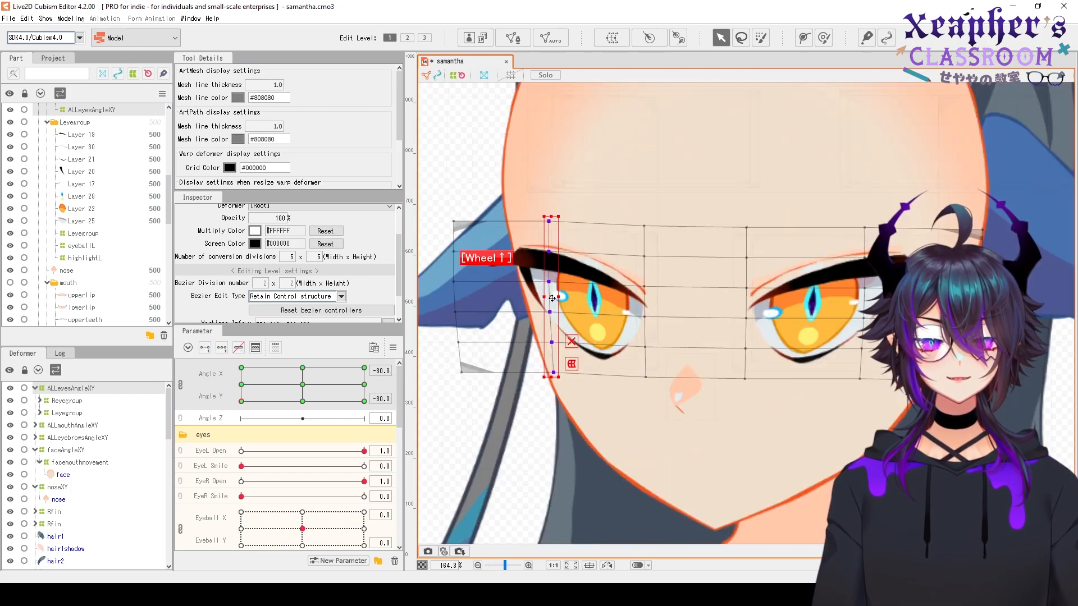
pyautogui.scroll(-4, 571, 288)
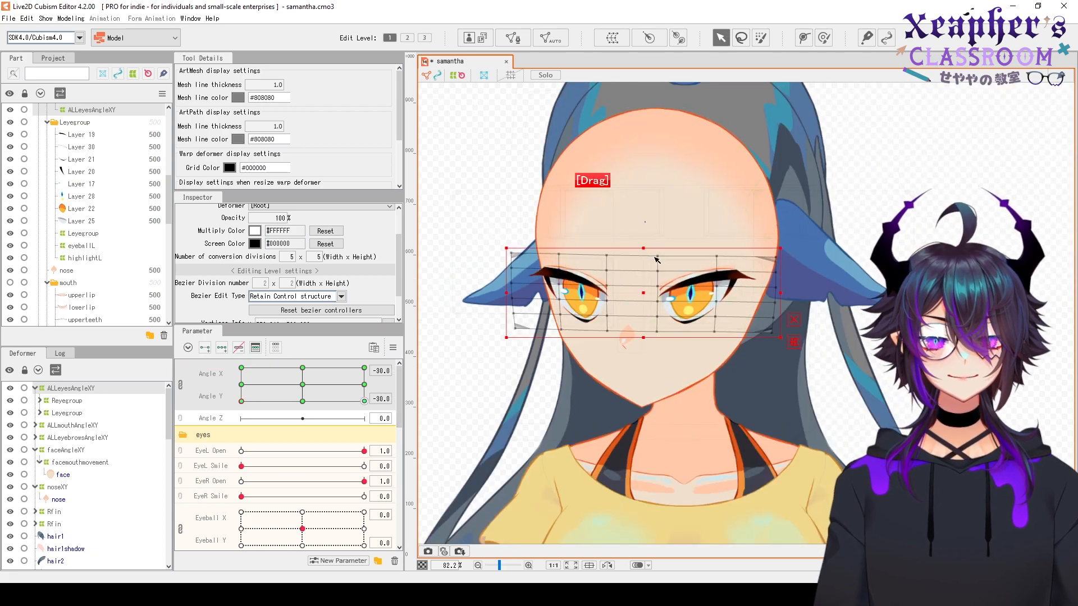
pyautogui.scroll(2, 715, 293)
pyautogui.keyDown('shift'); pyautogui.click(716, 293); pyautogui.keyUp('shift')
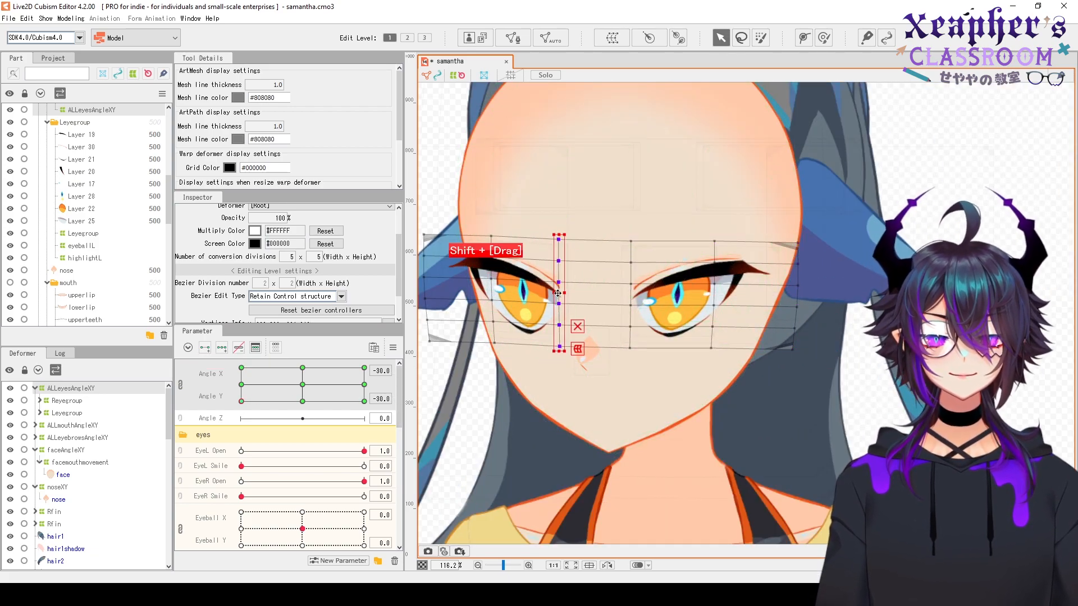
pyautogui.scroll(-2, 557, 293)
pyautogui.moveTo(558, 325); pyautogui.dragTo(612, 356)
# Slightly lower the grid column through the far eye and the outermost column beside it on ALLeyesAngleXY at Angle X -30, Angle Y 30
pyautogui.moveTo(242, 401)
pyautogui.mouseDown()
pyautogui.moveTo(279, 426)
pyautogui.moveTo(193, 347)
pyautogui.moveTo(242, 368)
pyautogui.moveTo(257, 362)
pyautogui.moveTo(241, 367)
pyautogui.mouseUp()
pyautogui.scroll(2, 625, 217)
pyautogui.click(82, 388)
pyautogui.moveTo(489, 218)
pyautogui.mouseDown()
pyautogui.moveTo(539, 377)
pyautogui.moveTo(564, 372)
pyautogui.mouseUp()
pyautogui.scroll(2, 535, 301)
pyautogui.moveTo(537, 283); pyautogui.dragTo(536, 288)
pyautogui.moveTo(474, 199); pyautogui.dragTo(508, 378)
pyautogui.moveTo(489, 295); pyautogui.dragTo(488, 302)
pyautogui.scroll(-2, 572, 299)
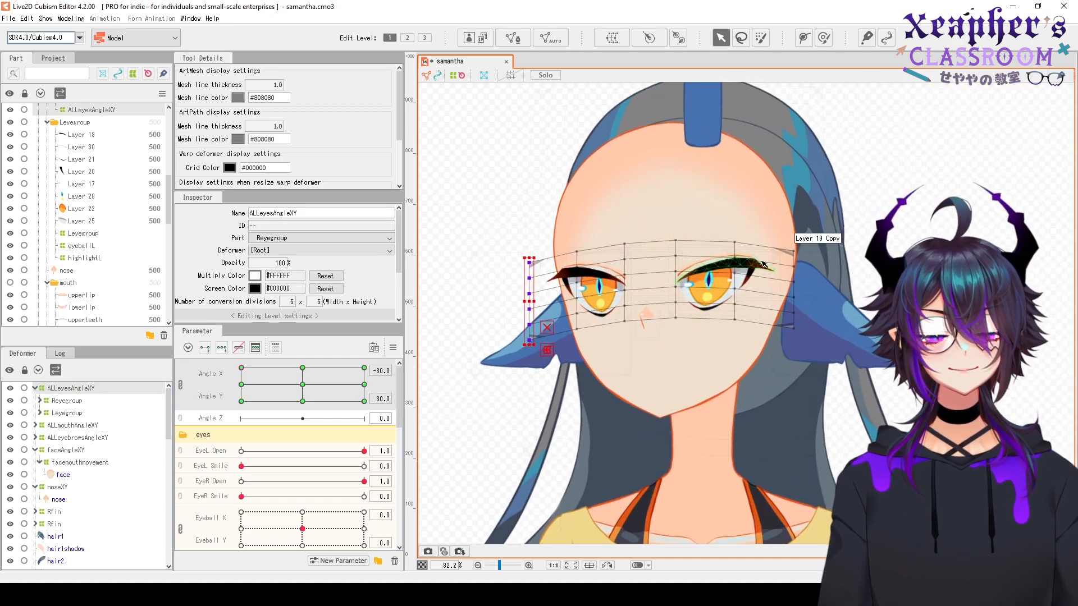
# Nudge the grid column at the far eye's inner corner at Angle X -30, Angle Y 30, and preview the head movement
pyautogui.moveTo(302, 367); pyautogui.dragTo(241, 368)
pyautogui.click(626, 283)
pyautogui.scroll(2, 628, 283)
pyautogui.moveTo(621, 282); pyautogui.dragTo(620, 283)
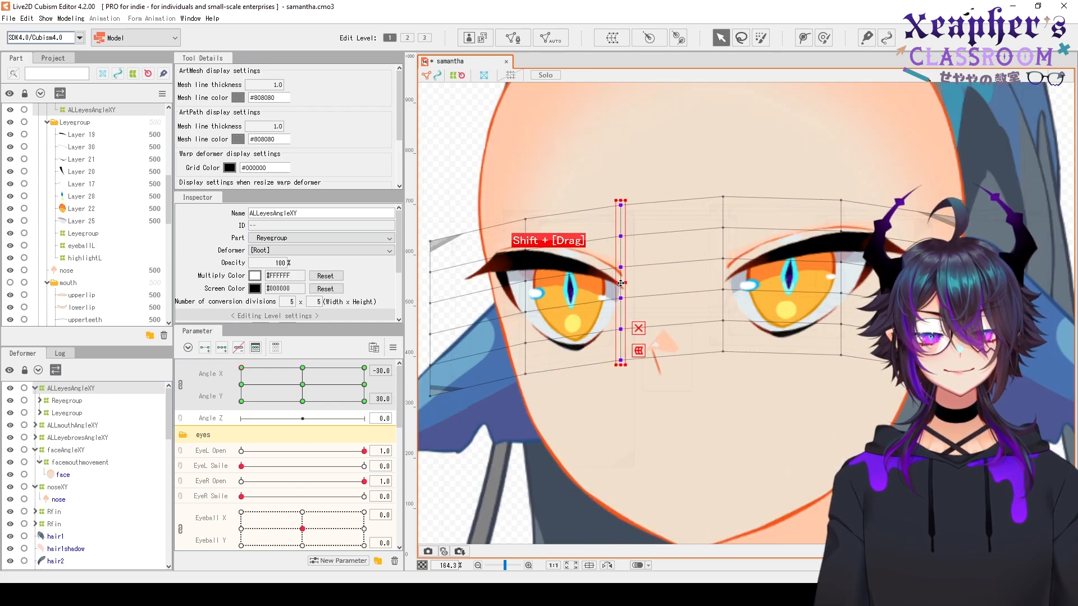
pyautogui.scroll(-3, 598, 276)
pyautogui.click(841, 293)
pyautogui.moveTo(243, 372); pyautogui.dragTo(165, 340)
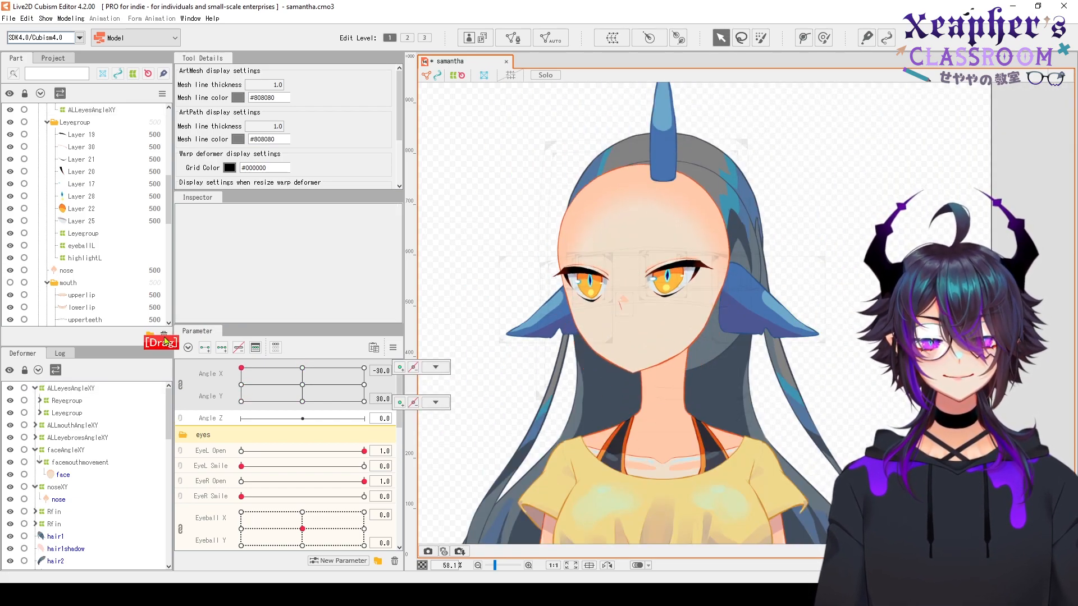
# Unlink Angle X and Angle Y, and reflect ALLeyesAngleXY's motion horizontally from Angle X -30 at Angle Y 30
pyautogui.scroll(2, 726, 285)
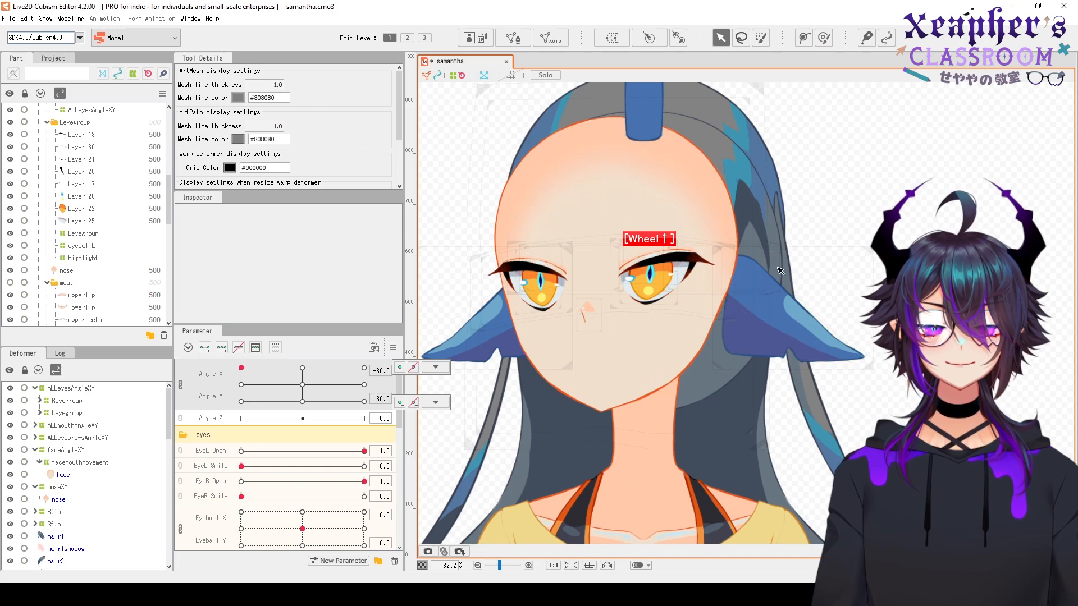
pyautogui.click(732, 260)
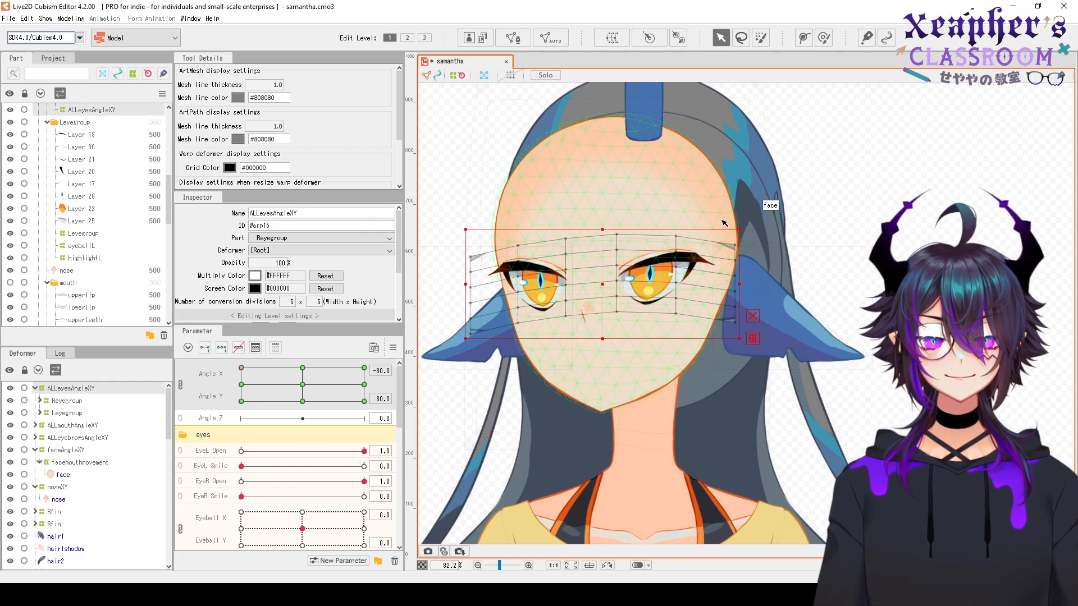
pyautogui.scroll(-2, 695, 327)
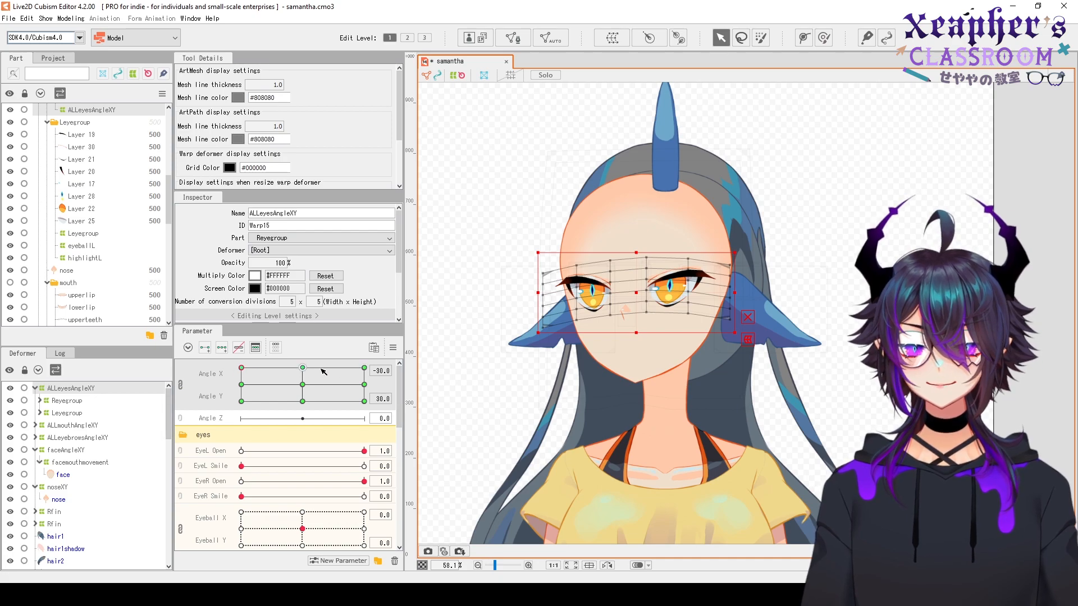
pyautogui.rightClick(241, 402)
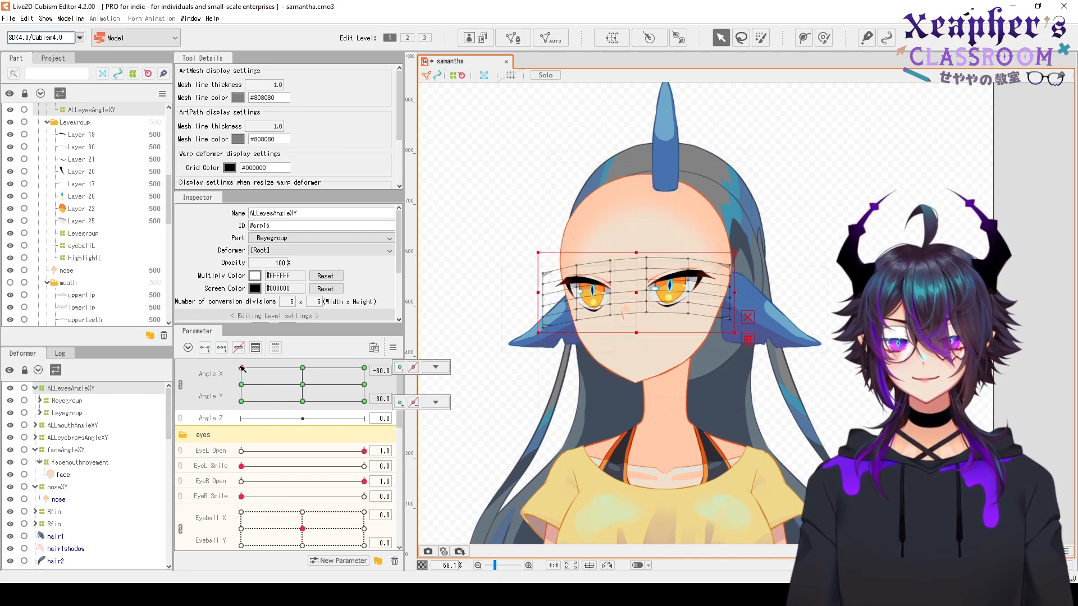
pyautogui.click(181, 385)
pyautogui.click(393, 349)
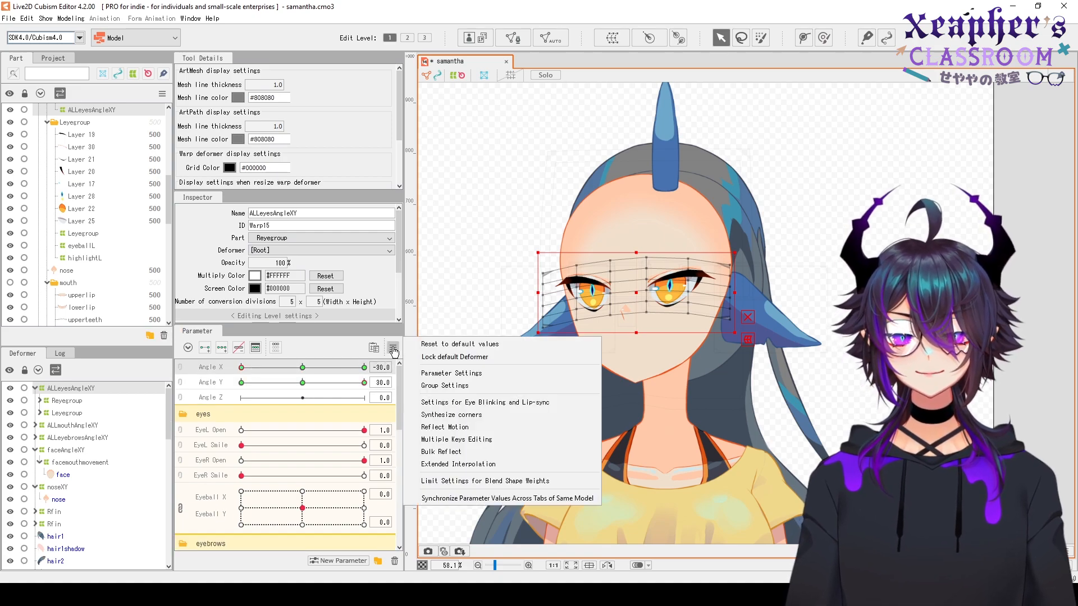
pyautogui.click(445, 427)
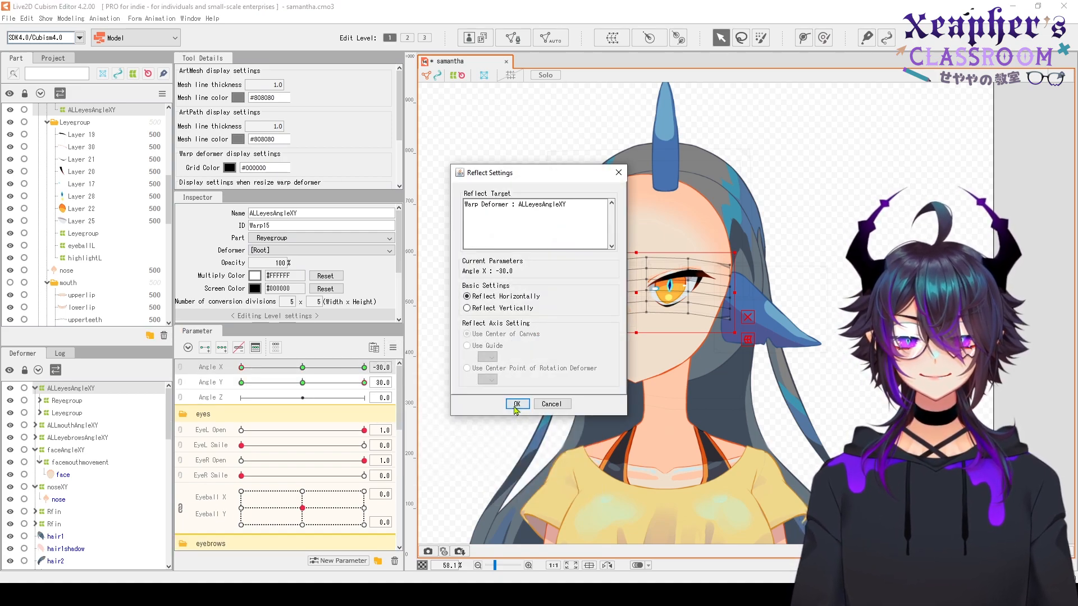
pyautogui.click(516, 408)
pyautogui.rightClick(364, 369)
pyautogui.moveTo(363, 369); pyautogui.dragTo(213, 370)
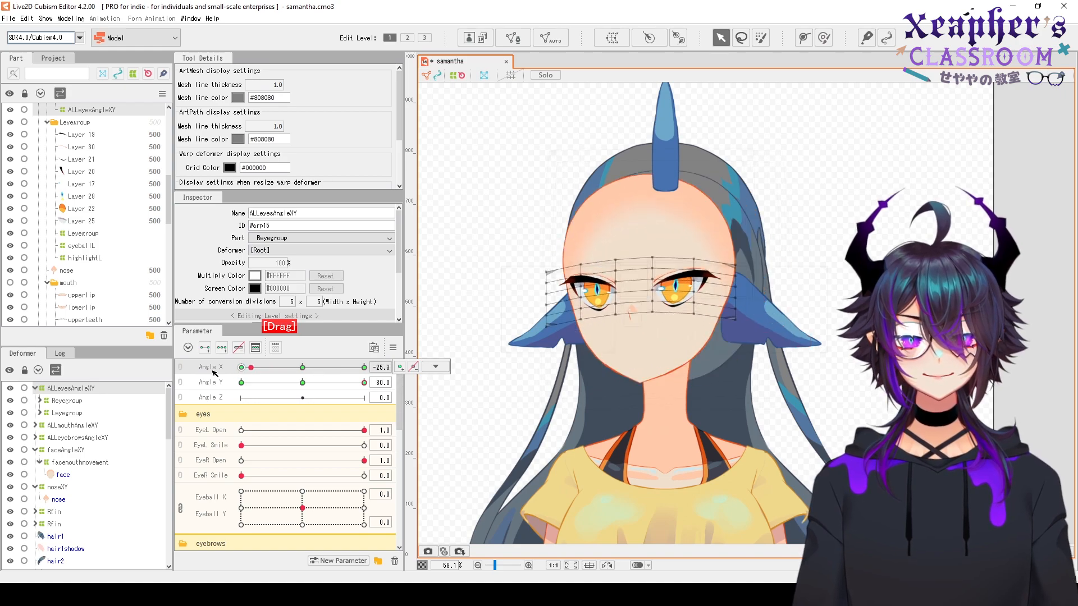
# Set Angle X and Angle Y to -30 and reflect ALLeyesAngleXY's motion horizontally onto the opposite side
pyautogui.rightClick(303, 369)
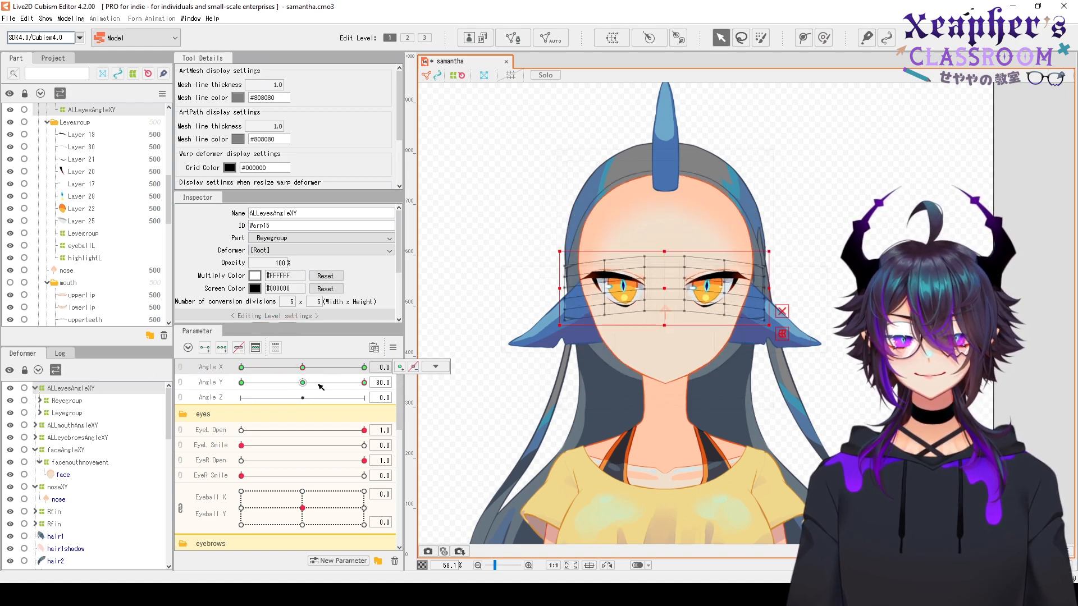
pyautogui.rightClick(301, 383)
pyautogui.moveTo(303, 383); pyautogui.dragTo(127, 375)
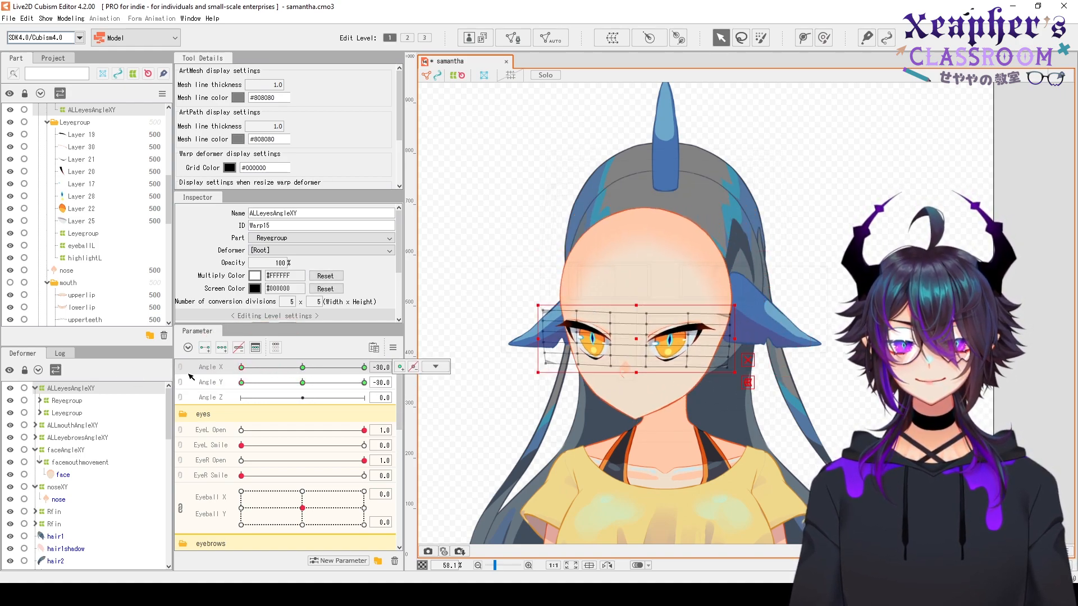
pyautogui.click(394, 348)
pyautogui.click(445, 432)
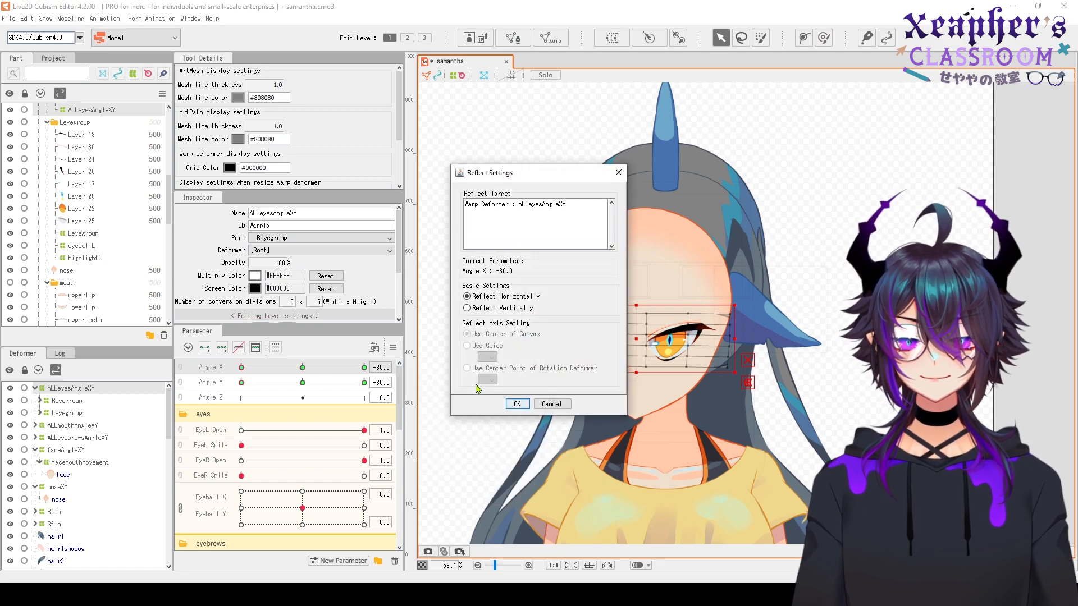
pyautogui.click(512, 404)
pyautogui.moveTo(365, 368)
pyautogui.mouseDown()
pyautogui.moveTo(242, 367)
pyautogui.moveTo(365, 367)
pyautogui.mouseUp()
# Relink Angle X and Angle Y, and preview the combined head movement before returning both parameters to 0
pyautogui.click(180, 368)
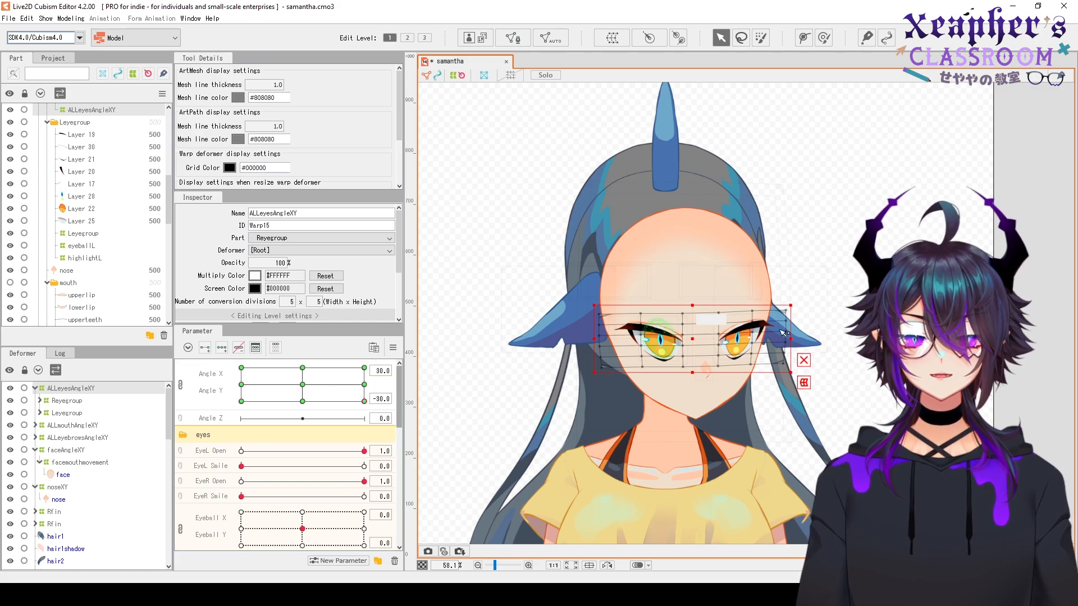
pyautogui.click(1034, 277)
pyautogui.moveTo(269, 385); pyautogui.dragTo(141, 377)
pyautogui.rightClick(243, 381)
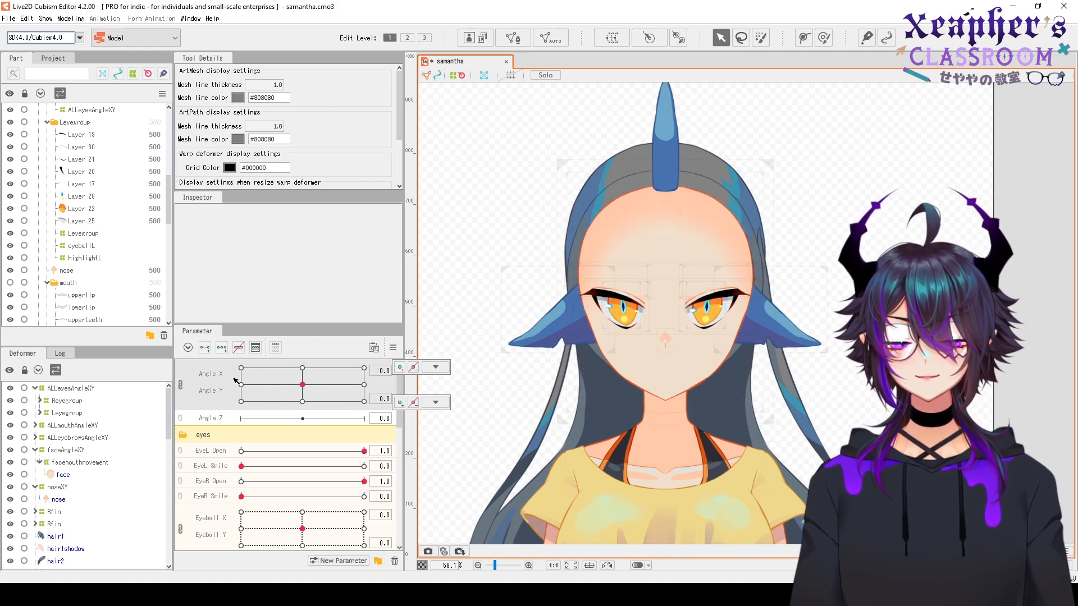
# Make the Reyebrow and Leyebrow layers visible and select their shared ALLeyebrowsAngleXY warp deformer
pyautogui.scroll(9, 120, 209)
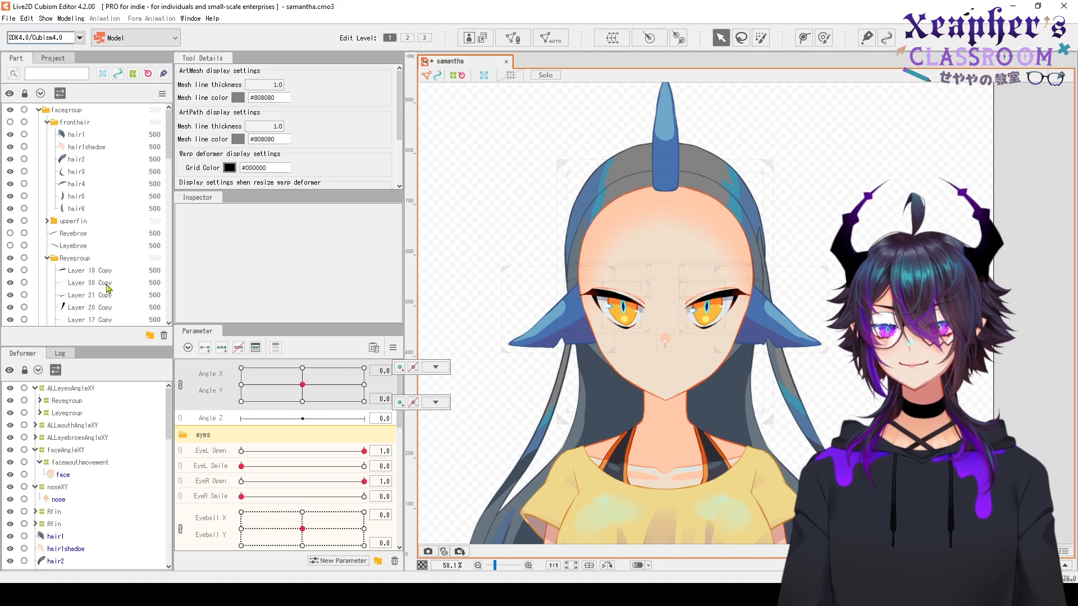
pyautogui.click(10, 233)
pyautogui.click(78, 236)
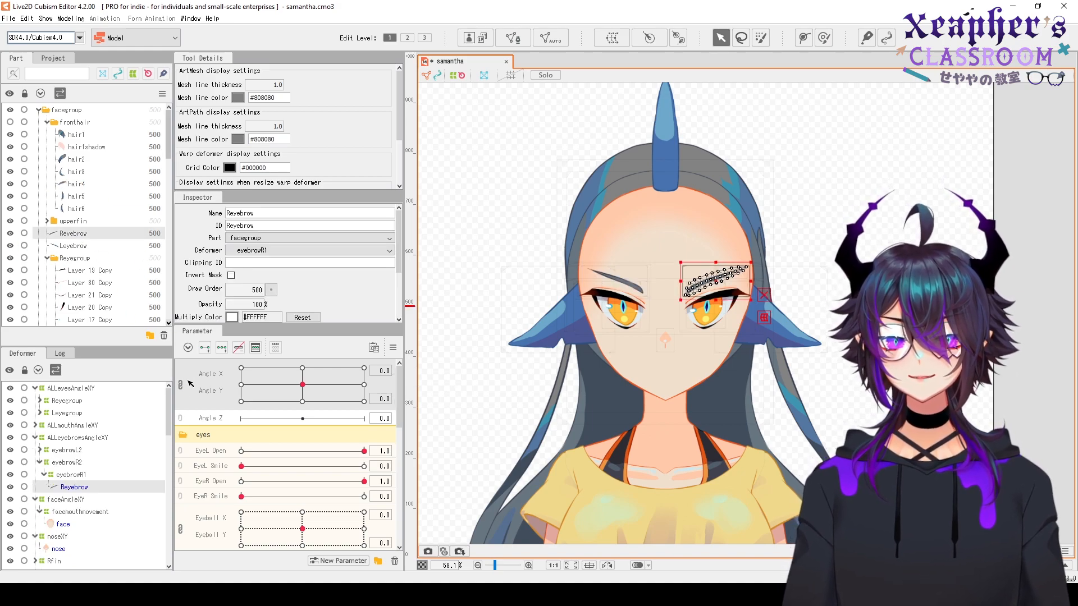
pyautogui.click(73, 476)
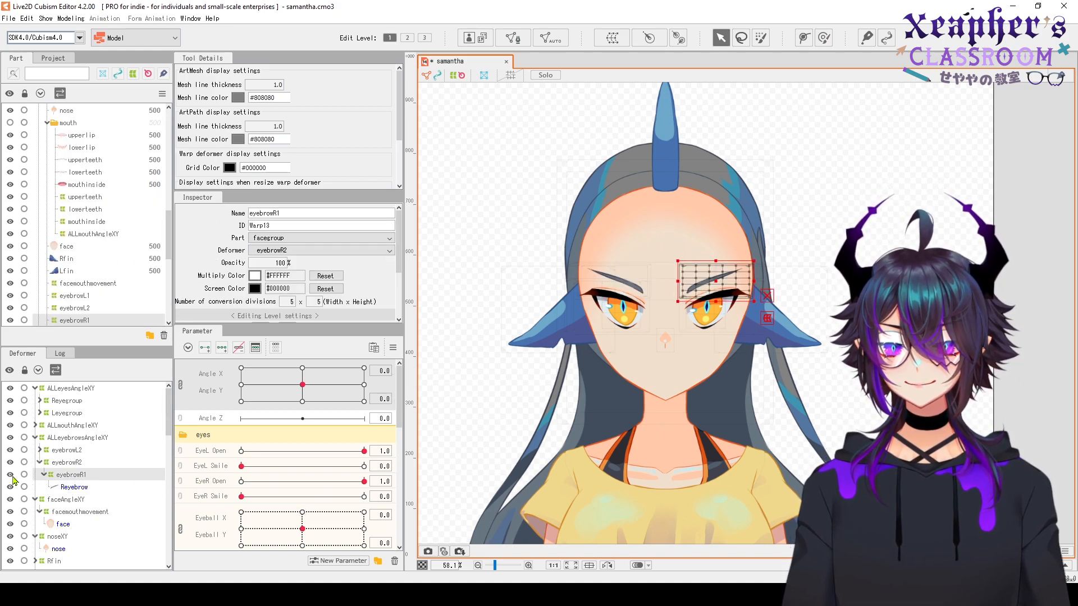
pyautogui.click(96, 437)
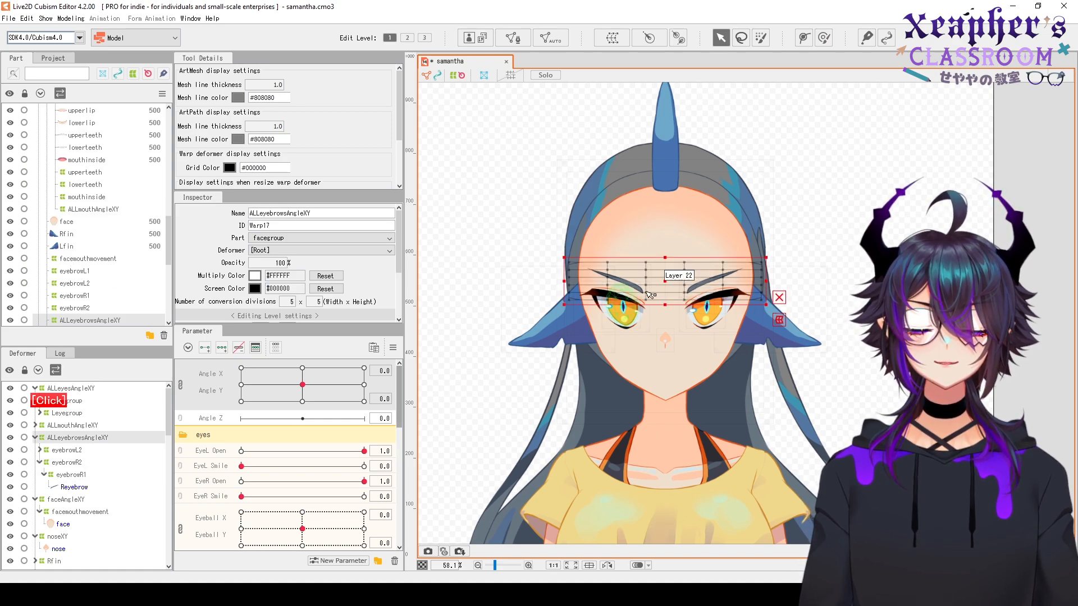
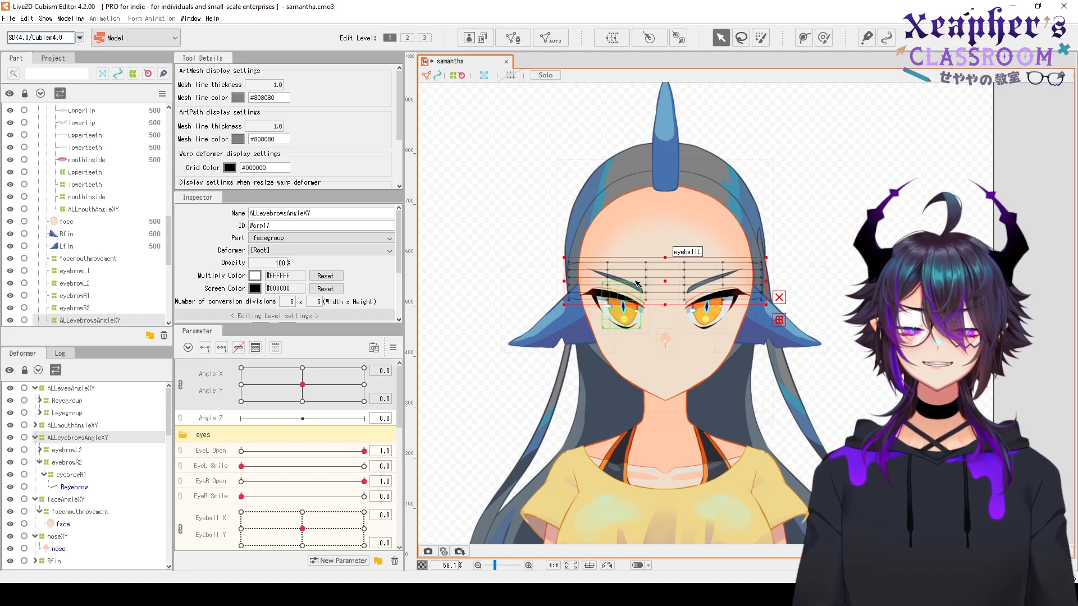
# Unlink Angle X and Angle Y, add three Angle X keys to the ALLeyebrowsAngleXY deformer, and set Angle X to -30
pyautogui.scroll(3, 668, 298)
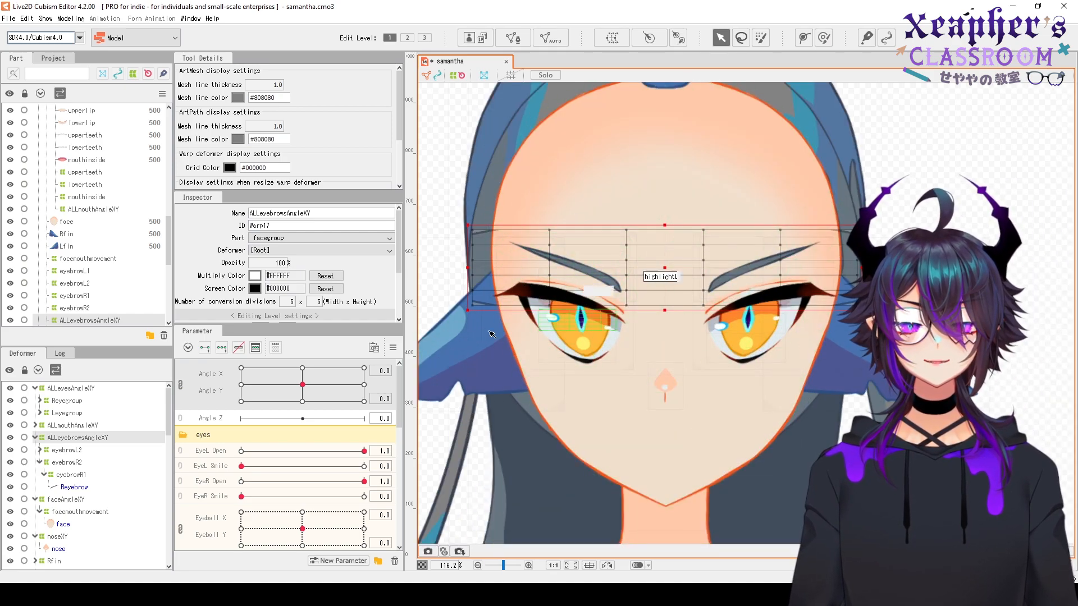
pyautogui.click(179, 387)
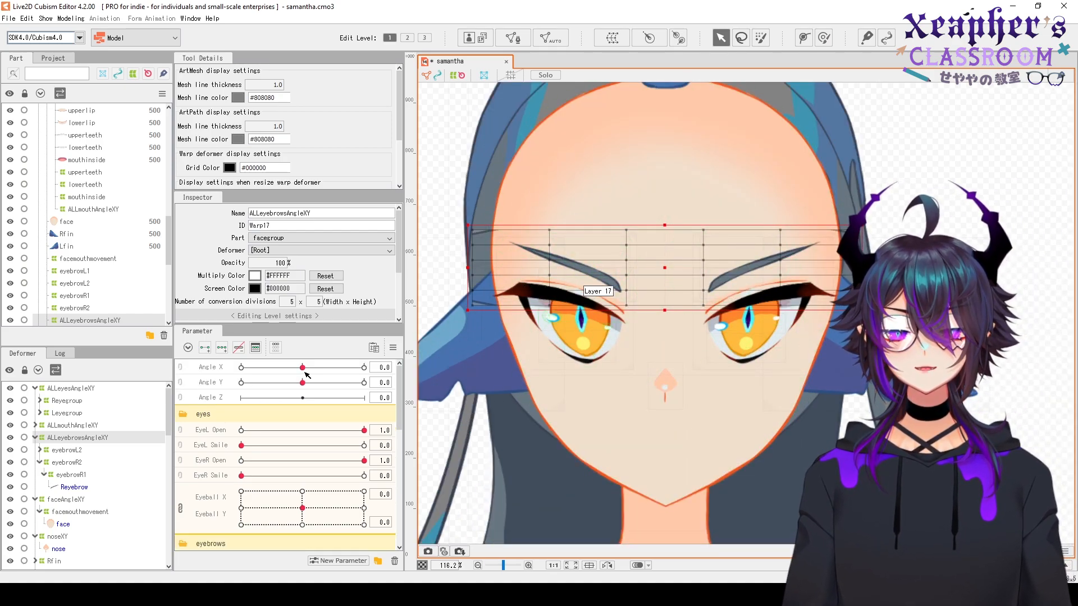
pyautogui.moveTo(302, 367); pyautogui.dragTo(241, 367)
pyautogui.press('space')
pyautogui.moveTo(617, 243); pyautogui.dragTo(760, 277)
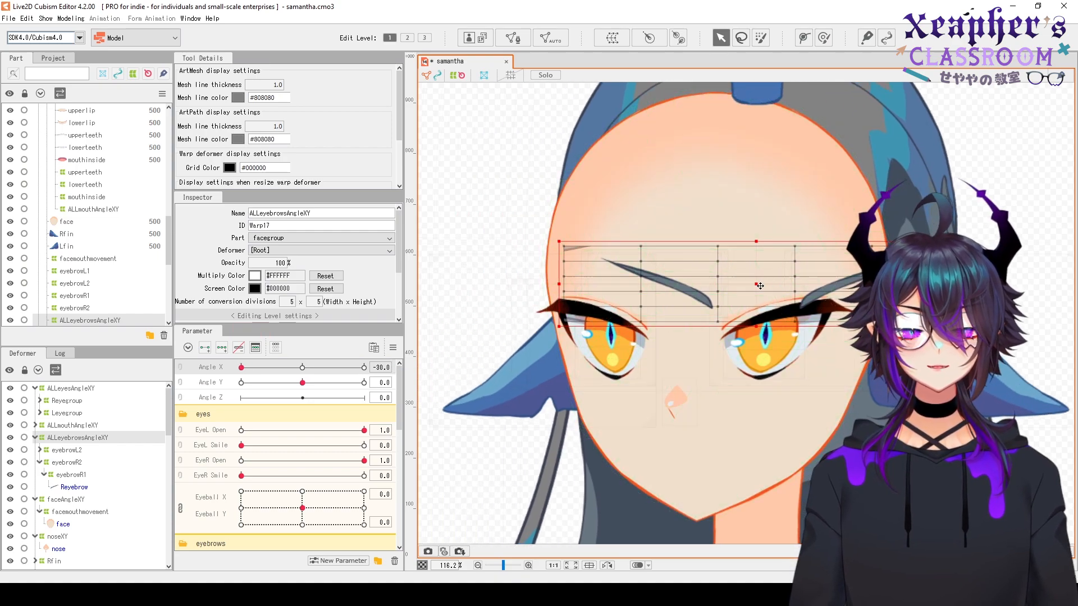
pyautogui.click(222, 349)
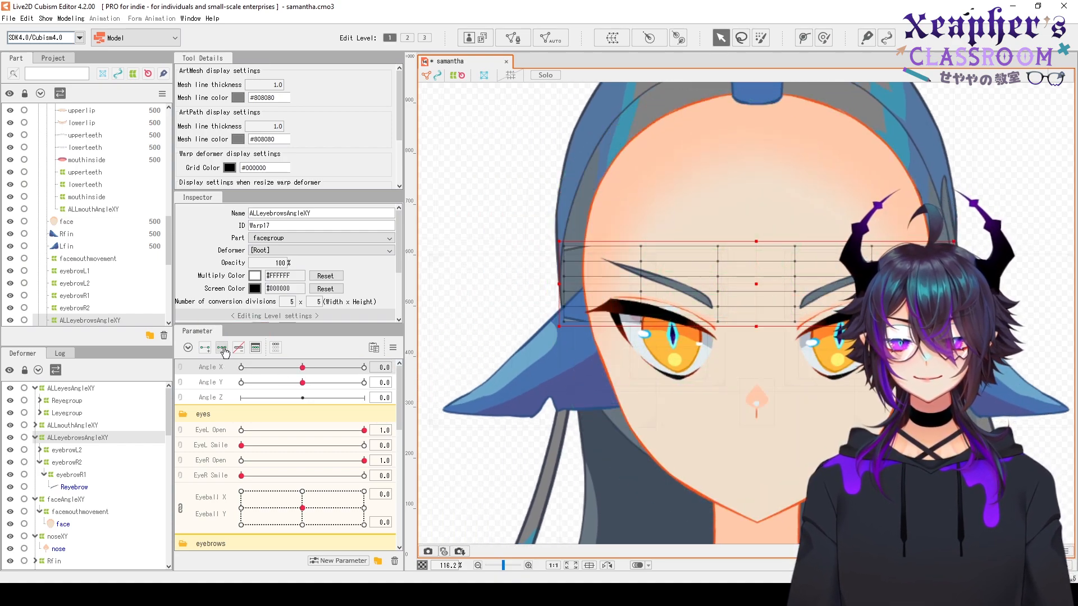
pyautogui.moveTo(303, 367); pyautogui.dragTo(242, 367)
pyautogui.press('space')
pyautogui.moveTo(603, 289); pyautogui.dragTo(660, 299)
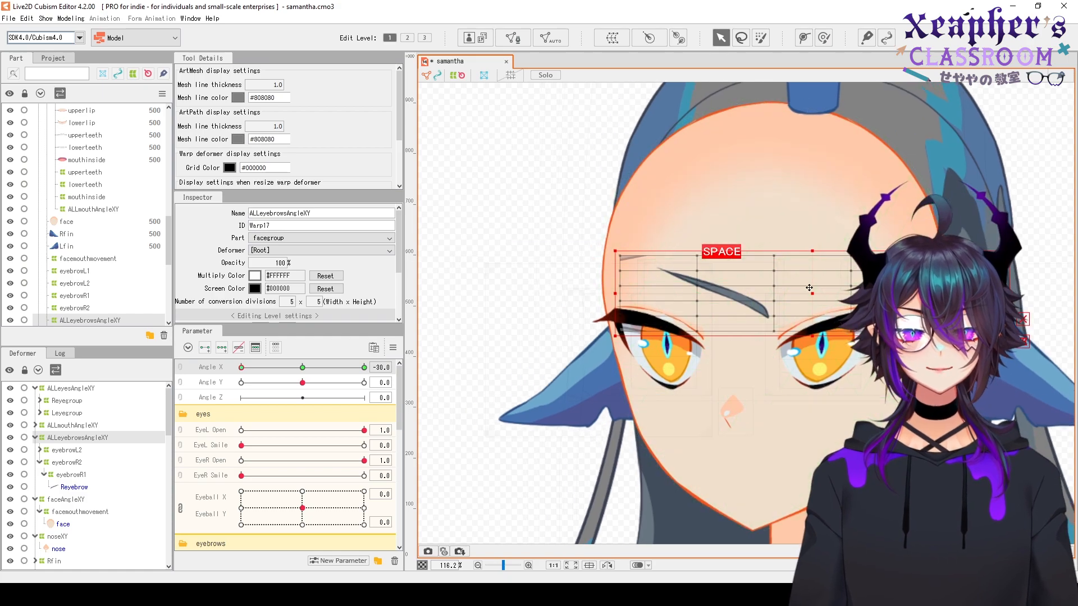
# Switch to edit level 2 and shift the eyebrow deformer's control points at Angle X -30 so the brows follow the turned face
pyautogui.press('2')
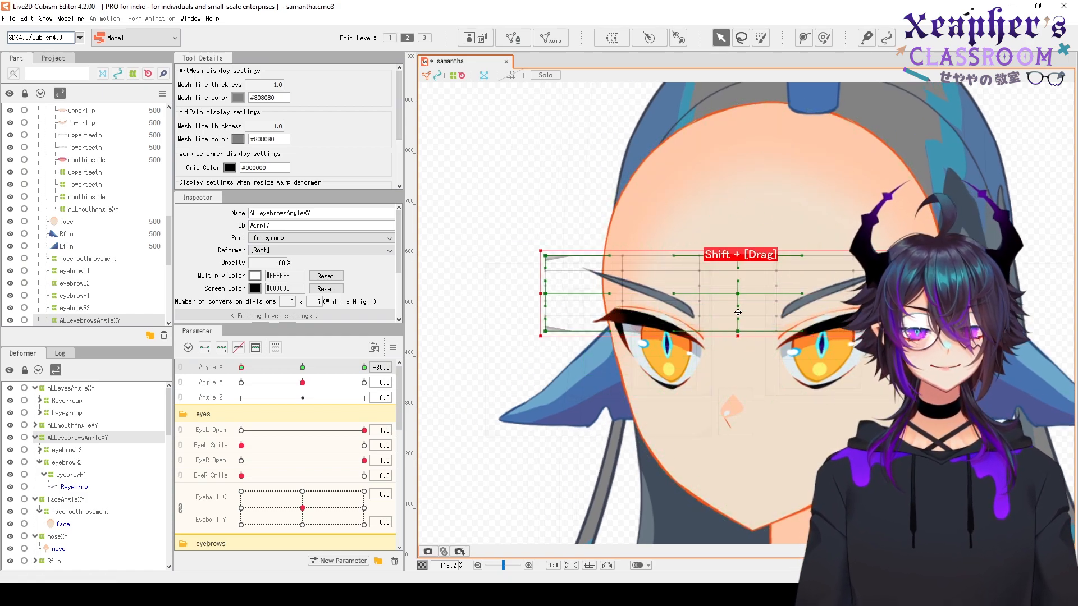
pyautogui.moveTo(487, 197); pyautogui.dragTo(820, 369)
pyautogui.moveTo(538, 294); pyautogui.dragTo(561, 295)
pyautogui.moveTo(541, 209); pyautogui.dragTo(686, 386)
pyautogui.moveTo(566, 295); pyautogui.dragTo(579, 295)
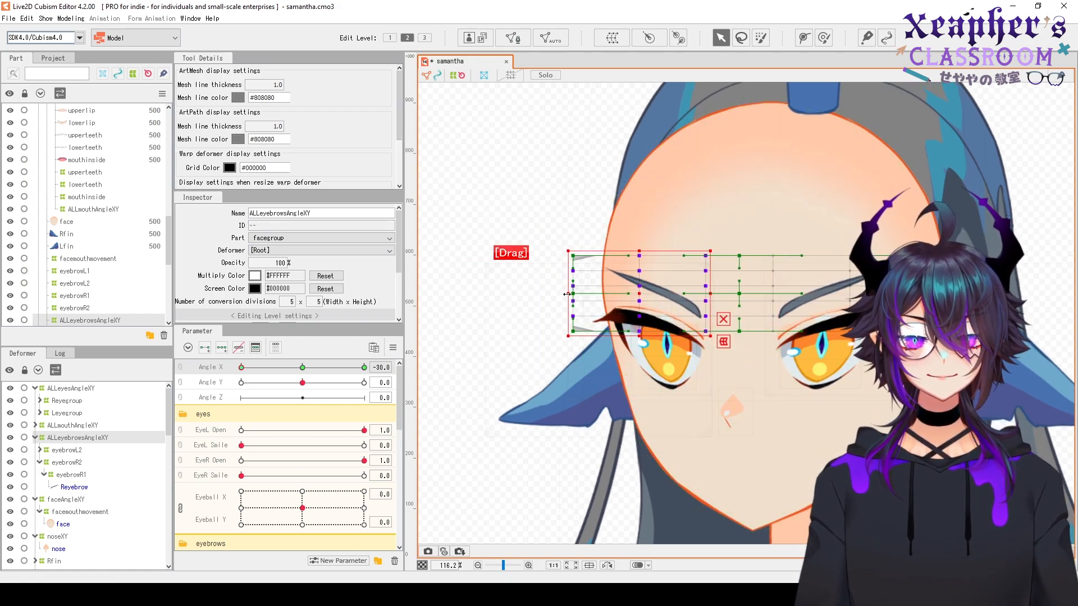
pyautogui.moveTo(945, 231); pyautogui.dragTo(730, 365)
pyautogui.moveTo(809, 249); pyautogui.dragTo(640, 247)
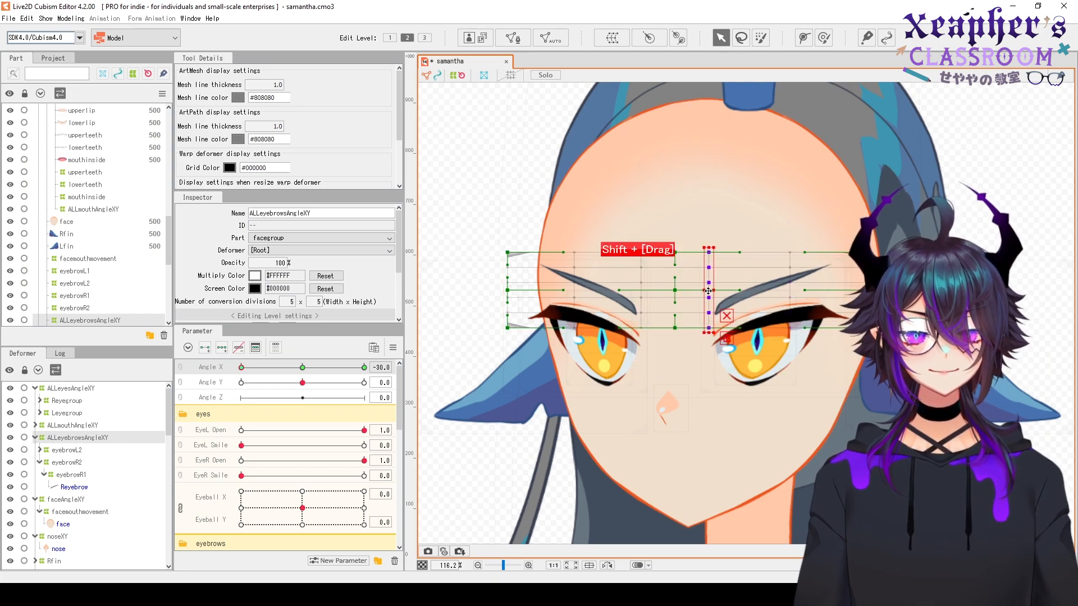
# Fine-tune the outer edge column of the eyebrow deformer at Angle X -30 and return Angle X to 0
pyautogui.scroll(-3, 702, 292)
pyautogui.hotkey('ctrl', 'z')
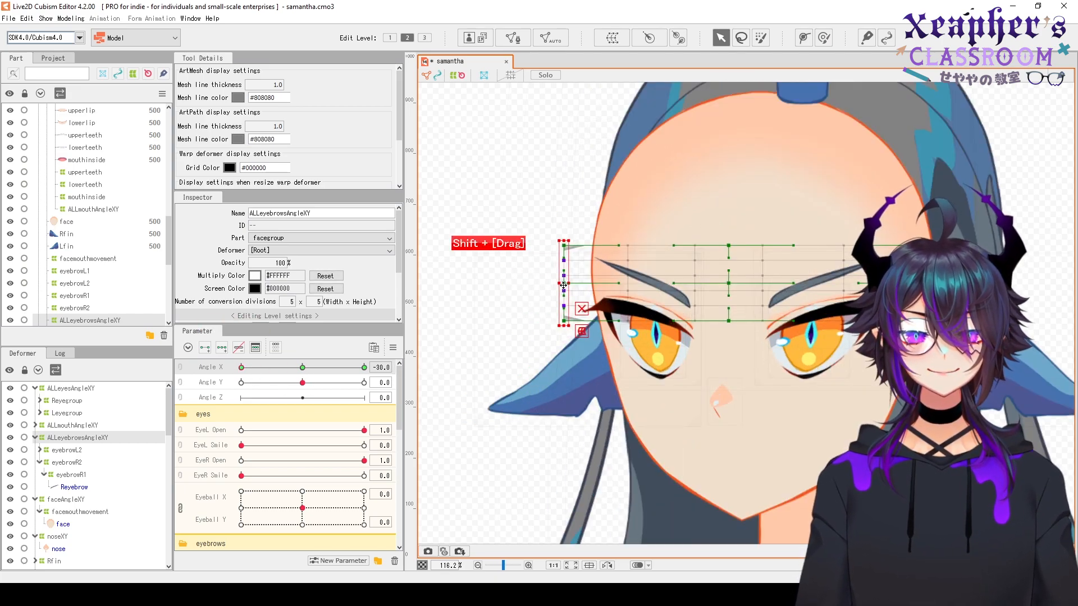
pyautogui.hotkey('ctrl', 'z')
pyautogui.rightClick(669, 205)
pyautogui.press('Escape')
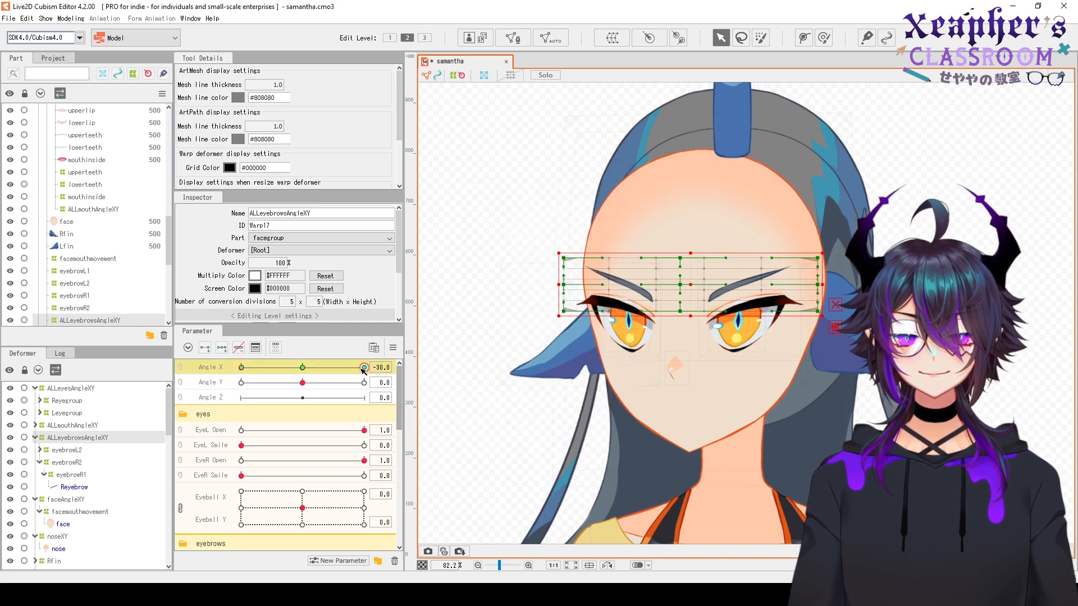
pyautogui.moveTo(242, 367); pyautogui.dragTo(304, 369)
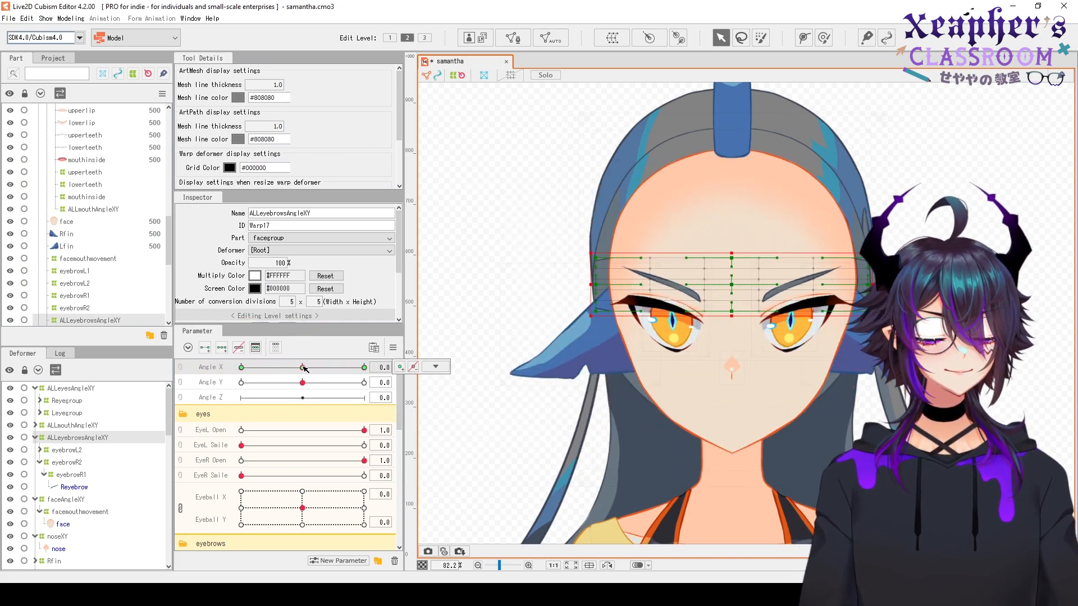
# Pose the eyebrow deformer on Angle Y, lowering it at -30 and raising it at 30 with its outer columns curved down
pyautogui.click(242, 382)
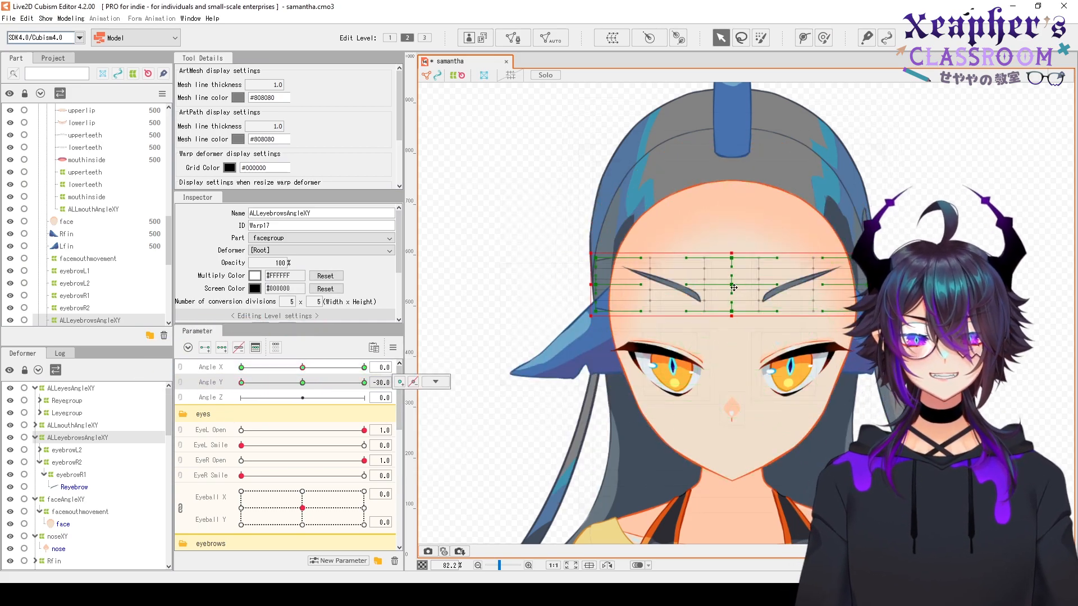
pyautogui.click(364, 382)
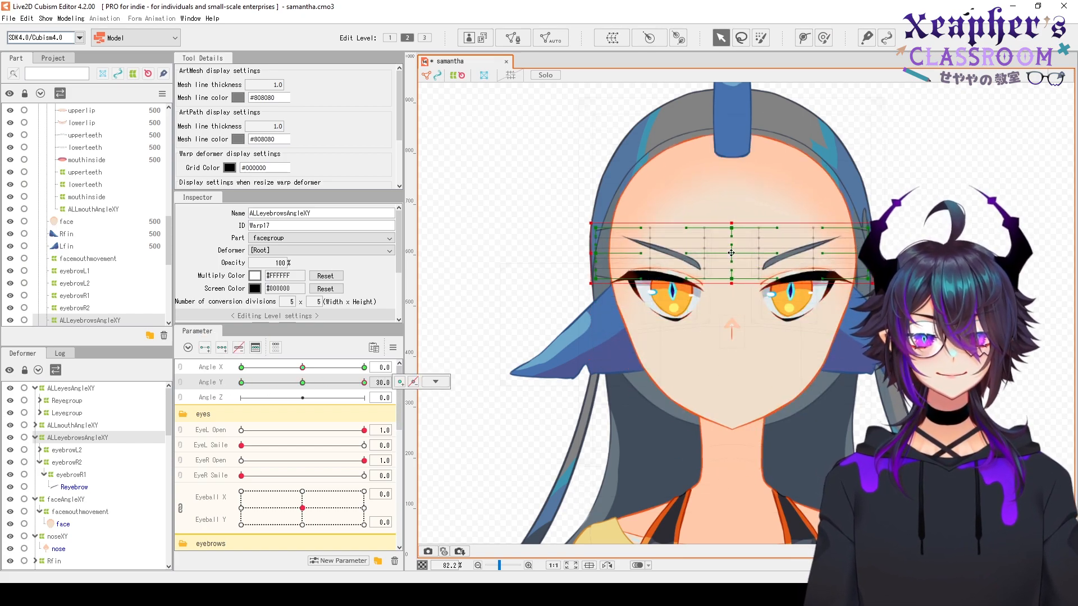
pyautogui.moveTo(561, 197); pyautogui.dragTo(622, 273)
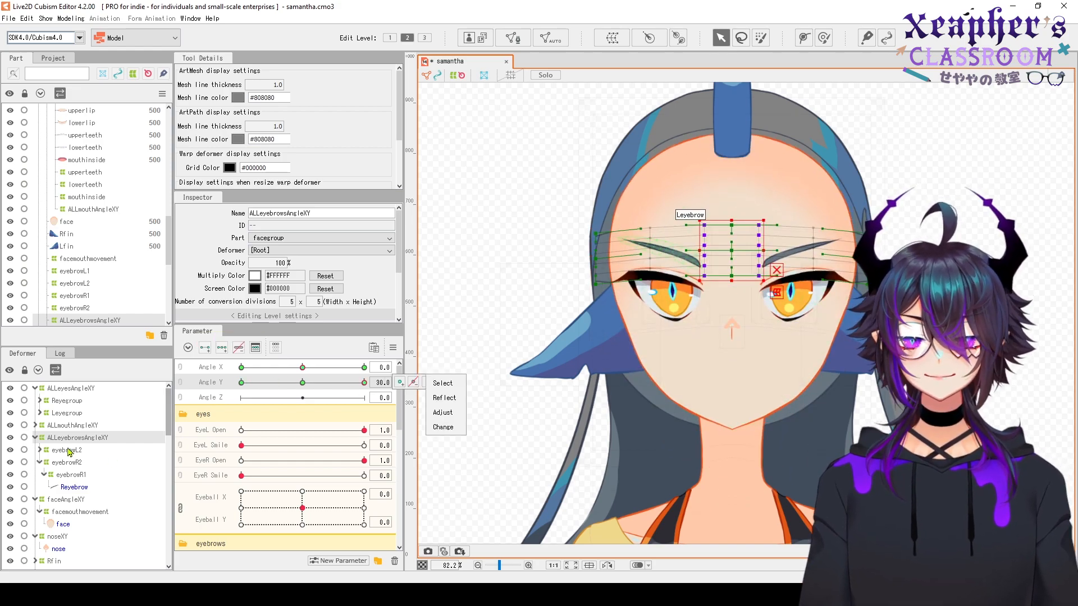
pyautogui.click(732, 257)
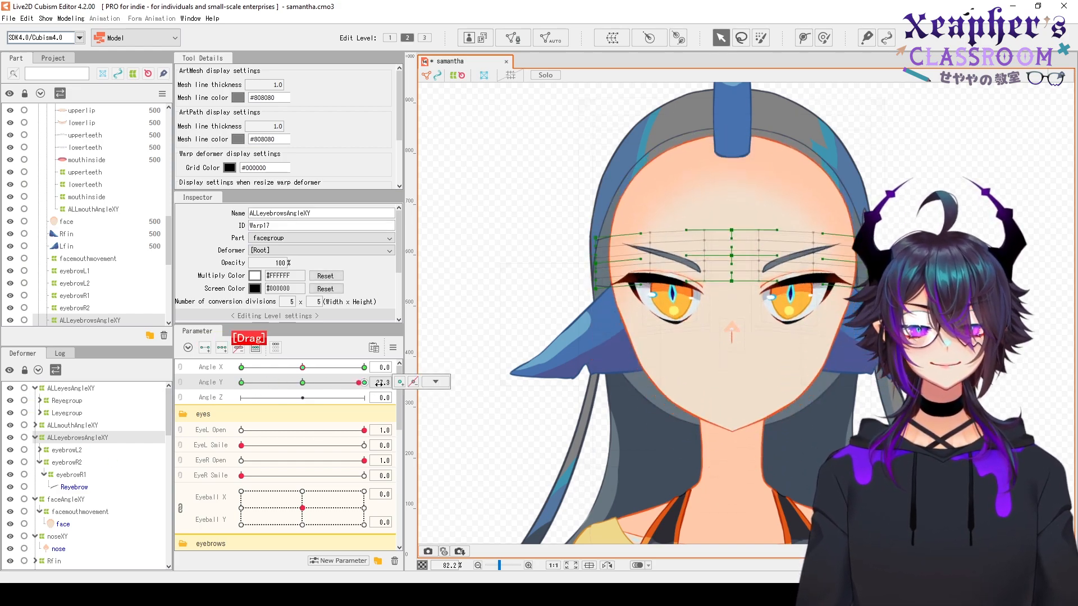
# Link Angle X and Angle Y, synthesize the corners for the eyebrow deformer, and select the corner at Angle X -30, Angle Y 30
pyautogui.click(336, 387)
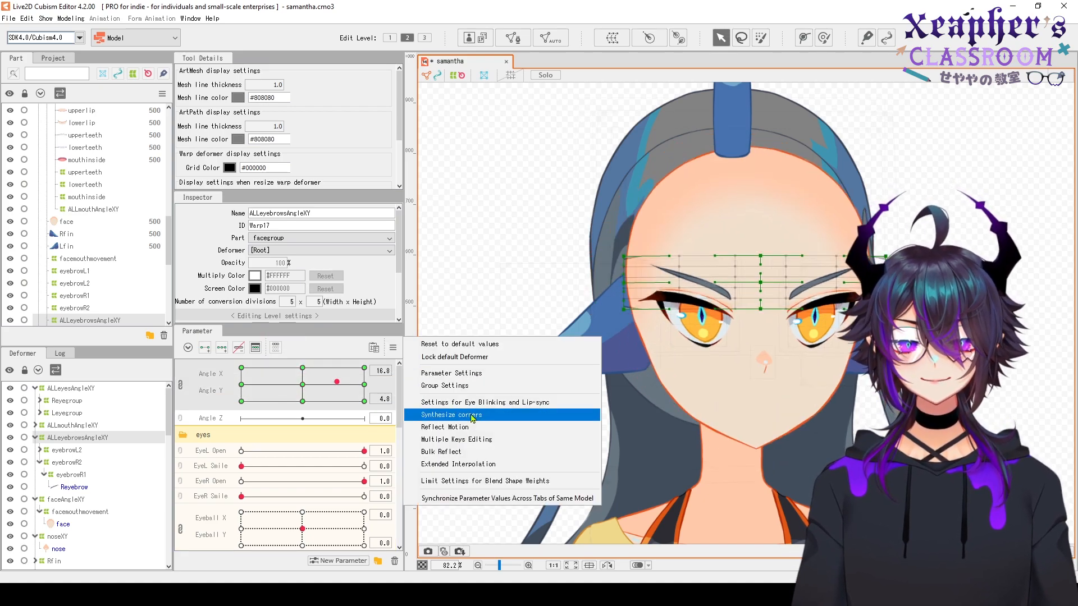
pyautogui.click(241, 368)
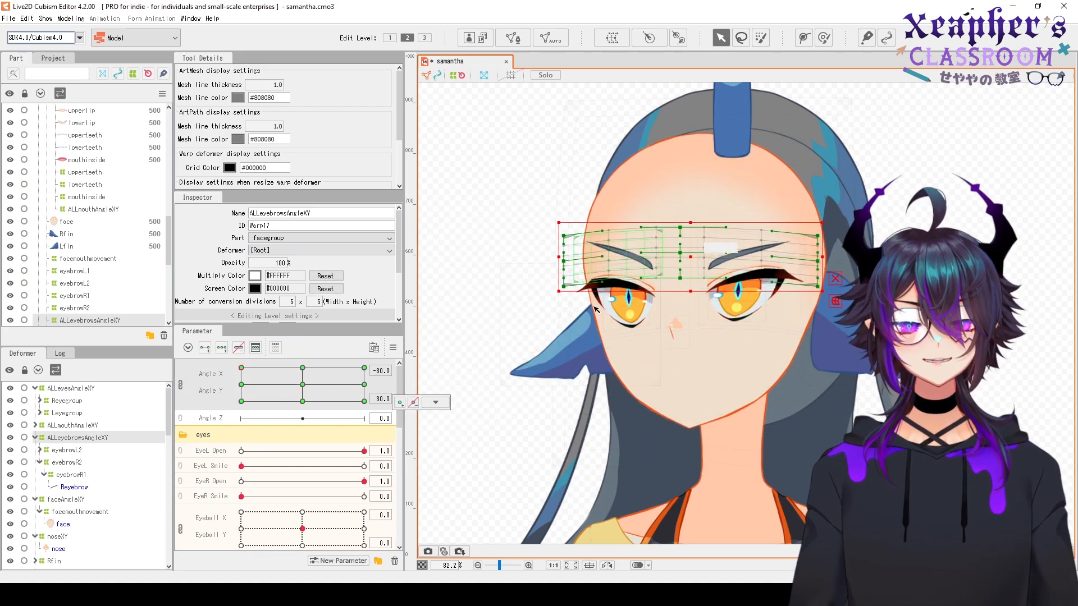
# Reshape the eyebrow deformer's control columns at Angle X -30, Angle Y 30 so both brows tilt with the turned, raised face
pyautogui.moveTo(597, 309); pyautogui.dragTo(651, 222)
pyautogui.scroll(4, 604, 260)
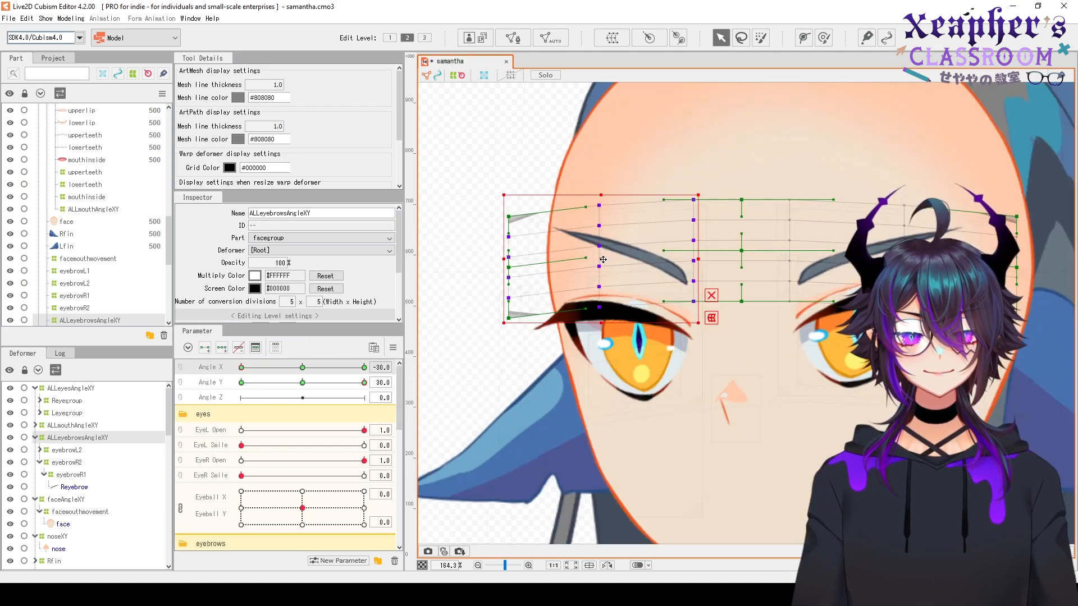
pyautogui.moveTo(603, 260); pyautogui.dragTo(881, 252)
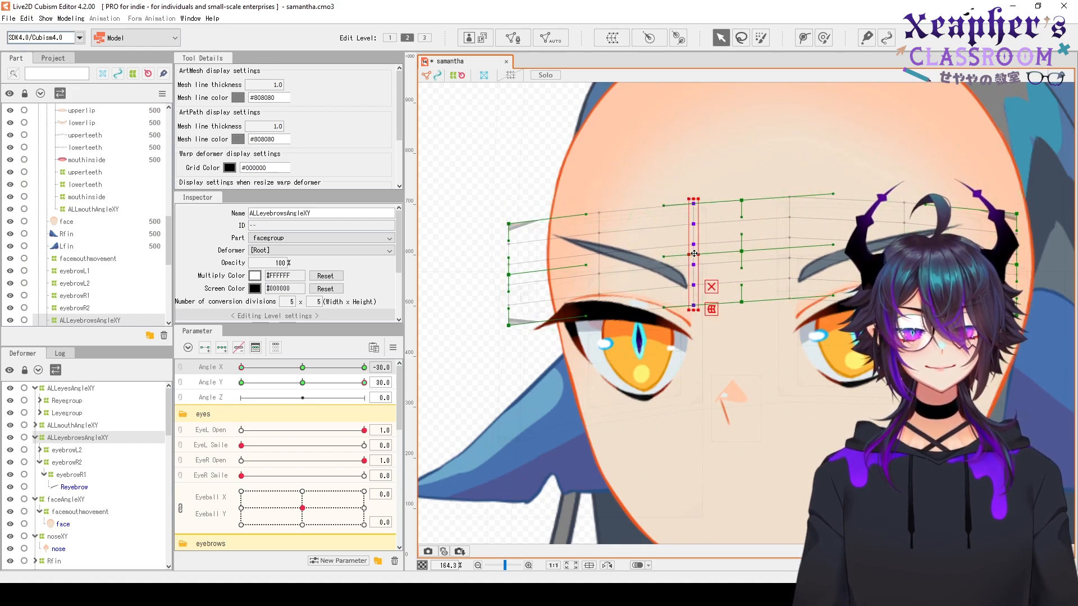
pyautogui.hscroll(3, 734, 166)
pyautogui.hscroll(-3, 839, 250)
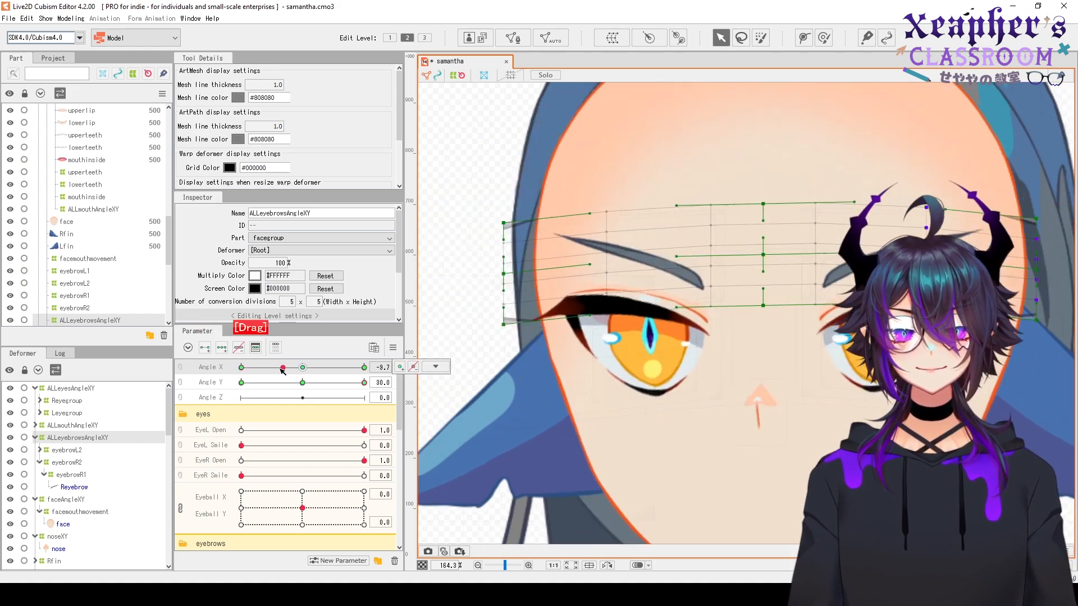
pyautogui.moveTo(464, 175); pyautogui.dragTo(589, 256)
pyautogui.scroll(1, 589, 255)
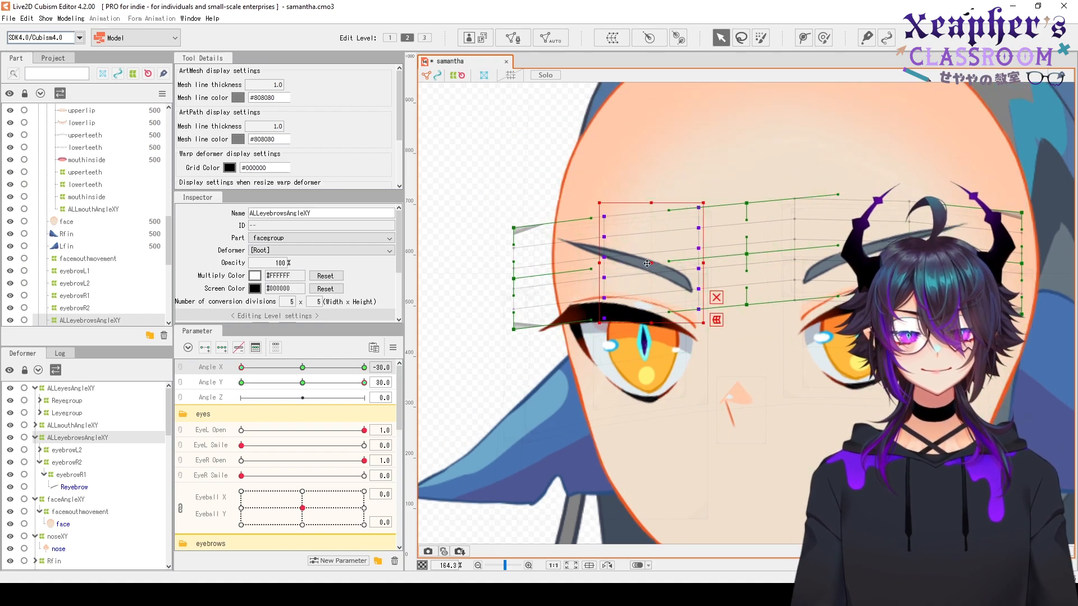
pyautogui.click(699, 260)
pyautogui.hscroll(3, 698, 259)
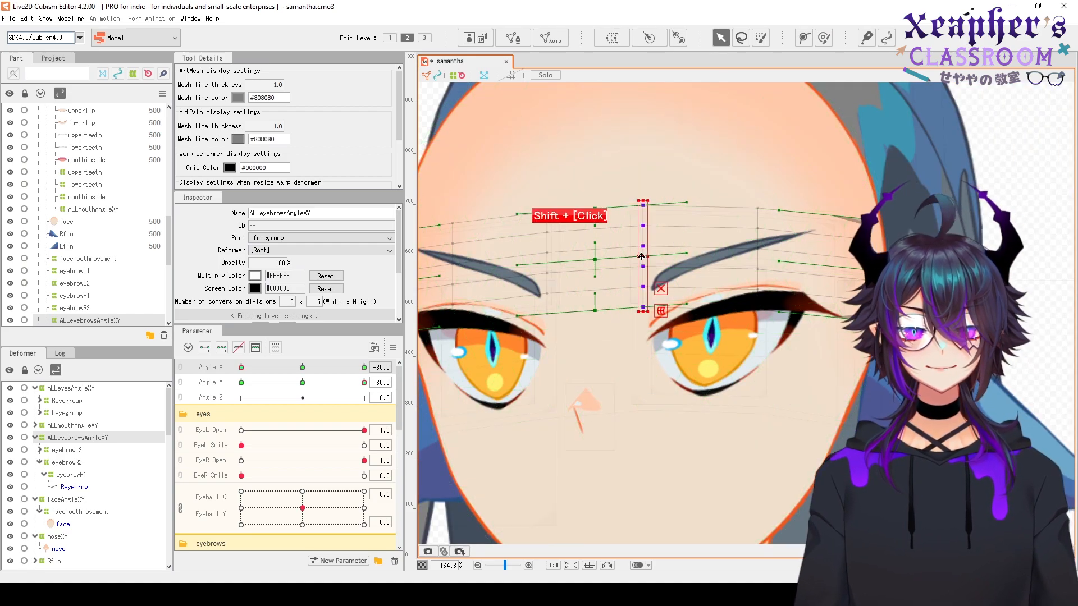
# Compare the Angle X -30, Angle Y 30 corner with the front pose and refine the deformer columns between the eyebrows
pyautogui.scroll(-5, 797, 222)
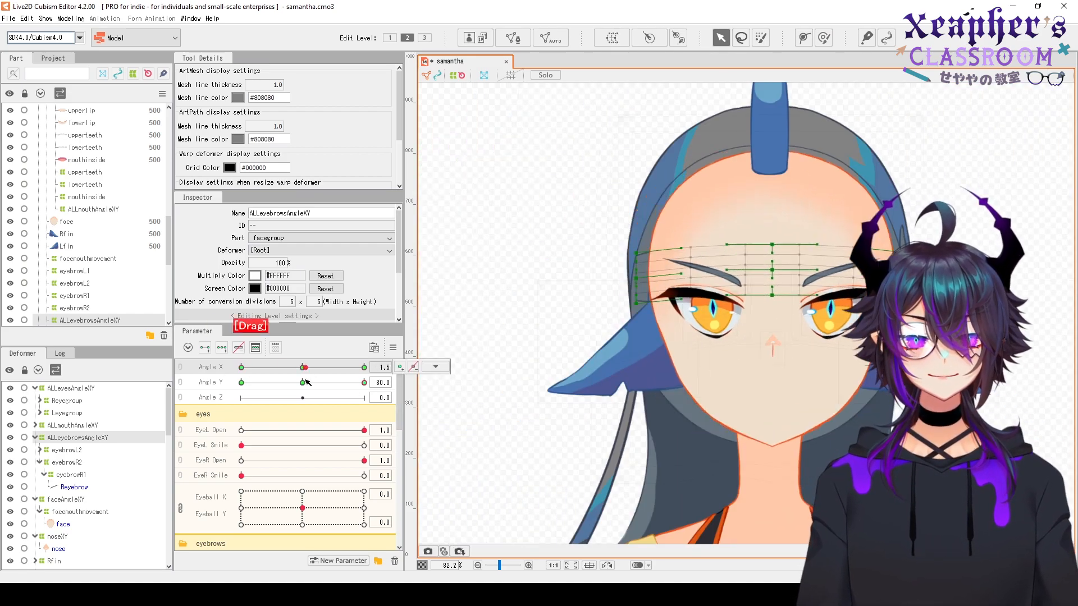
pyautogui.scroll(5, 660, 217)
pyautogui.click(88, 435)
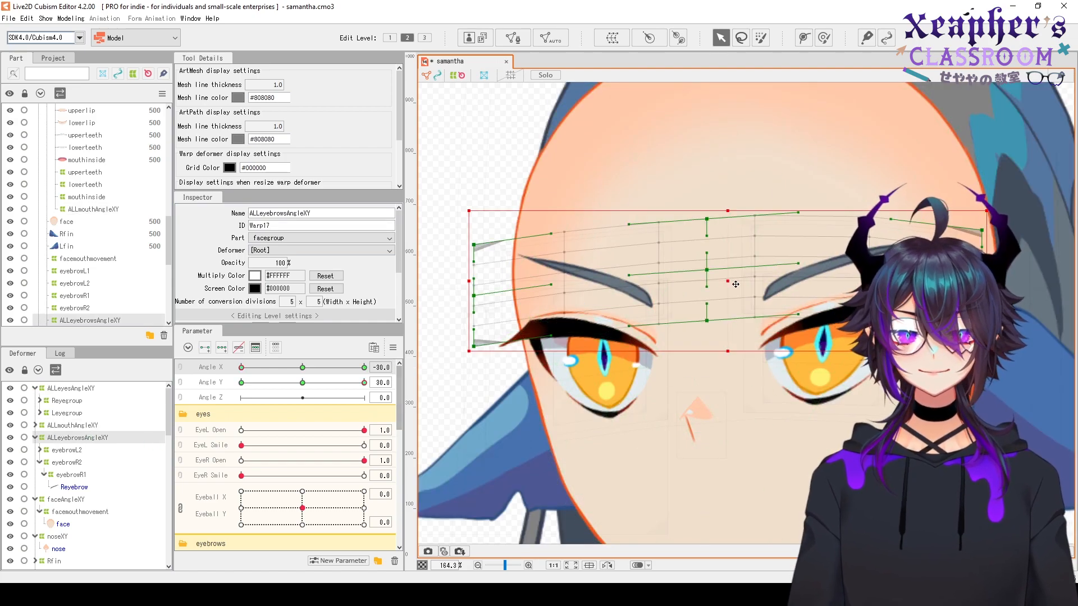
pyautogui.hscroll(3, 618, 292)
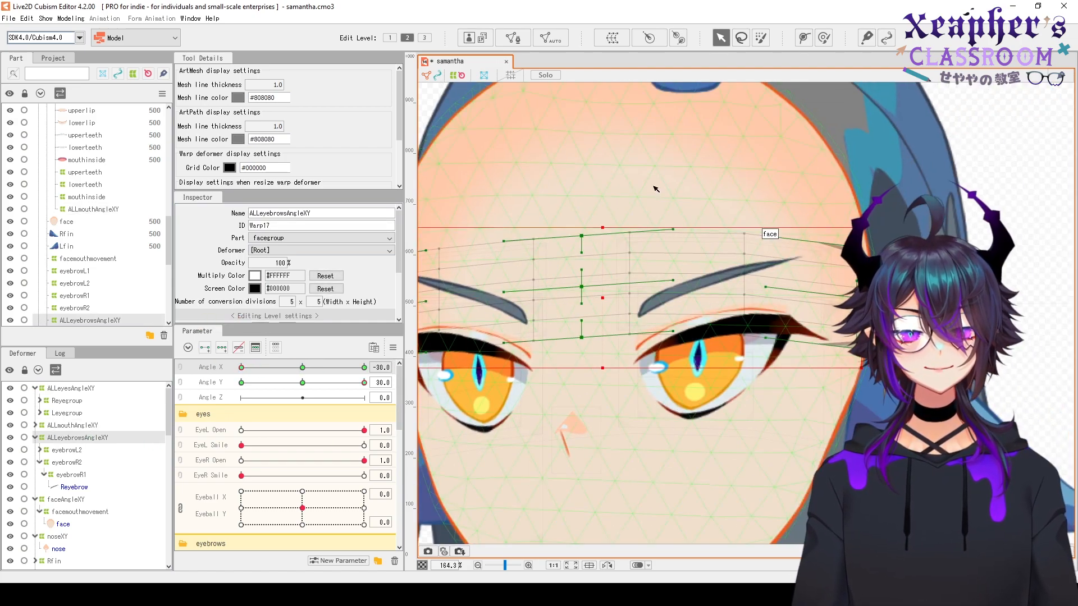
pyautogui.keyDown('shift'); pyautogui.click(805, 291); pyautogui.keyUp('shift')
pyautogui.scroll(-2, 577, 277)
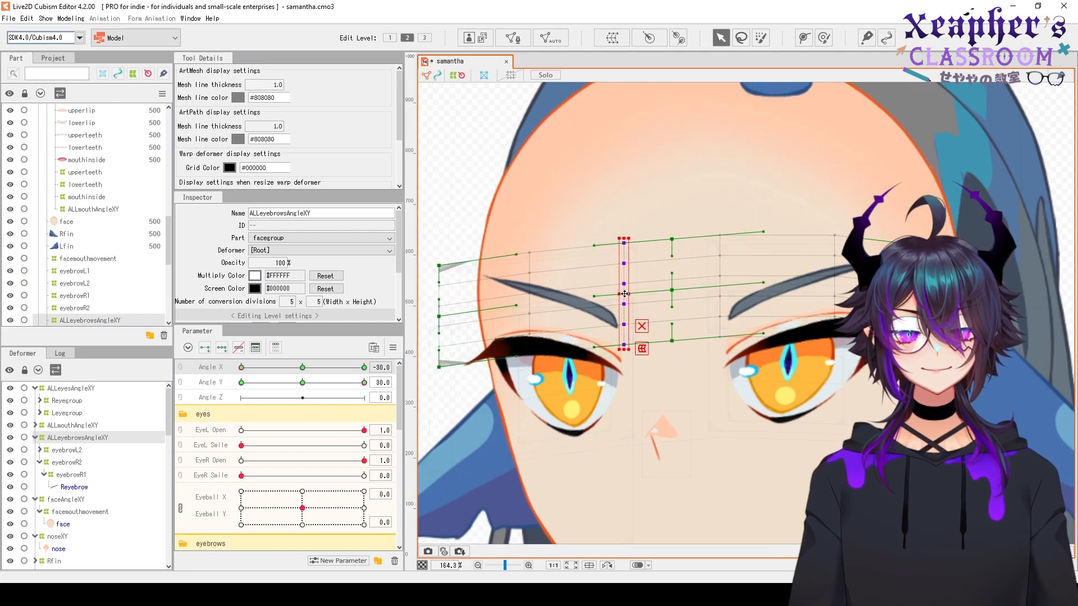
pyautogui.moveTo(241, 367); pyautogui.dragTo(239, 393)
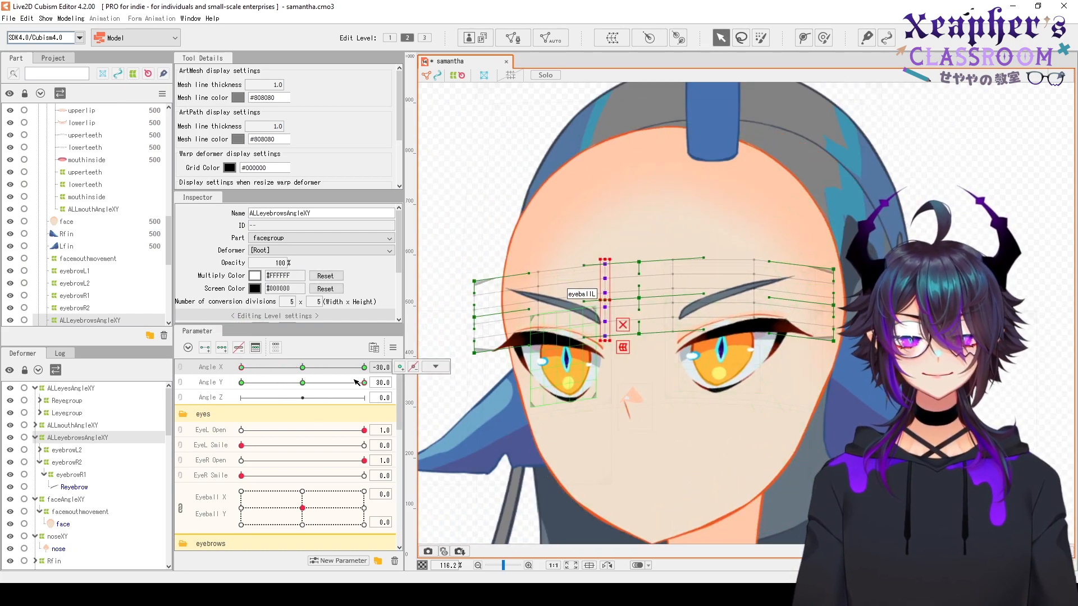
# Reflect the ALLeyebrowsAngleXY deformer's Angle X -30 shape horizontally to the opposite Angle X key
pyautogui.click(77, 438)
pyautogui.moveTo(469, 258); pyautogui.dragTo(626, 385)
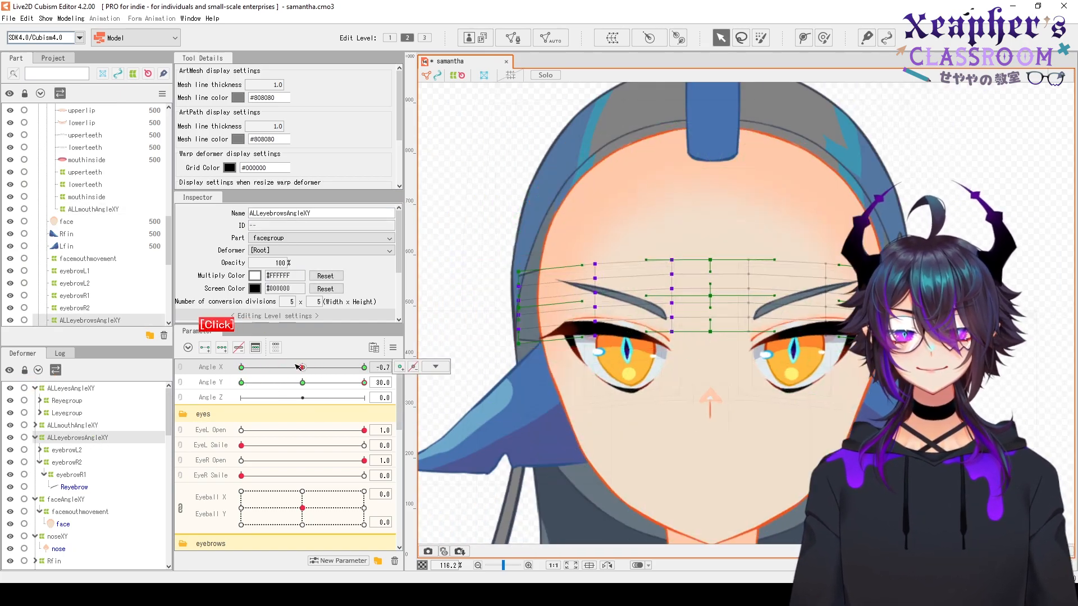
pyautogui.click(160, 321)
pyautogui.click(393, 348)
pyautogui.click(443, 393)
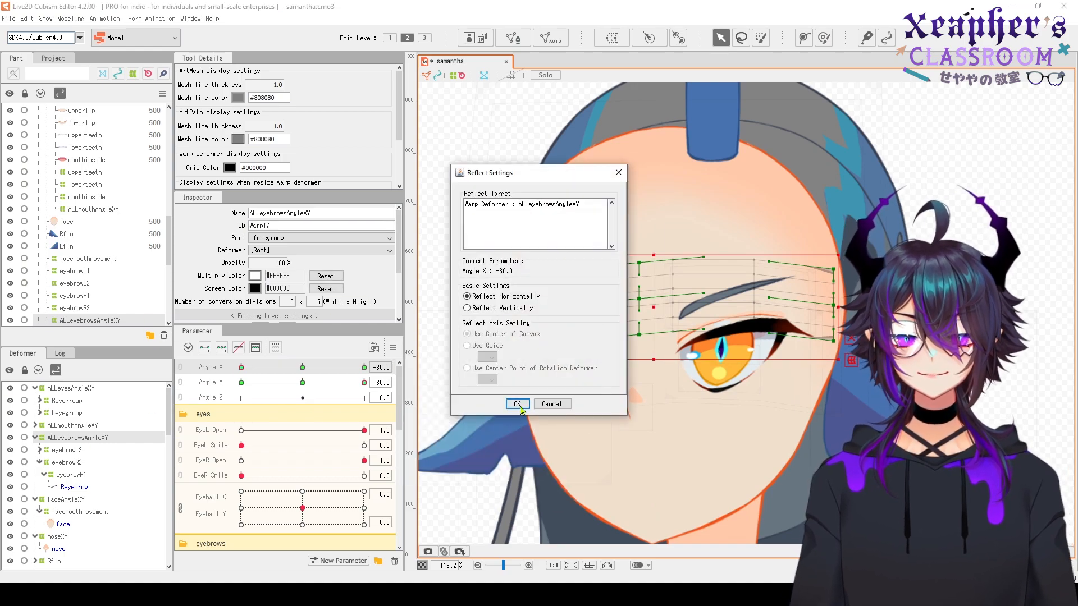
pyautogui.click(517, 341)
# Set Angle Y to -30 with Angle X at -30 and adjust the eyebrow deformer's outer and inner columns for the lowered head
pyautogui.scroll(-2, 554, 400)
pyautogui.scroll(2, 554, 400)
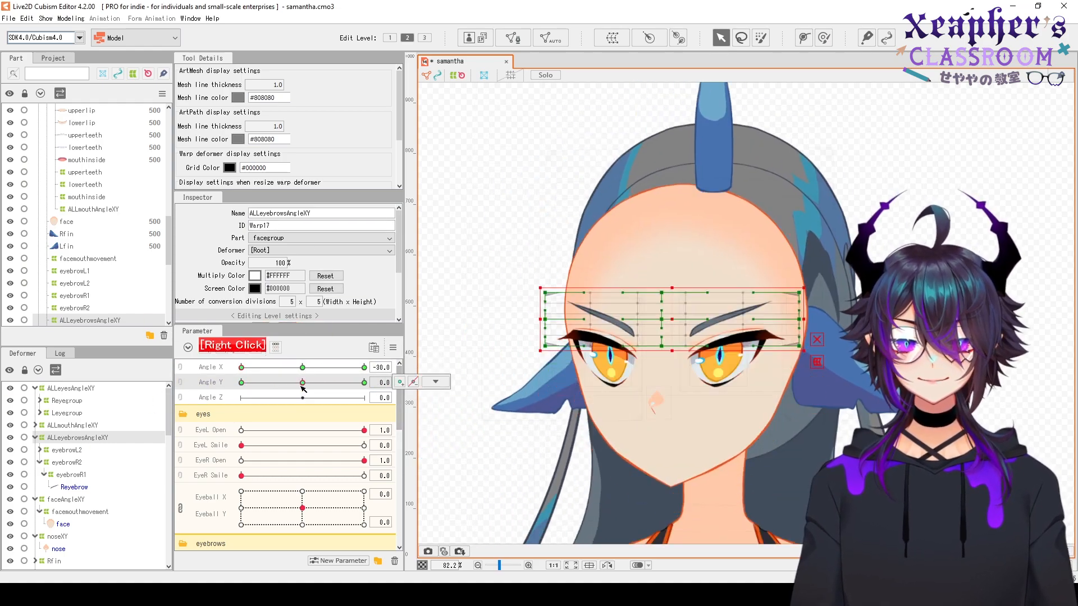
pyautogui.moveTo(493, 264); pyautogui.dragTo(697, 446)
pyautogui.scroll(2, 609, 348)
pyautogui.moveTo(609, 348); pyautogui.dragTo(555, 303)
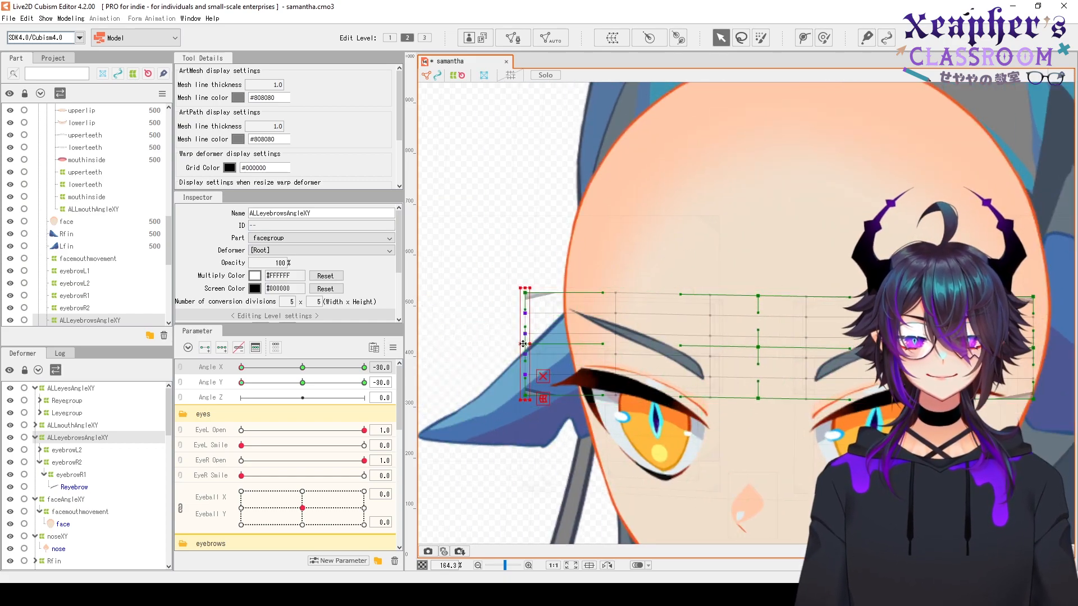
pyautogui.moveTo(523, 344); pyautogui.dragTo(654, 332)
pyautogui.scroll(-2, 573, 260)
pyautogui.scroll(1, 568, 301)
pyautogui.scroll(-1, 655, 303)
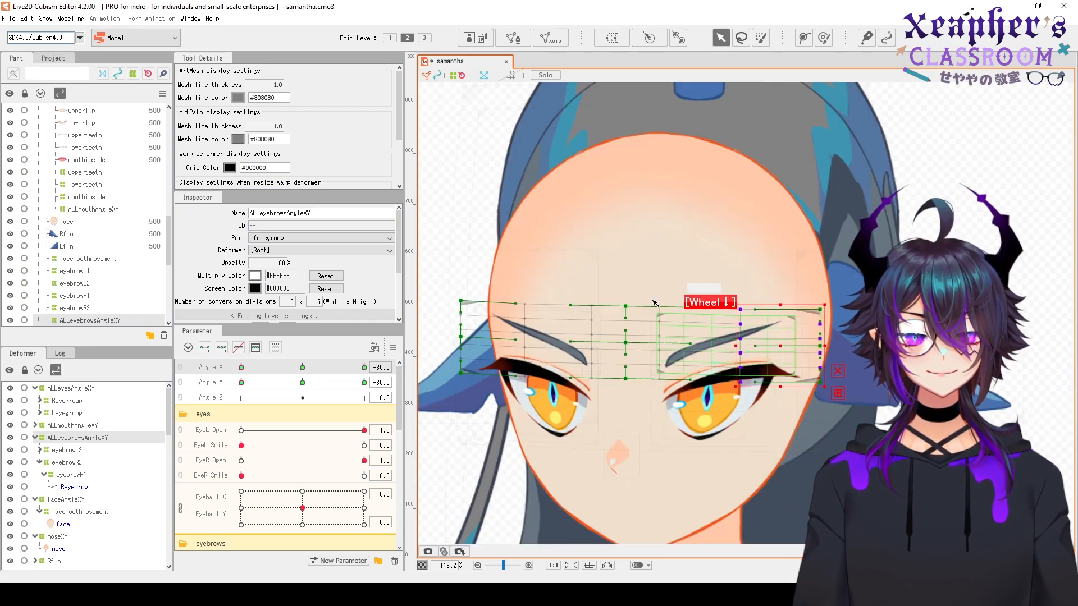
# Return Angle X to 0 and link Angle X with Angle Y again
pyautogui.click(207, 368)
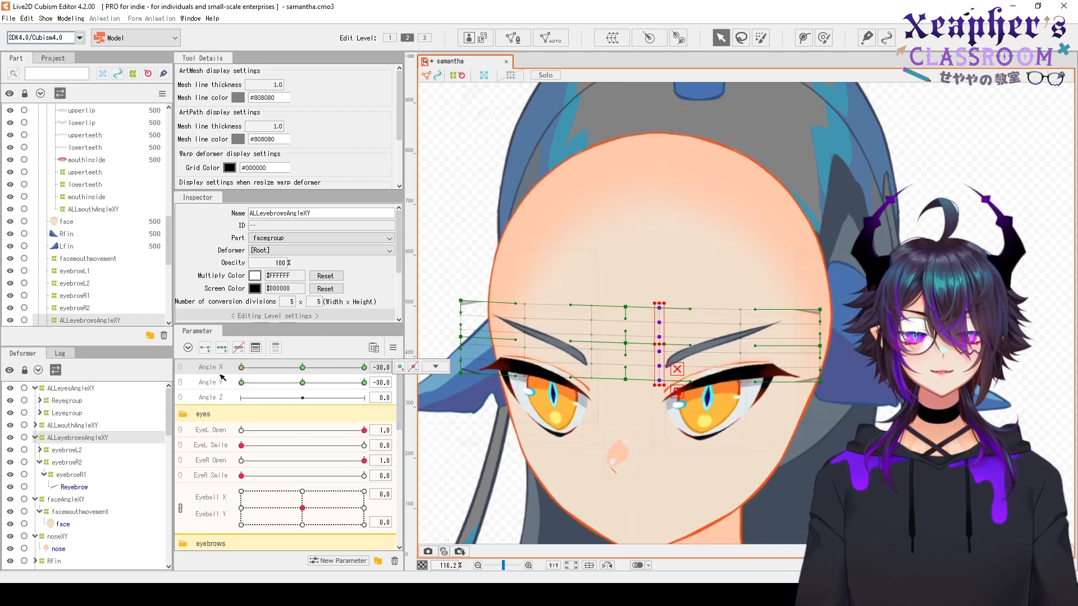
pyautogui.rightClick(298, 369)
pyautogui.click(181, 368)
pyautogui.scroll(-2, 581, 345)
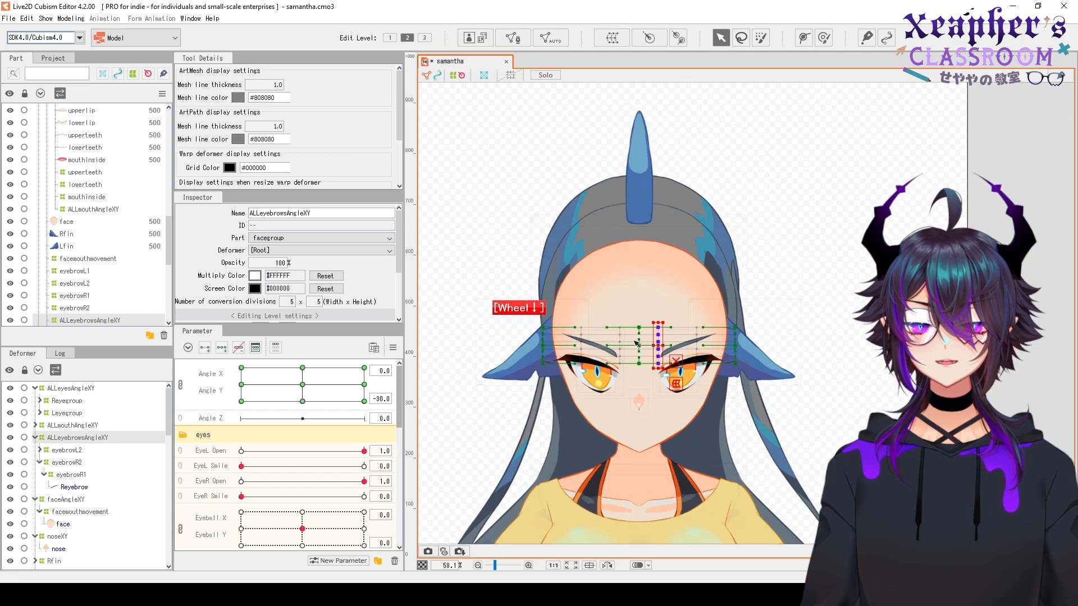
# Deselect the eyebrow deformer and sweep the linked Angle X and Angle Y parameter to check the brow movement
pyautogui.press('Escape')
pyautogui.moveTo(292, 386); pyautogui.dragTo(323, 402)
pyautogui.scroll(2, 654, 320)
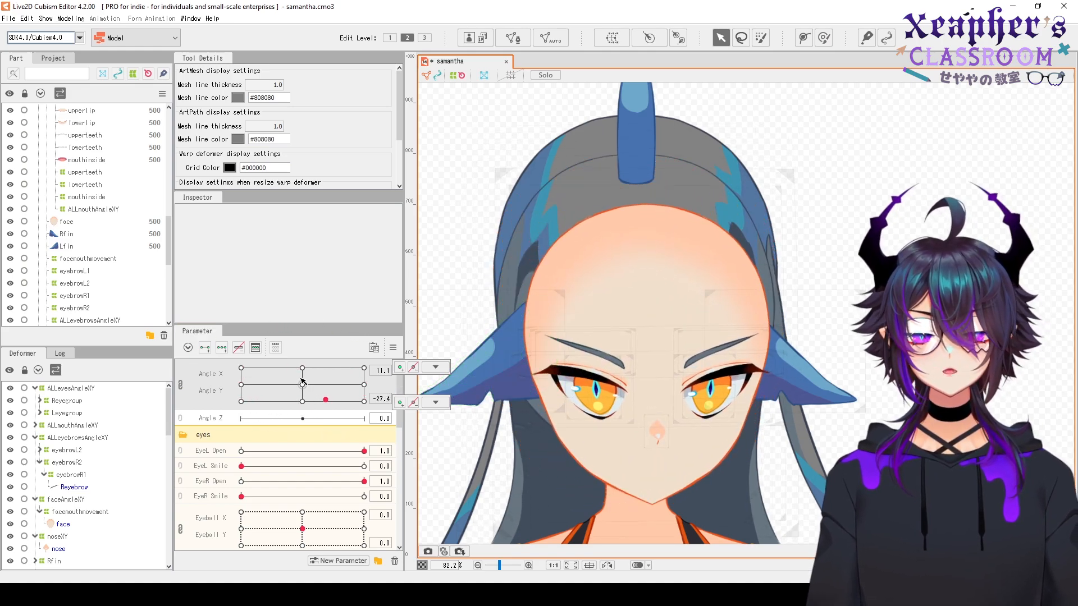
# Return Angle X and Angle Y to 0, then show the mouth part and select its ALLmouthAngleXY deformer
pyautogui.rightClick(300, 379)
pyautogui.scroll(3, 99, 227)
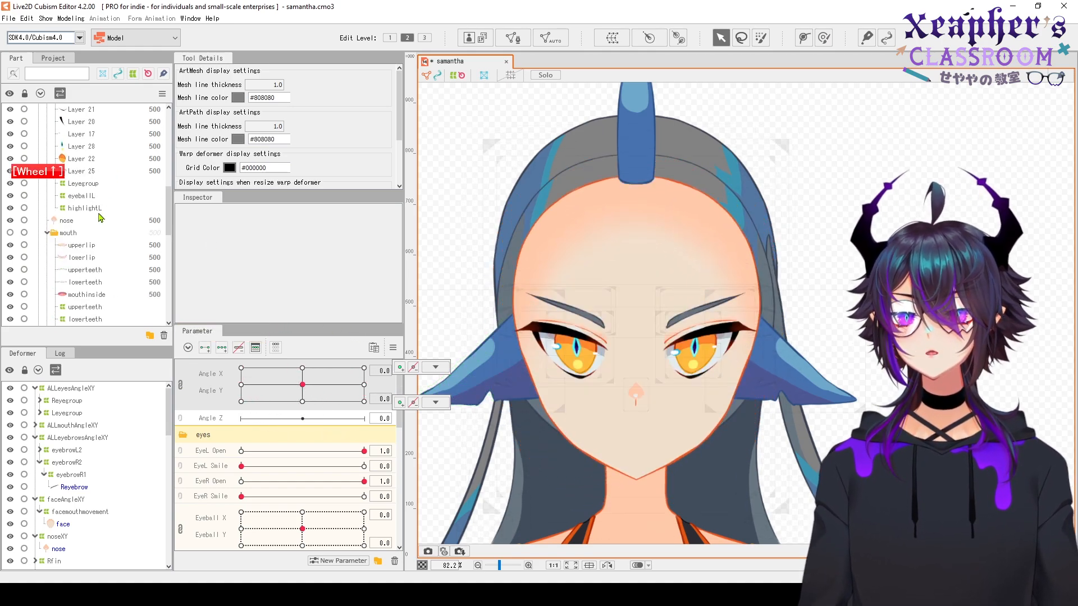
pyautogui.click(9, 233)
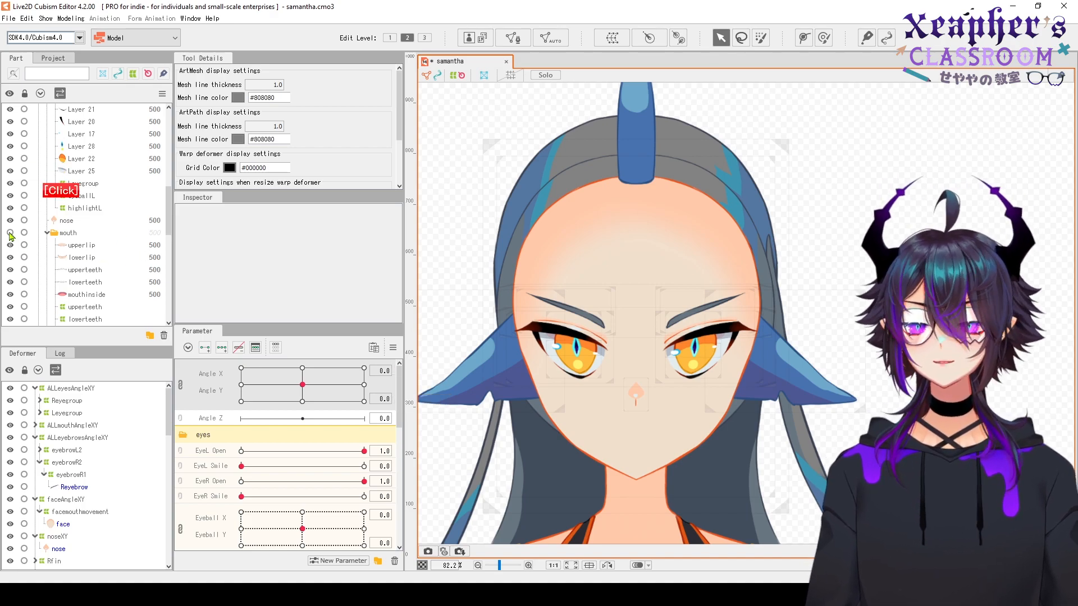
pyautogui.click(83, 246)
pyautogui.click(90, 426)
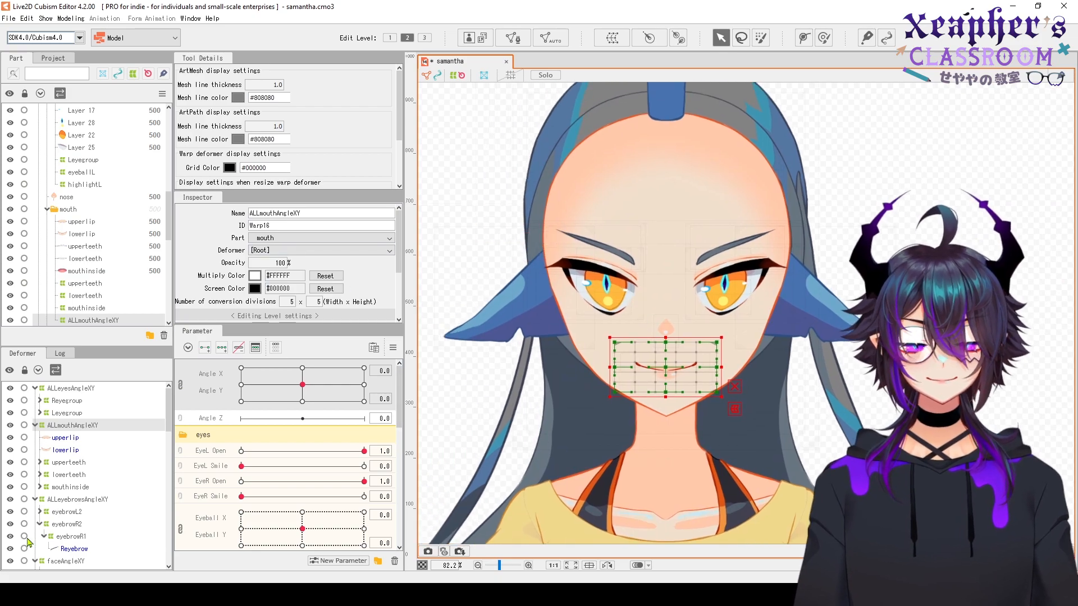
# Add three keys to Angle X for the mouth deformer and, at -30, move the mouth over the turned chin
pyautogui.click(225, 348)
pyautogui.moveTo(302, 368); pyautogui.dragTo(241, 368)
pyautogui.moveTo(598, 323); pyautogui.dragTo(654, 306)
pyautogui.scroll(3, 654, 306)
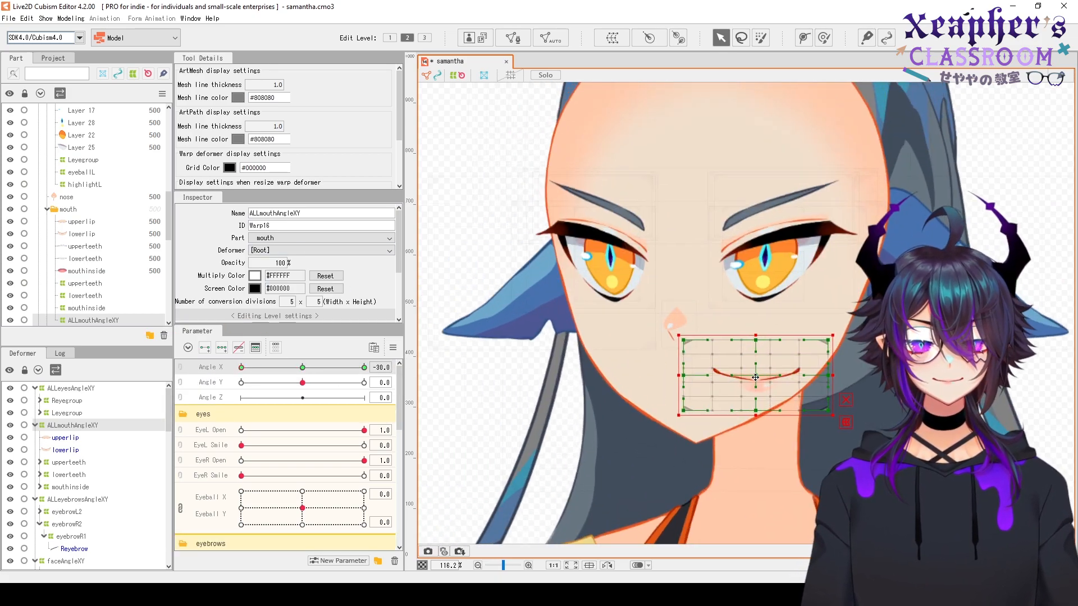
pyautogui.moveTo(757, 377); pyautogui.dragTo(694, 375)
pyautogui.moveTo(604, 327); pyautogui.dragTo(694, 391)
pyautogui.scroll(3, 690, 365)
# Narrow the mouth deformer from its far side and nudge it slightly left at Angle X -30
pyautogui.click(70, 388)
pyautogui.click(72, 425)
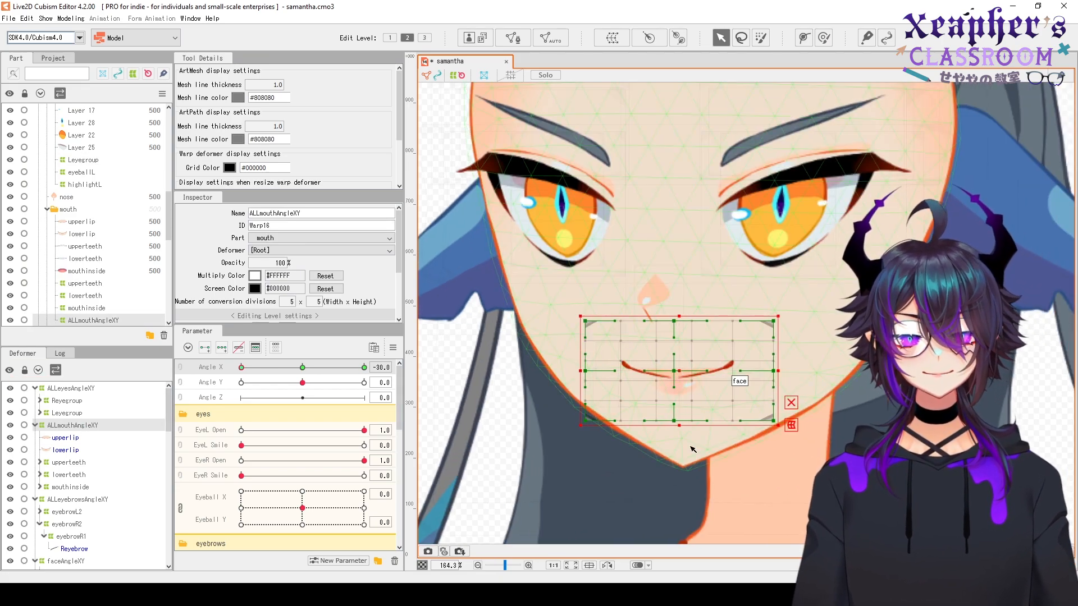
pyautogui.moveTo(693, 448); pyautogui.dragTo(681, 444)
pyautogui.moveTo(541, 264); pyautogui.dragTo(654, 427)
pyautogui.moveTo(568, 368); pyautogui.dragTo(579, 368)
pyautogui.click(67, 412)
pyautogui.click(72, 425)
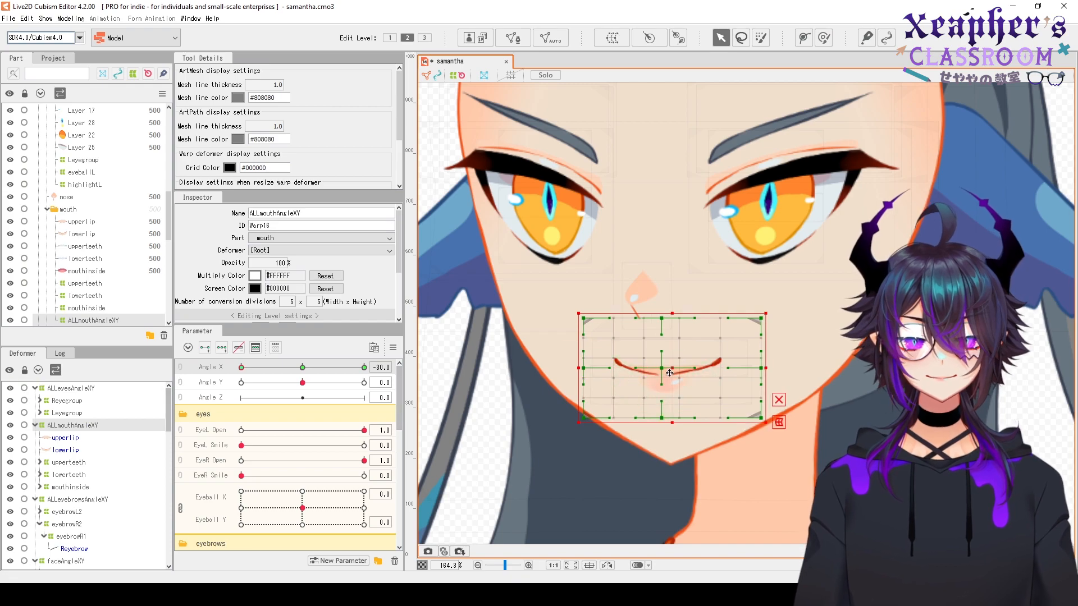
pyautogui.moveTo(671, 371); pyautogui.dragTo(666, 371)
# Set the ALLmouthAngleXY deformer's number of conversion divisions to 6 x 6
pyautogui.click(291, 302)
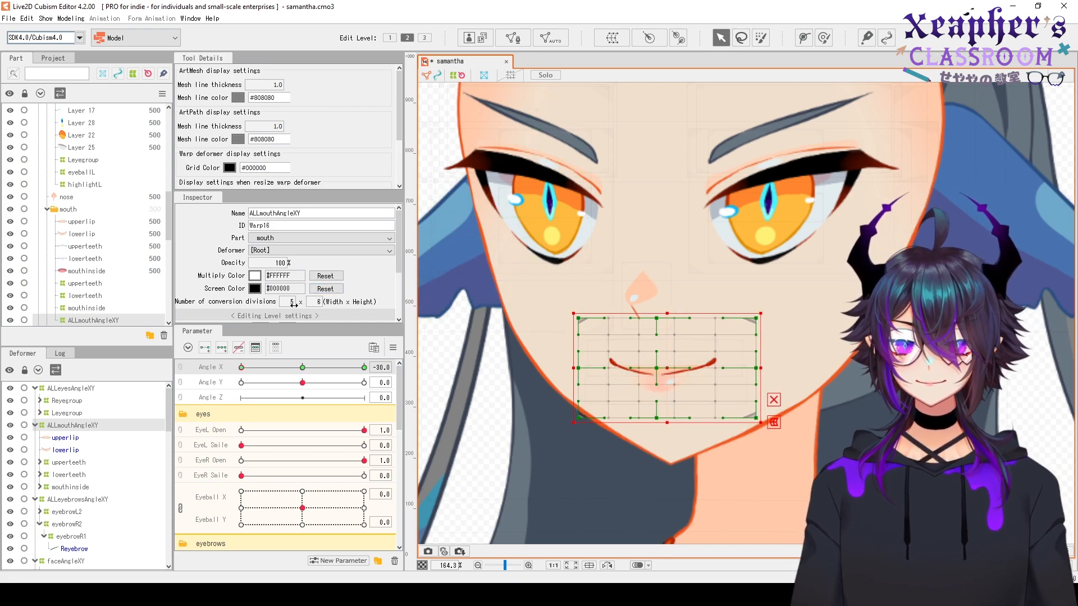
pyautogui.write('6')
pyautogui.press('Return')
pyautogui.moveTo(241, 367); pyautogui.dragTo(207, 375)
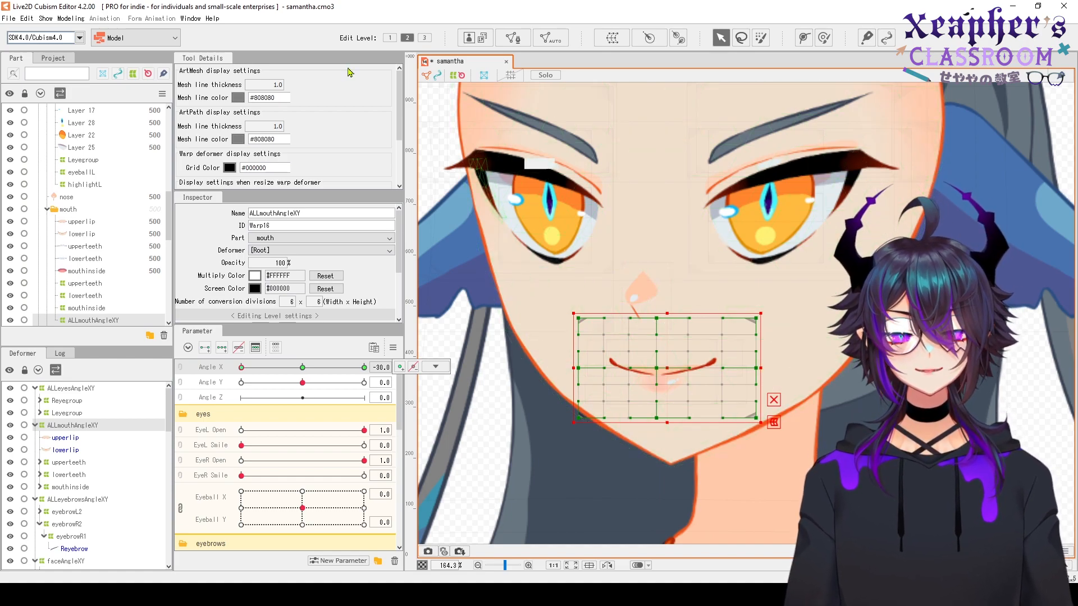
# Deselect the mouth deformer, preview several mouth shapes, and leave Mouth Form and Mouth Open at 1.0
pyautogui.scroll(-2, 645, 364)
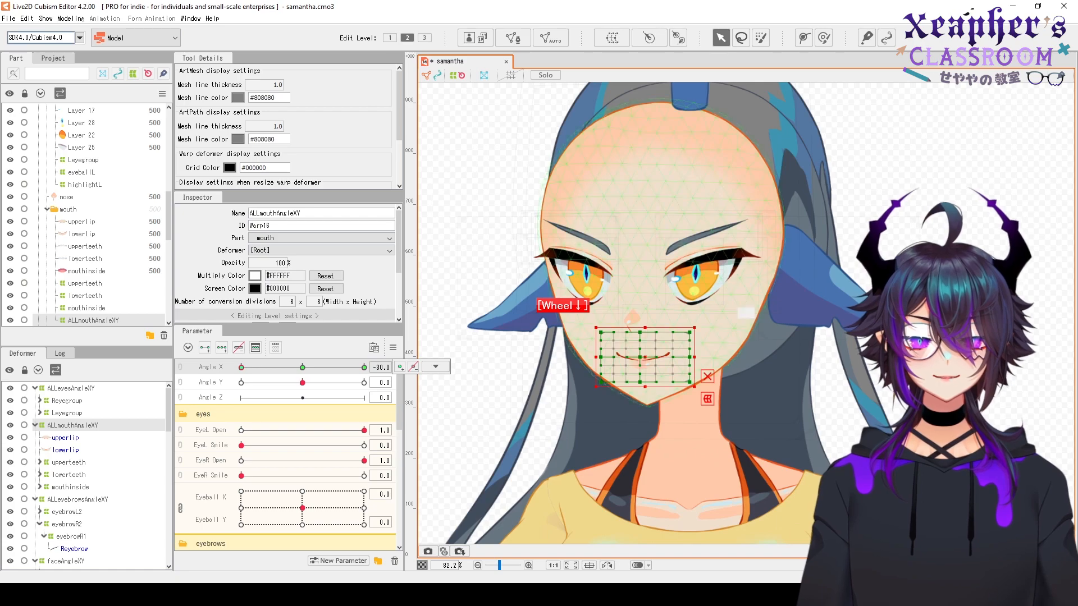
pyautogui.click(556, 399)
pyautogui.scroll(1, 555, 399)
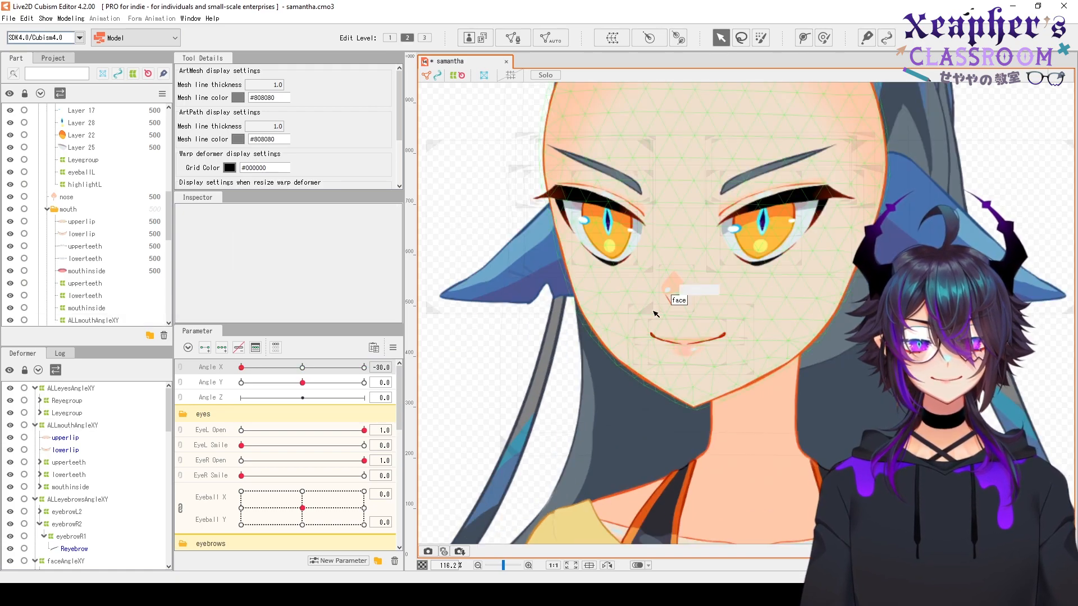
pyautogui.scroll(-3, 303, 492)
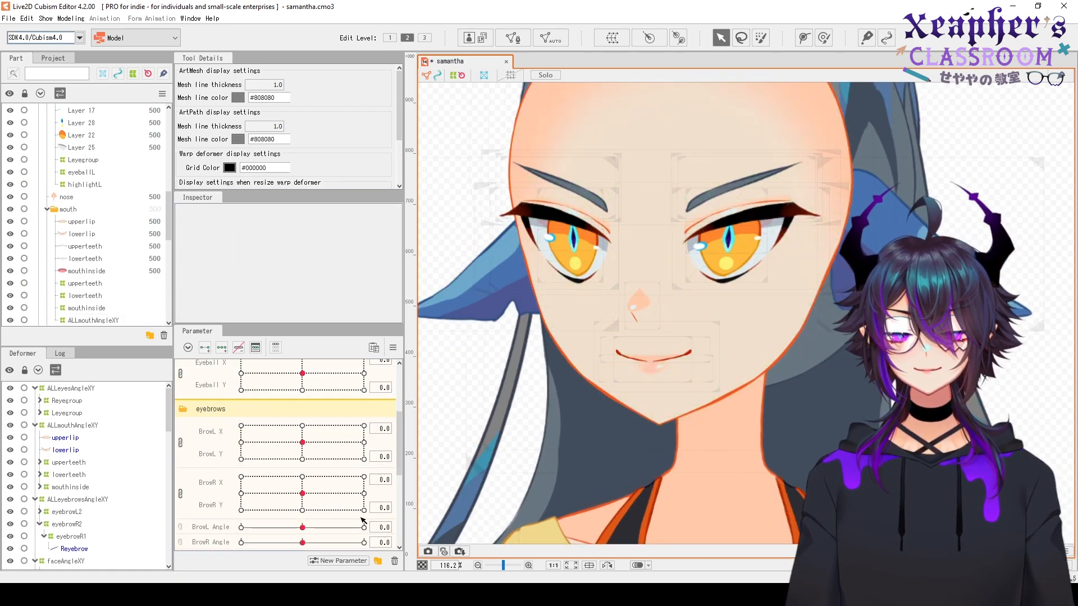
pyautogui.scroll(-2, 337, 517)
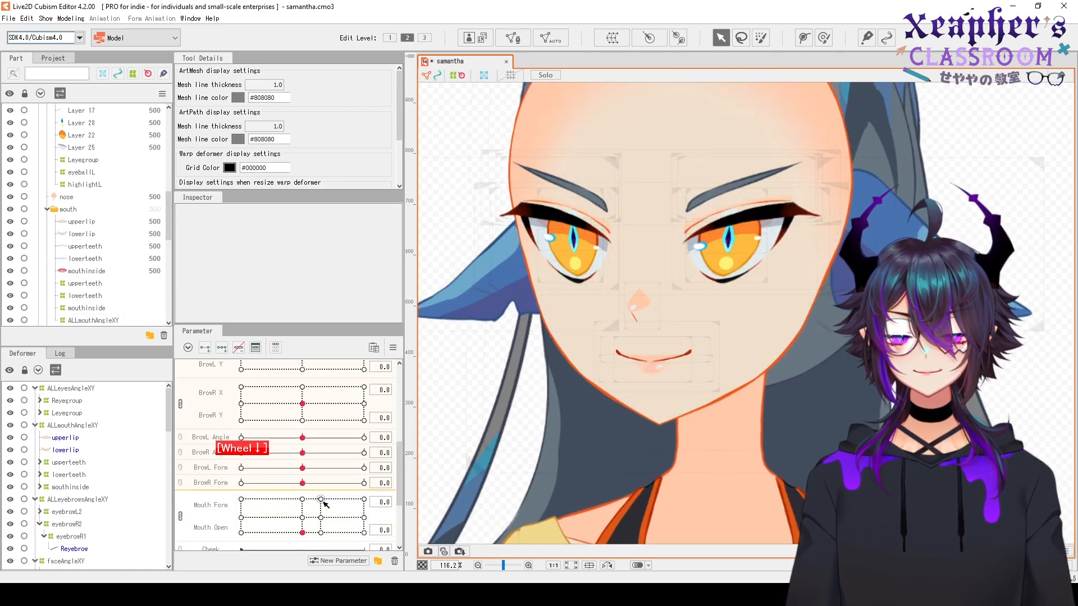
pyautogui.click(364, 499)
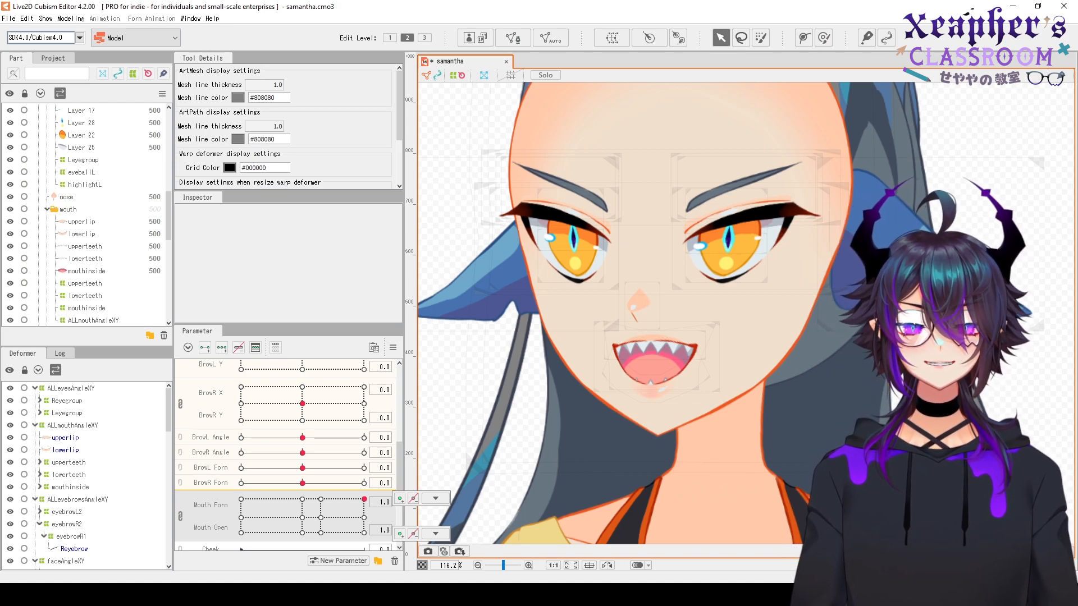
pyautogui.moveTo(307, 517); pyautogui.dragTo(335, 515)
pyautogui.rightClick(300, 517)
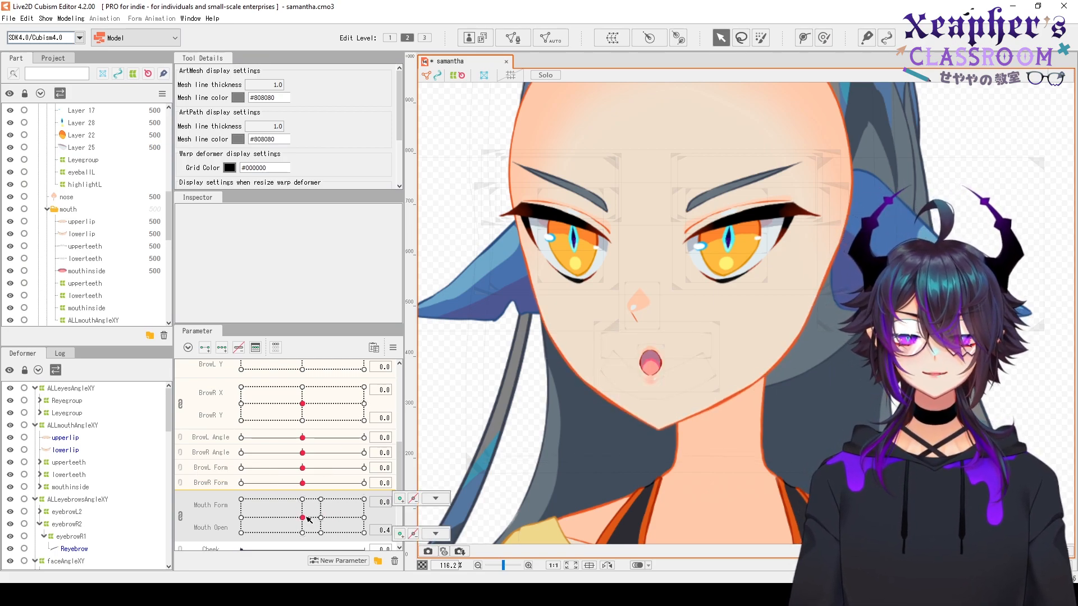
pyautogui.moveTo(307, 517); pyautogui.dragTo(397, 490)
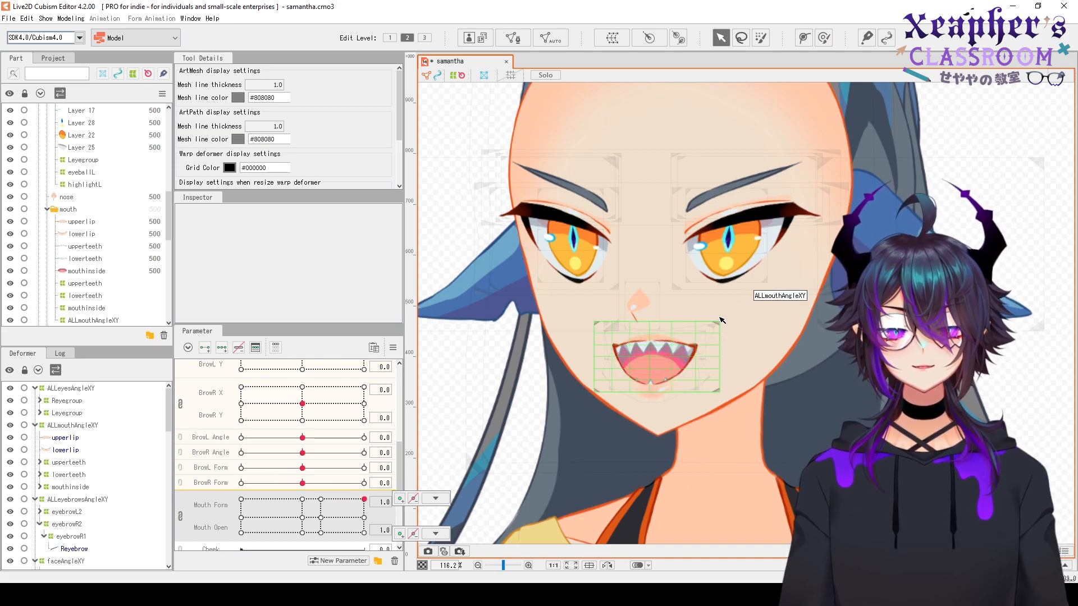
# Select ALLmouthAngleXY again and shift the bottom point of its centre column to the right
pyautogui.click(706, 329)
pyautogui.scroll(2, 664, 350)
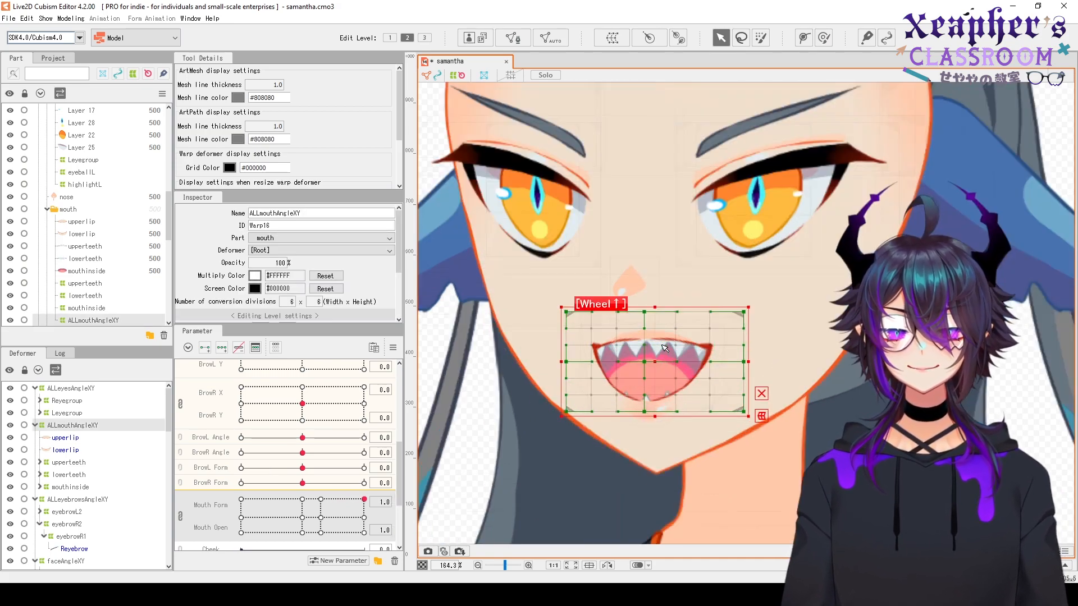
pyautogui.press('space')
pyautogui.moveTo(683, 315); pyautogui.dragTo(650, 305)
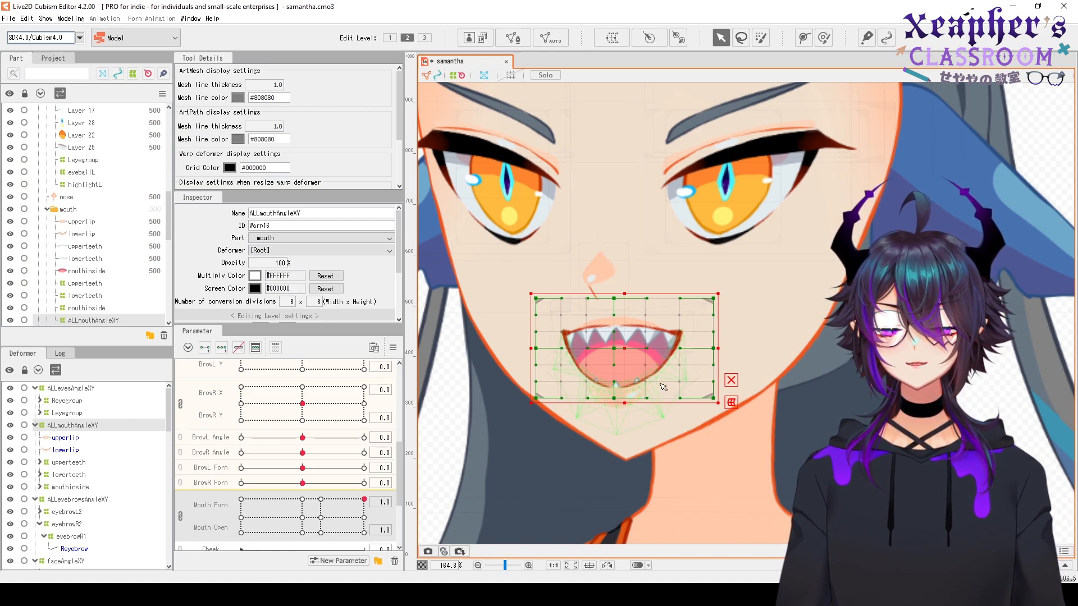
pyautogui.scroll(-1, 661, 387)
pyautogui.scroll(1, 637, 387)
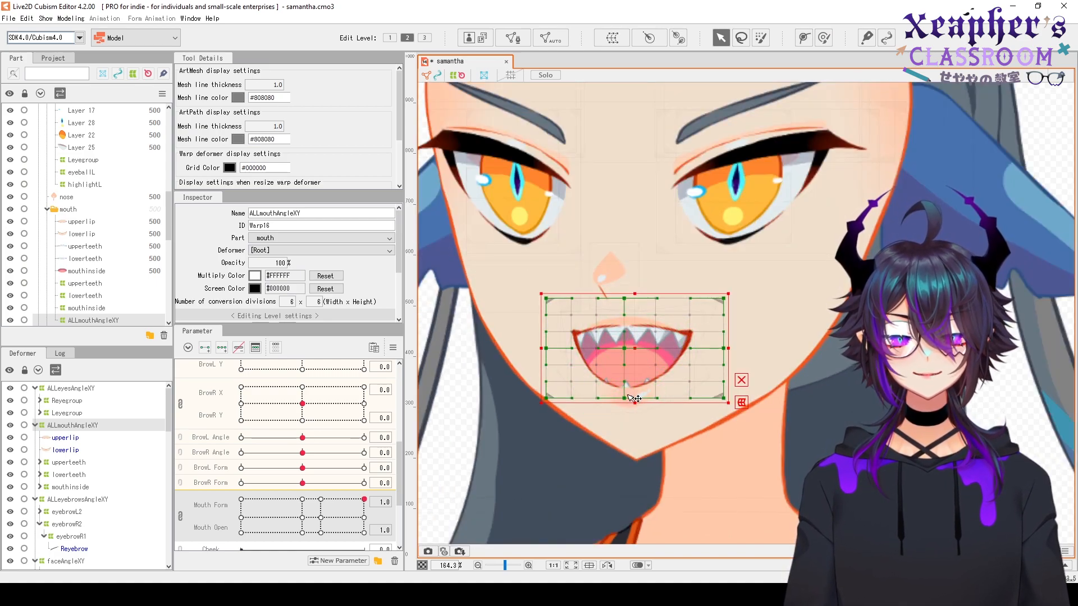
pyautogui.moveTo(627, 400); pyautogui.dragTo(642, 402)
# Move the deformer's bounding box clear of the grid and nudge the centre point right to slant the middle column
pyautogui.moveTo(627, 352); pyautogui.dragTo(612, 381)
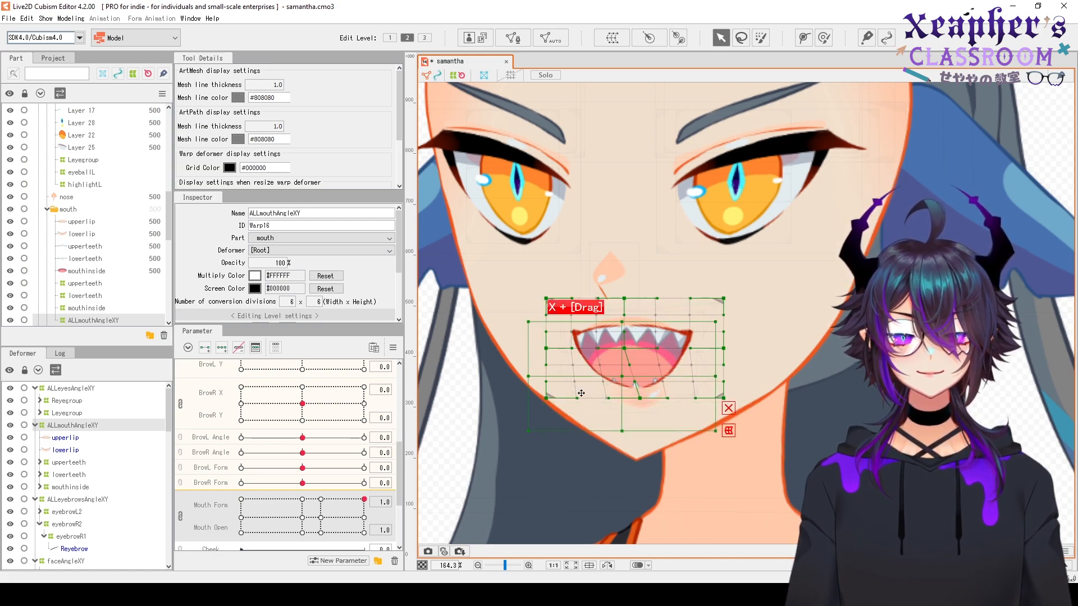
pyautogui.hotkey('ctrl', 'z')
pyautogui.scroll(-2, 637, 354)
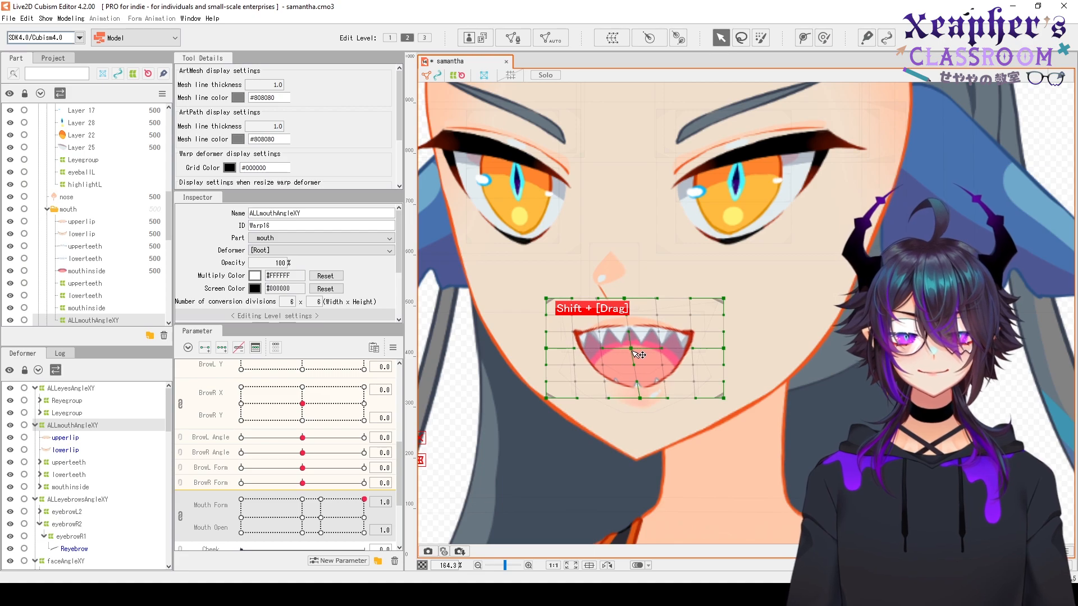
pyautogui.scroll(3, 650, 369)
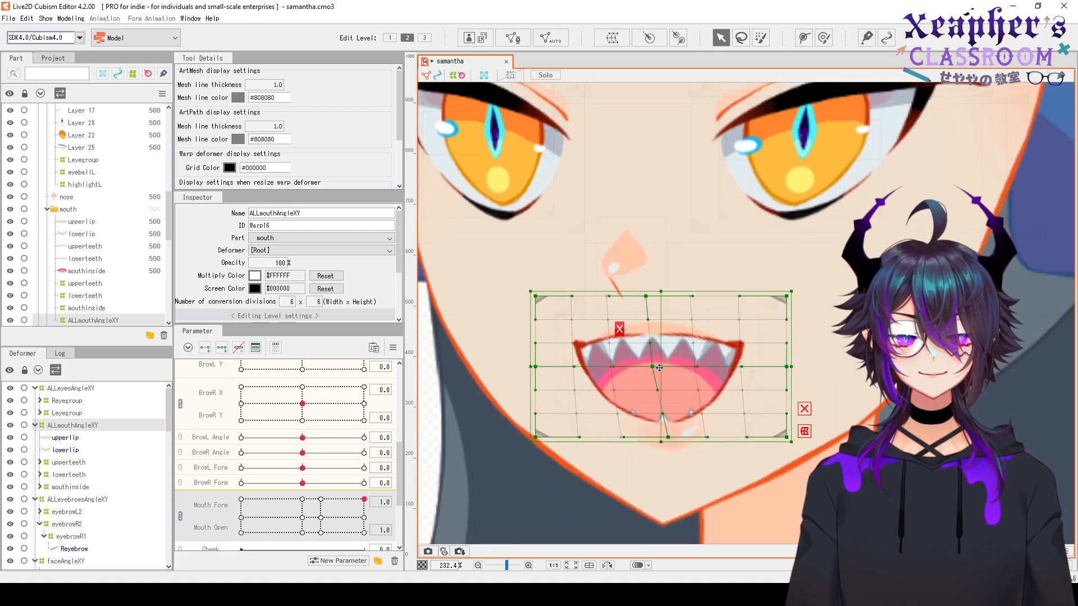
pyautogui.moveTo(659, 367); pyautogui.dragTo(848, 371)
pyautogui.moveTo(652, 368); pyautogui.dragTo(655, 367)
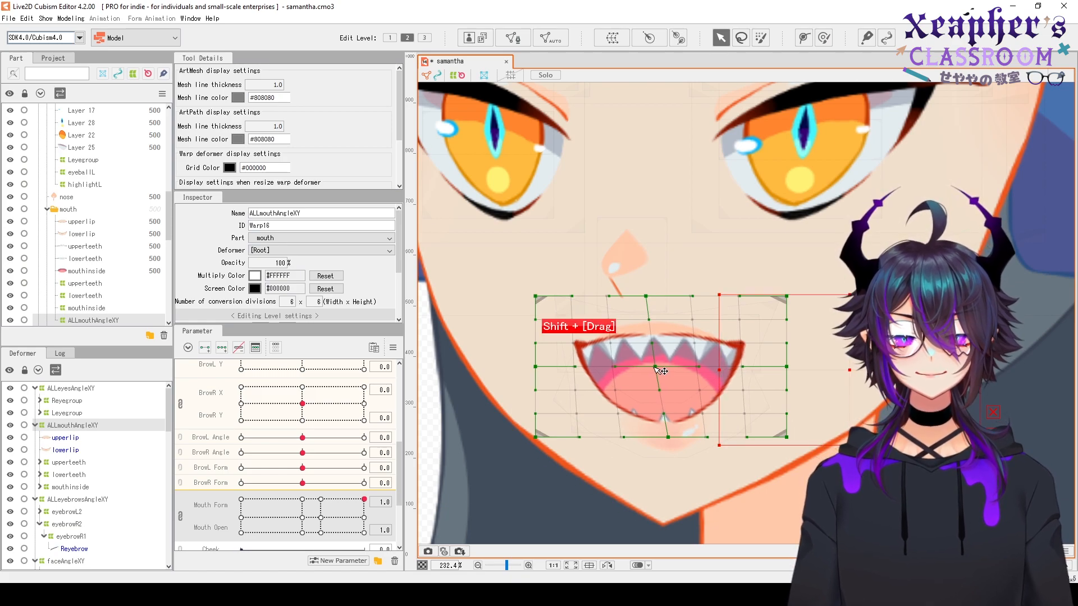
# Slant the mouth deformer's outer columns to match the centre column by shifting their lower and middle points
pyautogui.moveTo(536, 437); pyautogui.dragTo(569, 439)
pyautogui.moveTo(536, 368); pyautogui.dragTo(553, 371)
pyautogui.moveTo(791, 438); pyautogui.dragTo(752, 436)
pyautogui.moveTo(738, 365); pyautogui.dragTo(744, 365)
pyautogui.moveTo(752, 435); pyautogui.dragTo(763, 436)
pyautogui.moveTo(744, 365); pyautogui.dragTo(750, 365)
pyautogui.scroll(-2, 640, 376)
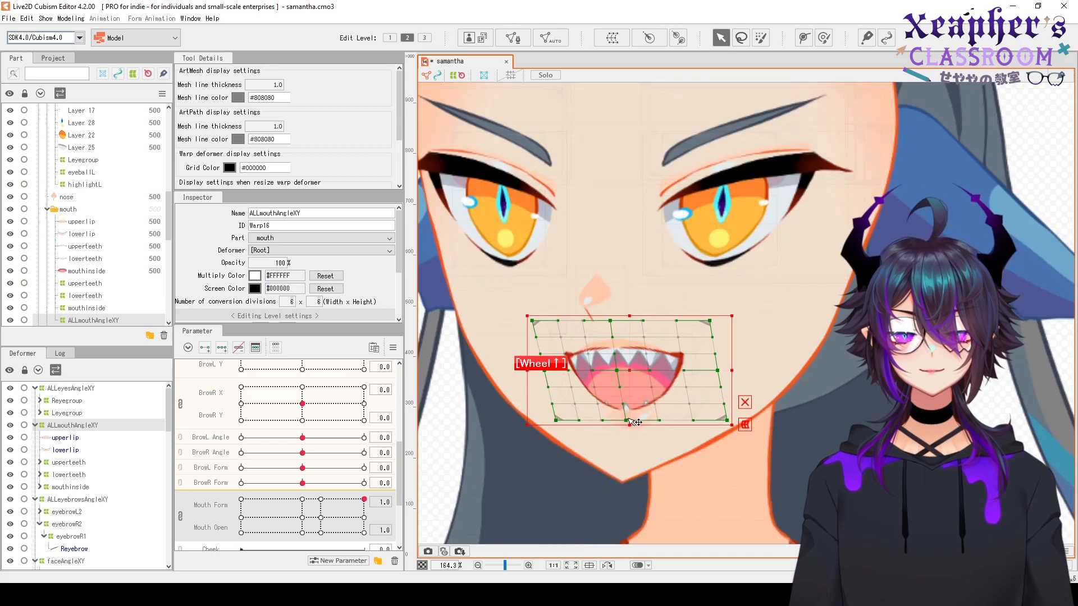
# Fine-tune the mouth deformer's upper-left corner, right edge and bottom centre points to even out the slant
pyautogui.scroll(4, 616, 410)
pyautogui.moveTo(561, 376); pyautogui.dragTo(578, 395)
pyautogui.moveTo(463, 241); pyautogui.dragTo(468, 240)
pyautogui.moveTo(834, 340); pyautogui.dragTo(836, 340)
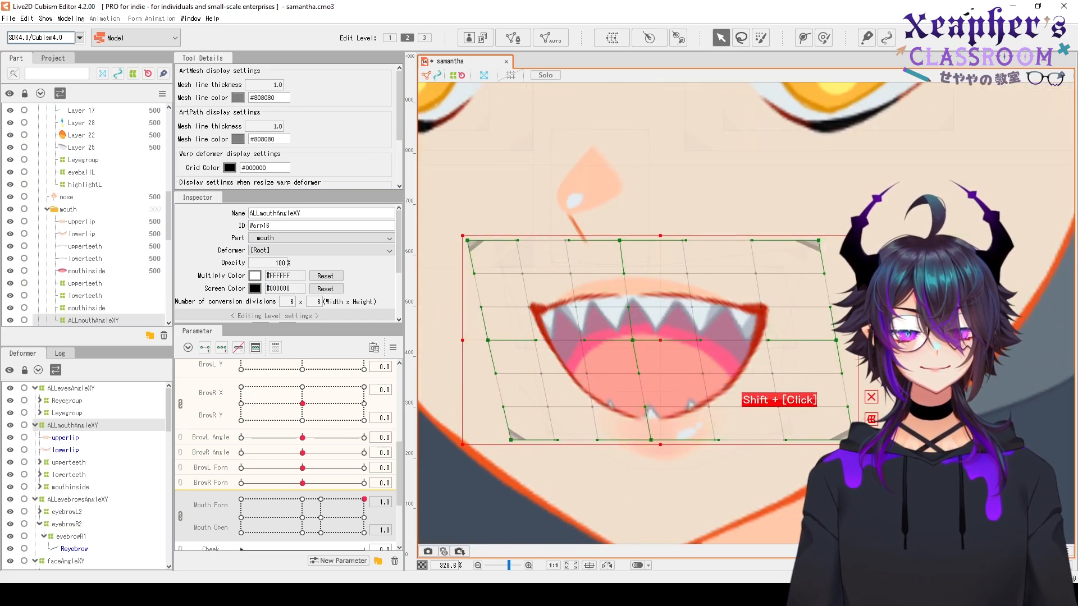
pyautogui.moveTo(650, 440); pyautogui.dragTo(653, 440)
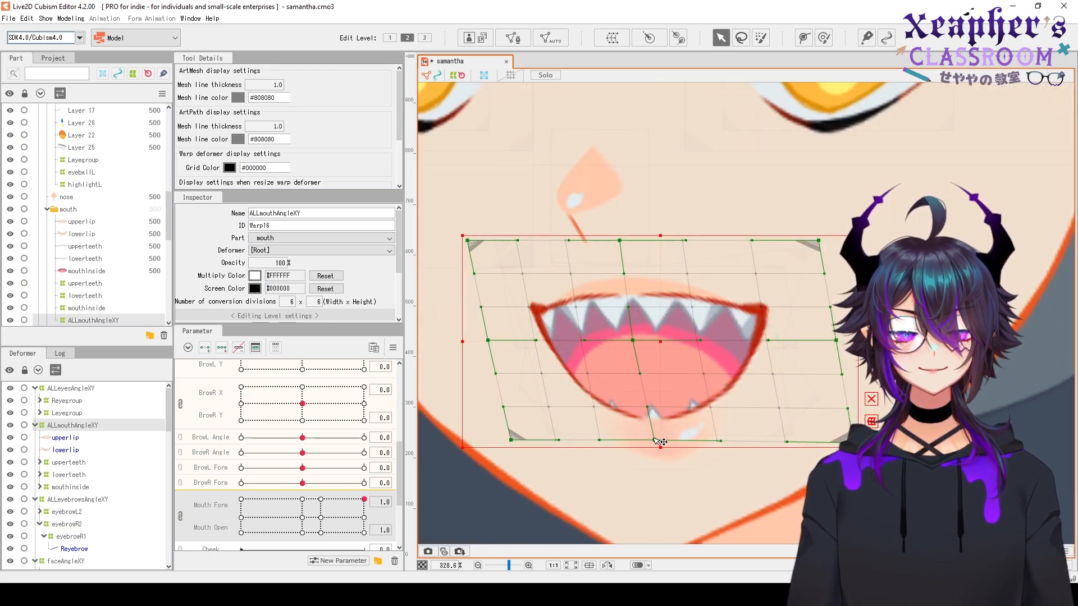
pyautogui.scroll(-4, 638, 351)
pyautogui.scroll(3, 678, 395)
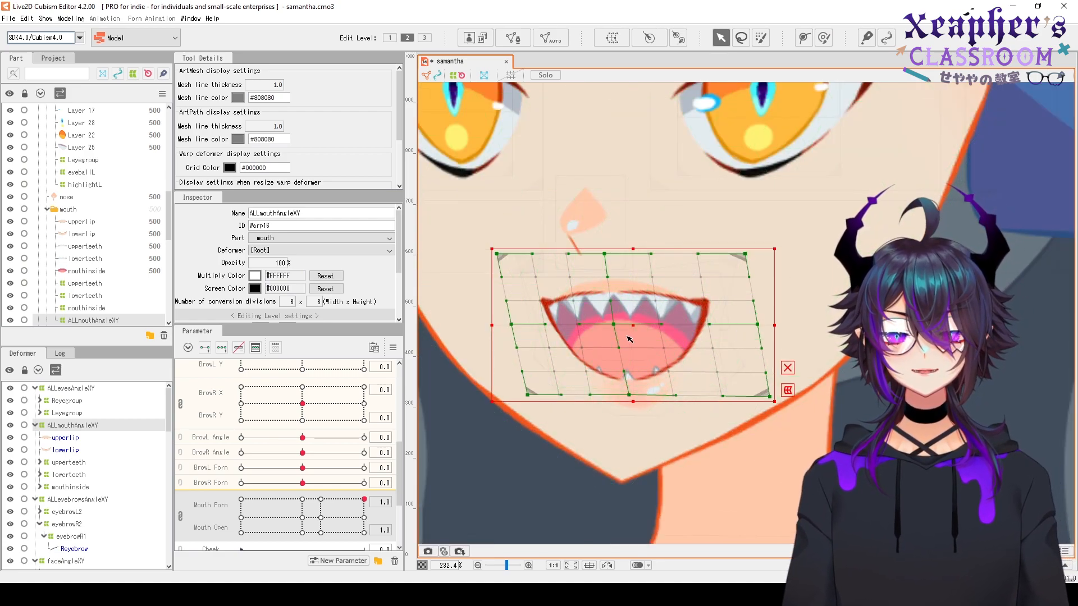
# Shift the slanted mouth deformer slightly left to align it with the turned nose and chin
pyautogui.scroll(-1, 586, 361)
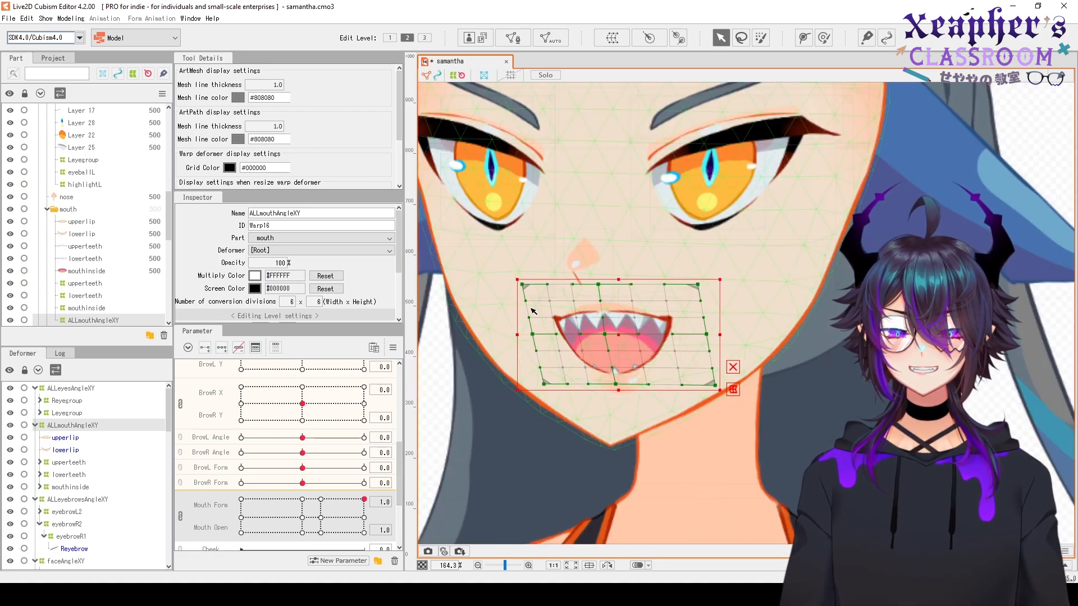
pyautogui.scroll(1, 654, 352)
pyautogui.moveTo(654, 352); pyautogui.dragTo(641, 352)
pyautogui.scroll(-2, 719, 381)
pyautogui.scroll(2, 726, 393)
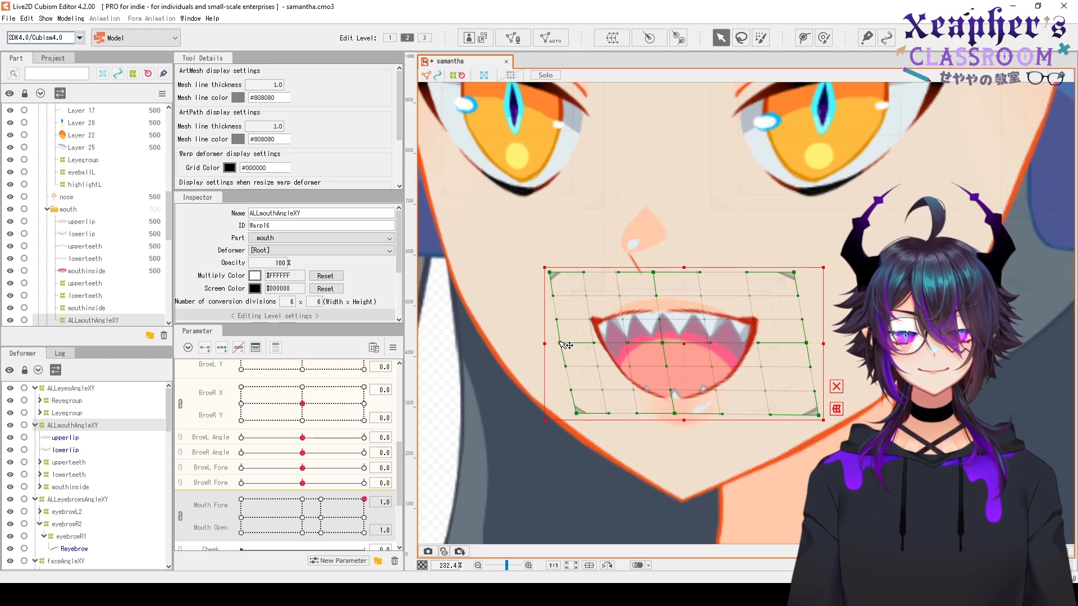
pyautogui.scroll(-1, 570, 393)
pyautogui.scroll(1, 628, 400)
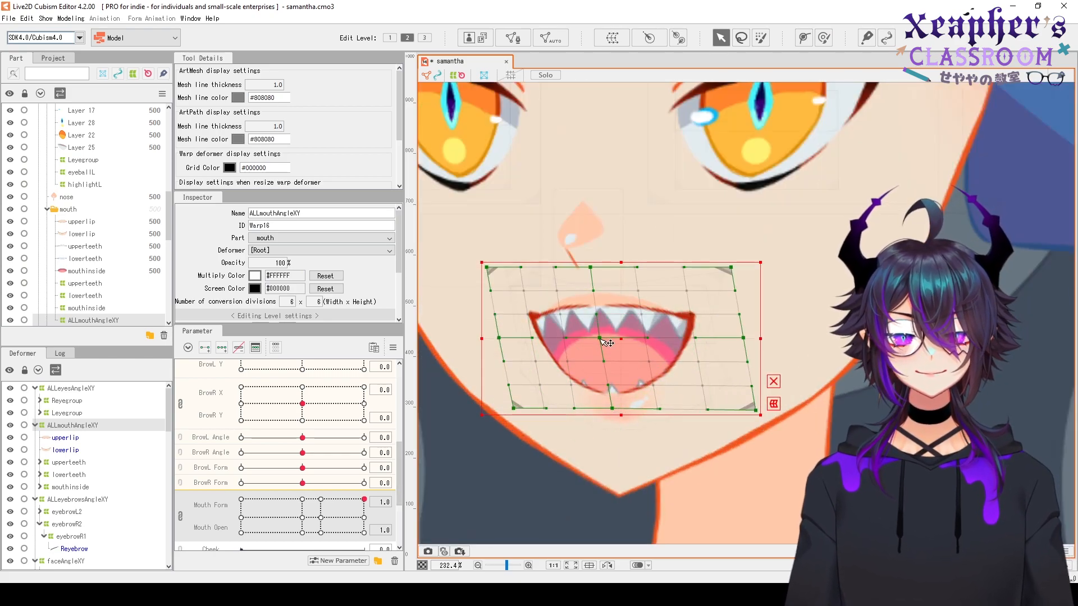
pyautogui.keyDown('shift'); pyautogui.click(733, 268); pyautogui.keyUp('shift')
# Sweep Angle X between 0 and -30 to check how the open mouth follows the head turn
pyautogui.scroll(-3, 707, 374)
pyautogui.click(709, 377)
pyautogui.scroll(5, 318, 436)
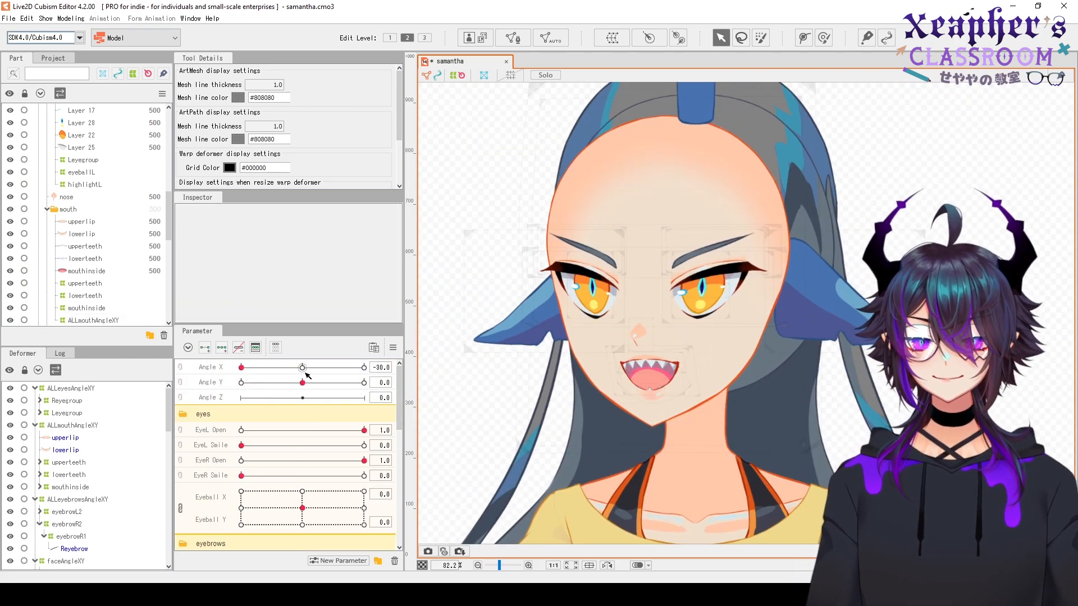
pyautogui.moveTo(308, 376); pyautogui.dragTo(211, 385)
pyautogui.scroll(2, 702, 390)
pyautogui.keyDown('shift'); pyautogui.click(525, 395); pyautogui.keyUp('shift')
pyautogui.scroll(-1, 597, 346)
pyautogui.scroll(1, 653, 323)
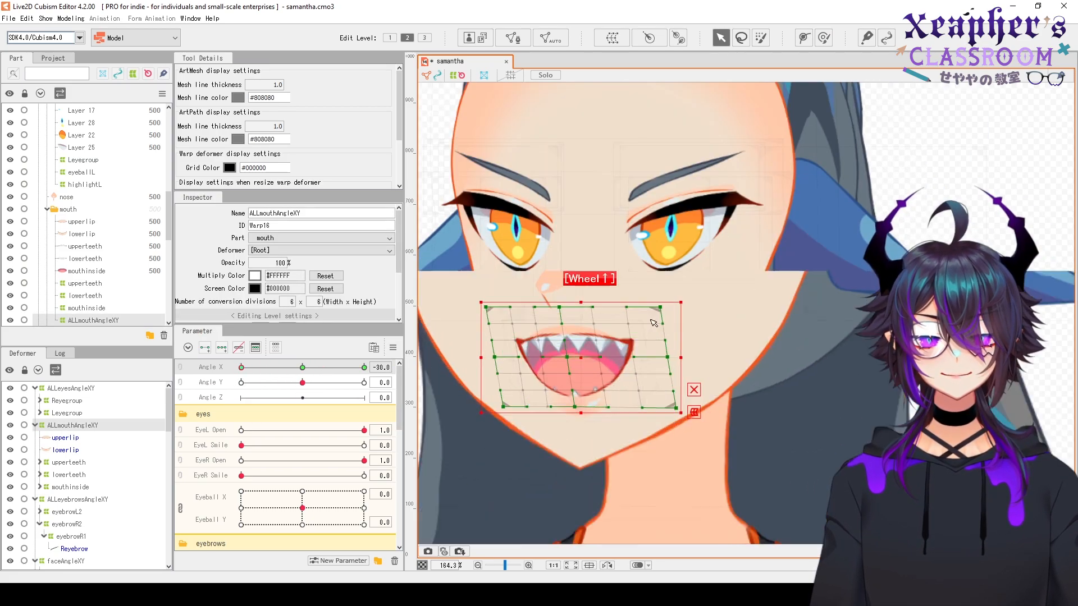
pyautogui.scroll(-2, 568, 315)
pyautogui.click(567, 314)
pyautogui.moveTo(241, 368)
pyautogui.mouseDown()
pyautogui.moveTo(258, 373)
pyautogui.moveTo(241, 369)
pyautogui.mouseUp()
pyautogui.rightClick(427, 364)
pyautogui.click(444, 382)
pyautogui.scroll(-2, 573, 393)
pyautogui.click(573, 393)
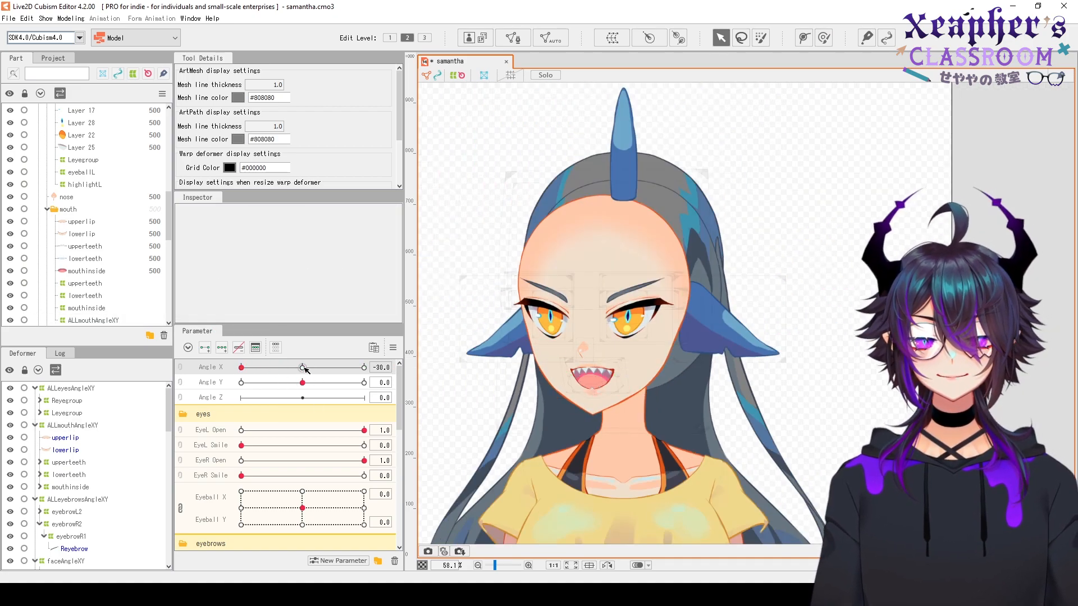
# Inspect the ALLmouthAngleXY grid up close at Angle X -30 and review the mouth and angle parameters
pyautogui.scroll(2, 646, 314)
pyautogui.click(596, 371)
pyautogui.scroll(1, 561, 382)
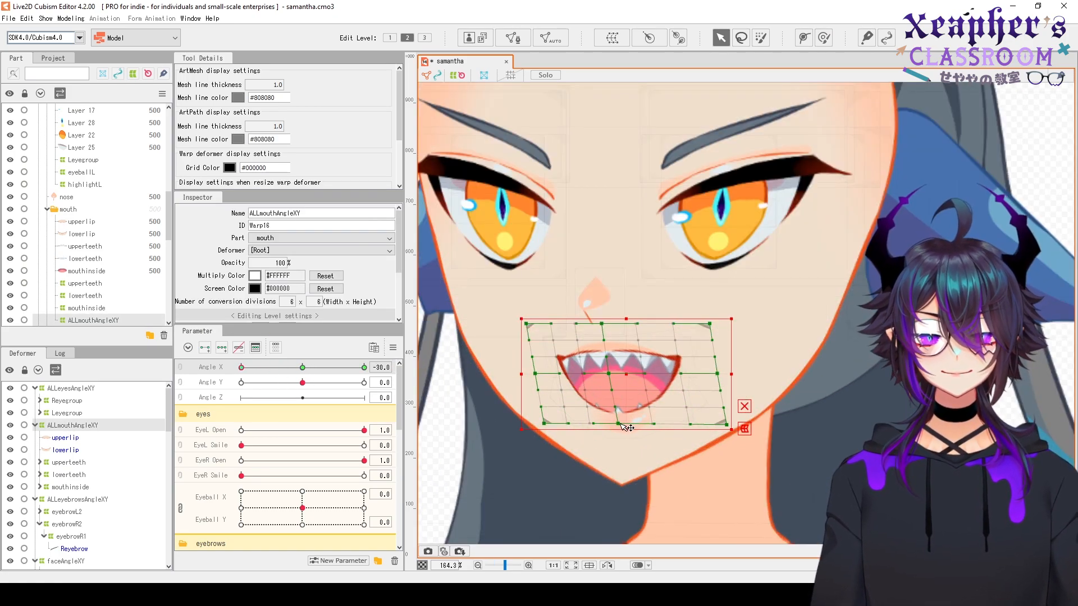
pyautogui.scroll(-2, 627, 428)
pyautogui.click(597, 354)
pyautogui.scroll(-5, 233, 403)
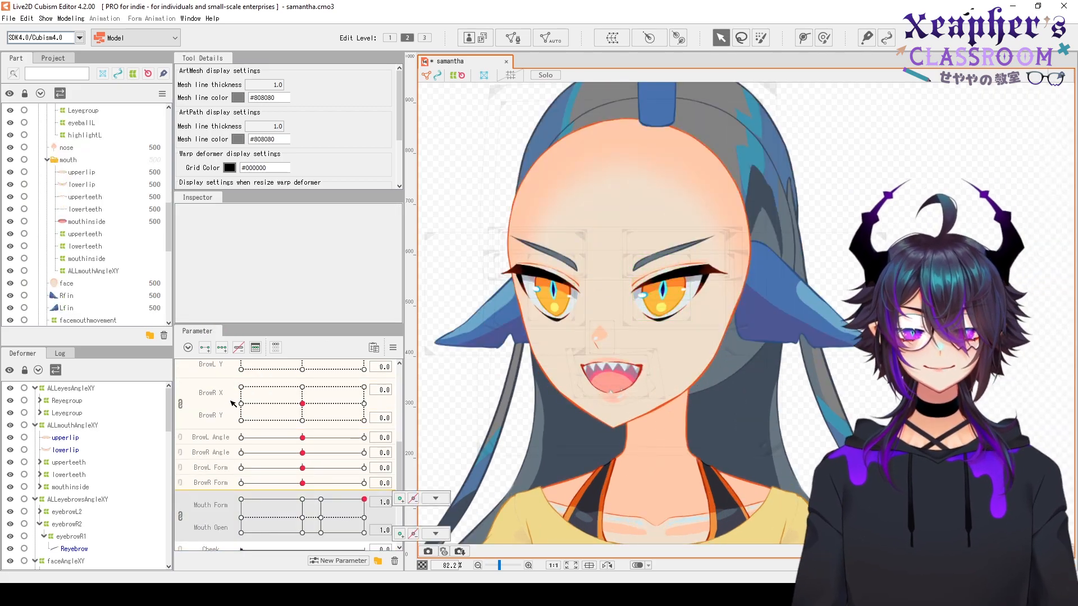
pyautogui.scroll(5, 233, 404)
pyautogui.scroll(1, 94, 416)
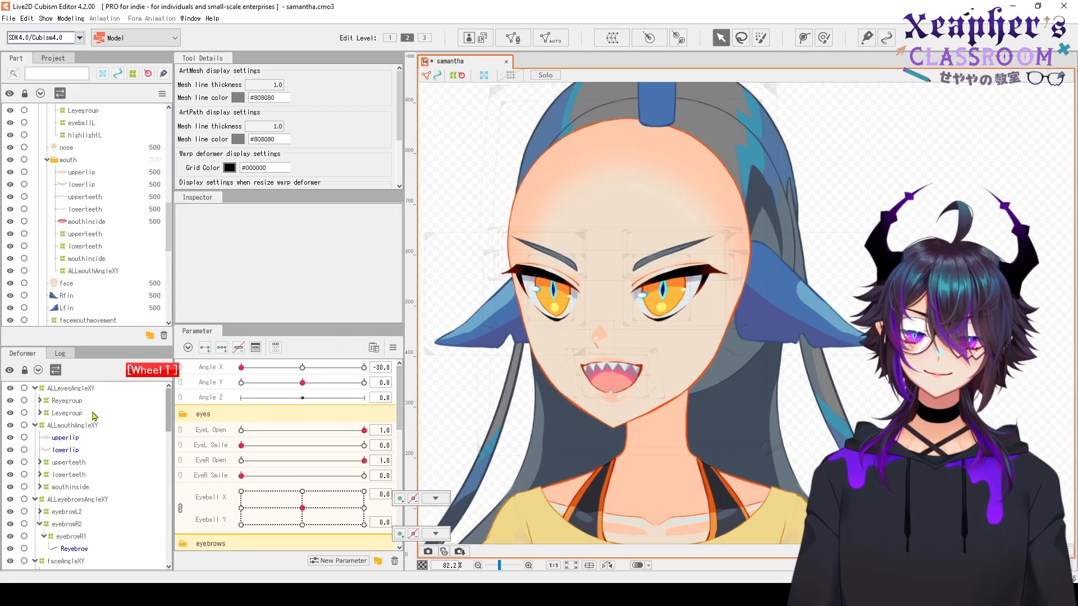
# Mirror the ALLmouthAngleXY deformation from Angle X -30 to Angle X 30 with Reflect Motion, and preview it at 30
pyautogui.scroll(-3, 112, 506)
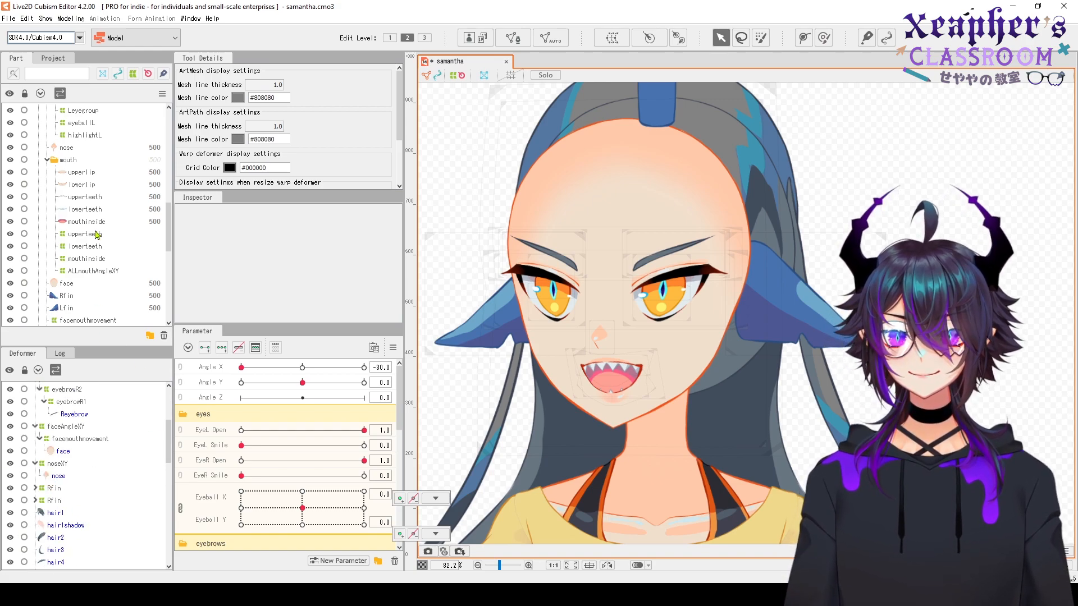
pyautogui.click(93, 271)
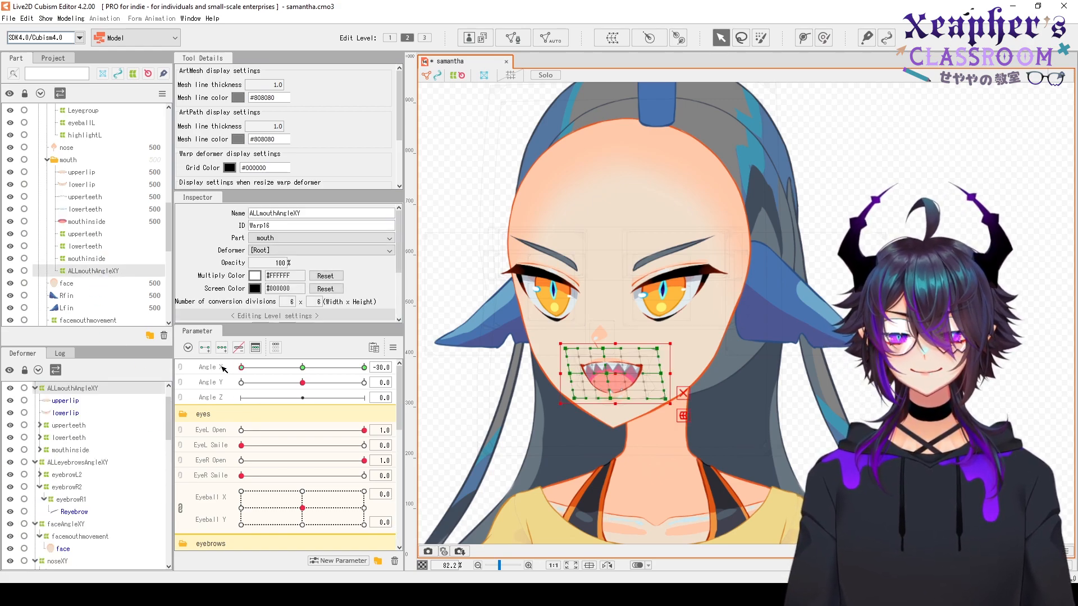
pyautogui.click(393, 348)
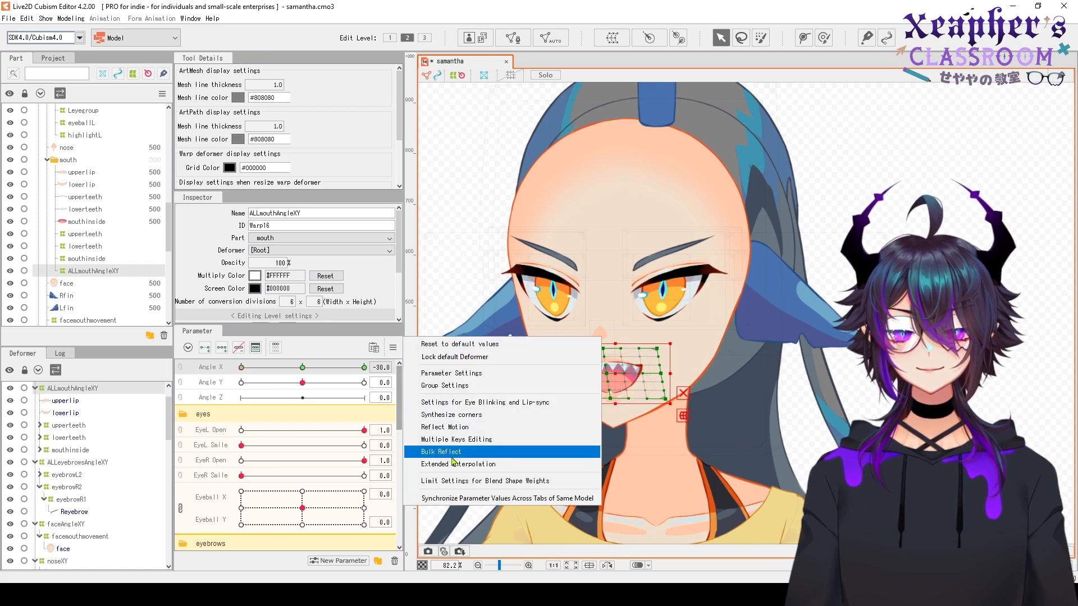
pyautogui.click(492, 426)
pyautogui.click(553, 408)
pyautogui.rightClick(365, 368)
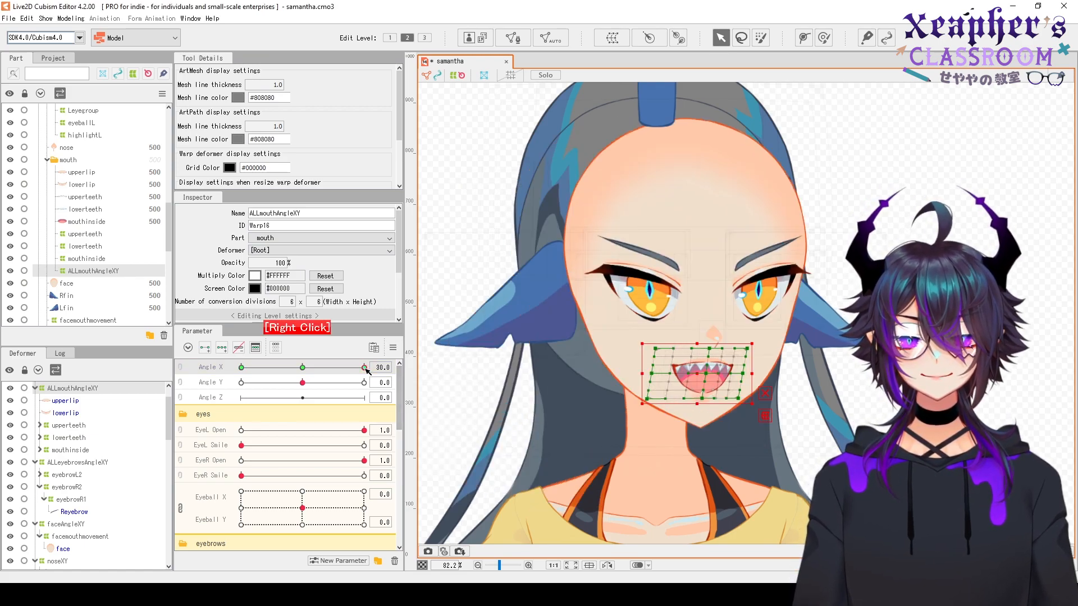
# Reselect the ALLmouthAngleXY deformer, toggle its visibility to identify it, and give it three keys on Angle Y
pyautogui.click(75, 462)
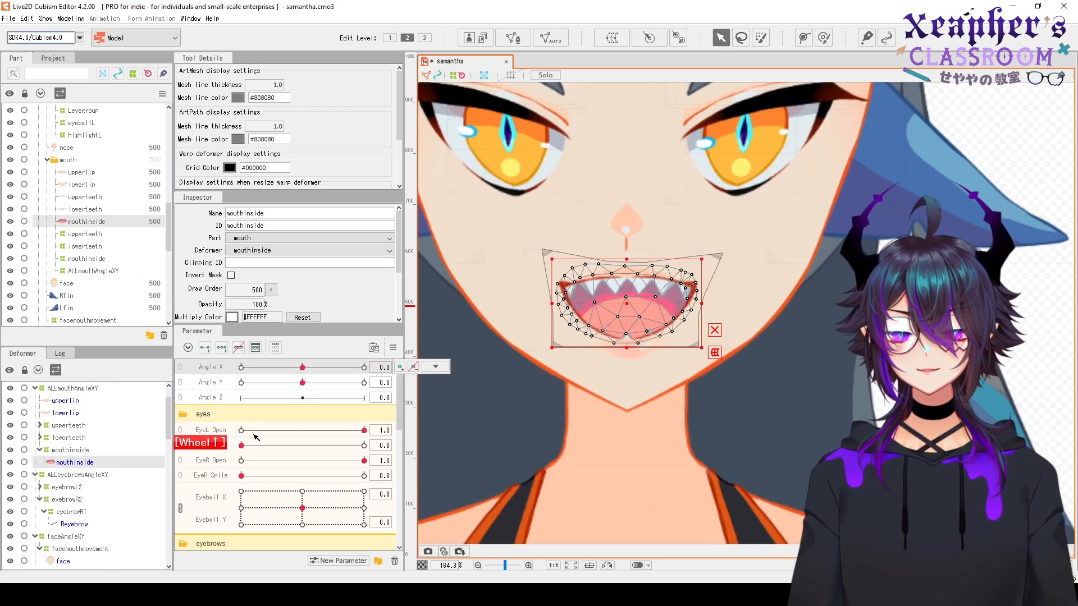
pyautogui.click(223, 386)
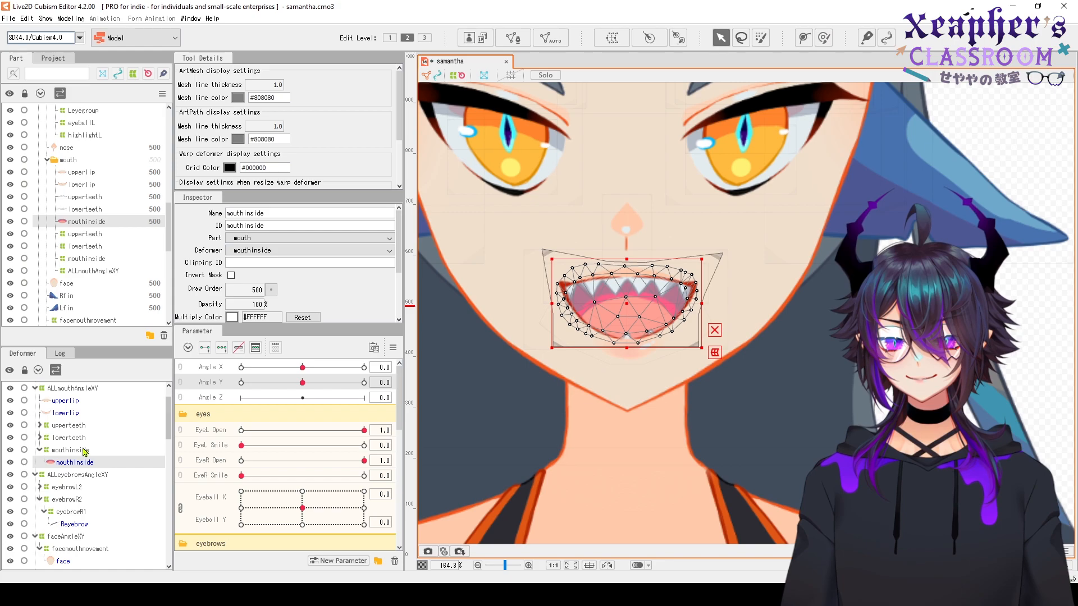
pyautogui.scroll(1, 84, 451)
pyautogui.click(78, 425)
pyautogui.click(14, 427)
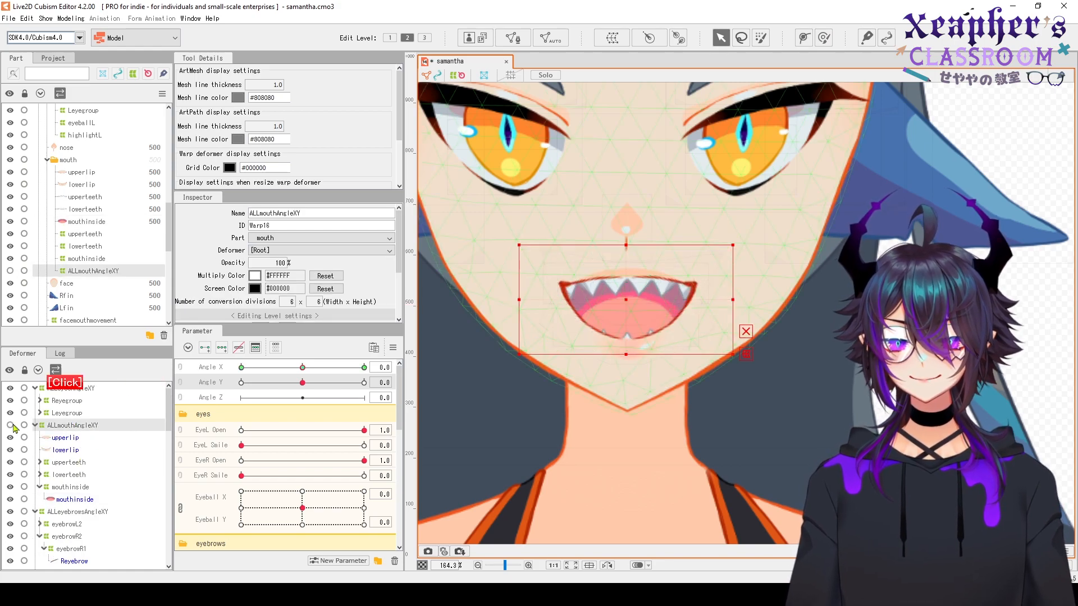
pyautogui.click(14, 426)
# At Angle Y -30, move the mouth deformer down between nose and chin and taper its lower corners and sides inward
pyautogui.click(242, 382)
pyautogui.moveTo(632, 216); pyautogui.dragTo(654, 298)
pyautogui.click(549, 399)
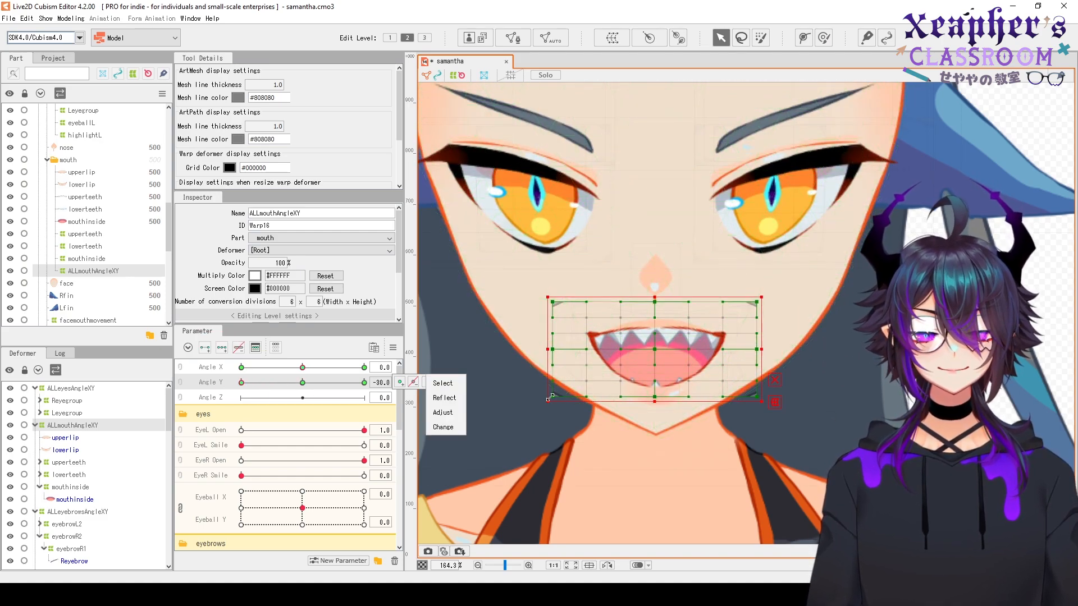
pyautogui.moveTo(549, 398); pyautogui.dragTo(573, 396)
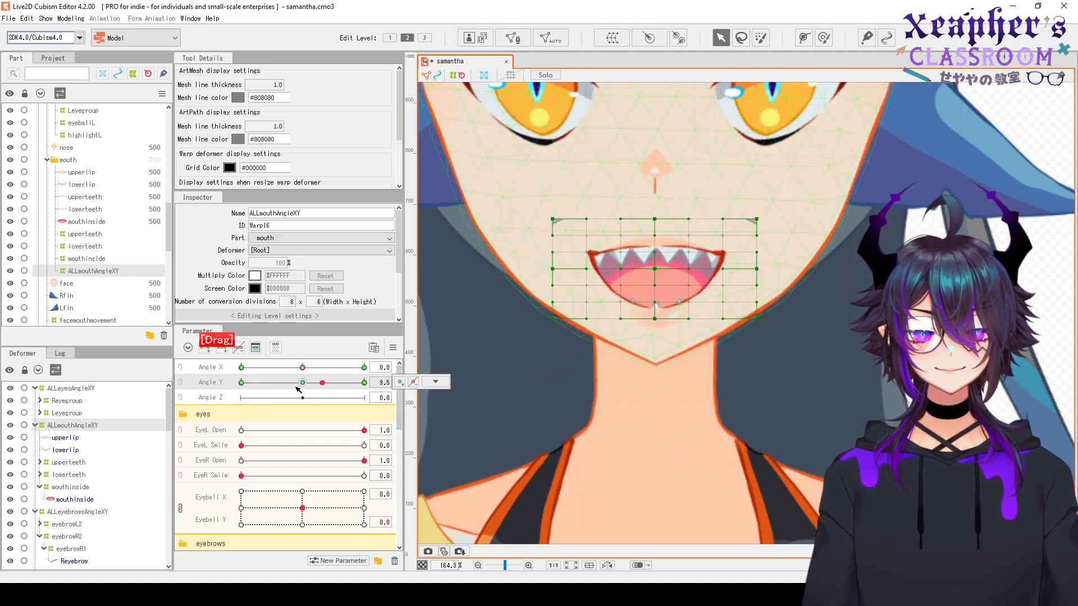
pyautogui.moveTo(570, 384); pyautogui.dragTo(563, 355)
pyautogui.moveTo(758, 349); pyautogui.dragTo(753, 349)
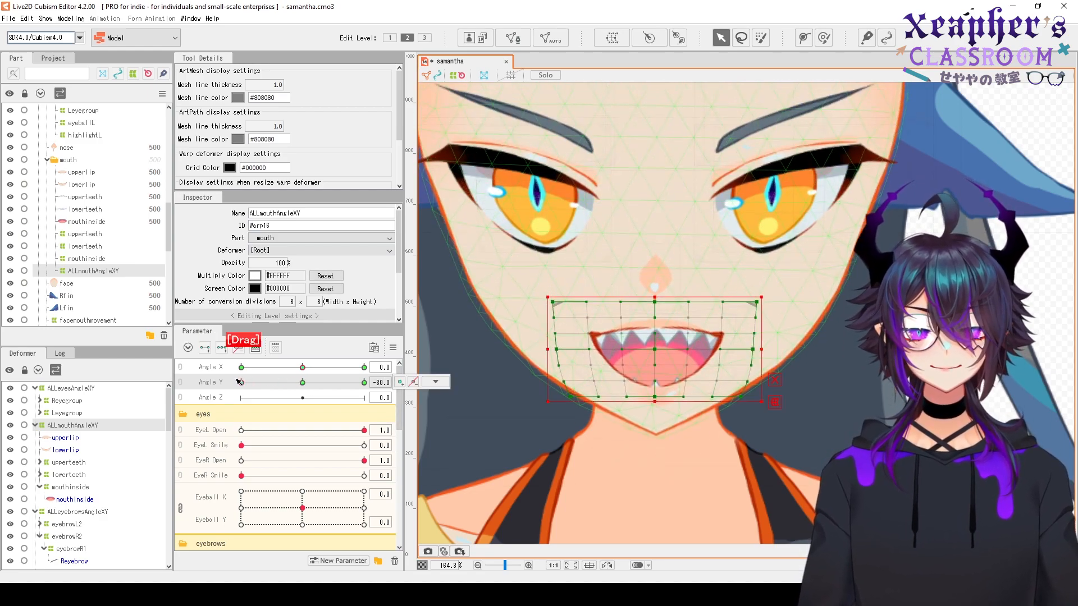
# Examine the tapered mouth deformer near and far at Angle Y -30 to judge its fit above the chin
pyautogui.scroll(-3, 618, 314)
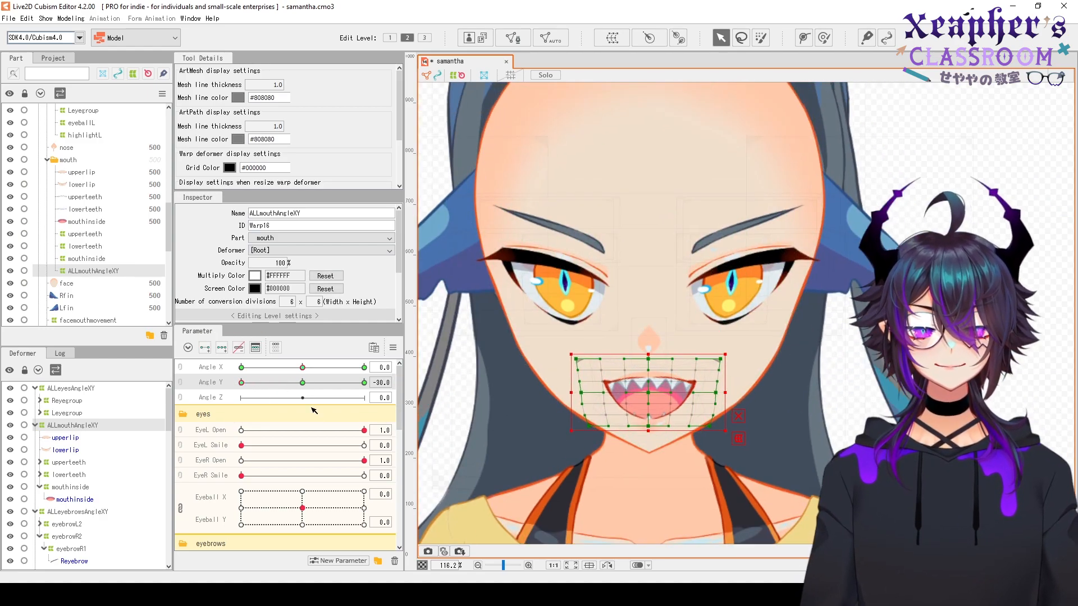
pyautogui.moveTo(241, 382)
pyautogui.mouseDown()
pyautogui.moveTo(273, 387)
pyautogui.moveTo(241, 387)
pyautogui.mouseUp()
pyautogui.scroll(3, 593, 411)
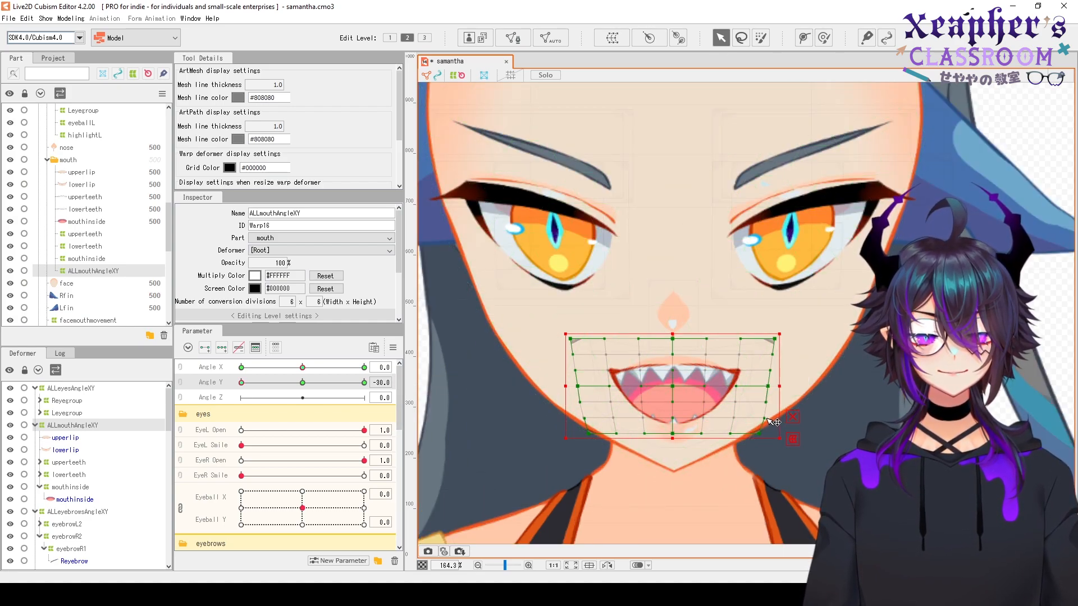
pyautogui.scroll(-2, 772, 421)
pyautogui.scroll(4, 732, 411)
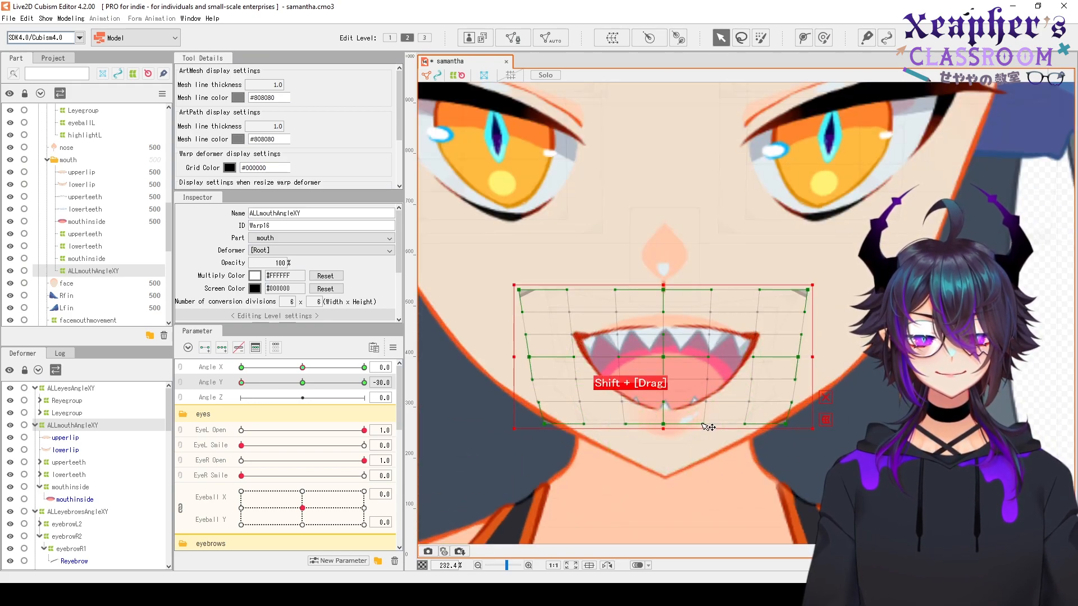
pyautogui.scroll(-4, 688, 409)
pyautogui.moveTo(683, 401); pyautogui.dragTo(637, 341)
pyautogui.scroll(-3, 280, 427)
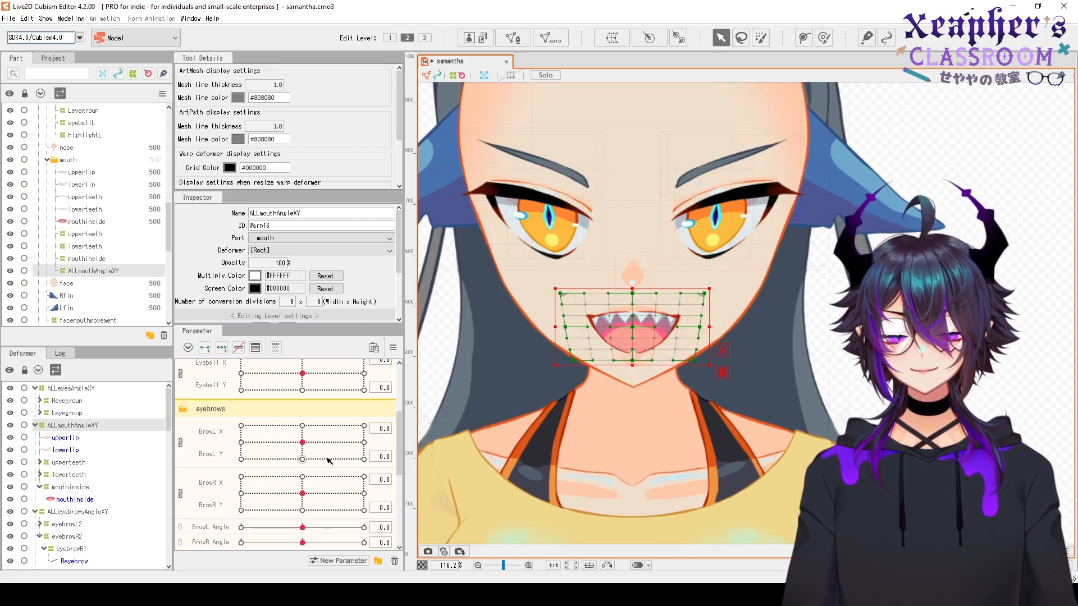
# Test Mouth Form and Mouth Open with the head at Angle Y -30, leaving both at 1.0
pyautogui.scroll(-3, 332, 464)
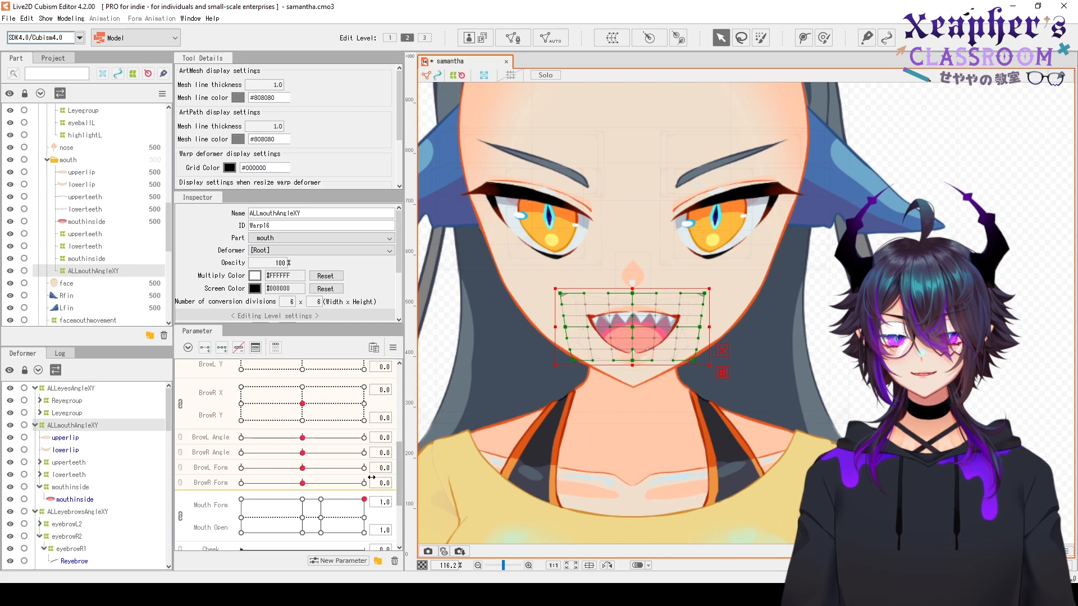
pyautogui.scroll(-3, 306, 473)
pyautogui.moveTo(319, 430); pyautogui.dragTo(387, 408)
pyautogui.click(435, 408)
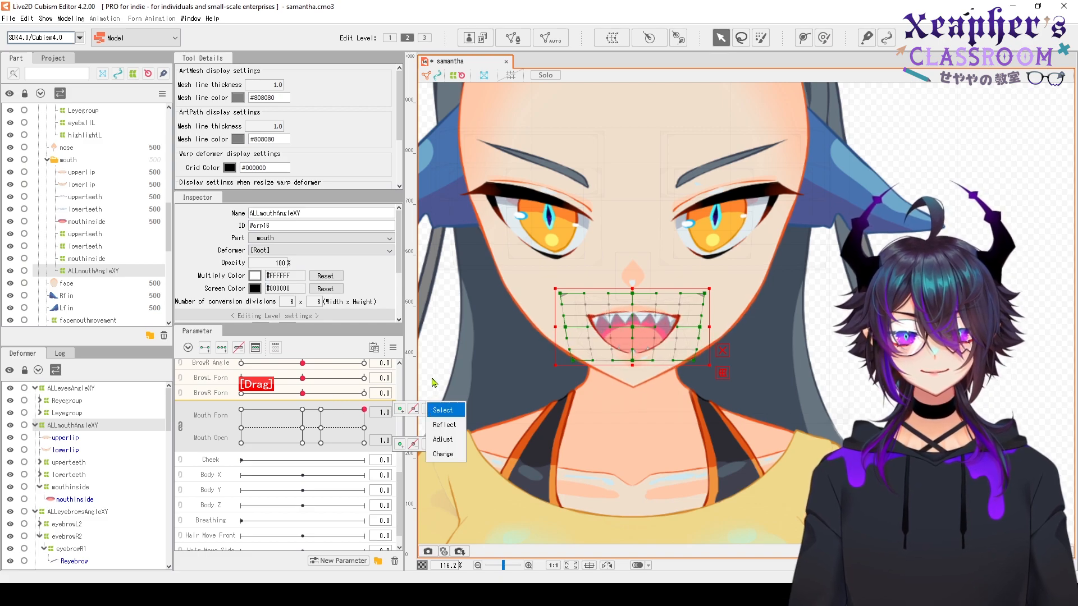
pyautogui.scroll(5, 285, 429)
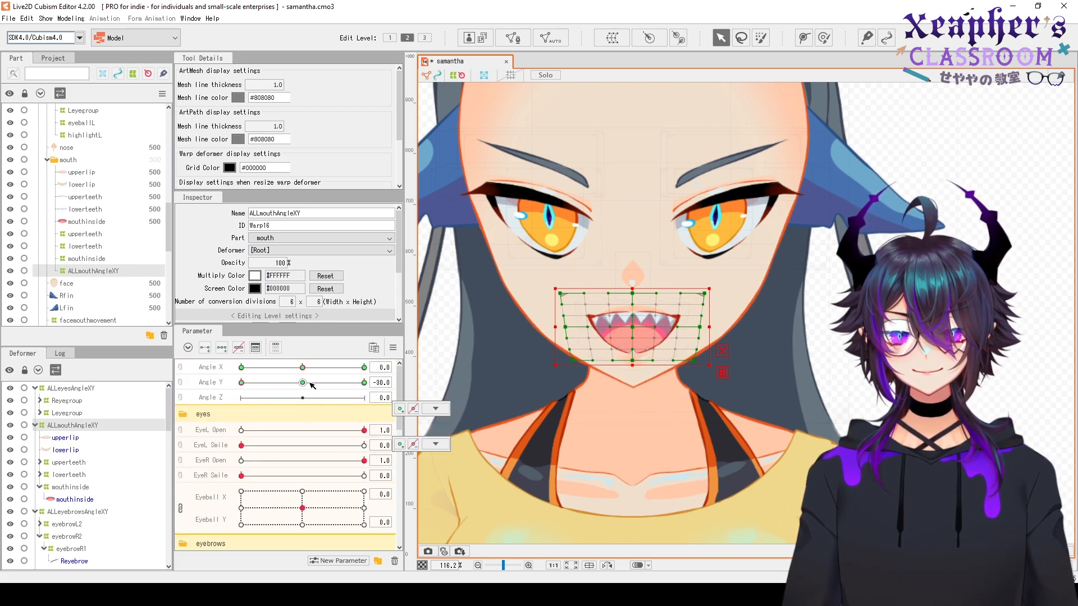
# At Angle Y -30, flatten the mouth deformer slightly from its bottom edge and narrow it a little from both sides
pyautogui.click(303, 382)
pyautogui.moveTo(305, 384); pyautogui.dragTo(242, 382)
pyautogui.scroll(3, 633, 323)
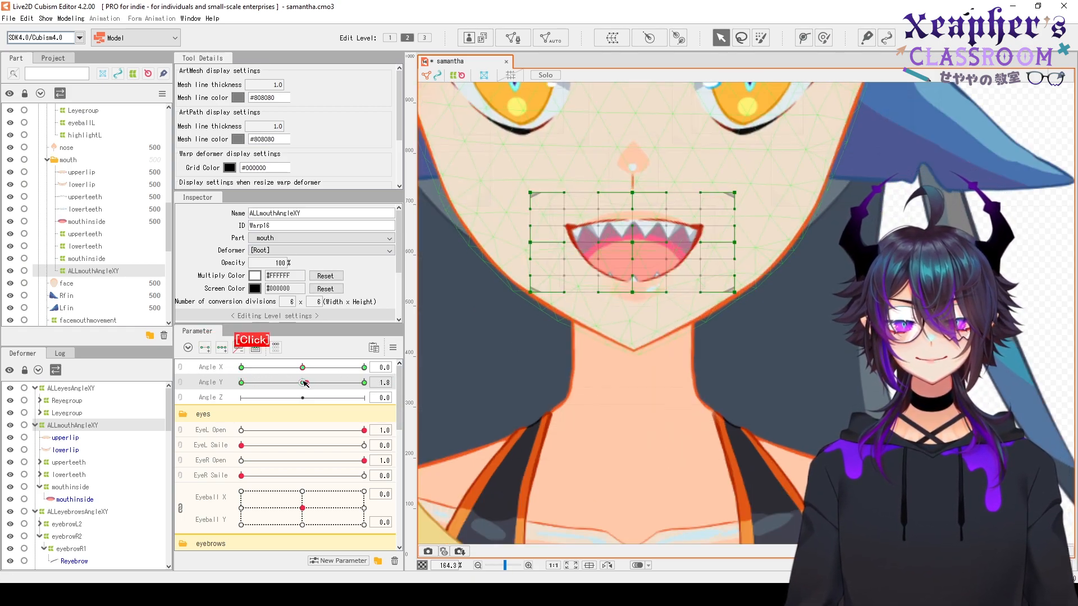
pyautogui.click(436, 382)
pyautogui.click(631, 322)
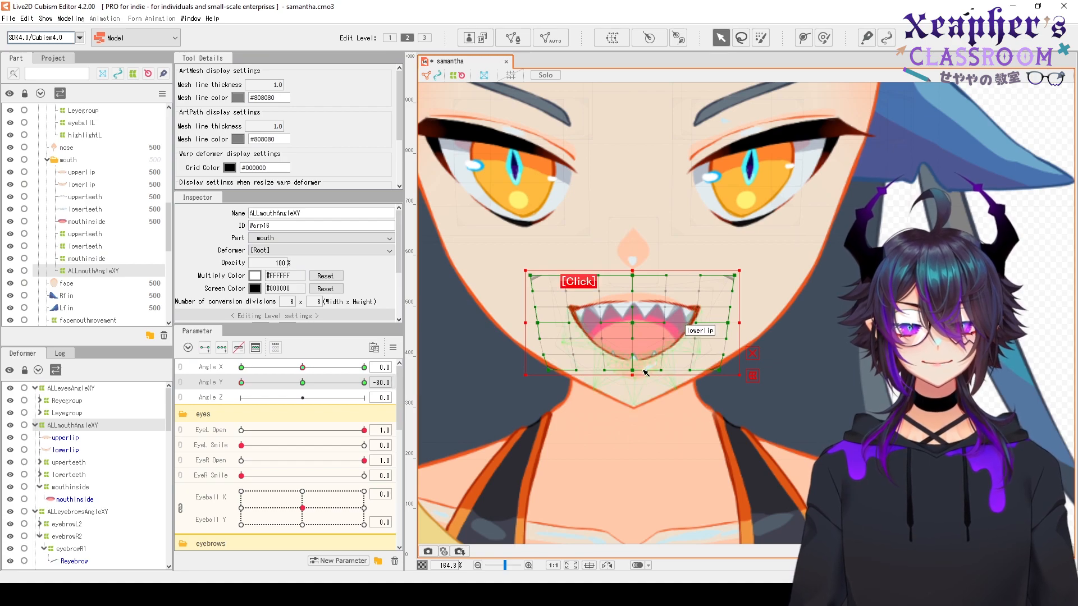
pyautogui.moveTo(632, 375); pyautogui.dragTo(631, 372)
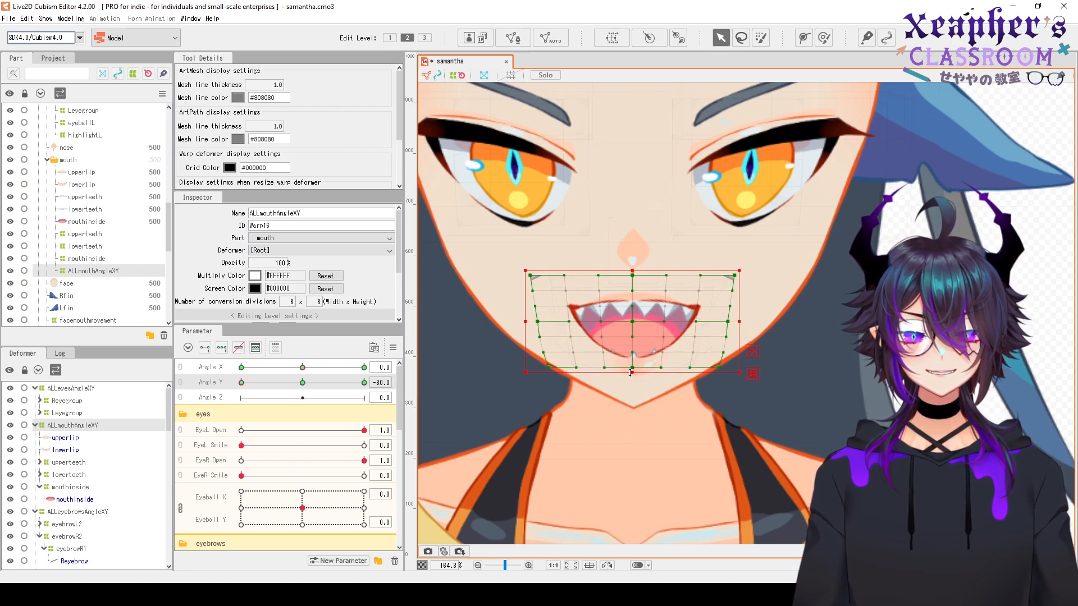
pyautogui.scroll(-3, 631, 372)
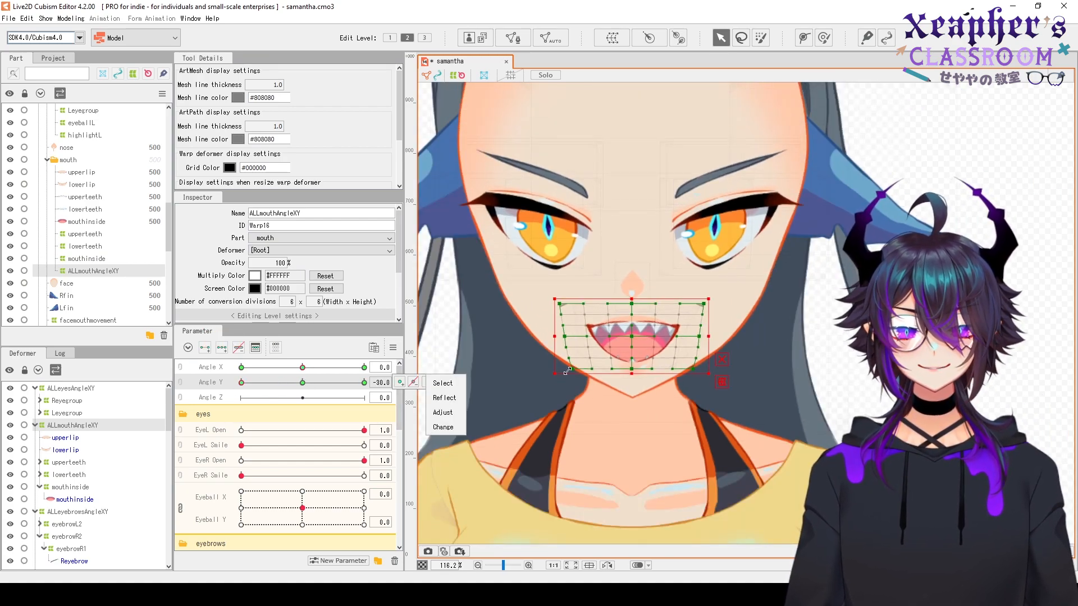
pyautogui.moveTo(709, 337); pyautogui.dragTo(707, 337)
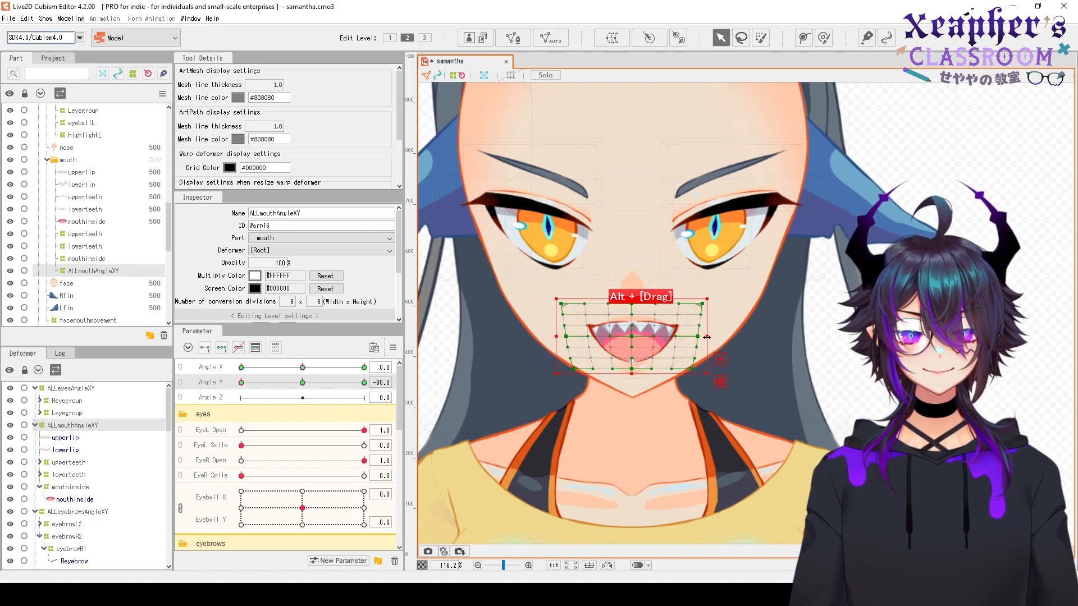
# Sweep Angle Y between 0 and -30 to compare the narrowed mouth against the whole face
pyautogui.scroll(-3, 706, 337)
pyautogui.moveTo(691, 466); pyautogui.dragTo(640, 494)
pyautogui.rightClick(303, 383)
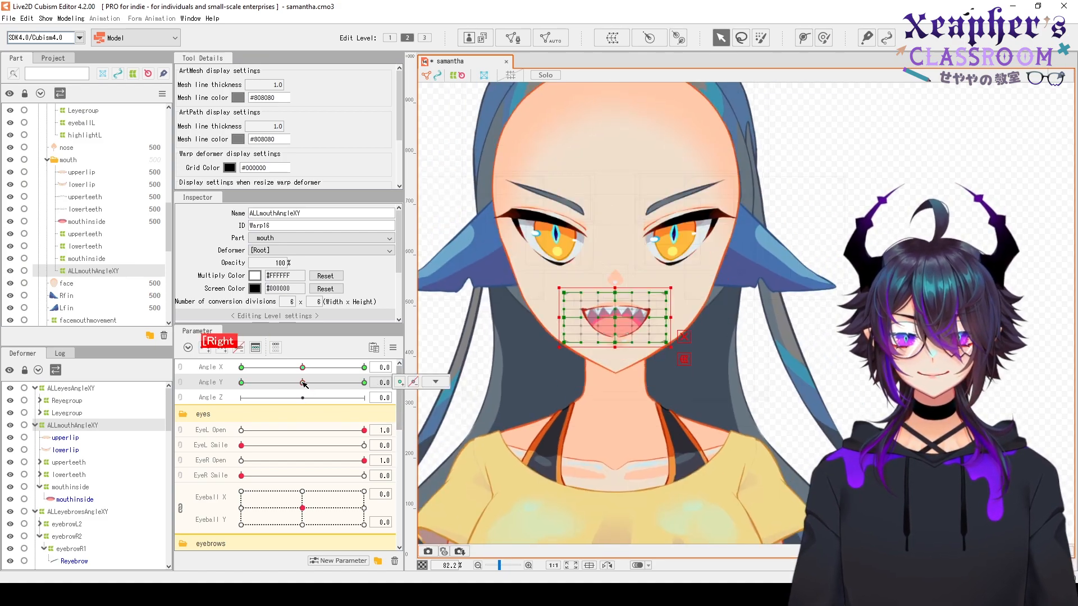
pyautogui.moveTo(303, 384); pyautogui.dragTo(242, 382)
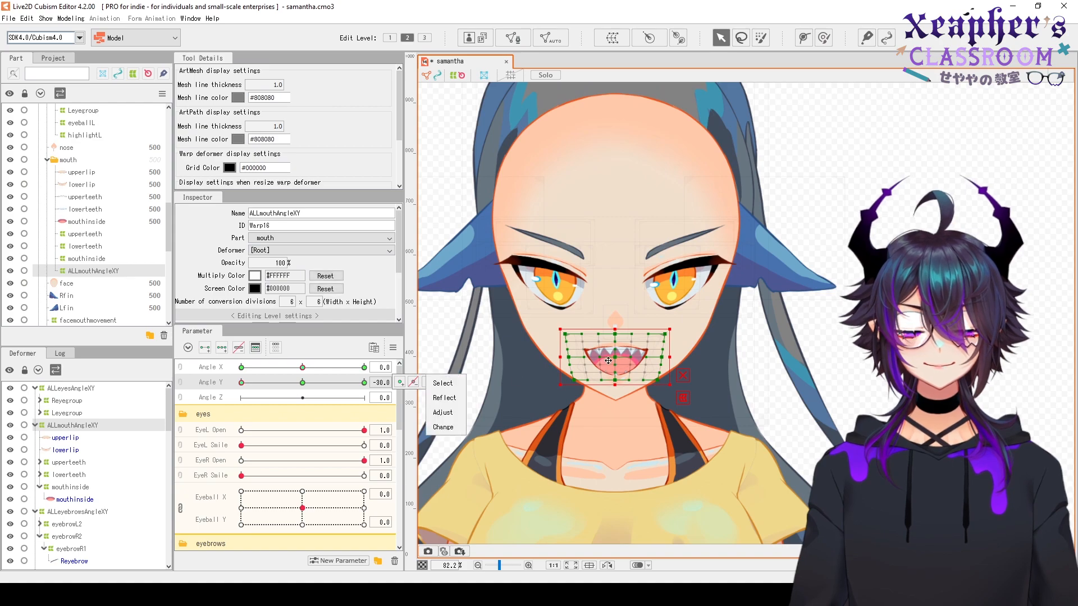
# Compress the lower rows of the mouth deformer's points slightly upward at Angle Y -30, and check the motion from Angle Y 0
pyautogui.scroll(3, 608, 360)
pyautogui.moveTo(514, 434); pyautogui.dragTo(744, 347)
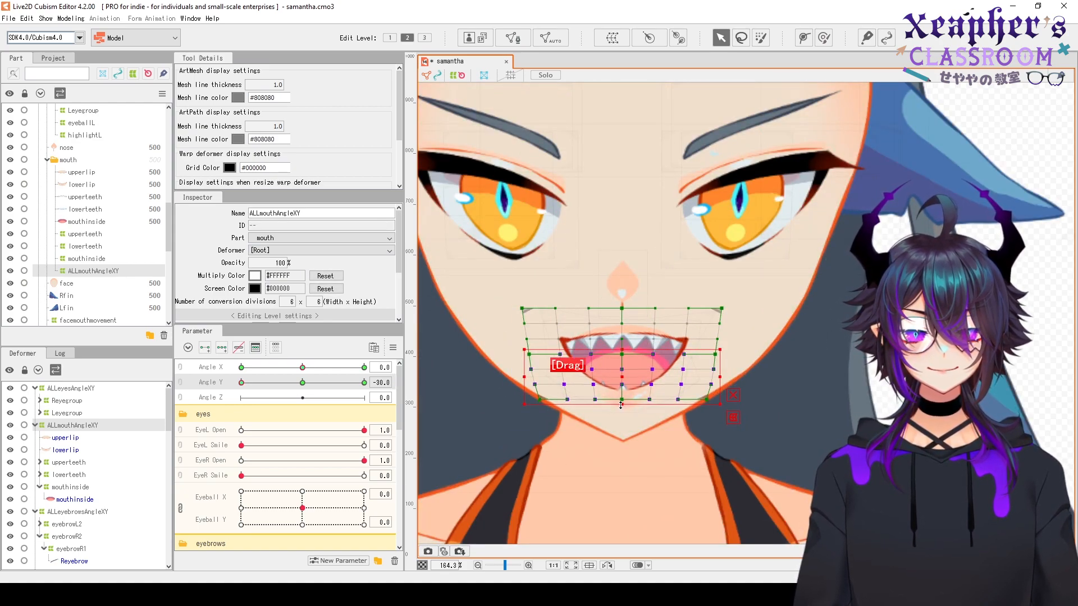
pyautogui.moveTo(621, 405); pyautogui.dragTo(622, 401)
pyautogui.scroll(-2, 643, 394)
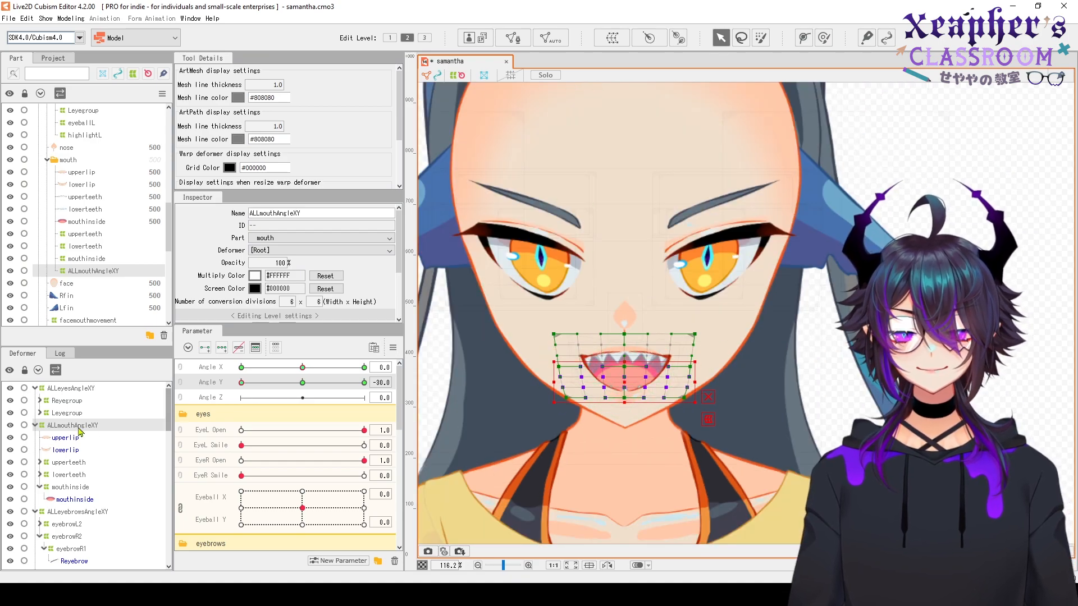
pyautogui.click(67, 412)
pyautogui.click(73, 425)
pyautogui.scroll(1, 637, 382)
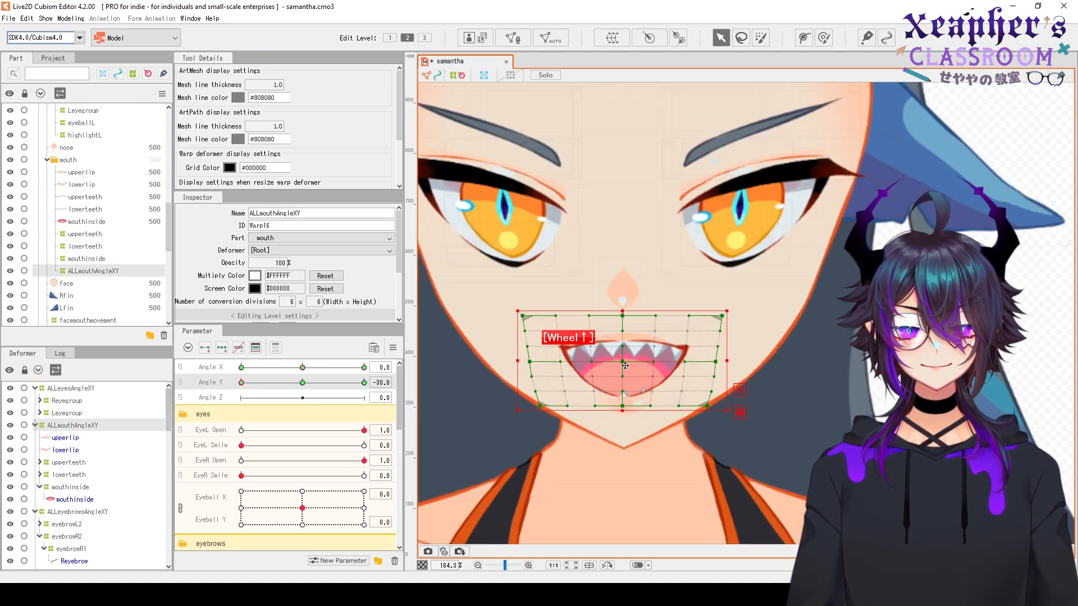
pyautogui.moveTo(301, 383); pyautogui.dragTo(241, 387)
pyautogui.scroll(-3, 549, 338)
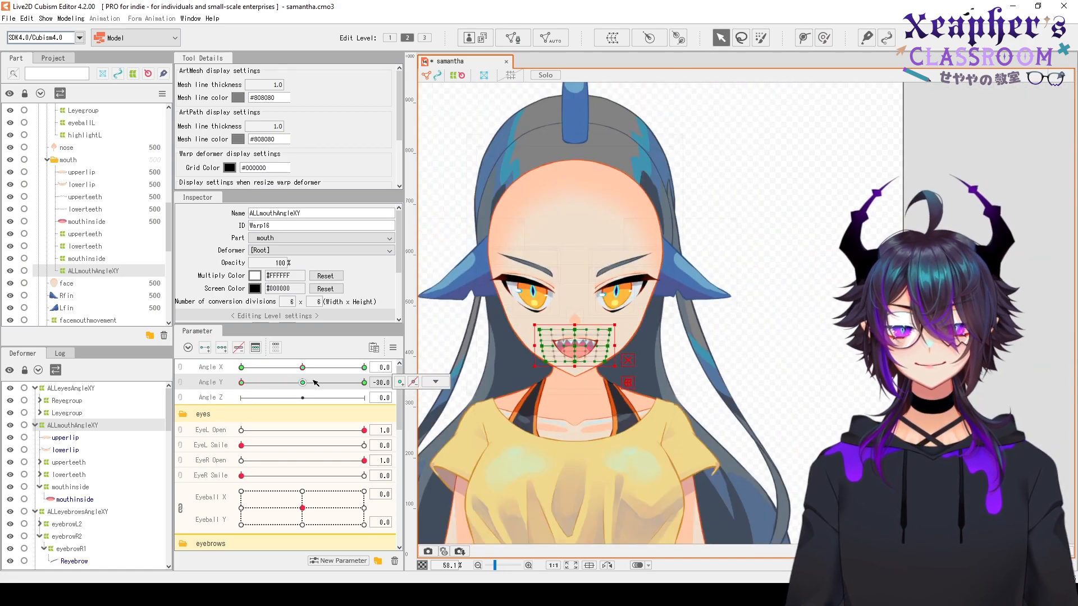
# Set Angle Y to 30 and move the whole mouth deformer up to sit between the raised nose and chin
pyautogui.moveTo(311, 382); pyautogui.dragTo(464, 392)
pyautogui.scroll(1, 563, 319)
pyautogui.scroll(3, 567, 322)
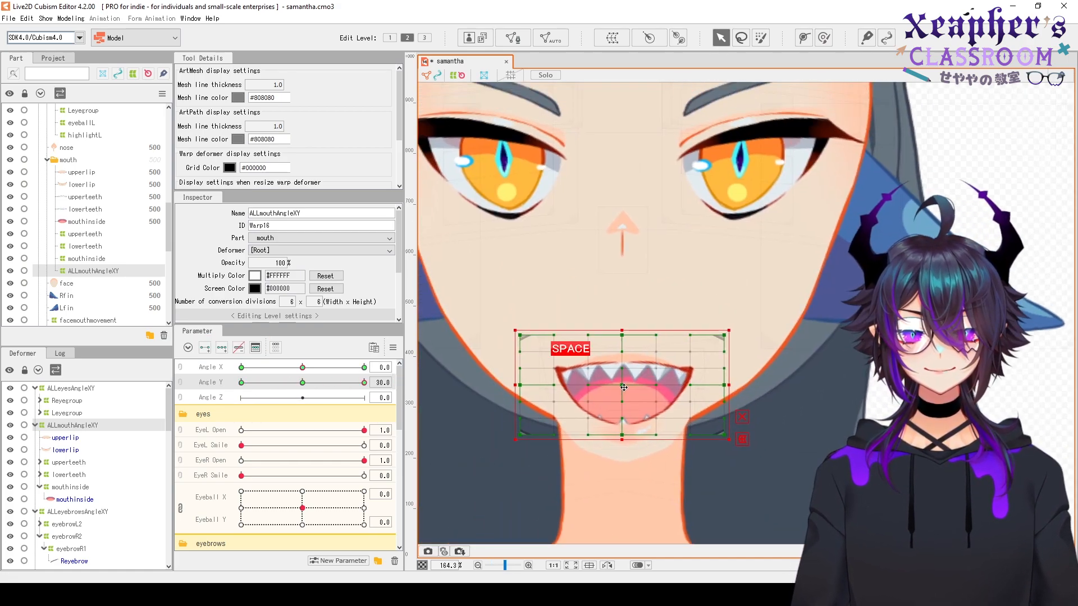
pyautogui.moveTo(627, 340); pyautogui.dragTo(627, 330)
pyautogui.scroll(-3, 627, 331)
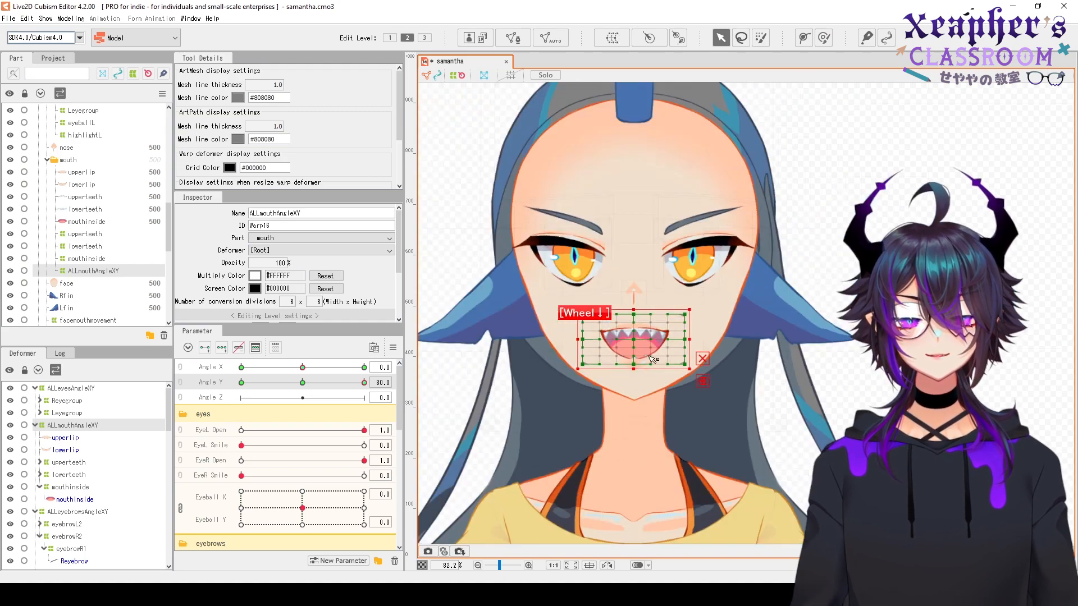
# Sweep Angle Y from 0 to 30 and nudge the mouth deformer slightly higher at 30
pyautogui.rightClick(301, 381)
pyautogui.moveTo(304, 383); pyautogui.dragTo(405, 385)
pyautogui.scroll(3, 599, 322)
pyautogui.moveTo(663, 354); pyautogui.dragTo(662, 350)
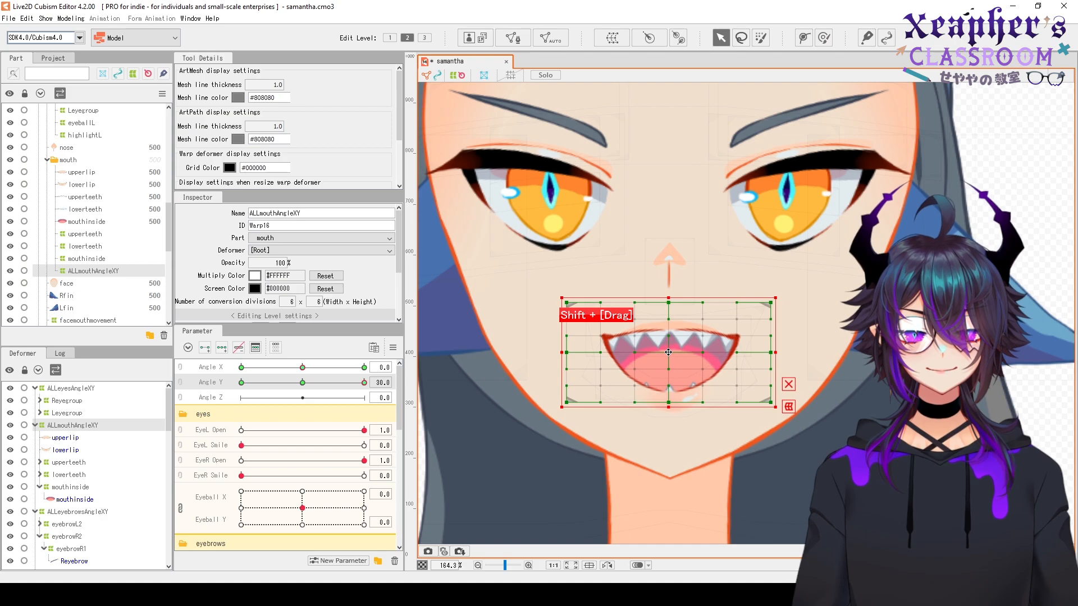
# Widen the mouth deformer slightly on both sides and extend its bottom edge at Angle Y 30, checking the motion from 0
pyautogui.moveTo(777, 353); pyautogui.dragTo(781, 353)
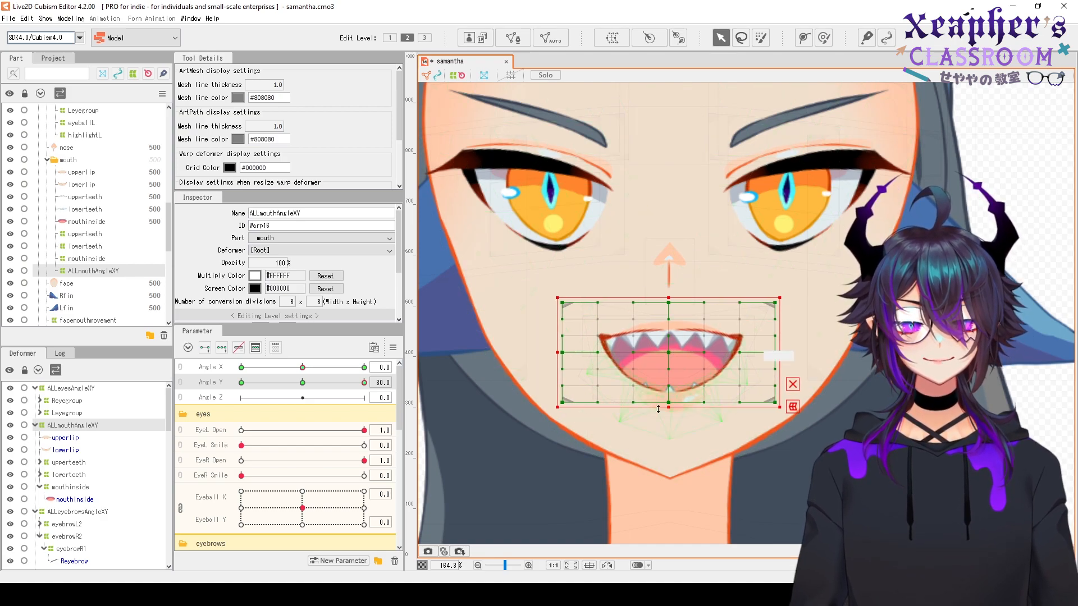
pyautogui.moveTo(669, 409); pyautogui.dragTo(668, 412)
pyautogui.scroll(-2, 679, 444)
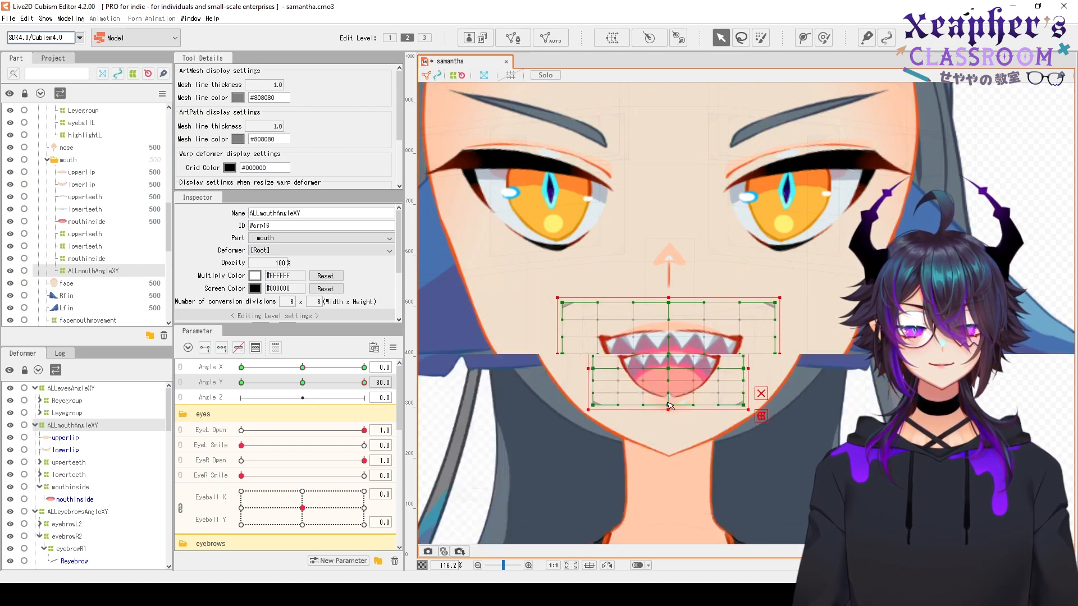
pyautogui.scroll(2, 681, 445)
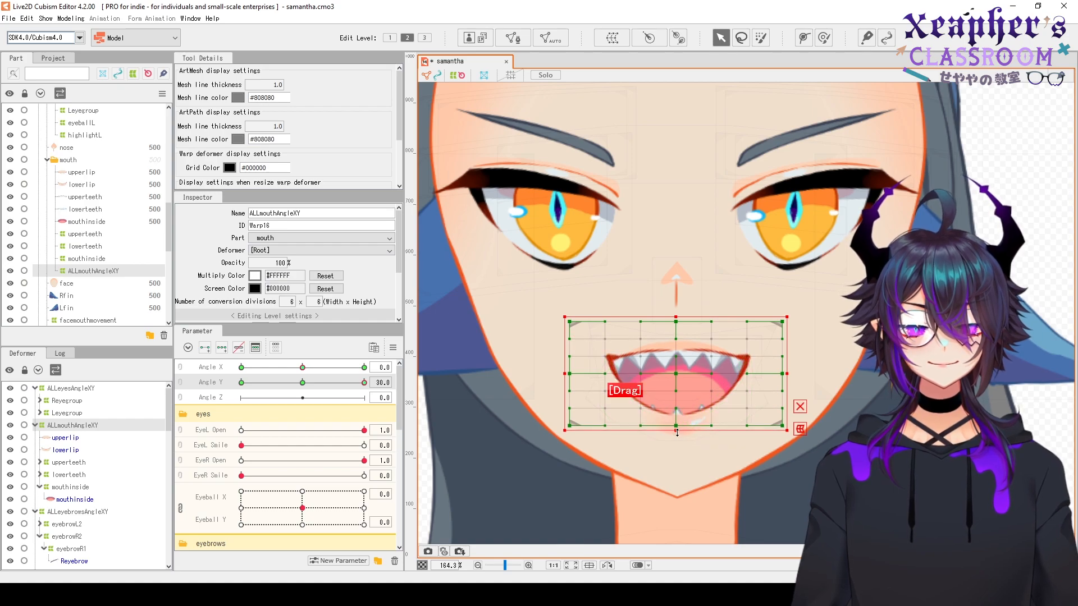
pyautogui.moveTo(635, 433); pyautogui.dragTo(635, 436)
pyautogui.moveTo(301, 384); pyautogui.dragTo(402, 397)
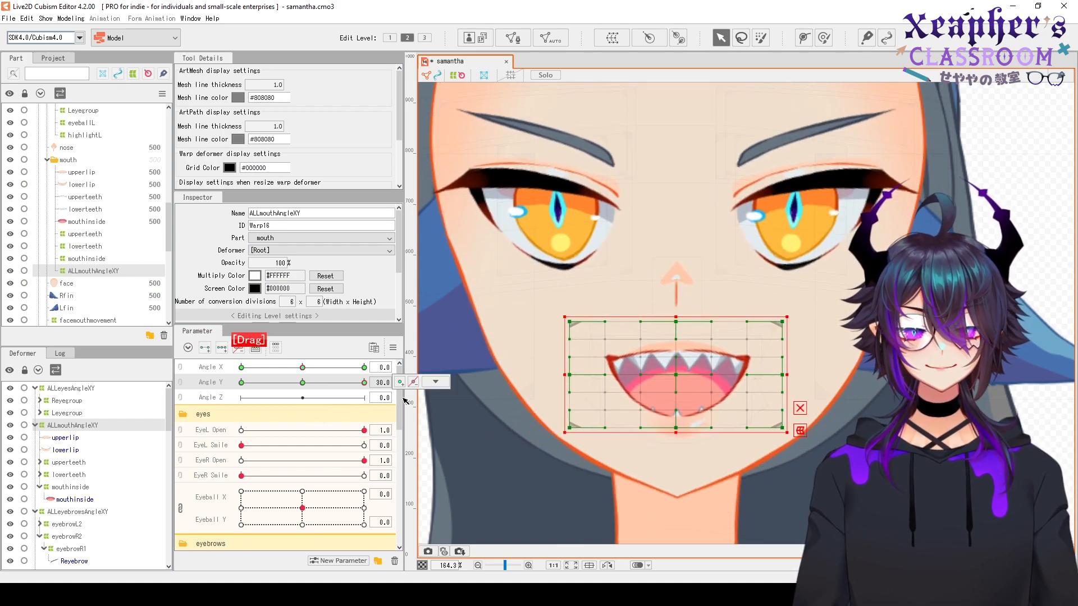
# At Angle Y 30, extend the mouth deformer's top edge slightly upward and widen both sides a little, checking the motion from Angle Y 0
pyautogui.moveTo(676, 319); pyautogui.dragTo(675, 316)
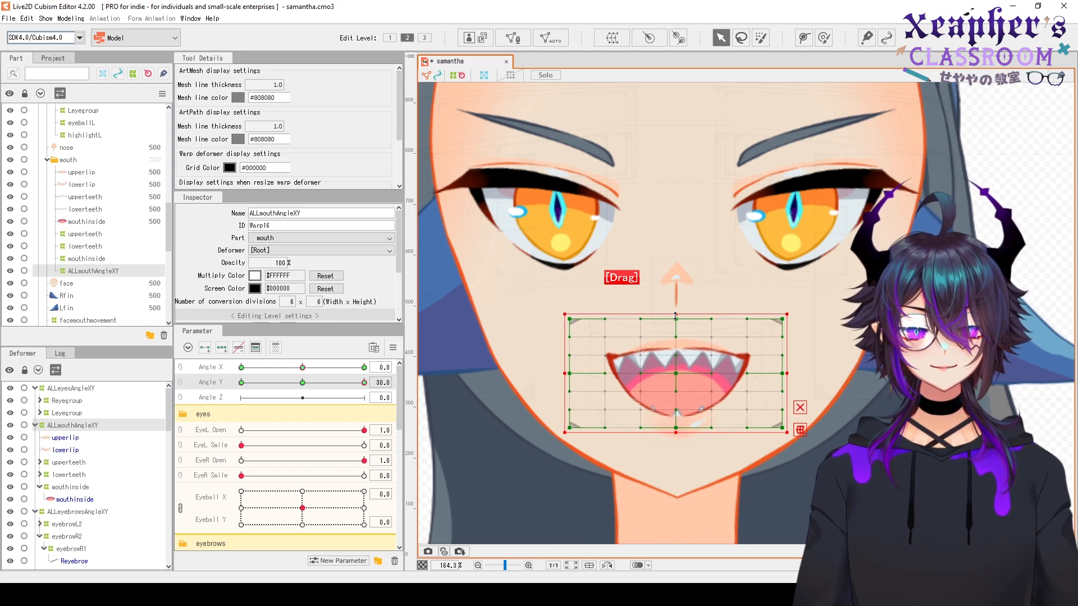
pyautogui.keyDown('alt'); pyautogui.click(789, 374); pyautogui.keyUp('alt')
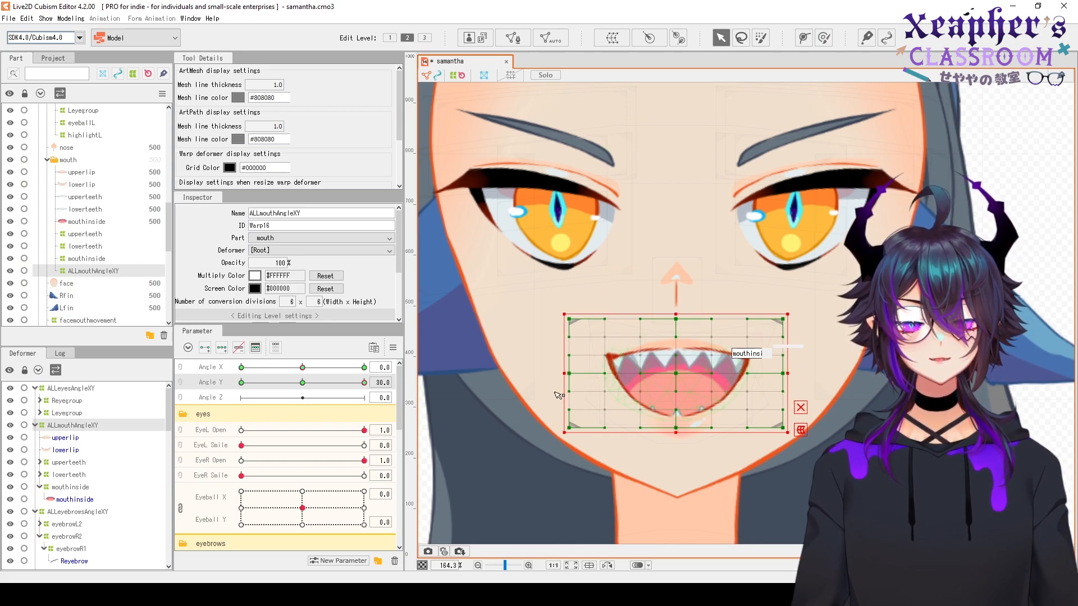
pyautogui.moveTo(295, 383); pyautogui.dragTo(385, 397)
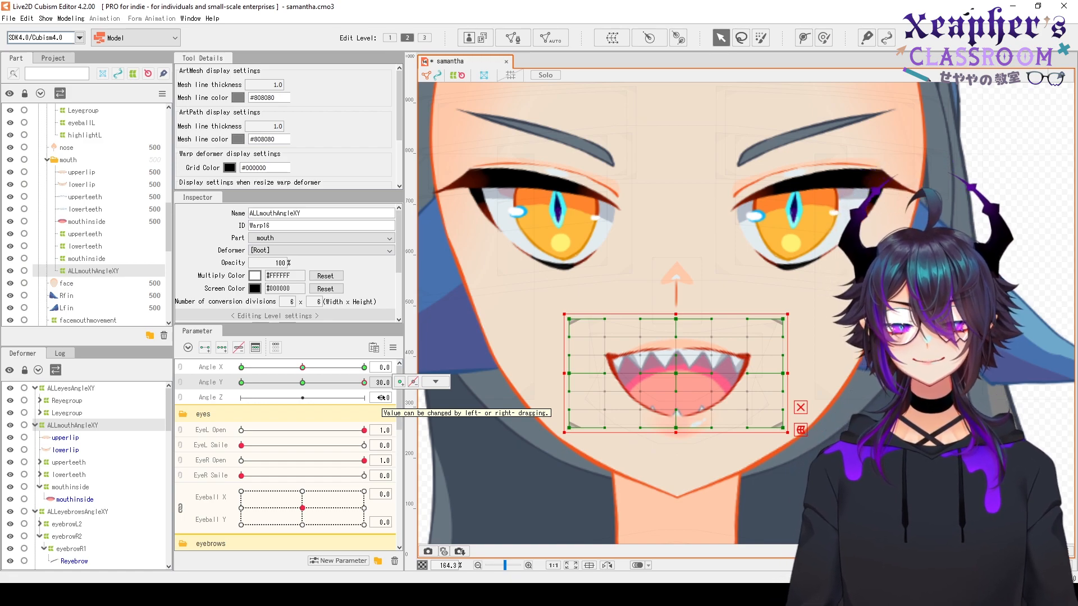
pyautogui.moveTo(303, 384); pyautogui.dragTo(377, 389)
pyautogui.scroll(-5, 642, 316)
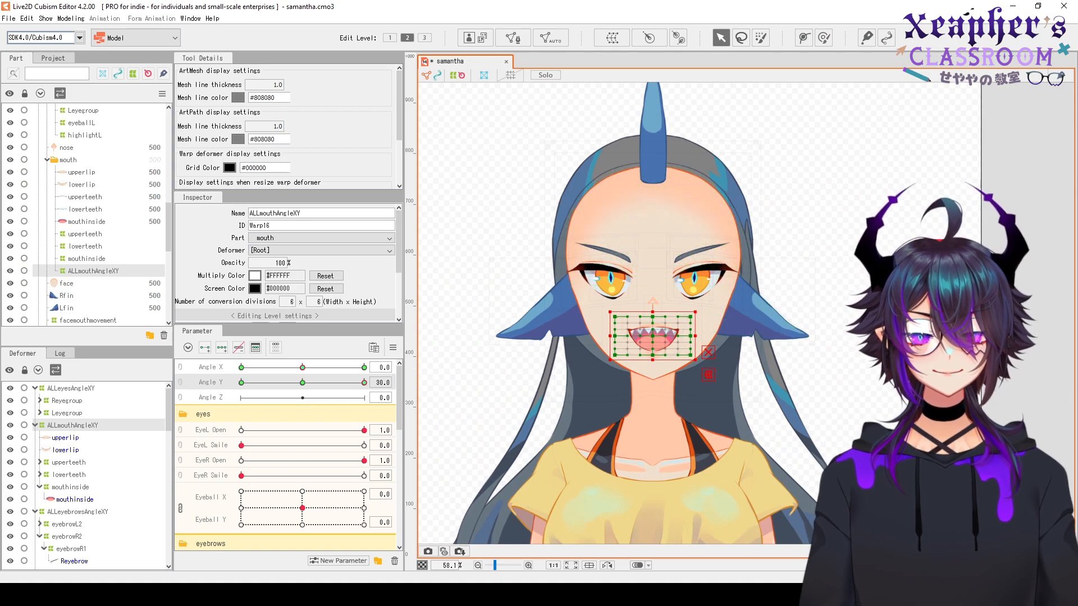
# Close the mouth into a slight smile with Mouth Form and Mouth Open, and sweep Angle Y back to 0 to check it
pyautogui.click(494, 368)
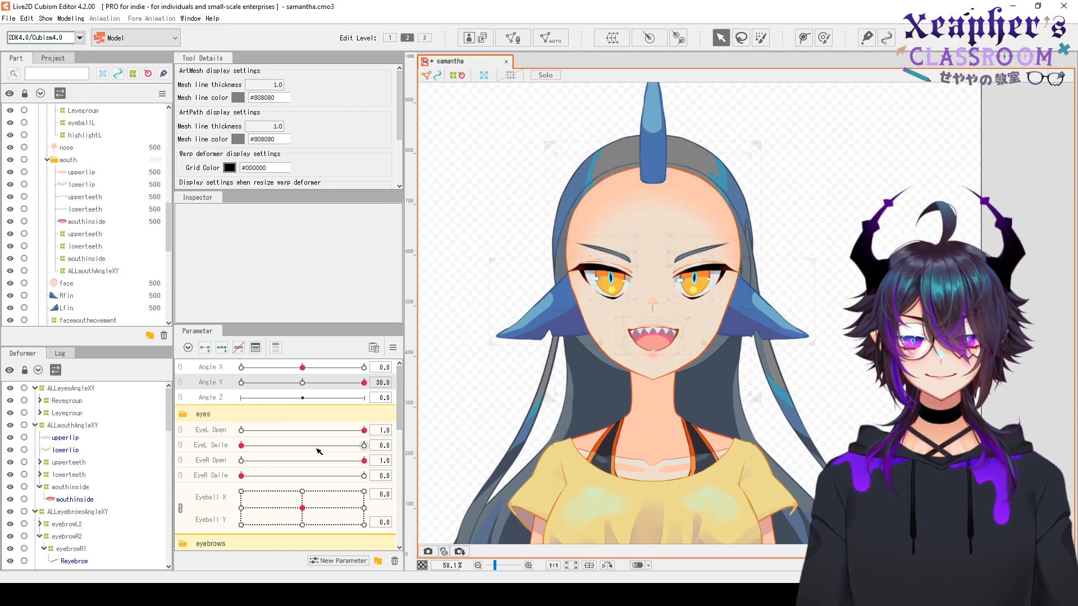
pyautogui.scroll(-5, 319, 451)
pyautogui.moveTo(313, 430); pyautogui.dragTo(306, 411)
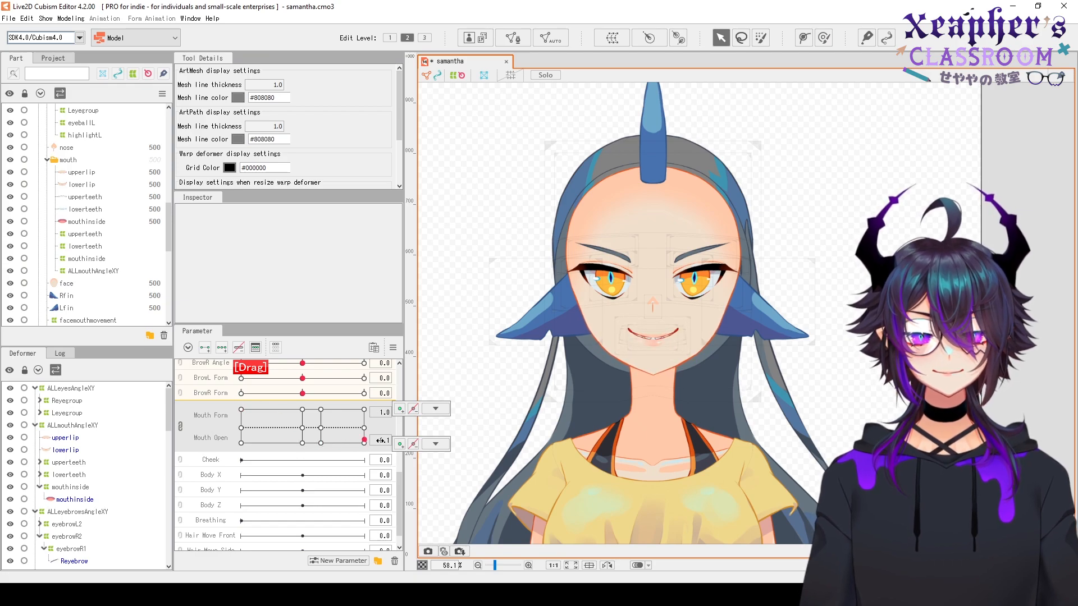
pyautogui.scroll(5, 311, 413)
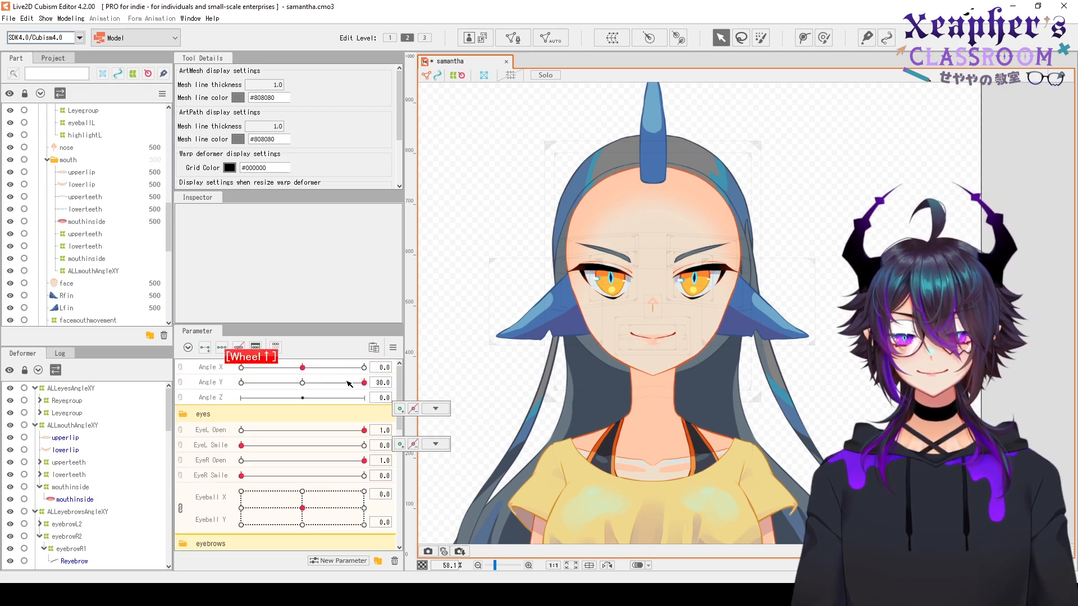
pyautogui.moveTo(358, 383)
pyautogui.mouseDown()
pyautogui.moveTo(239, 383)
pyautogui.moveTo(371, 391)
pyautogui.mouseUp()
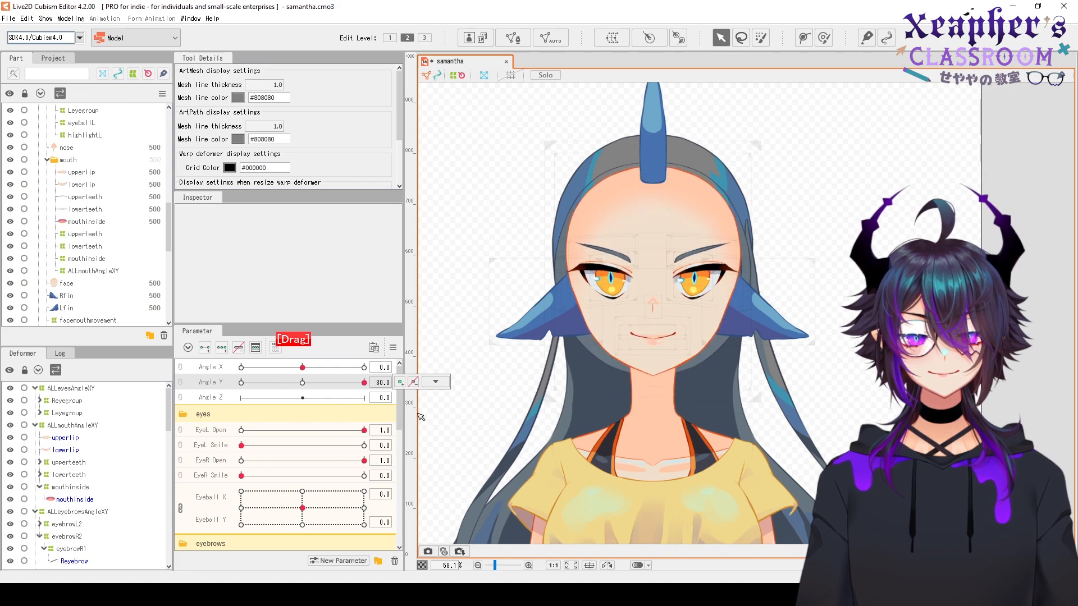
pyautogui.rightClick(184, 382)
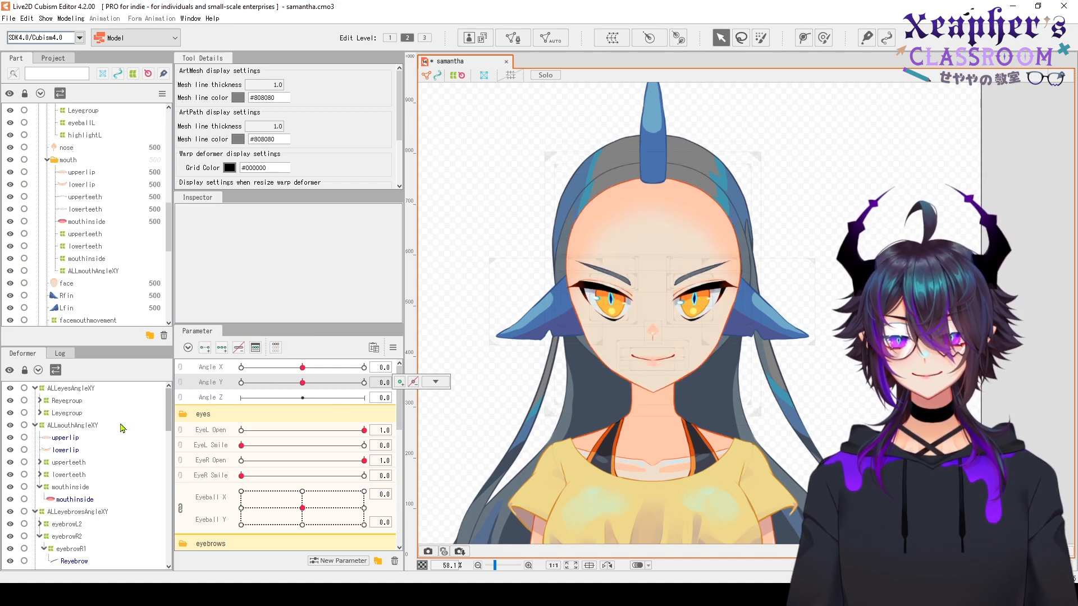
# Link Angle X and Angle Y, synthesize the corners of ALLmouthAngleXY, and sweep the combined parameter to inspect the diagonal poses
pyautogui.click(83, 425)
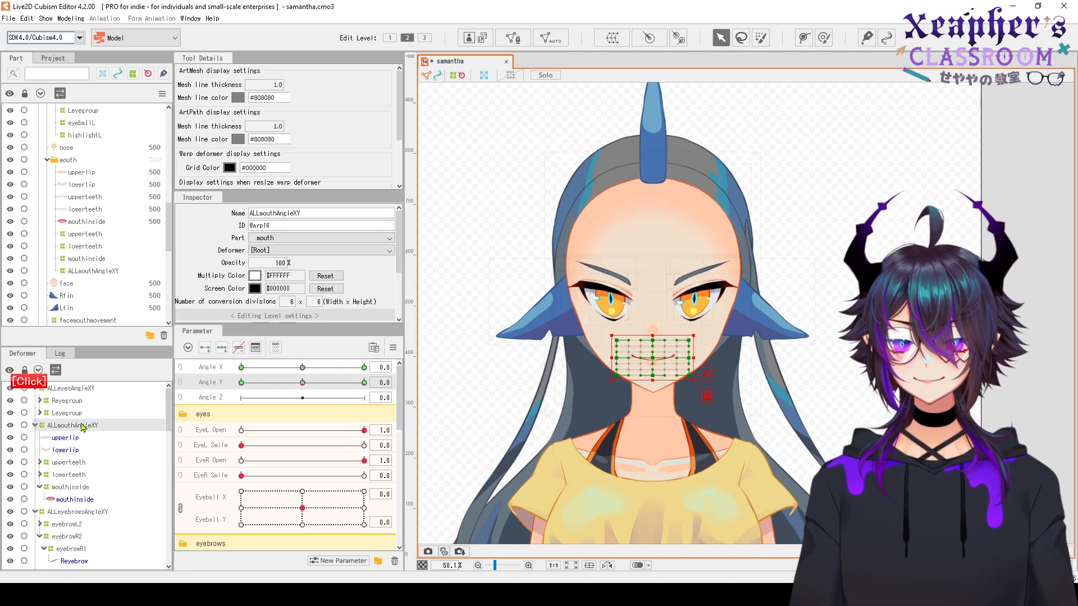
pyautogui.click(177, 375)
pyautogui.moveTo(332, 382); pyautogui.dragTo(350, 376)
pyautogui.click(393, 349)
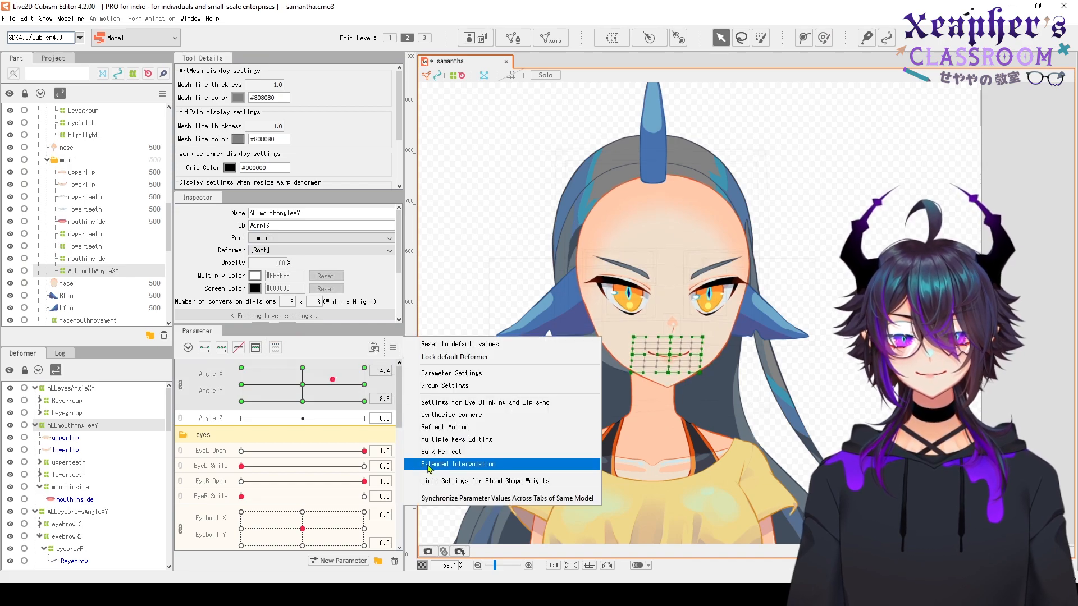
pyautogui.click(516, 411)
pyautogui.click(516, 397)
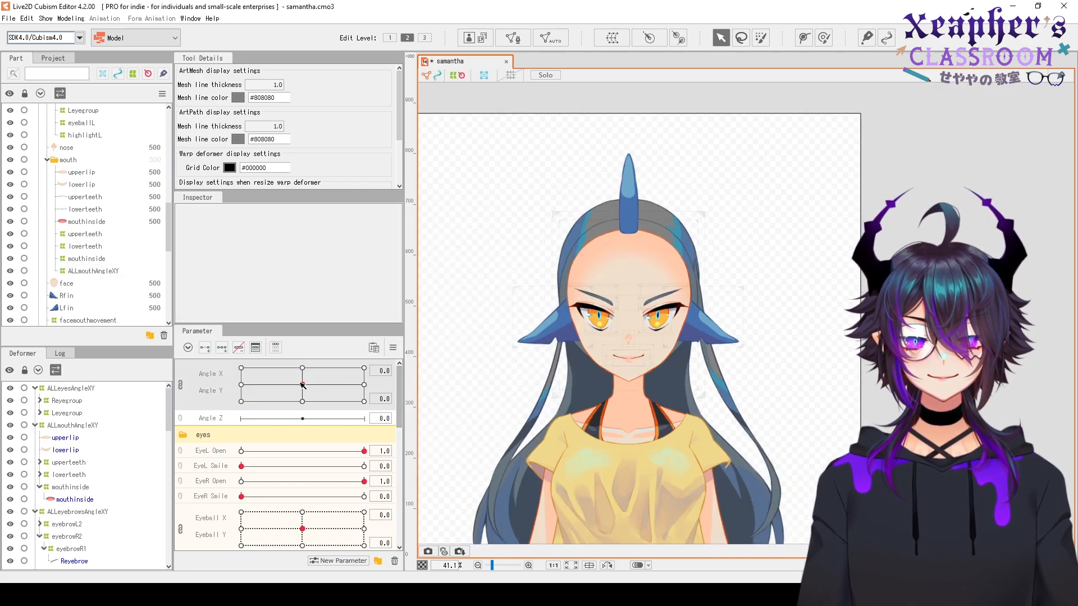
pyautogui.moveTo(304, 385); pyautogui.dragTo(129, 417)
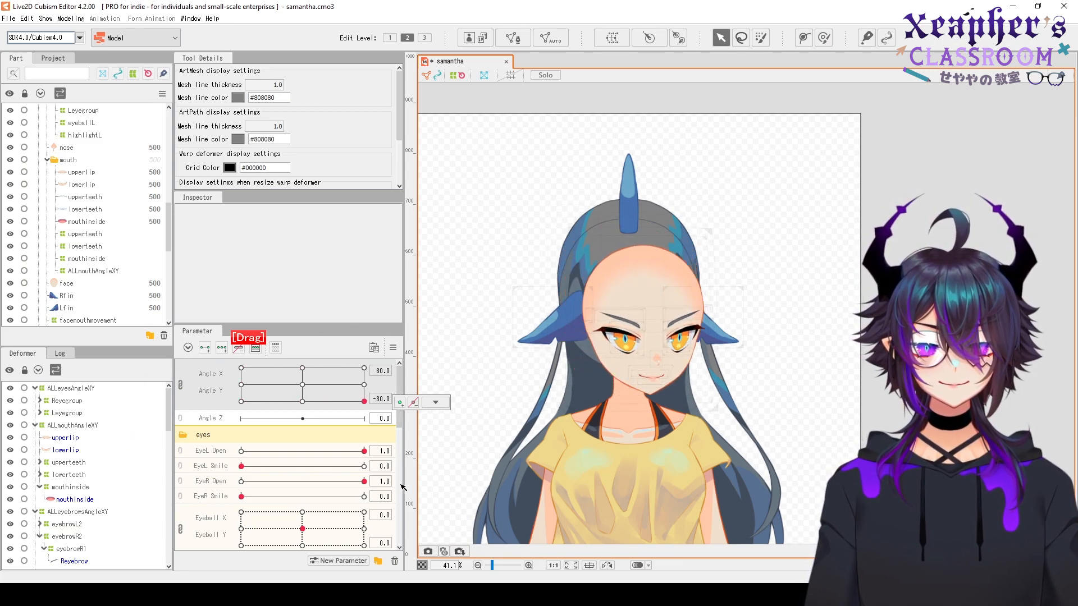
# At Angle X -30 and Angle Y -30, lower the right column of the ALLmouthAngleXY deformer slightly to match the face tilt
pyautogui.click(552, 409)
pyautogui.scroll(5, 556, 405)
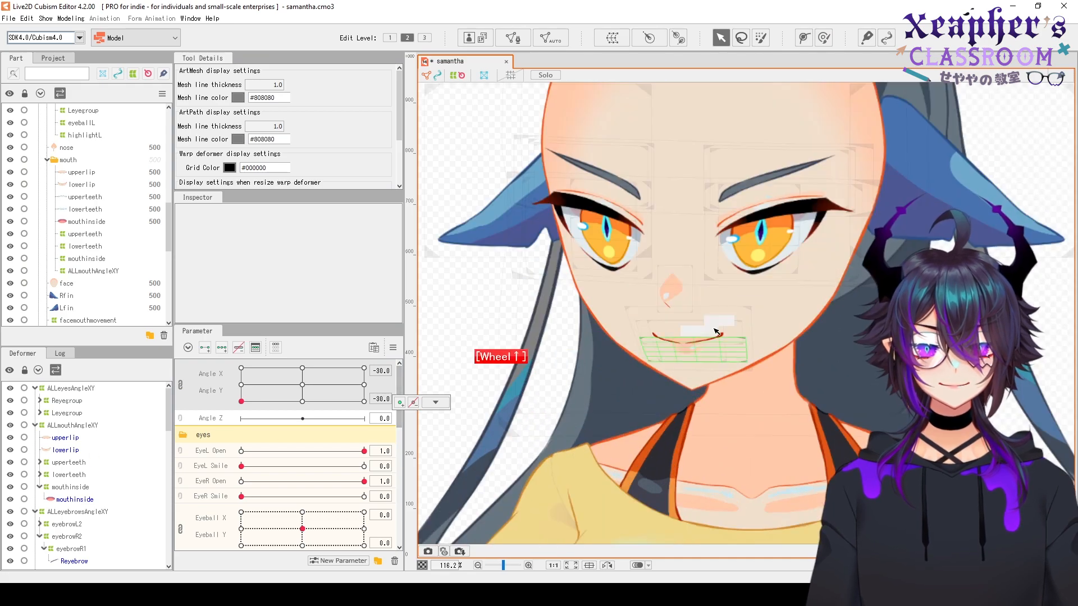
pyautogui.click(751, 304)
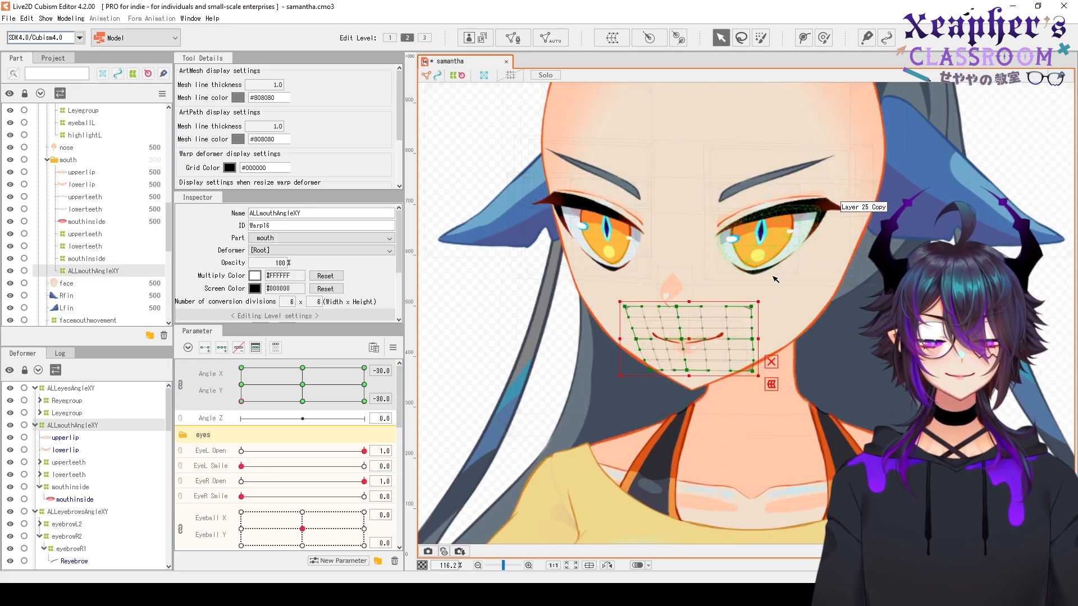
pyautogui.scroll(3, 775, 280)
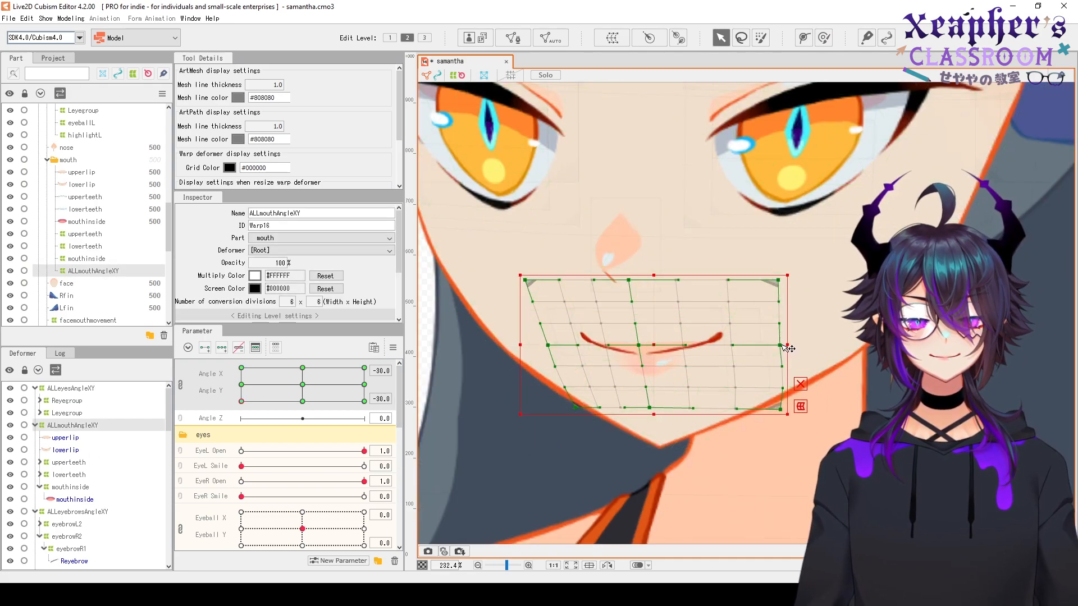
pyautogui.moveTo(787, 348); pyautogui.dragTo(787, 354)
pyautogui.scroll(-2, 651, 326)
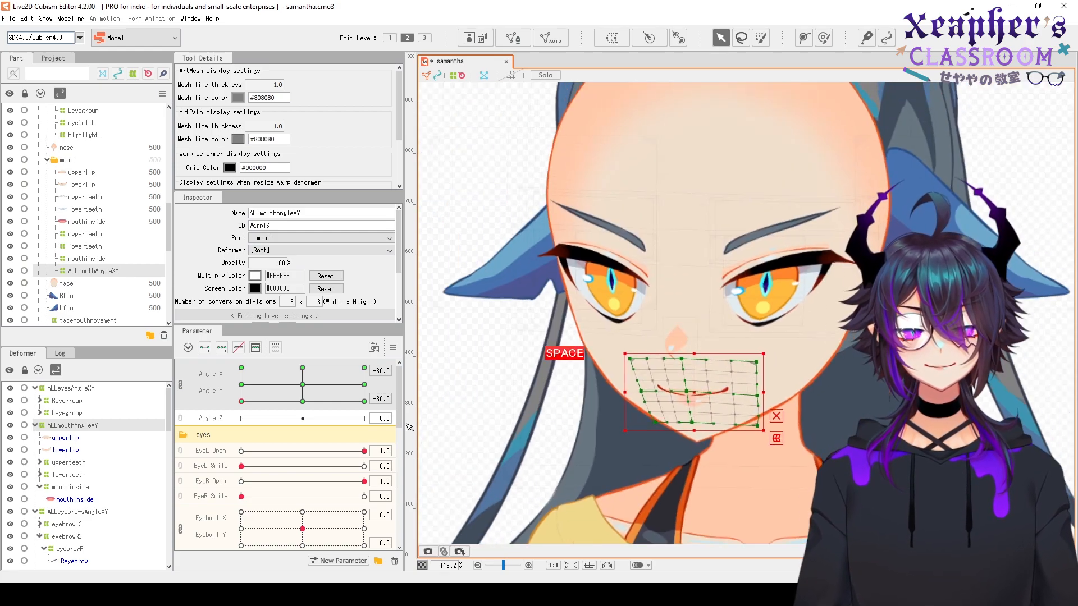
pyautogui.moveTo(242, 402)
pyautogui.mouseDown()
pyautogui.moveTo(346, 424)
pyautogui.moveTo(239, 421)
pyautogui.mouseUp()
pyautogui.scroll(3, 771, 403)
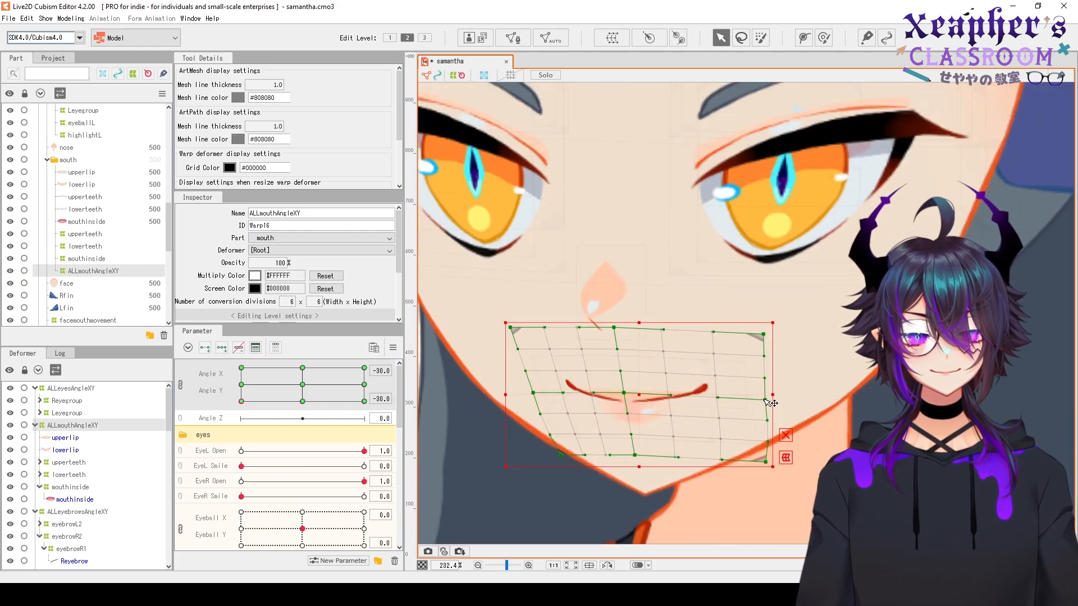
# At Angle X -30 and Angle Y 30, lower the mouth deformer's left side slightly and nudge its right side up
pyautogui.click(241, 368)
pyautogui.scroll(-2, 589, 336)
pyautogui.scroll(1, 558, 256)
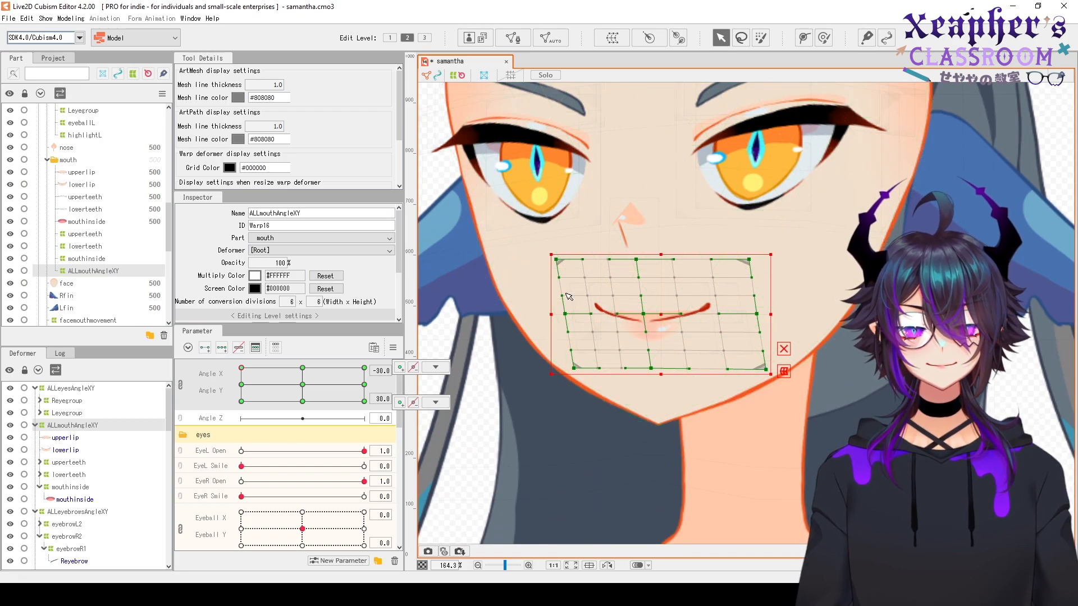
pyautogui.scroll(1, 569, 296)
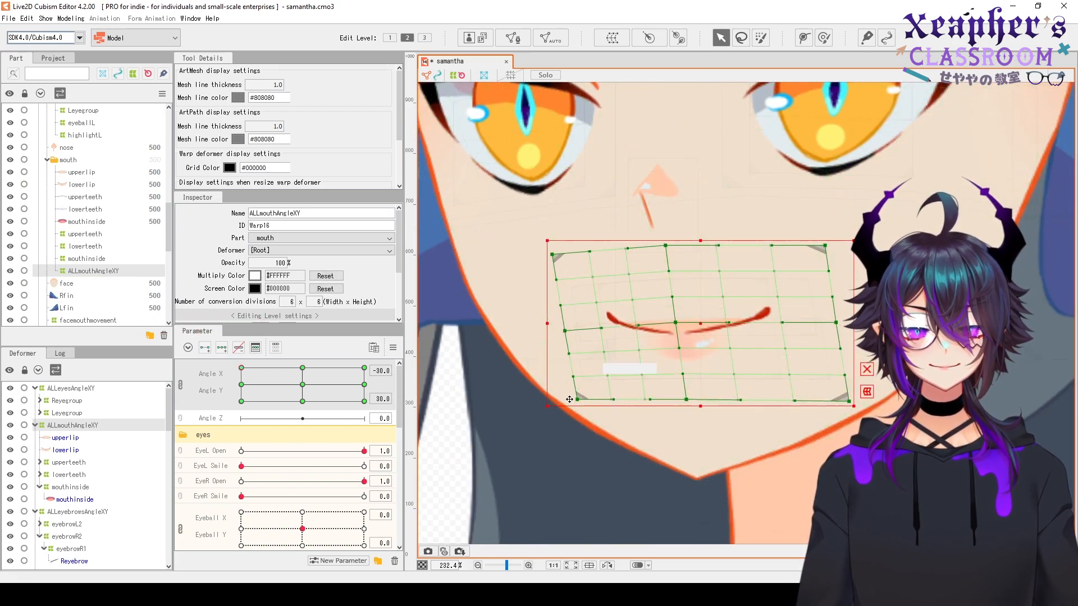
pyautogui.moveTo(577, 399); pyautogui.dragTo(576, 406)
pyautogui.scroll(-2, 545, 276)
pyautogui.scroll(2, 682, 255)
pyautogui.moveTo(687, 267); pyautogui.dragTo(688, 263)
pyautogui.scroll(-2, 700, 362)
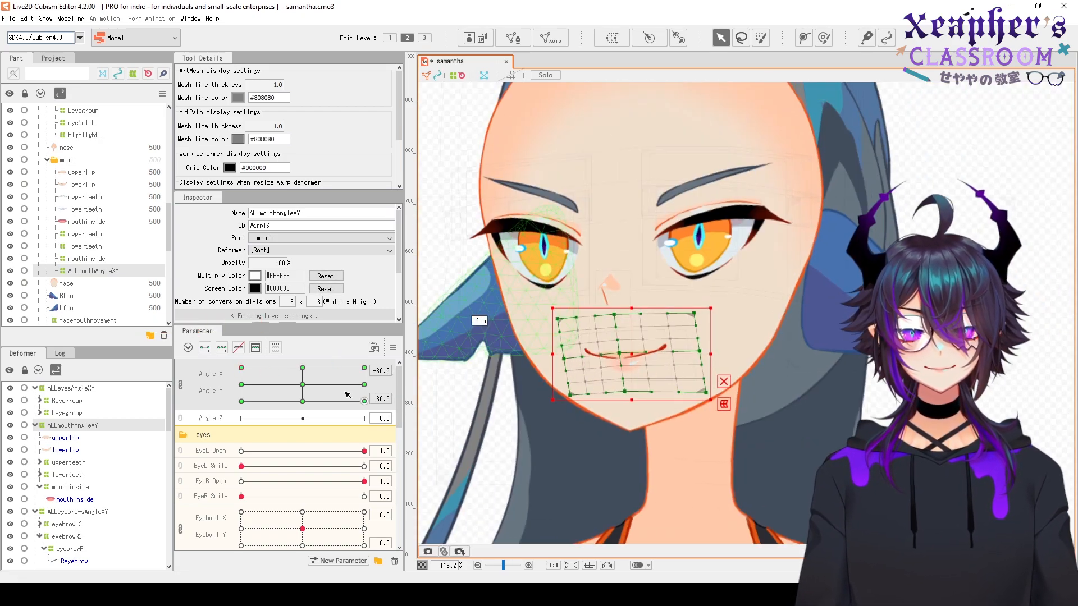
# Compare the mouth deformer at Angle X -30 between the Angle Y 30 and -30 corners
pyautogui.moveTo(242, 367)
pyautogui.mouseDown()
pyautogui.moveTo(302, 368)
pyautogui.moveTo(241, 367)
pyautogui.mouseUp()
pyautogui.scroll(2, 620, 357)
pyautogui.click(242, 401)
pyautogui.moveTo(657, 241)
pyautogui.mouseDown()
pyautogui.moveTo(660, 344)
pyautogui.moveTo(649, 249)
pyautogui.mouseUp()
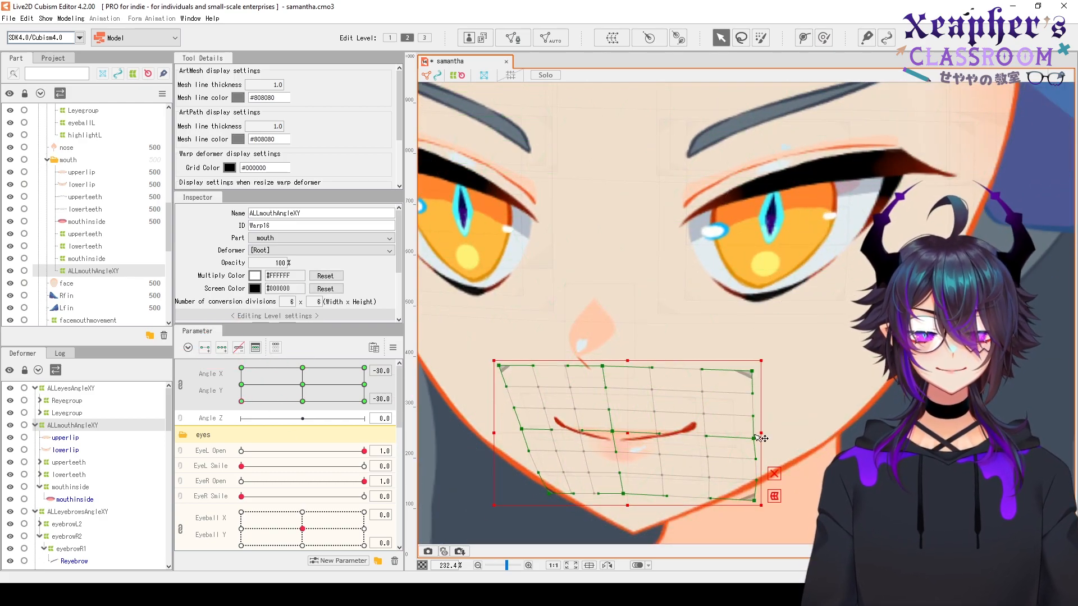
pyautogui.scroll(-2, 669, 381)
pyautogui.moveTo(241, 401); pyautogui.dragTo(314, 467)
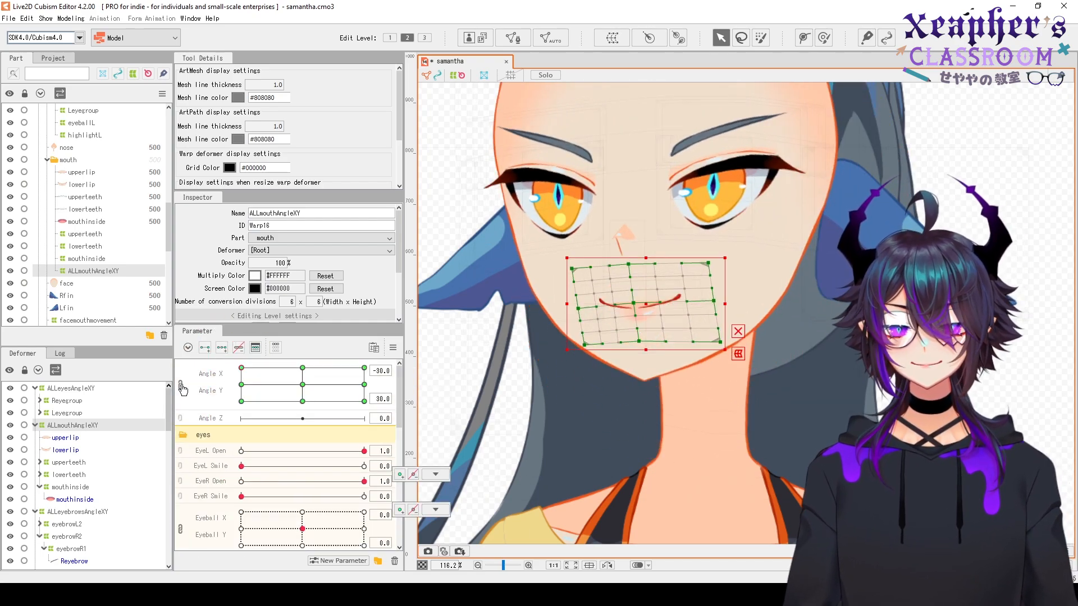
# With Angle X and Angle Y unlinked, reflect the mouth deformer's Angle X motion at Angle Y 30 and again at Angle Y -30
pyautogui.click(393, 348)
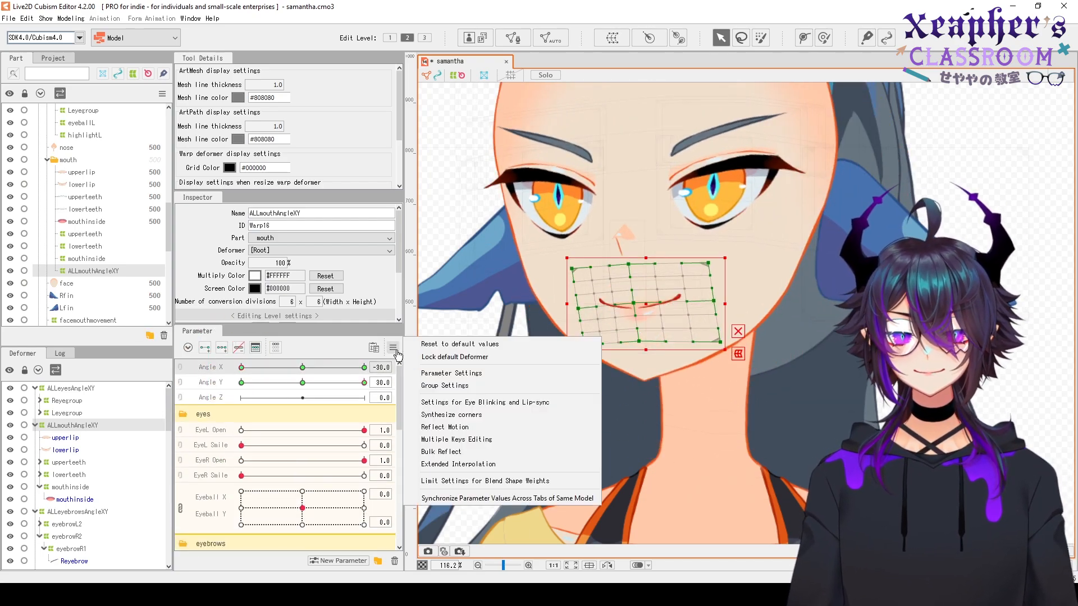
pyautogui.click(445, 428)
pyautogui.click(513, 404)
pyautogui.click(242, 383)
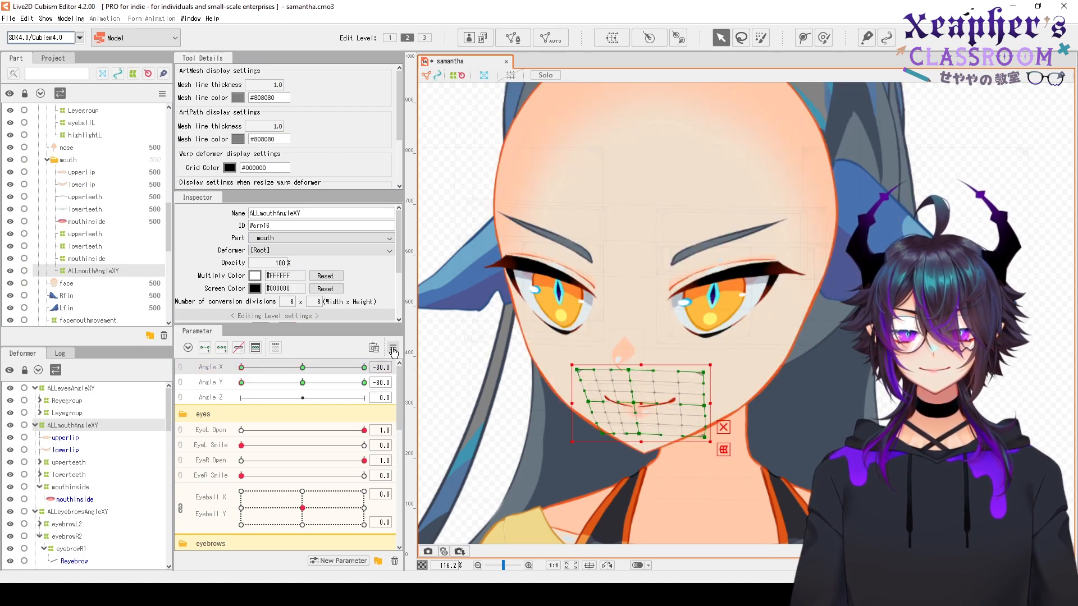
pyautogui.click(393, 347)
pyautogui.click(445, 428)
pyautogui.click(512, 405)
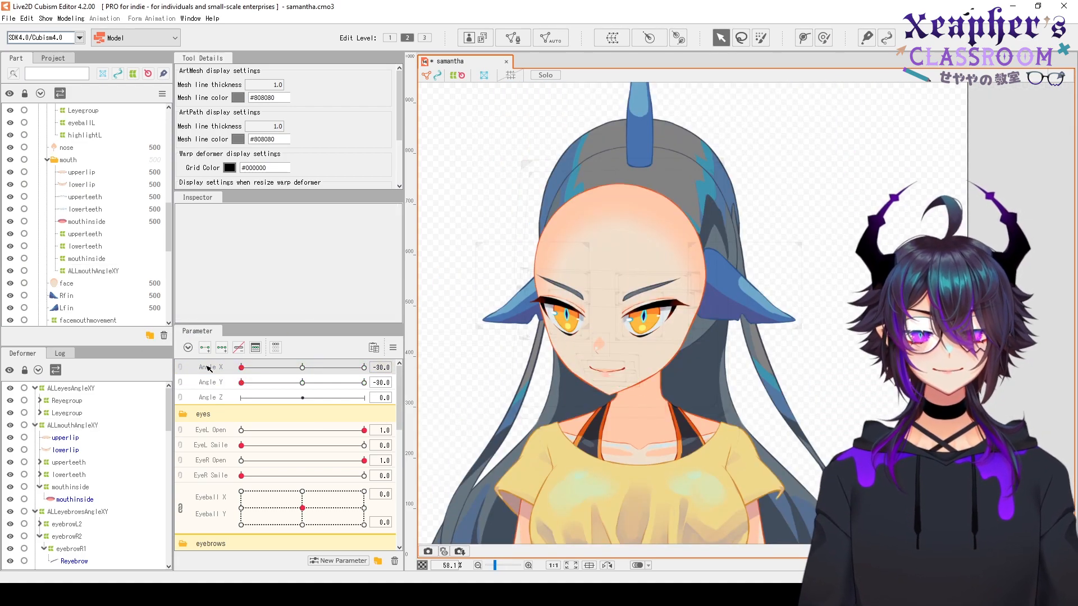
# Relink Angle X and Angle Y, sweep the head around all directions to check the mouth, and return both to 0
pyautogui.click(180, 367)
pyautogui.moveTo(241, 401); pyautogui.dragTo(296, 396)
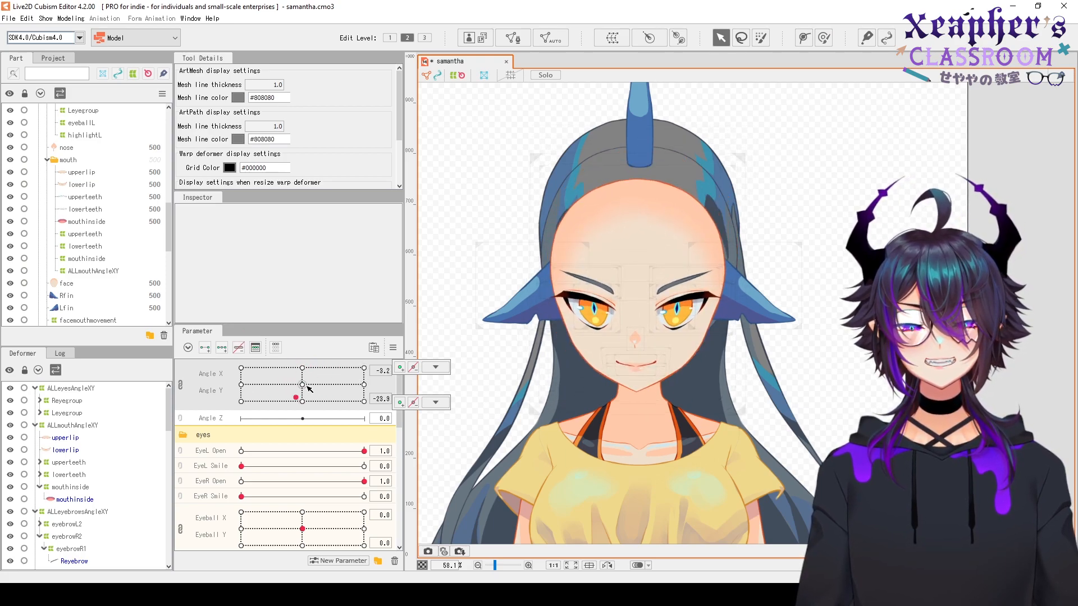
pyautogui.rightClick(303, 389)
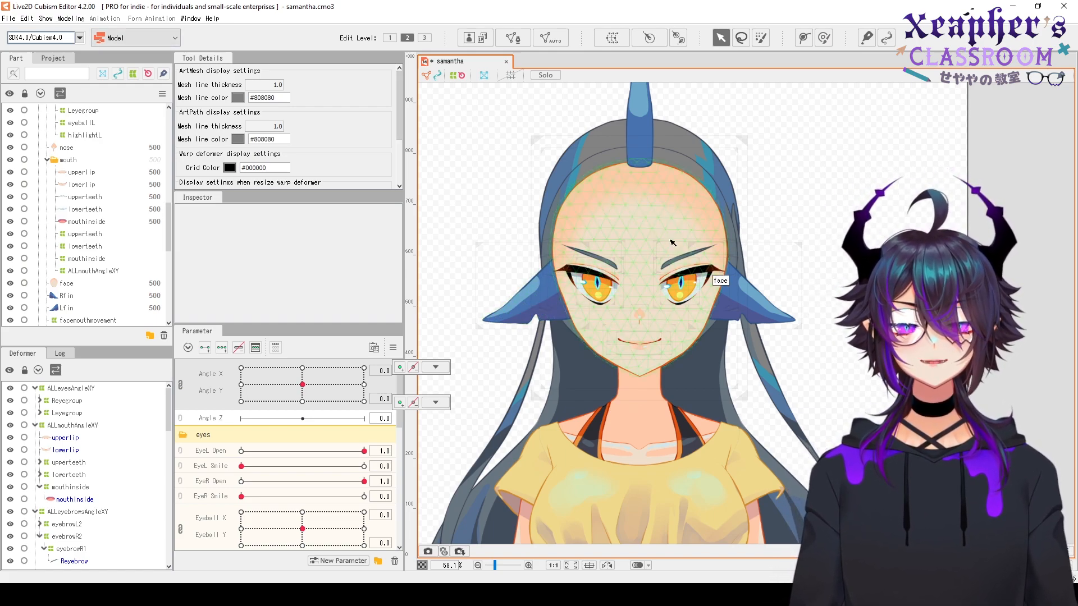
# Examine the upper fin ufin1 and the side fins Rfin and Lfin to see which head parts still need angle rigging
pyautogui.click(636, 162)
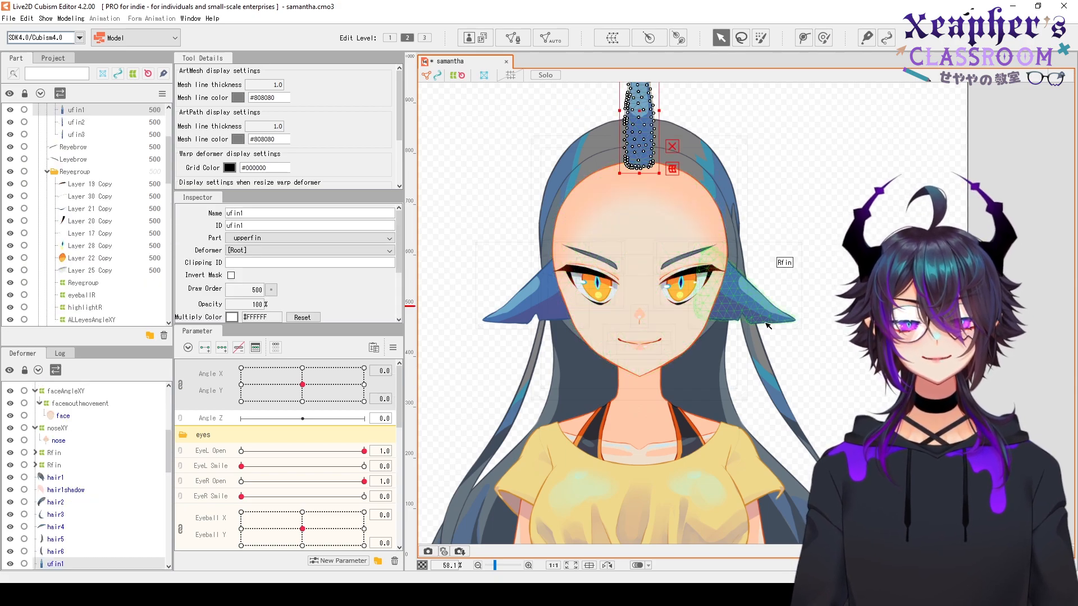
pyautogui.click(749, 313)
pyautogui.click(537, 311)
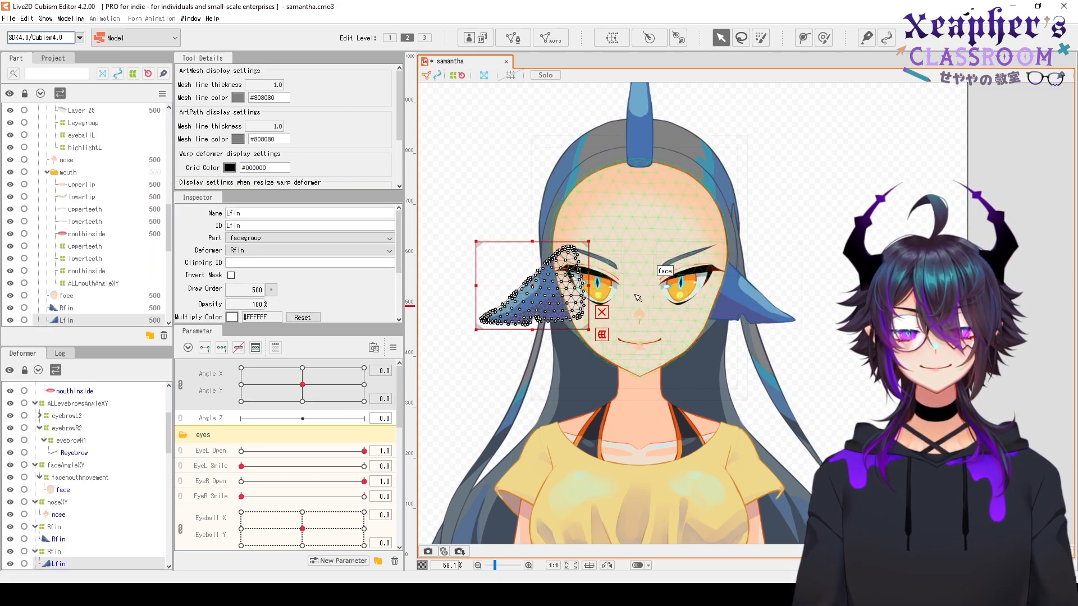
pyautogui.scroll(-3, 618, 280)
pyautogui.scroll(3, 640, 239)
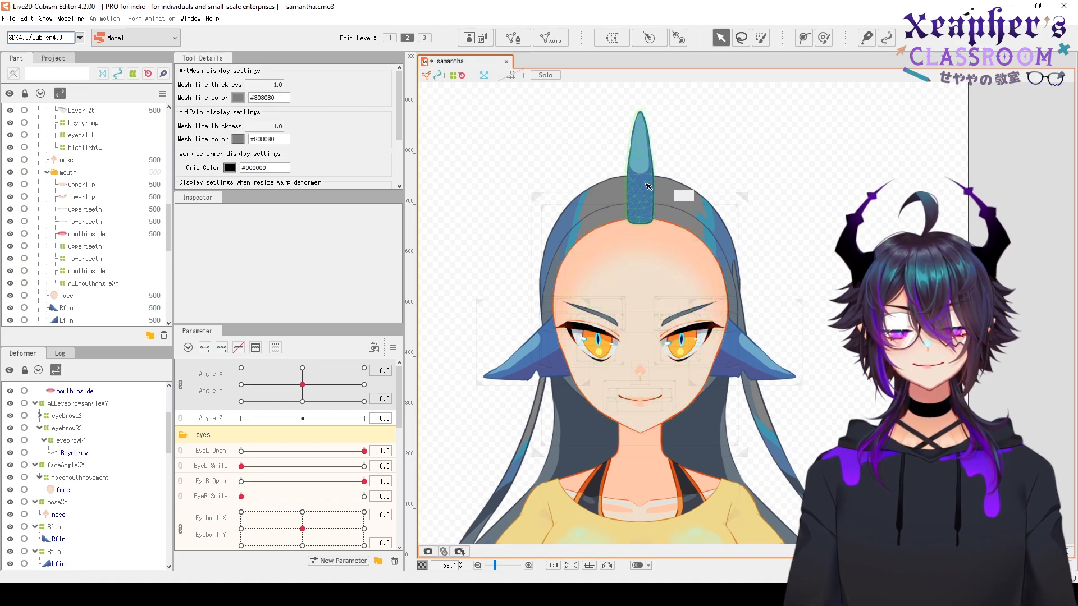
pyautogui.click(702, 182)
pyautogui.click(647, 206)
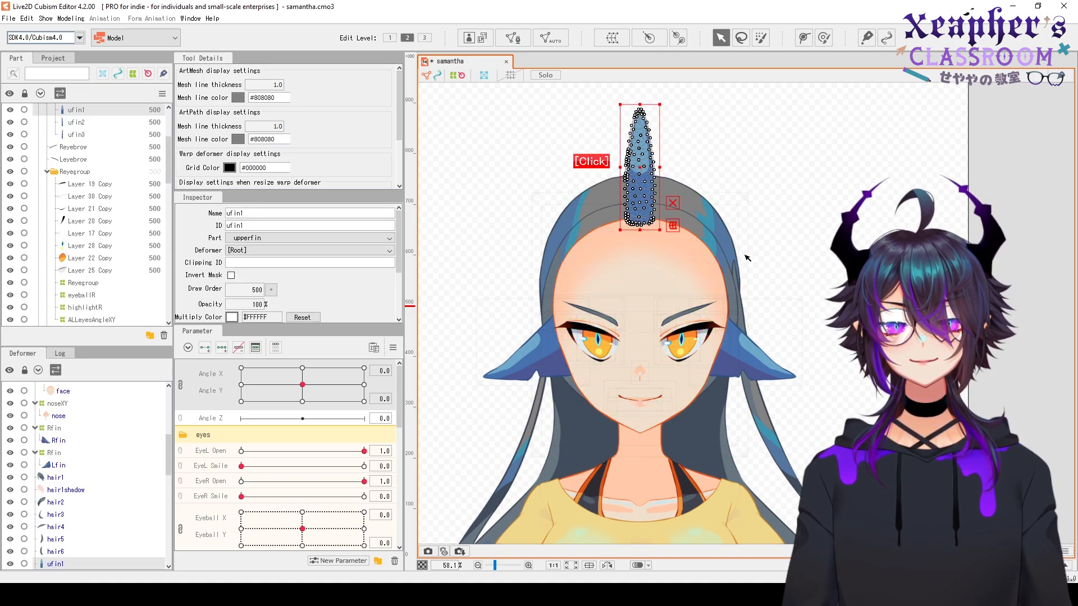
pyautogui.click(758, 365)
pyautogui.click(534, 367)
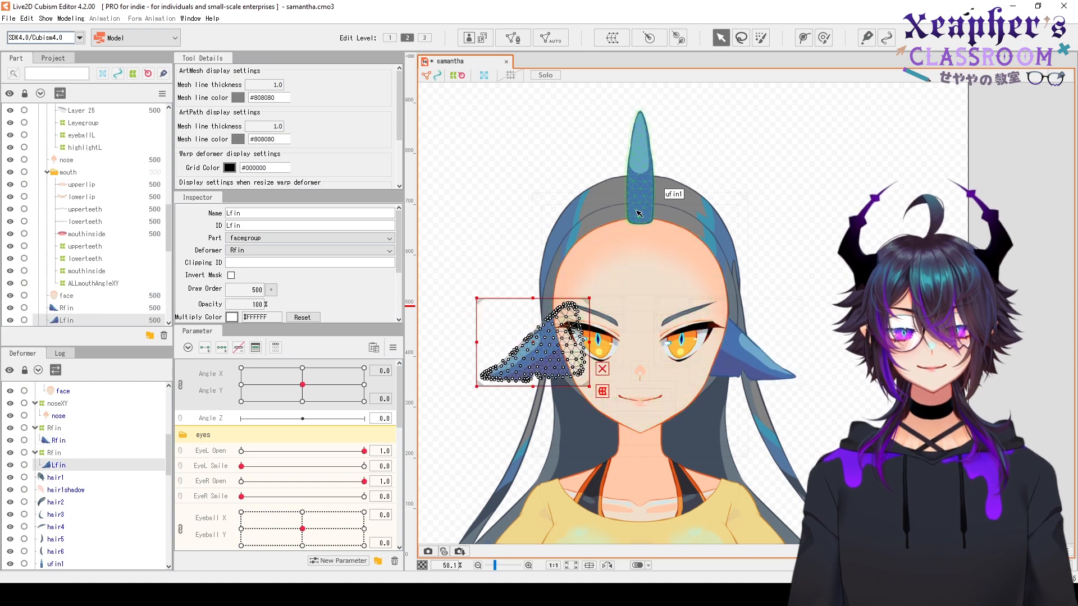
# Select the upper fin ufin1 and make the fronthair part visible
pyautogui.click(641, 222)
pyautogui.scroll(3, 133, 233)
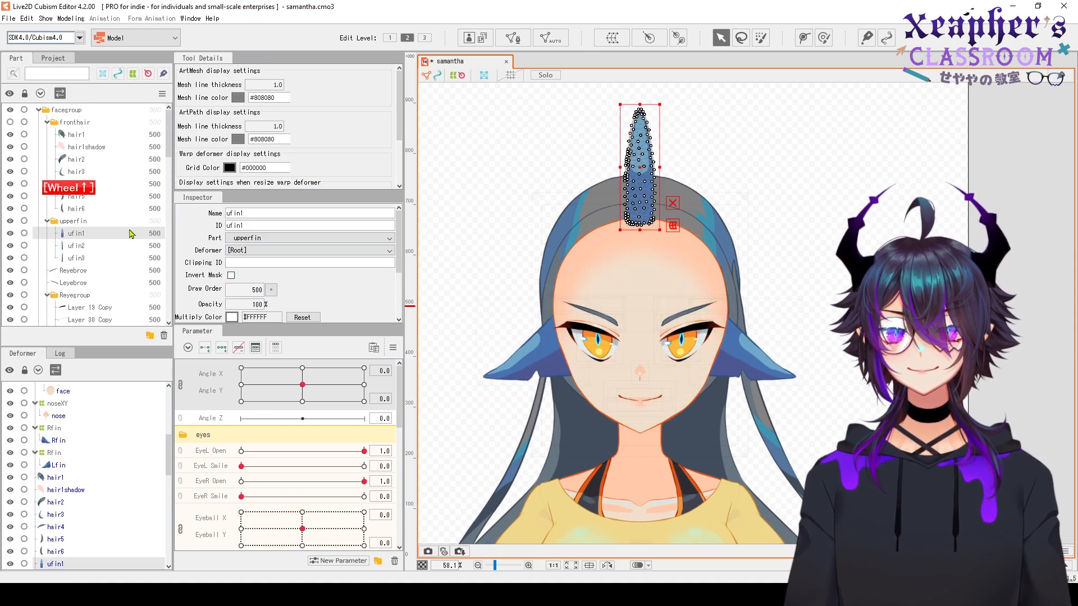
pyautogui.click(10, 121)
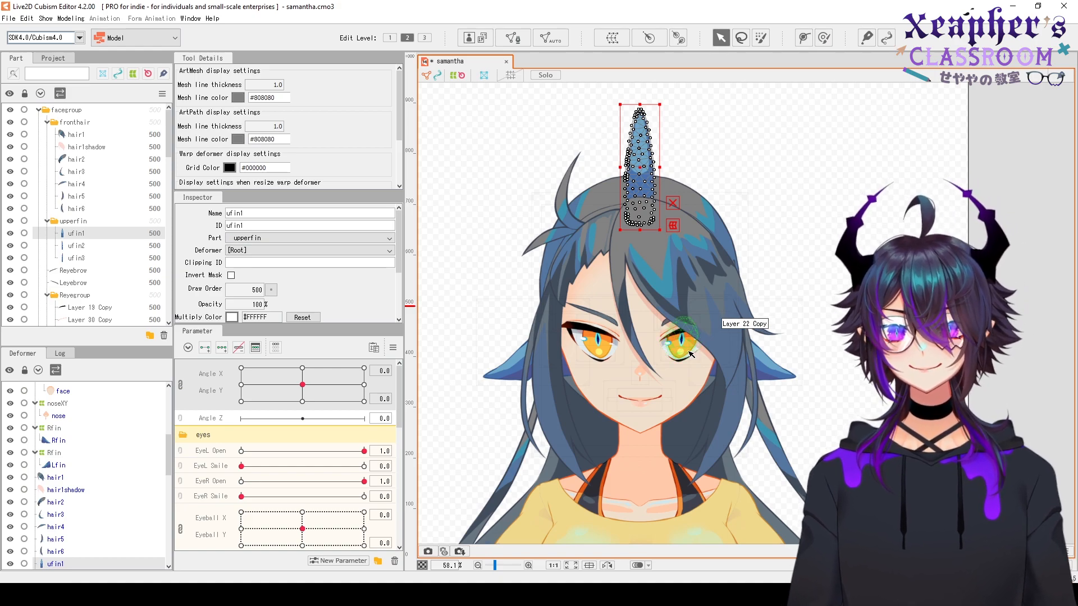
# Hide the front hair and reposition both side-fin warp deformers to follow the turned face at Angle X -30
pyautogui.click(10, 122)
pyautogui.click(54, 428)
pyautogui.keyDown('ctrl'); pyautogui.click(76, 452); pyautogui.keyUp('ctrl')
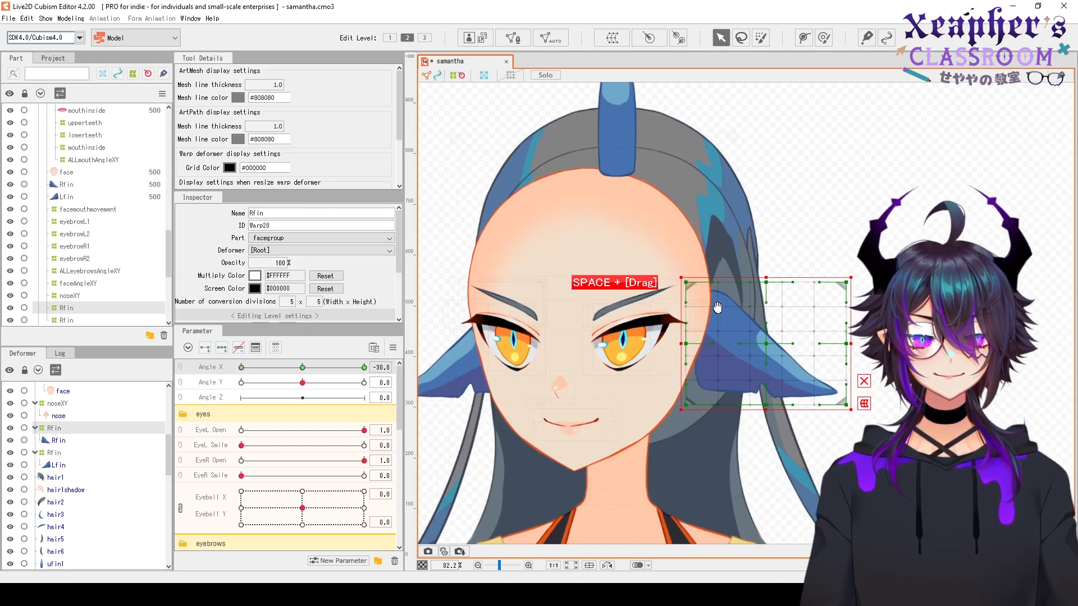
pyautogui.moveTo(457, 402); pyautogui.dragTo(475, 395)
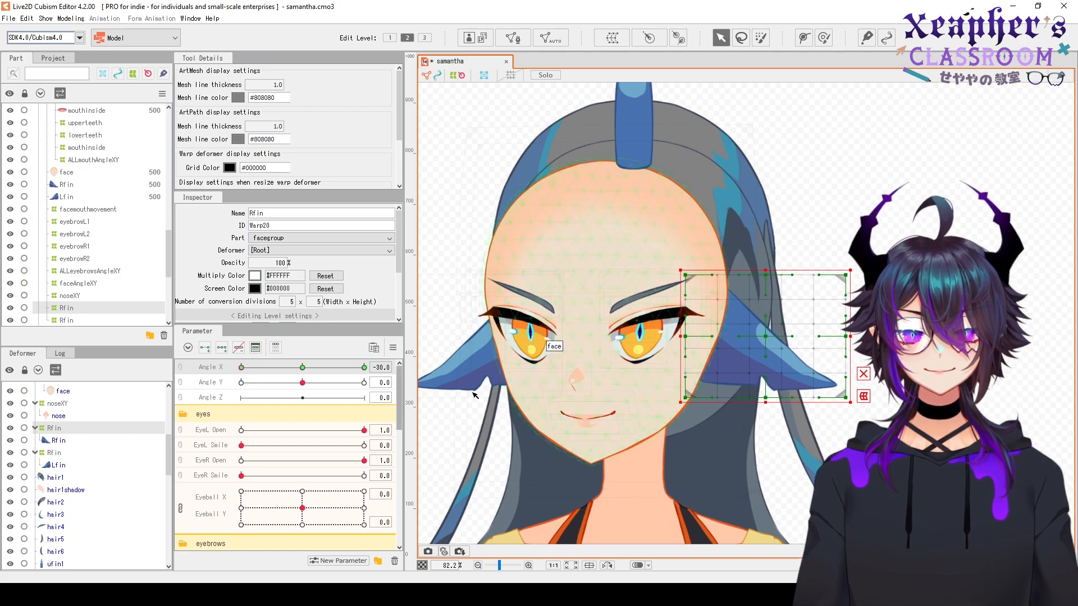
pyautogui.moveTo(242, 367); pyautogui.dragTo(352, 377)
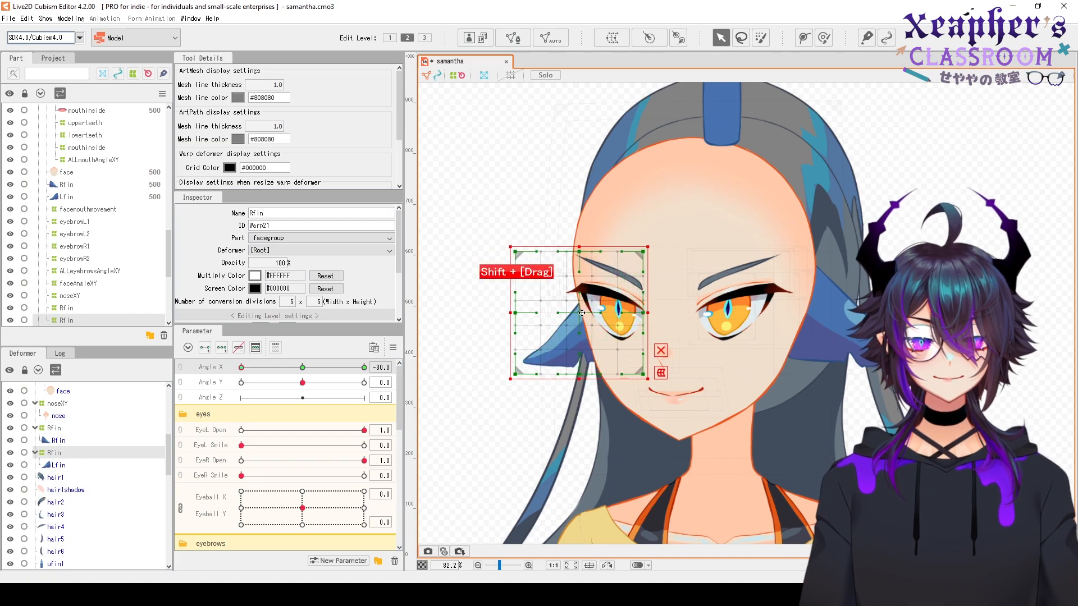
# Select both side-fin deformers together and reshape their upper edges at Angle Y -30
pyautogui.moveTo(242, 368); pyautogui.dragTo(248, 376)
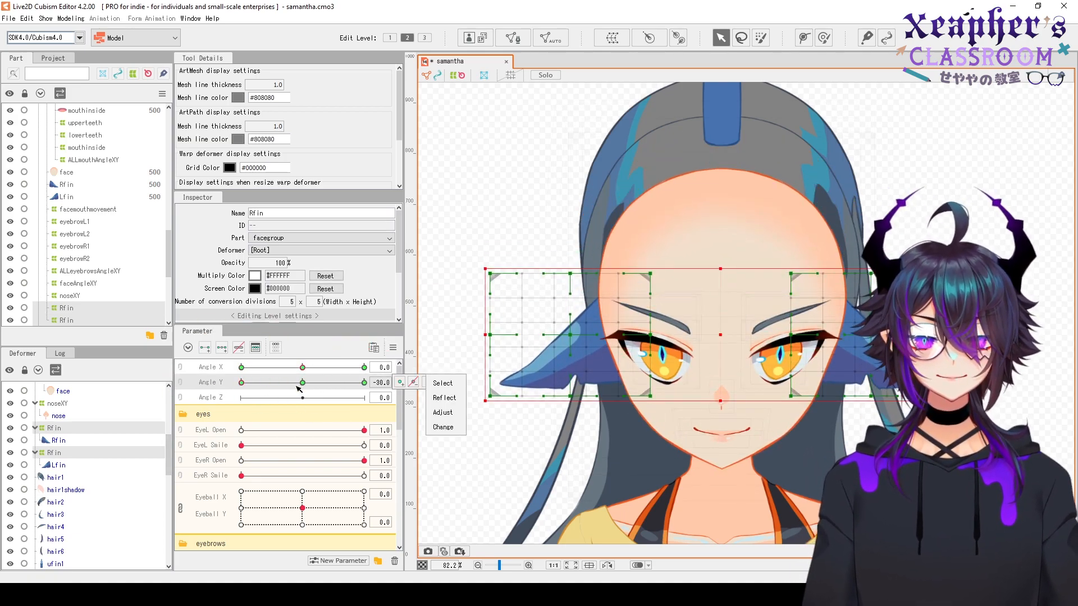
pyautogui.moveTo(299, 389); pyautogui.dragTo(364, 384)
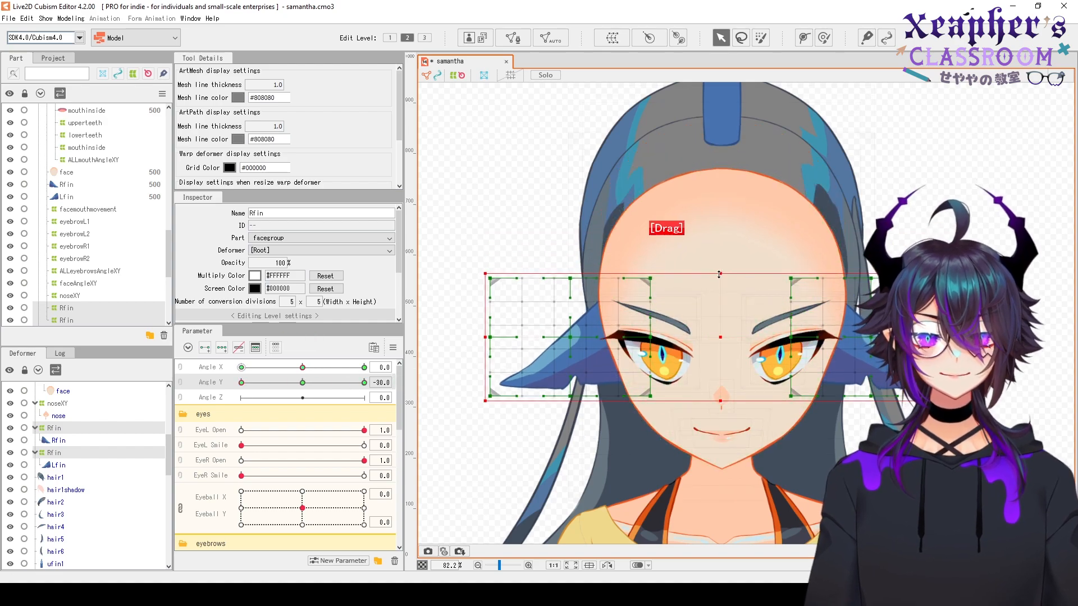
pyautogui.rightClick(247, 370)
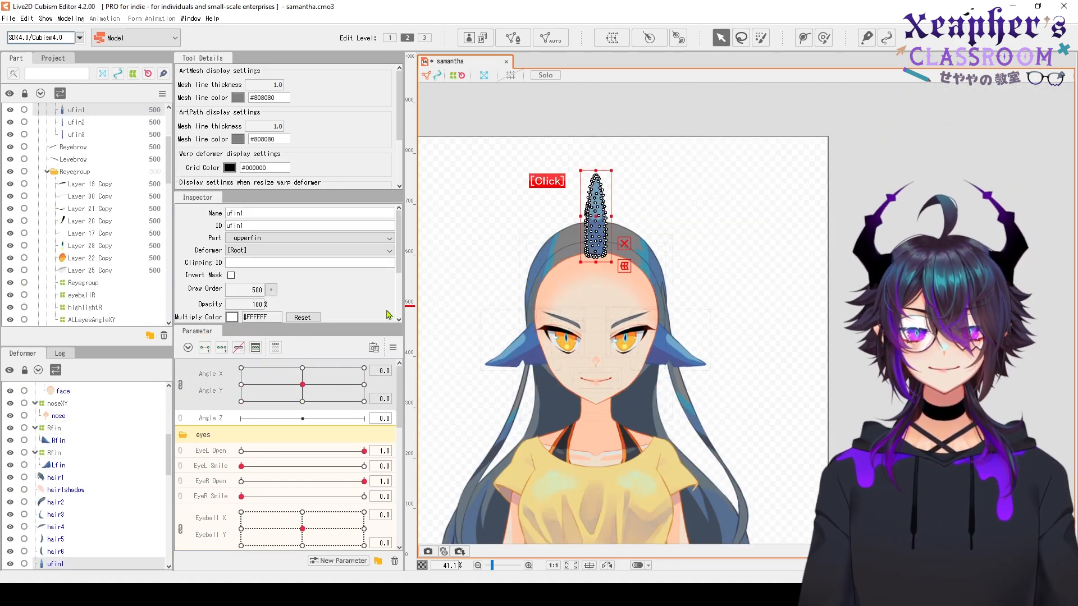
# Create a separate warp deformer for each of the upper fin parts ufin1, ufin2 and ufin3, and select all three deformers
pyautogui.scroll(3, 569, 208)
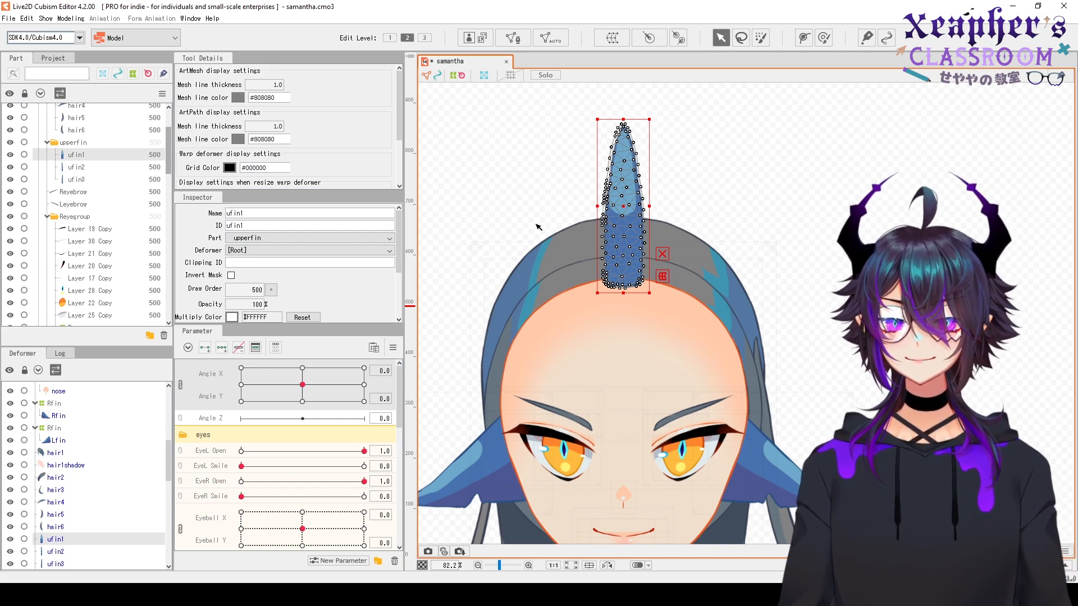
pyautogui.click(612, 38)
pyautogui.click(679, 487)
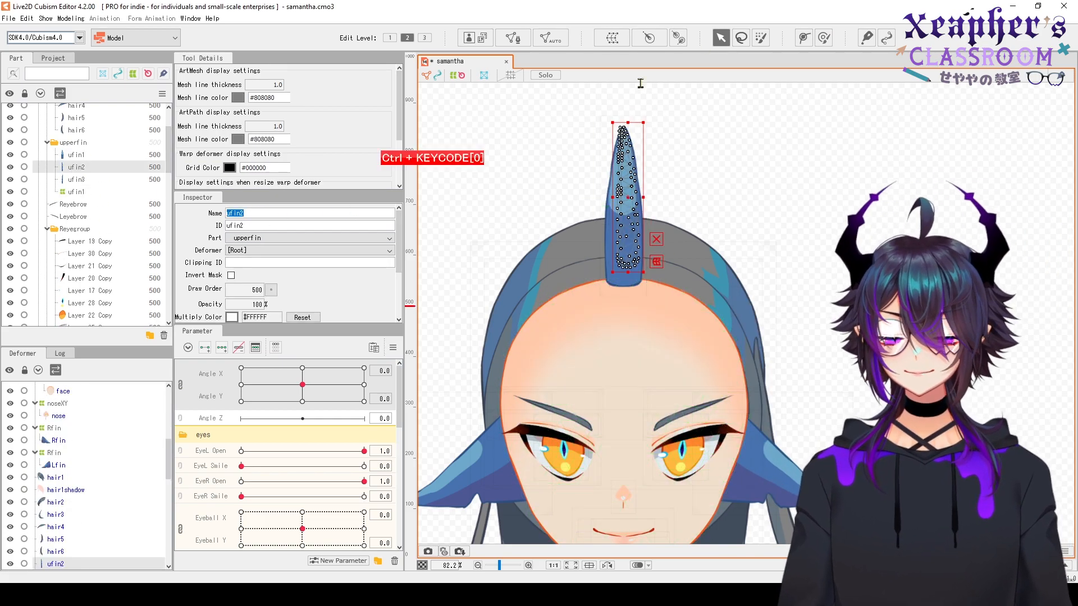
pyautogui.click(76, 192)
pyautogui.keyDown('shift'); pyautogui.click(75, 216); pyautogui.keyUp('shift')
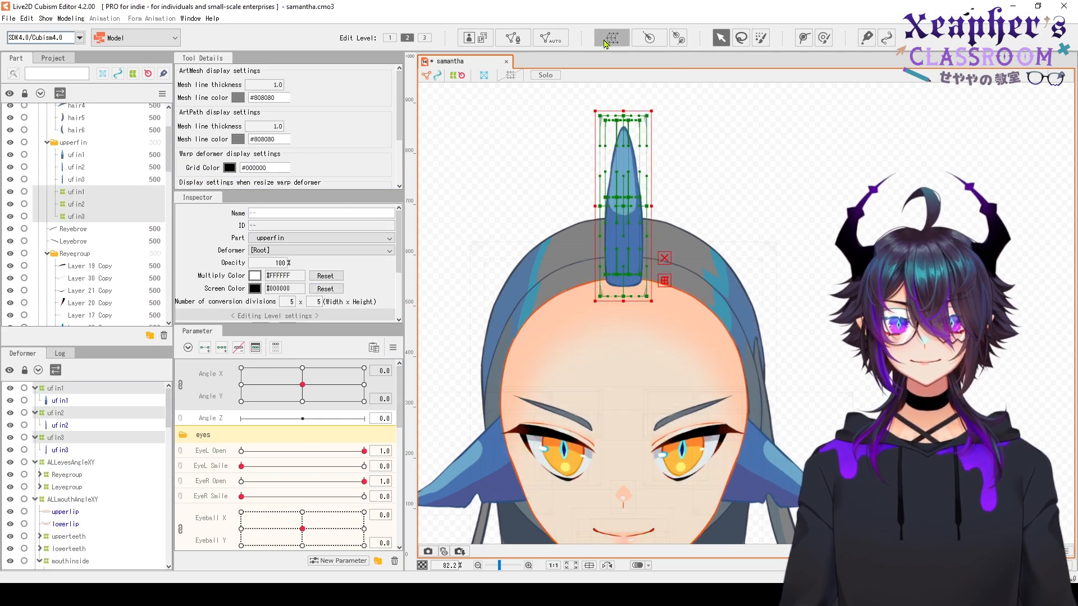
# Wrap the three upper-fin deformers in a parent warp deformer named ufinXY
pyautogui.click(612, 38)
pyautogui.write('ufinXY')
pyautogui.press('Return')
# Add three Angle X keys to ufinXY and shift it to follow the turned head at Angle X -30
pyautogui.click(222, 347)
pyautogui.click(241, 368)
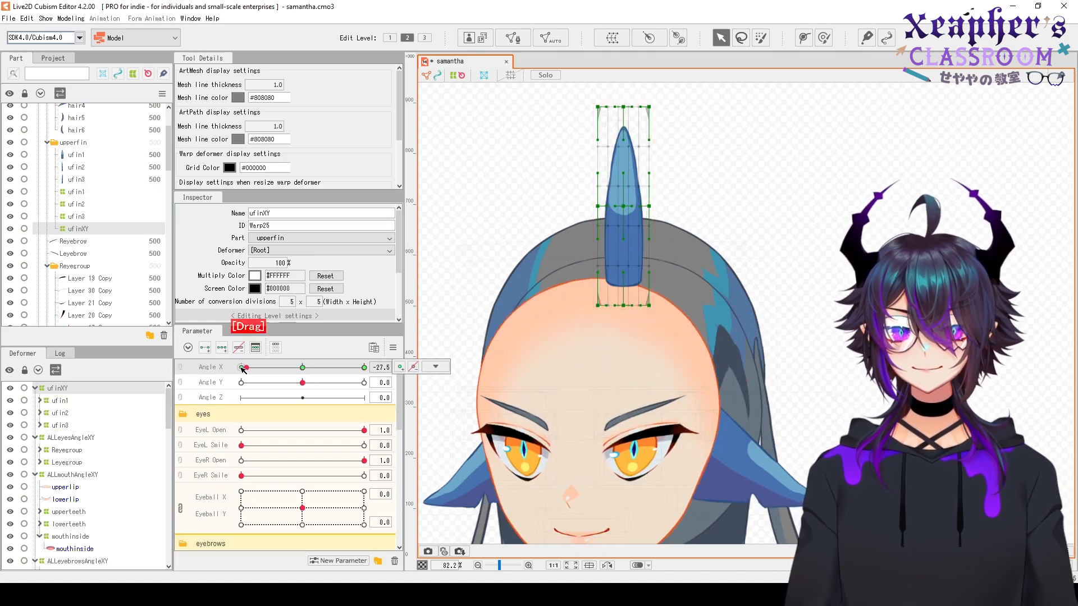
pyautogui.moveTo(624, 215); pyautogui.dragTo(639, 198)
pyautogui.moveTo(640, 236); pyautogui.dragTo(638, 236)
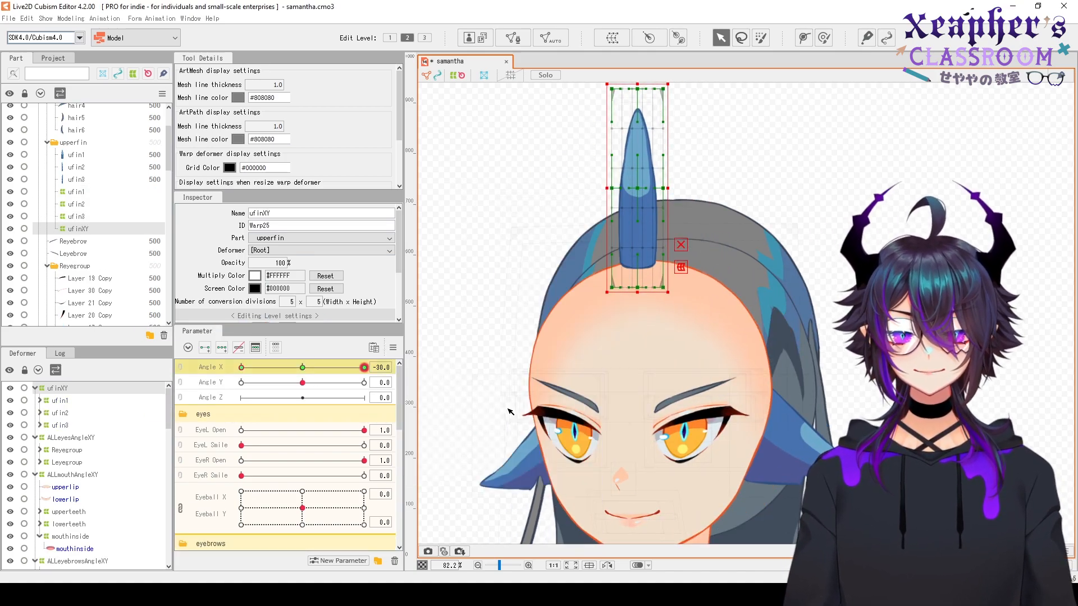
# Return Angle X to 0, add three Angle Y keys to ufinXY, and reposition the fin at Angle Y 30 and -30
pyautogui.moveTo(364, 367); pyautogui.dragTo(303, 368)
pyautogui.click(210, 382)
pyautogui.click(222, 347)
pyautogui.click(364, 383)
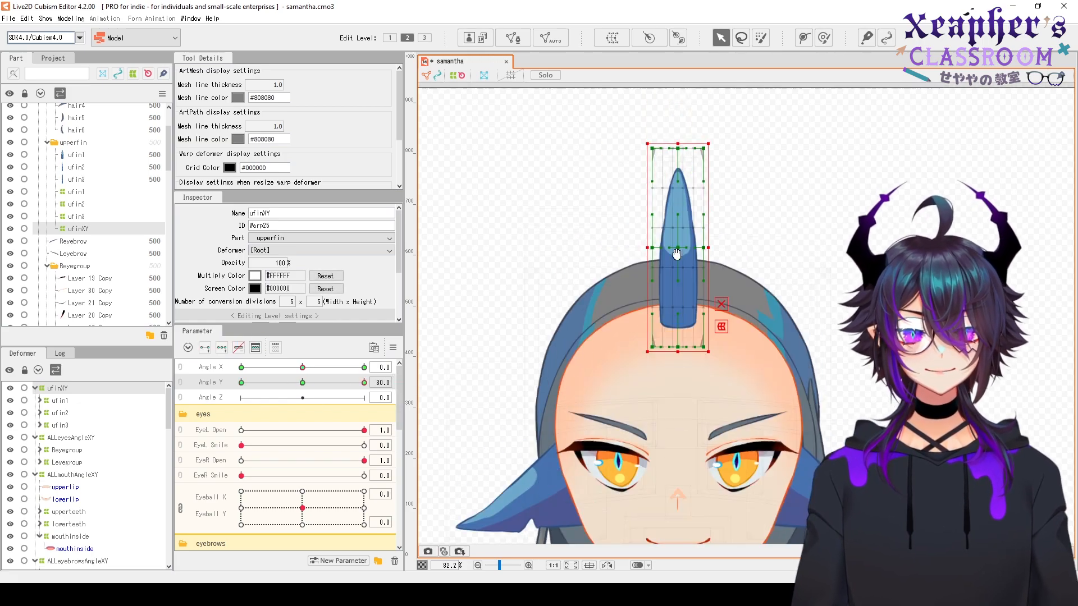
pyautogui.moveTo(678, 149); pyautogui.dragTo(678, 144)
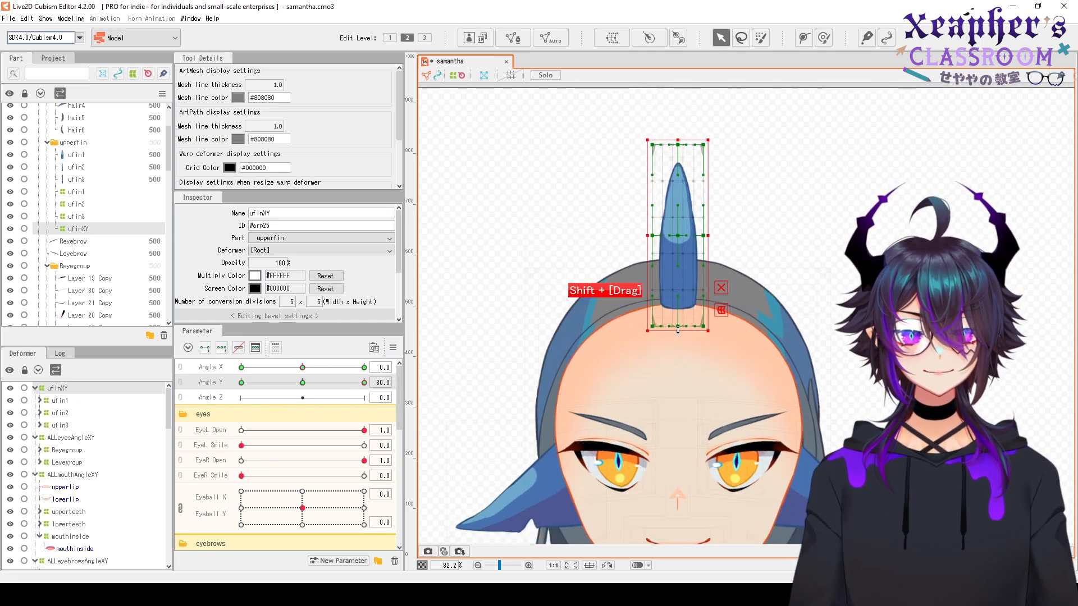
pyautogui.click(302, 383)
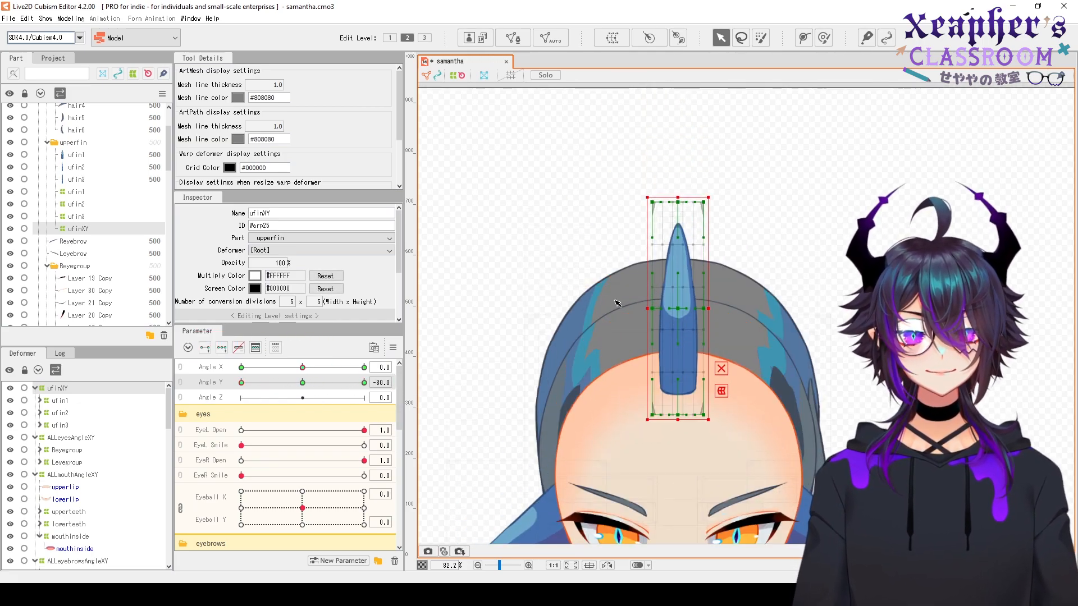
# Link Angle X with Angle Y and adjust ufinXY at Angle X -30 with Angle Y 30 and -30
pyautogui.rightClick(213, 377)
pyautogui.click(236, 388)
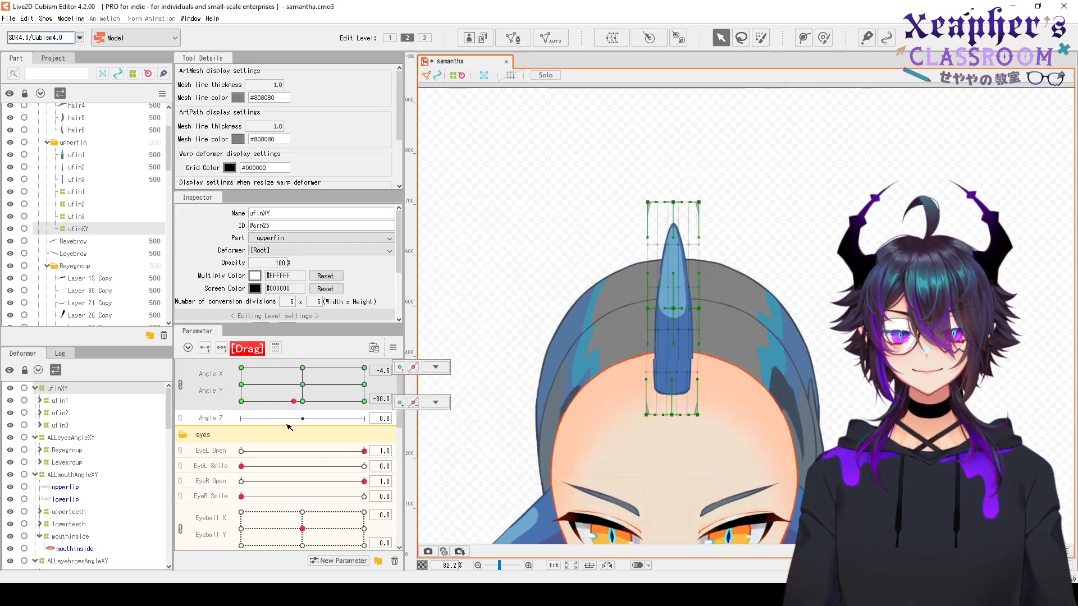
pyautogui.click(242, 368)
pyautogui.scroll(2, 684, 331)
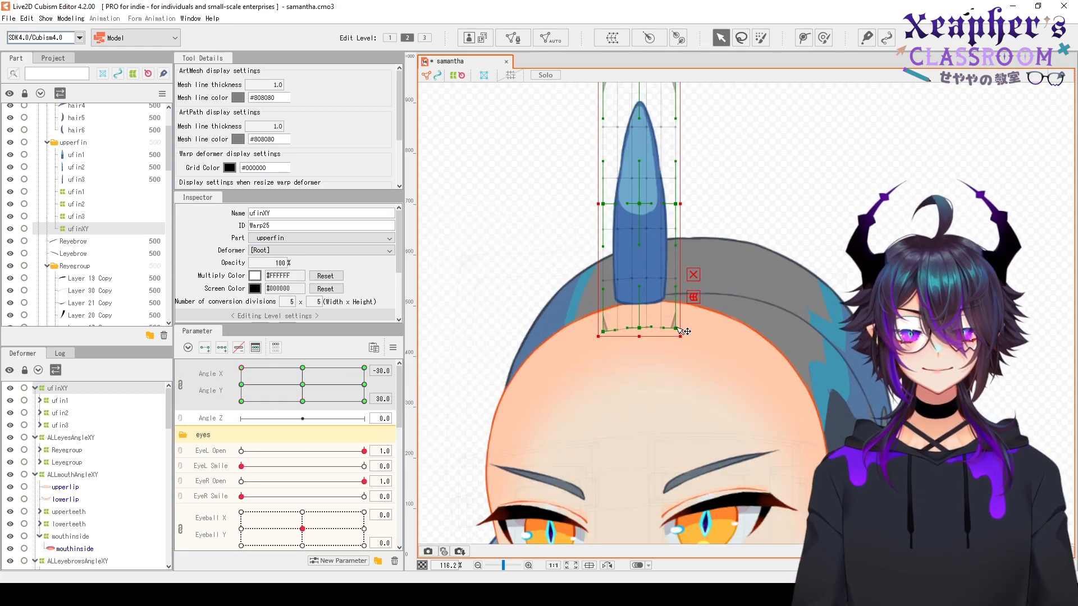
pyautogui.click(306, 366)
pyautogui.moveTo(653, 305); pyautogui.dragTo(591, 389)
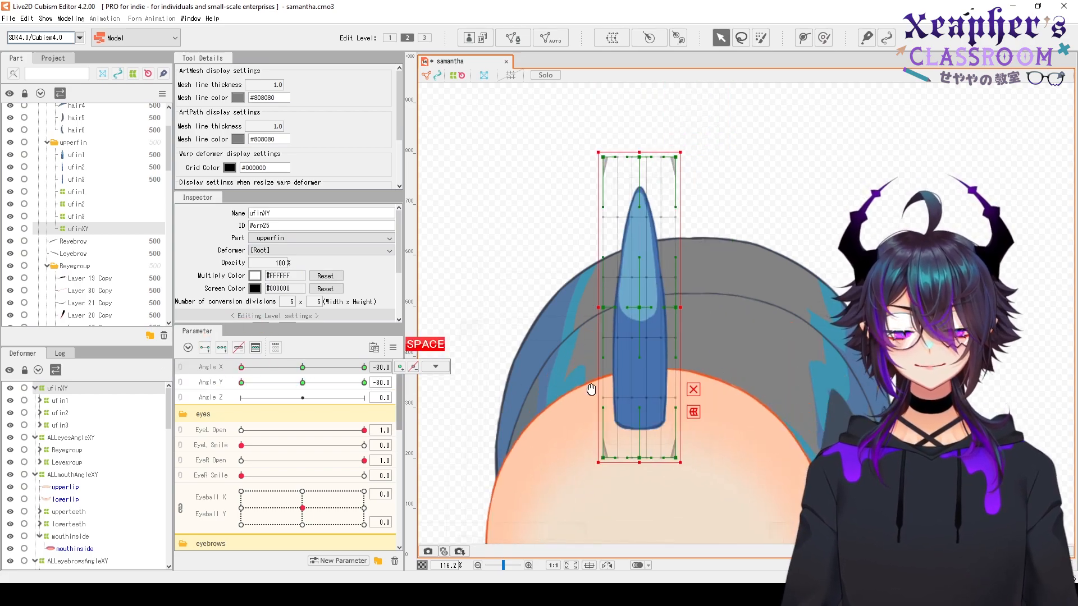
# Select the ufin2 and ufin3 deformers and add three Angle X keys to them, with Angle X at -30
pyautogui.scroll(-2, 591, 389)
pyautogui.press('Escape')
pyautogui.scroll(-2, 684, 332)
pyautogui.click(256, 359)
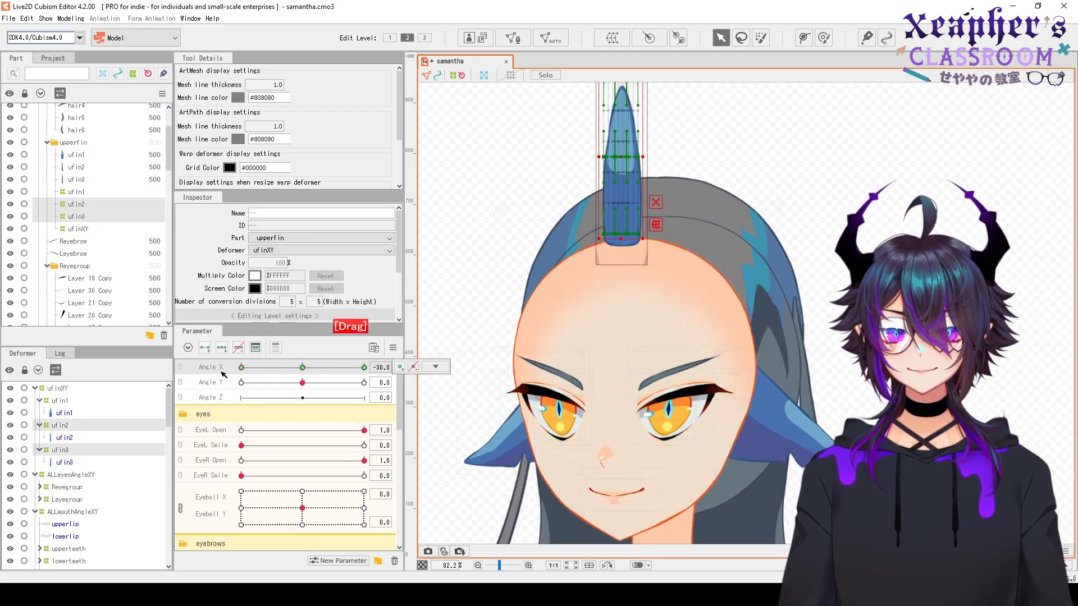
# Offset and shape the ufin2 deformer at Angle X -30 so the rear fin shows beside the front fin
pyautogui.click(599, 205)
pyautogui.scroll(1, 600, 204)
pyautogui.scroll(2, 610, 261)
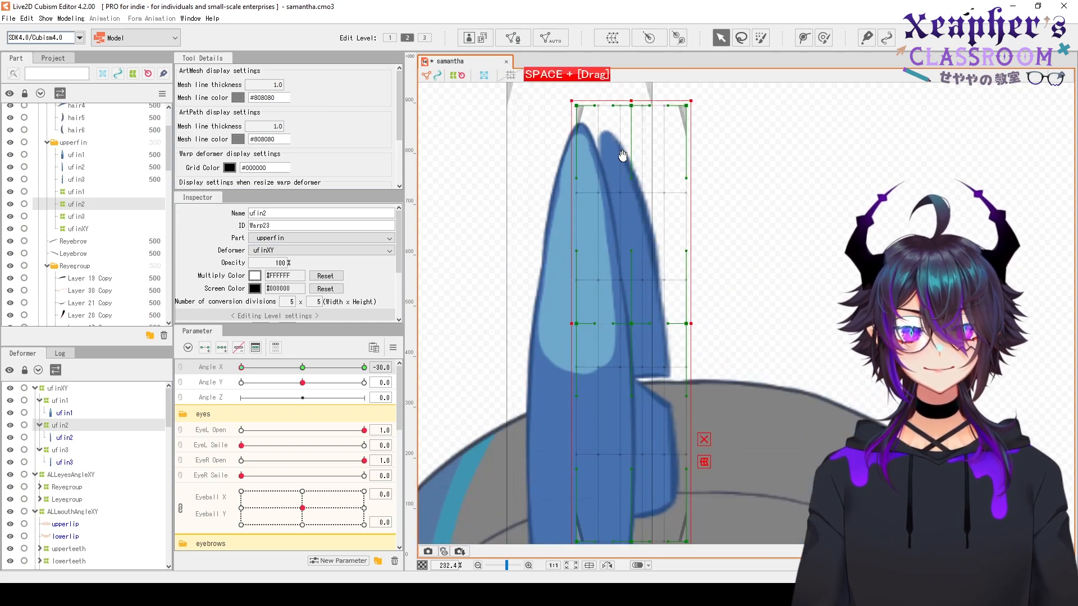
pyautogui.moveTo(540, 534); pyautogui.dragTo(539, 381)
pyautogui.scroll(-2, 598, 431)
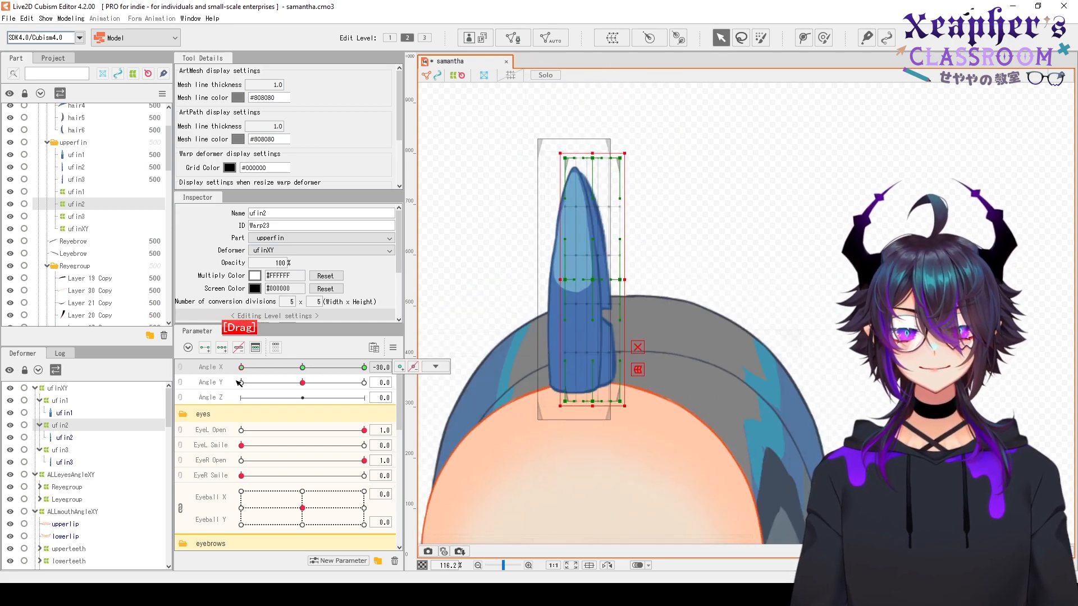
pyautogui.moveTo(584, 225); pyautogui.dragTo(623, 292)
pyautogui.scroll(-1, 583, 195)
pyautogui.scroll(2, 583, 195)
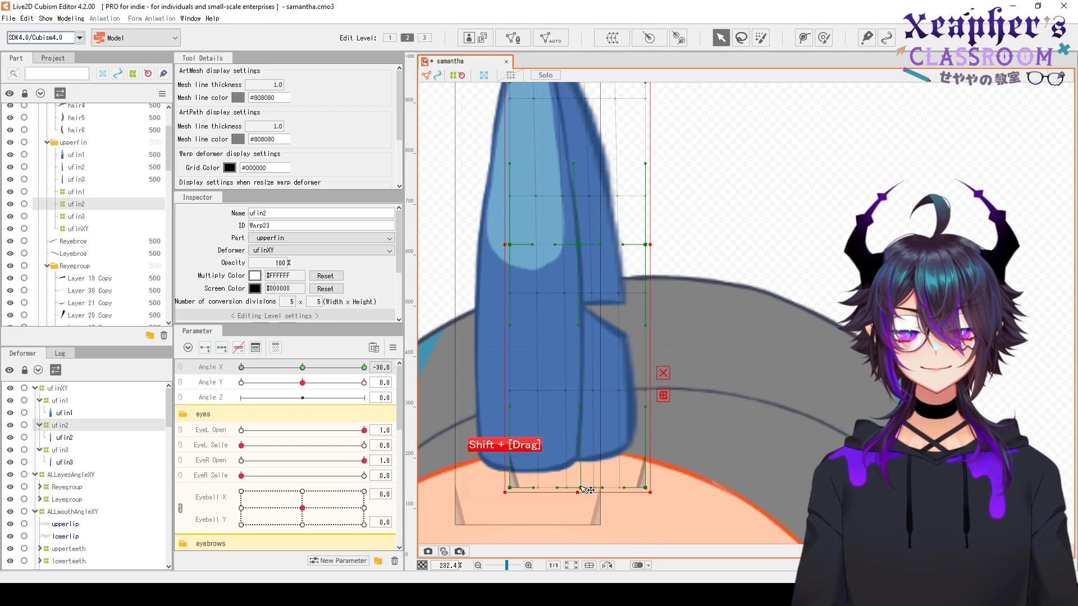
pyautogui.scroll(-4, 561, 393)
pyautogui.scroll(1, 561, 394)
# Copy the upper-fin deformer's neutral form at Angle X 0 and paste it at Angle X 30
pyautogui.keyDown('ctrl'); pyautogui.click(76, 217); pyautogui.keyUp('ctrl')
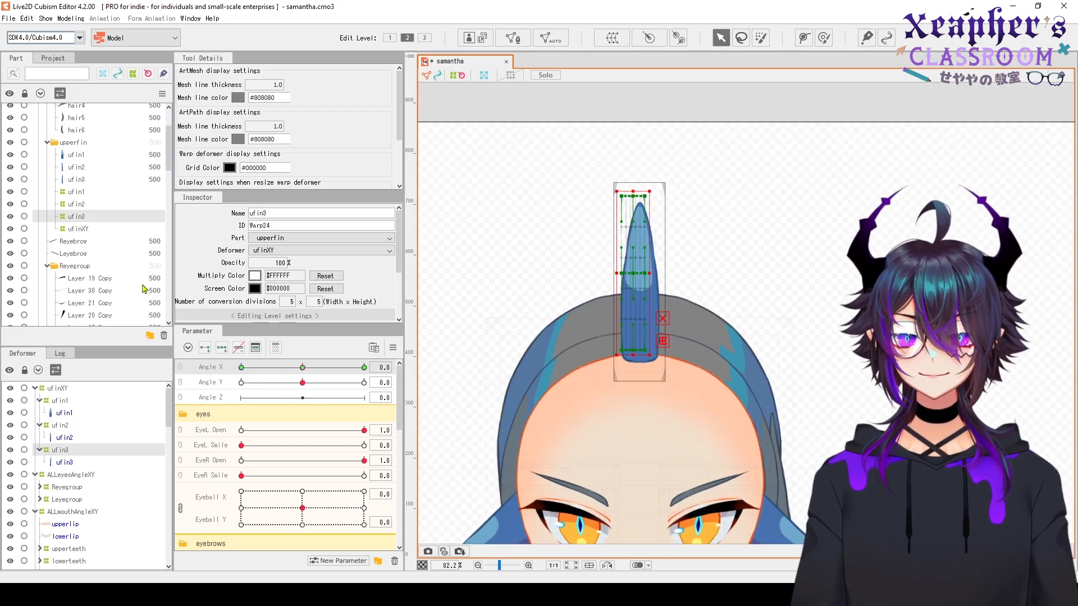
pyautogui.scroll(2, 590, 281)
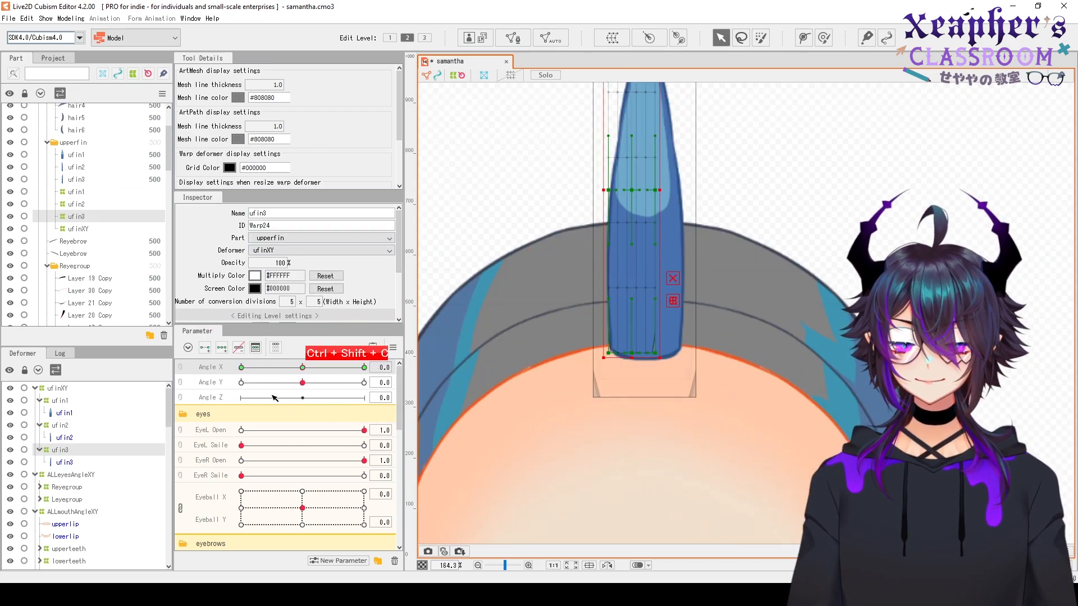
pyautogui.click(435, 367)
pyautogui.hotkey('ctrl', 'shift', 'c')
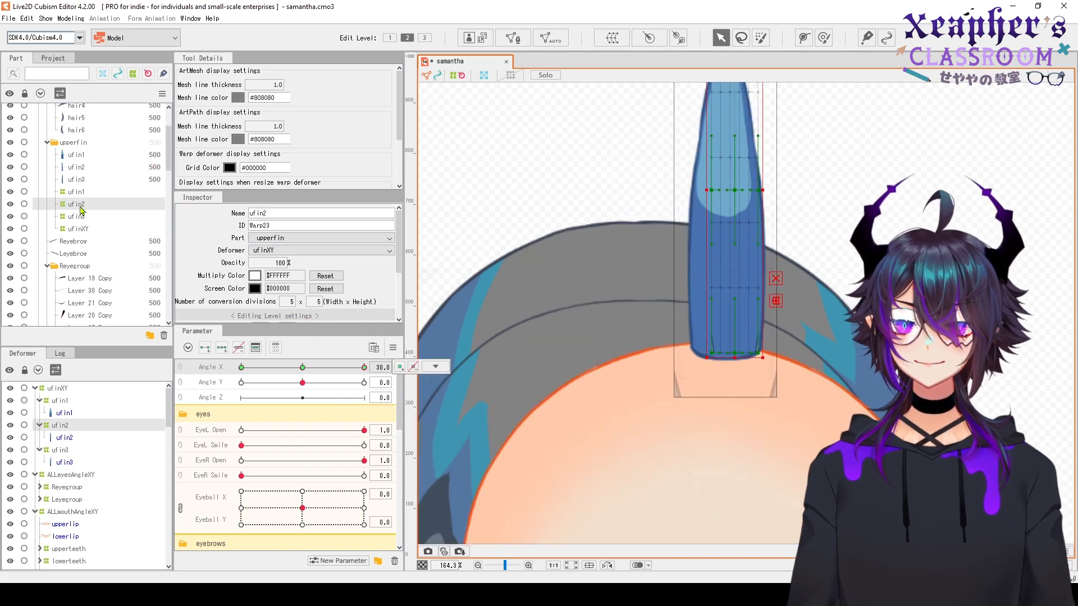
pyautogui.click(363, 367)
pyautogui.click(708, 253)
pyautogui.hotkey('ctrl', 'shift', 'v')
# Offset and shape the ufin3 deformer at Angle X 30 so it shows on the opposite side of the front fin
pyautogui.moveTo(669, 292); pyautogui.dragTo(633, 298)
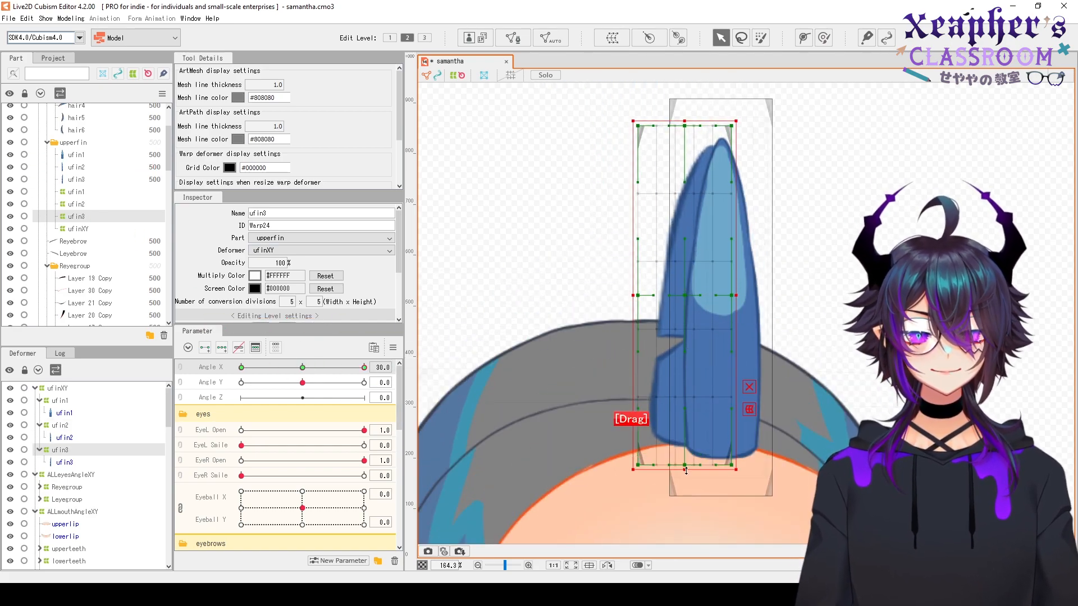
pyautogui.scroll(-1, 685, 470)
pyautogui.scroll(2, 673, 443)
pyautogui.scroll(-2, 646, 393)
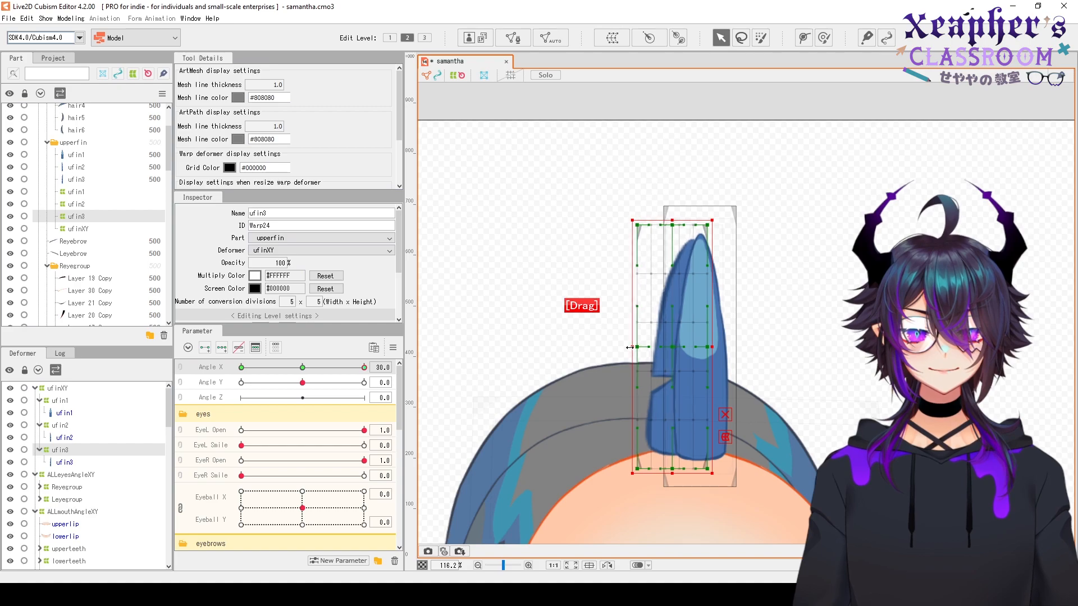
pyautogui.scroll(3, 646, 365)
pyautogui.scroll(-6, 646, 365)
# Check the fin at Angle X -30, then link Angle X with Angle Y with both at 0
pyautogui.click(242, 367)
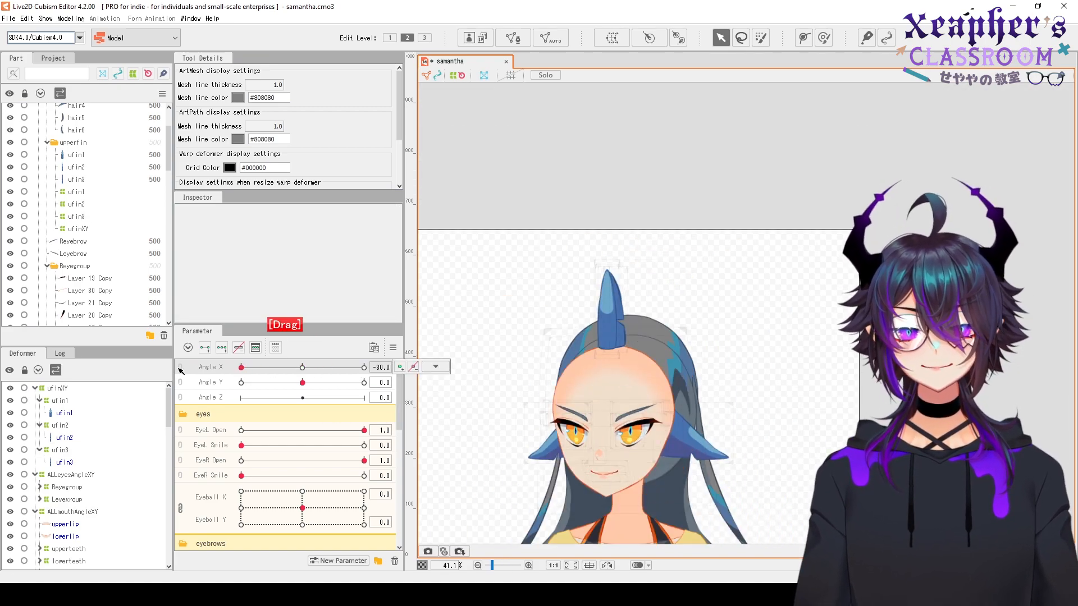
pyautogui.keyDown('ctrl'); pyautogui.click(211, 382); pyautogui.keyUp('ctrl')
pyautogui.click(436, 367)
pyautogui.click(444, 415)
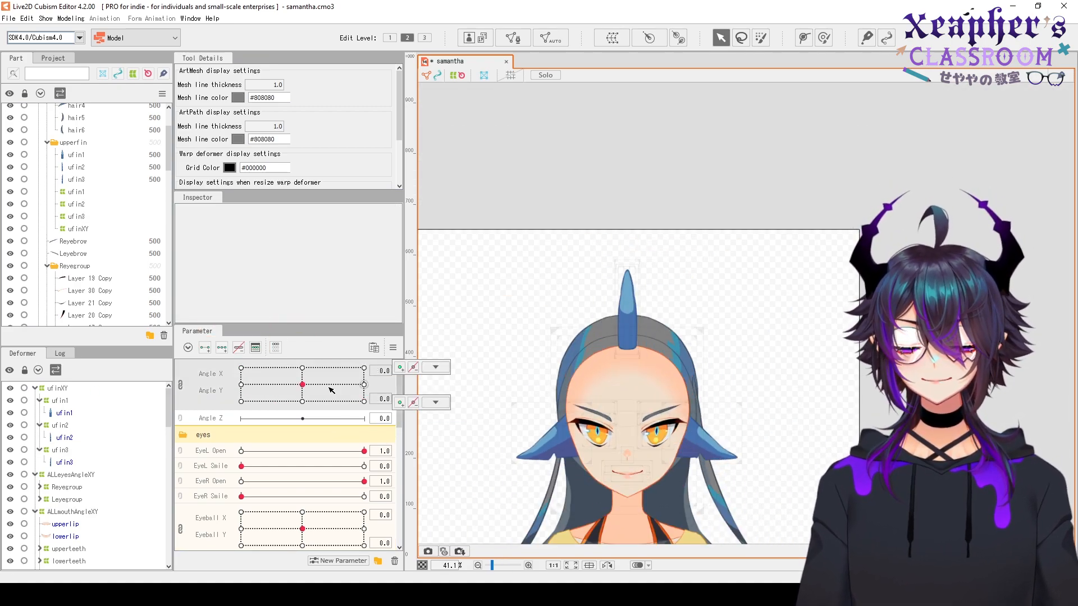
# Select the ufin2 and ufin3 deformers and add three Angle Y keys to them at Angle X -30
pyautogui.click(60, 425)
pyautogui.keyDown('ctrl'); pyautogui.click(61, 450); pyautogui.keyUp('ctrl')
pyautogui.scroll(3, 623, 270)
pyautogui.hotkey('ctrl', 'z')
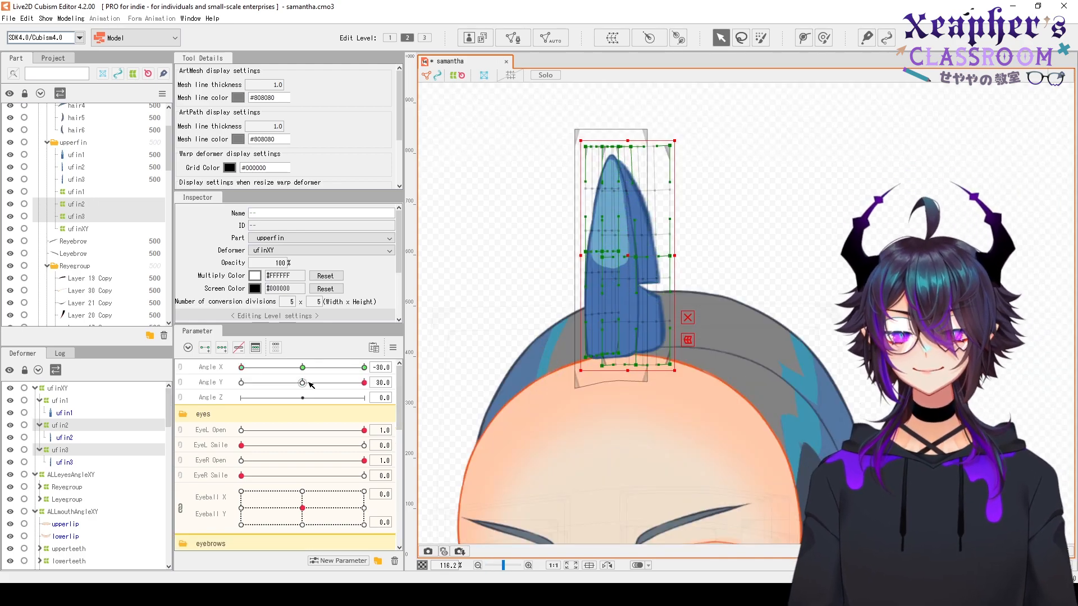
pyautogui.click(311, 384)
# Angle the base of the ufin2 deformer to match the head's curve at Angle X -30, Angle Y 30
pyautogui.scroll(2, 645, 371)
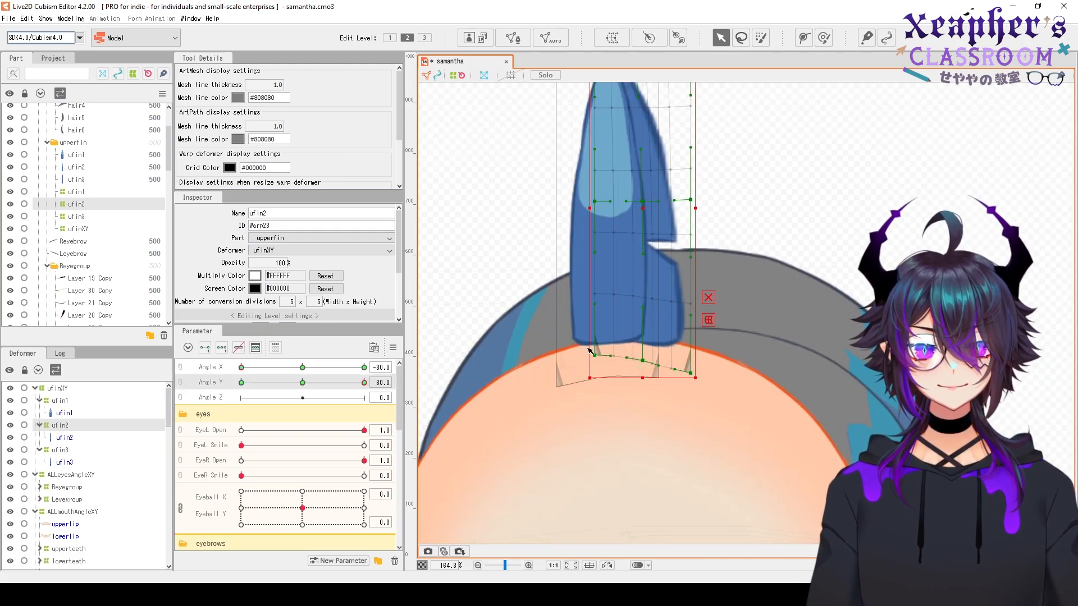
pyautogui.scroll(-2, 589, 351)
pyautogui.moveTo(589, 351); pyautogui.dragTo(595, 403)
# Angle the base of the ufin3 deformer to match the head's curve at Angle X 30, Angle Y 30
pyautogui.click(60, 449)
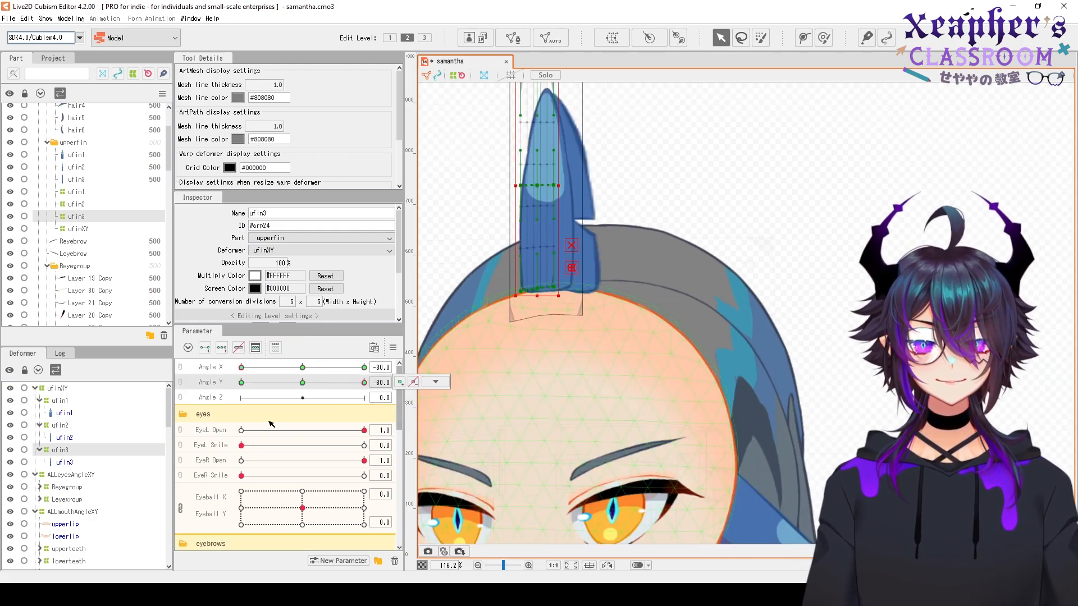
pyautogui.scroll(3, 617, 281)
pyautogui.moveTo(599, 317); pyautogui.dragTo(605, 348)
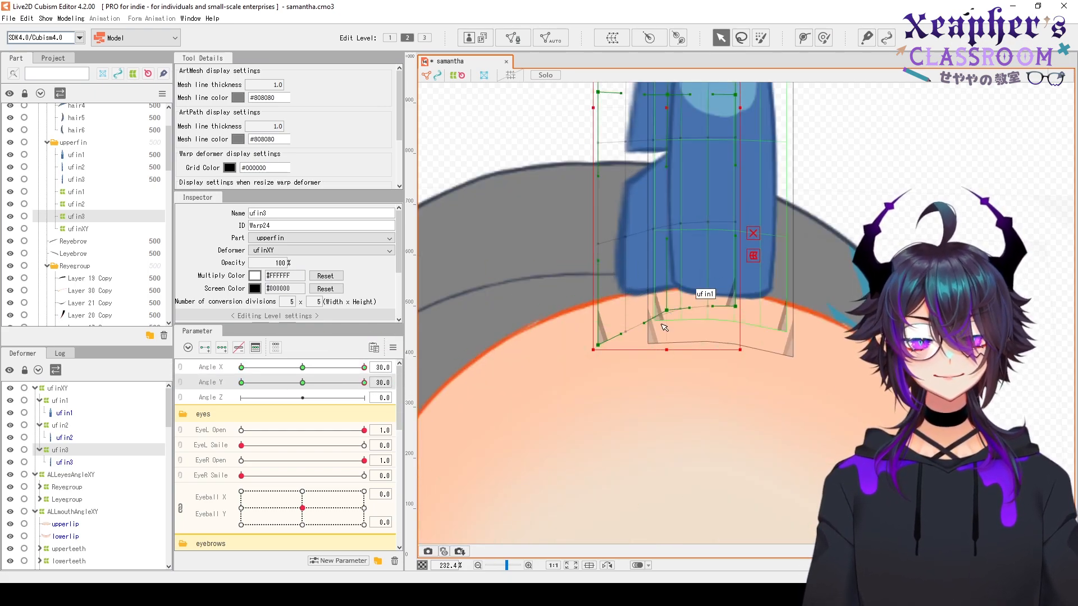
pyautogui.scroll(-8, 608, 349)
# Show only hair2 of the front hair, parent it to the facemouthmovement deformer, and test it at Angle X 30, Angle Y -30
pyautogui.click(238, 348)
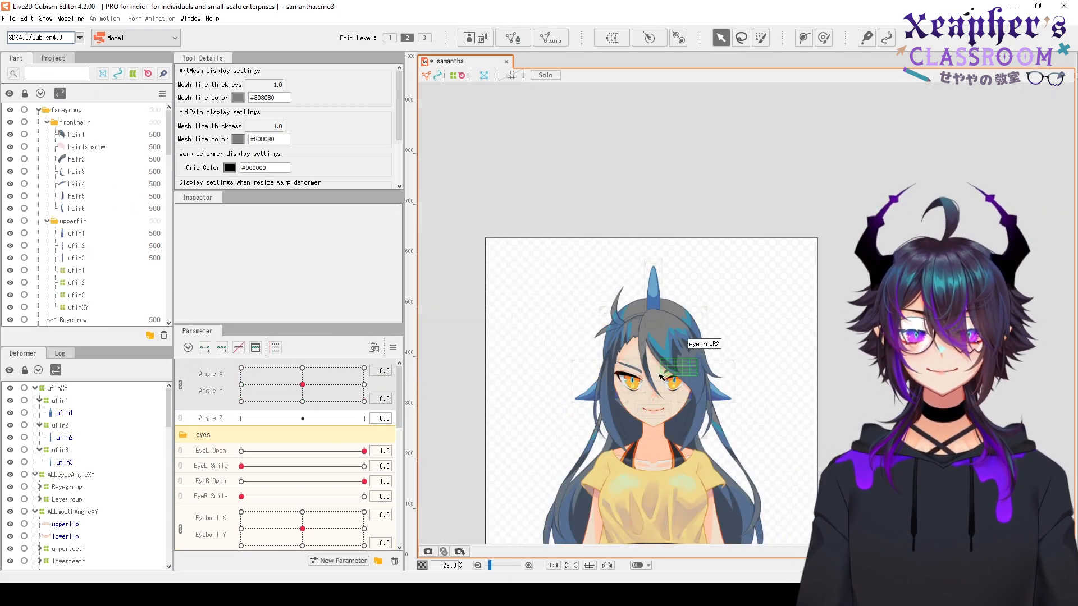
pyautogui.click(76, 159)
pyautogui.scroll(3, 590, 348)
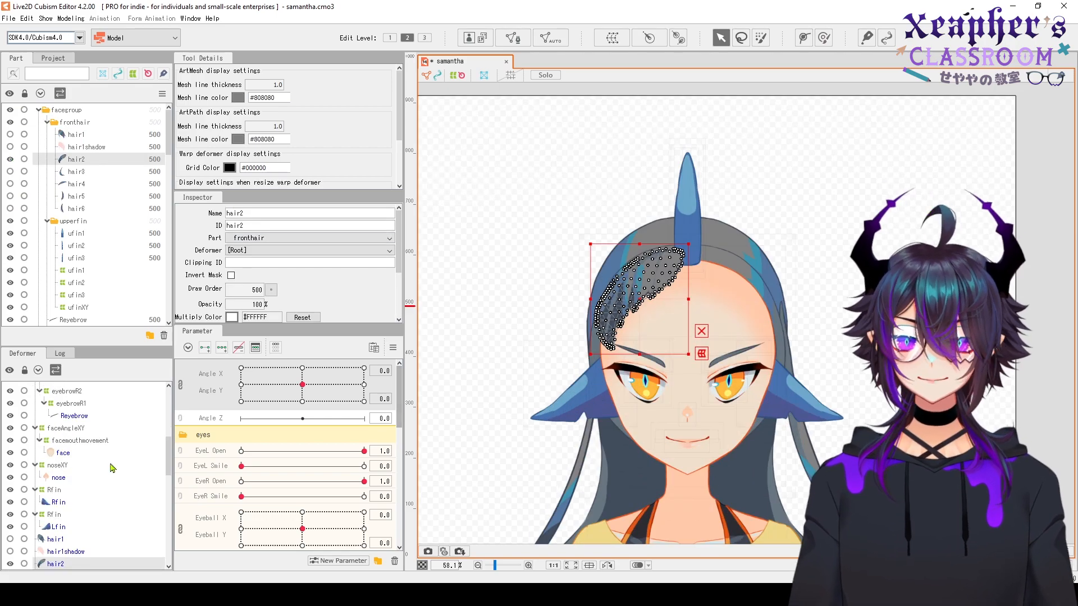
pyautogui.moveTo(302, 384); pyautogui.dragTo(364, 402)
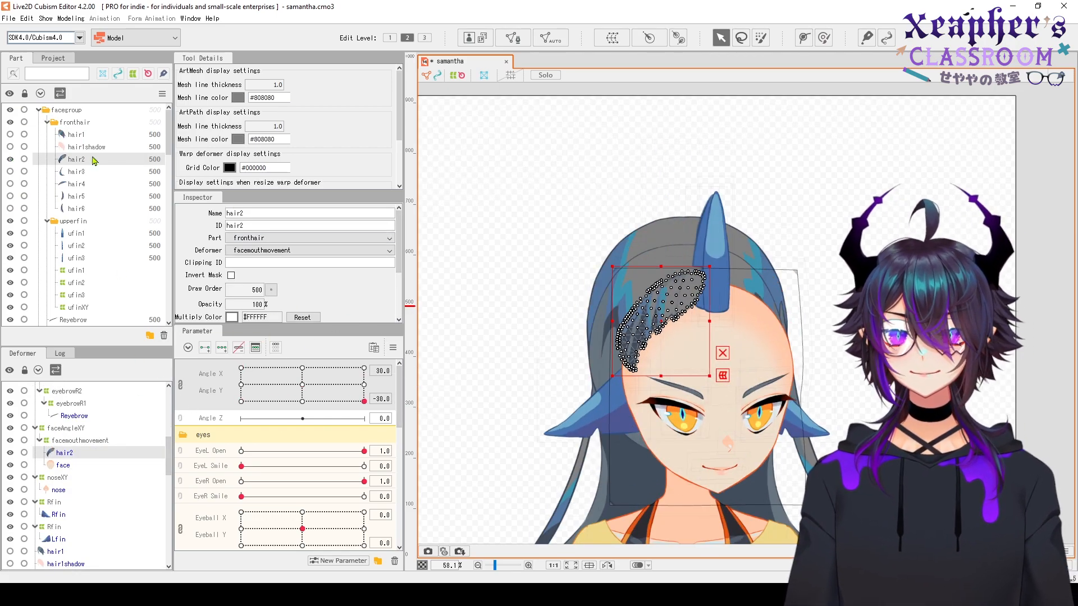
# Place the upperfin folder inside the fronthair folder and return Angle X and Angle Y to 0
pyautogui.moveTo(9, 134); pyautogui.dragTo(98, 154)
pyautogui.click(302, 384)
pyautogui.scroll(-3, 607, 256)
pyautogui.click(989, 213)
pyautogui.scroll(3, 608, 256)
pyautogui.doubleClick(66, 222)
pyautogui.moveTo(302, 384); pyautogui.dragTo(355, 441)
pyautogui.rightClick(302, 387)
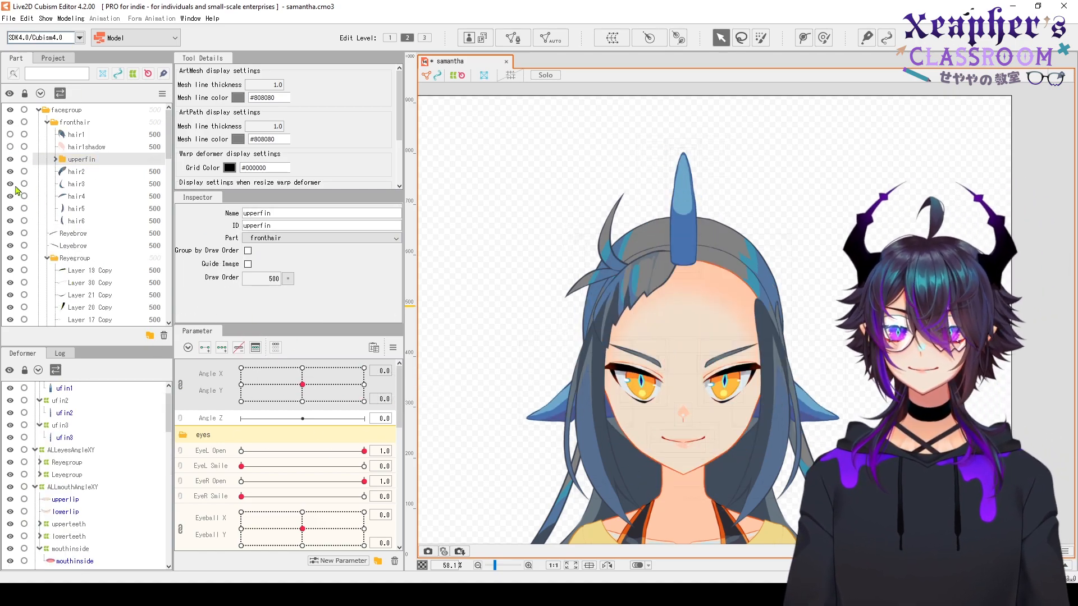
# Create a parent warp deformer named hair2 around the hair2 strand with 6 x 6 conversion divisions
pyautogui.moveTo(302, 385); pyautogui.dragTo(192, 420)
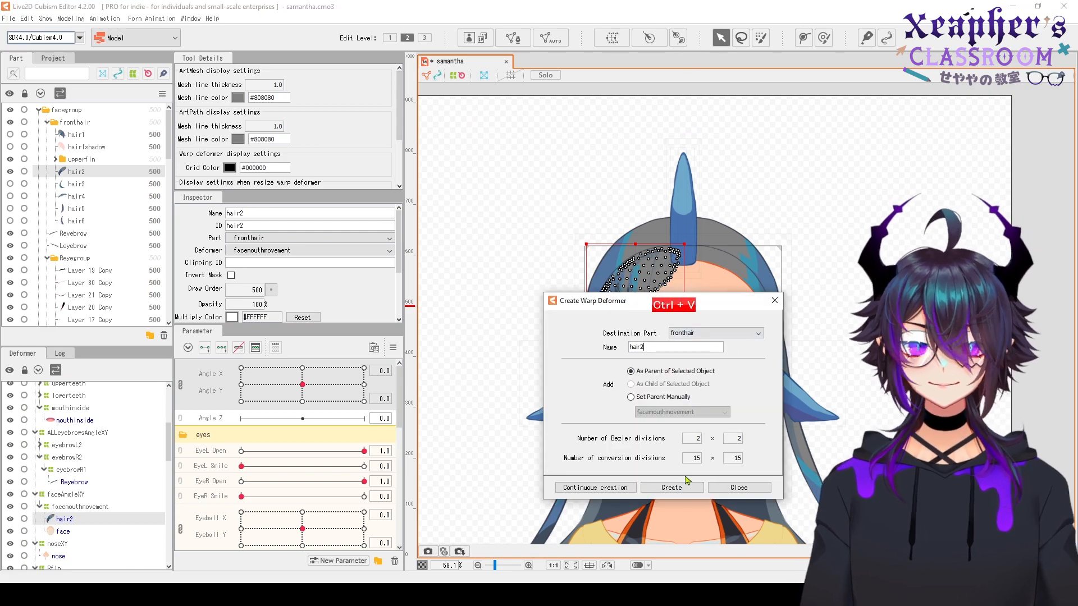
pyautogui.press('Return')
pyautogui.doubleClick(314, 302)
pyautogui.write('6')
pyautogui.press('Return')
pyautogui.scroll(2, 570, 302)
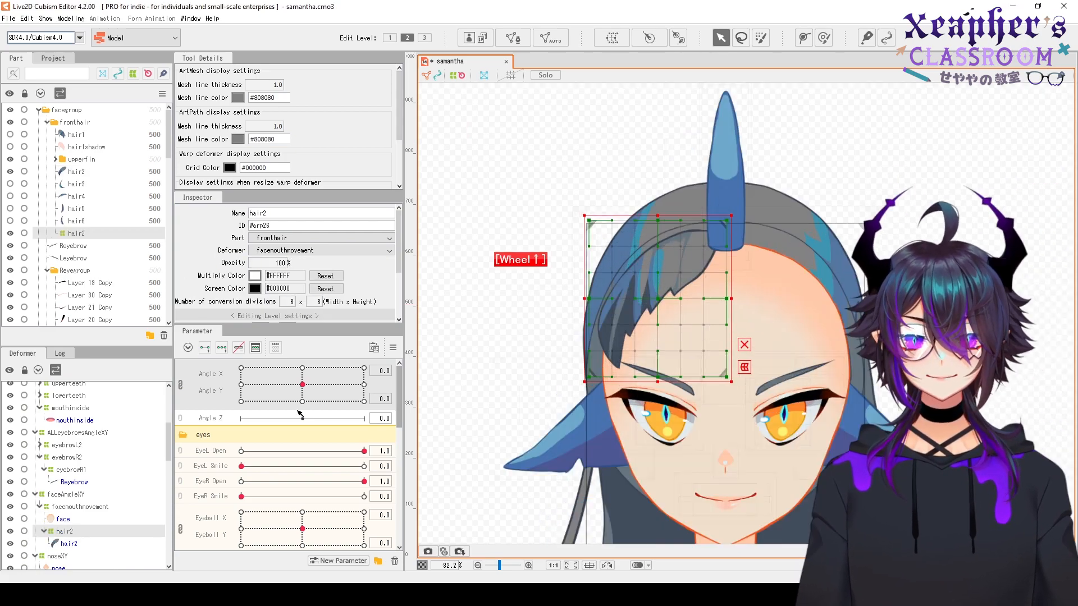
# Add three Angle X keys to the hair2 deformer and brush its grid to fit the head at Angle X 30
pyautogui.moveTo(302, 385); pyautogui.dragTo(399, 411)
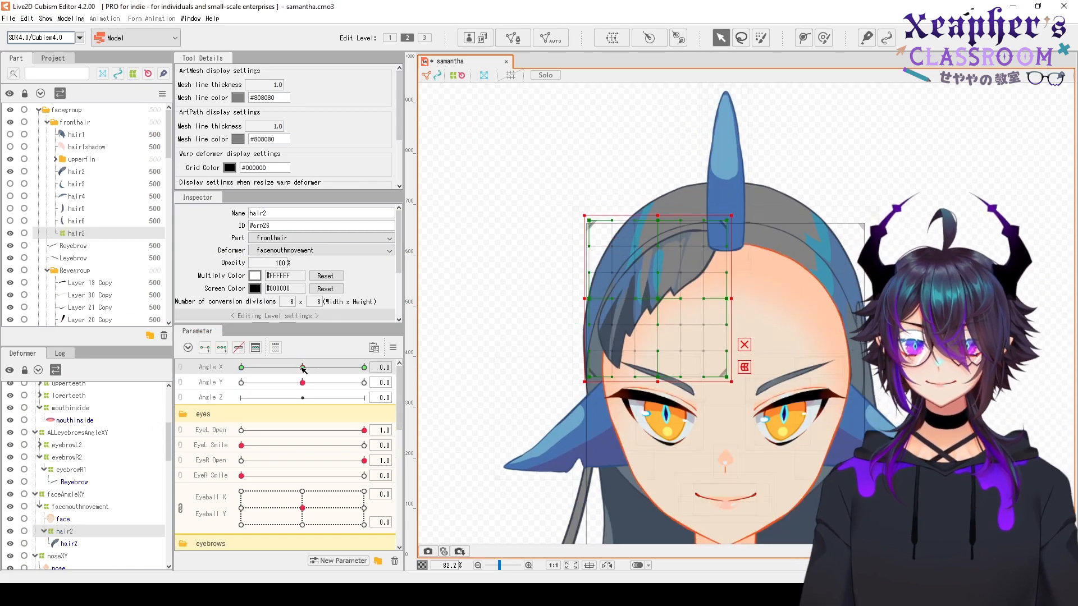
pyautogui.press('space')
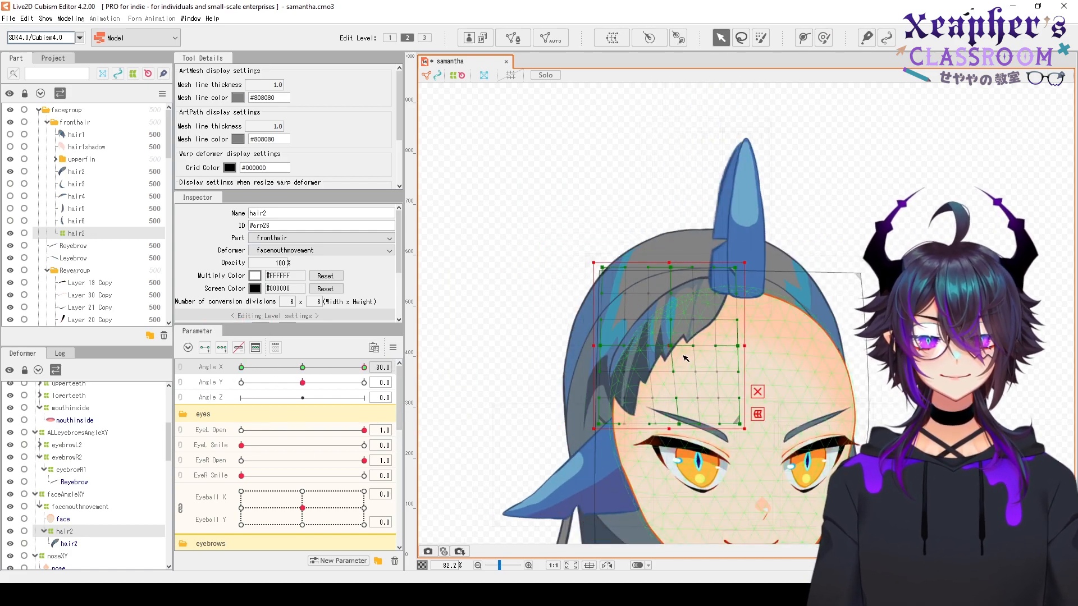
pyautogui.scroll(2, 663, 306)
pyautogui.press('b')
pyautogui.moveTo(693, 403); pyautogui.dragTo(680, 362)
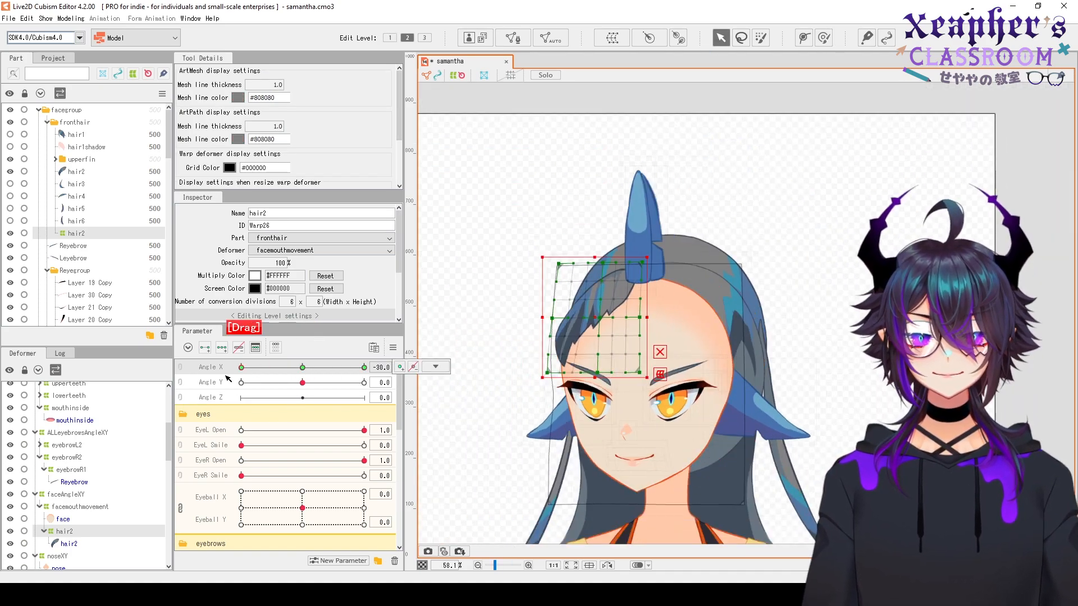
# Brush the hair2 deformer at Angle X -30 so the strand follows the turned forehead
pyautogui.scroll(2, 636, 392)
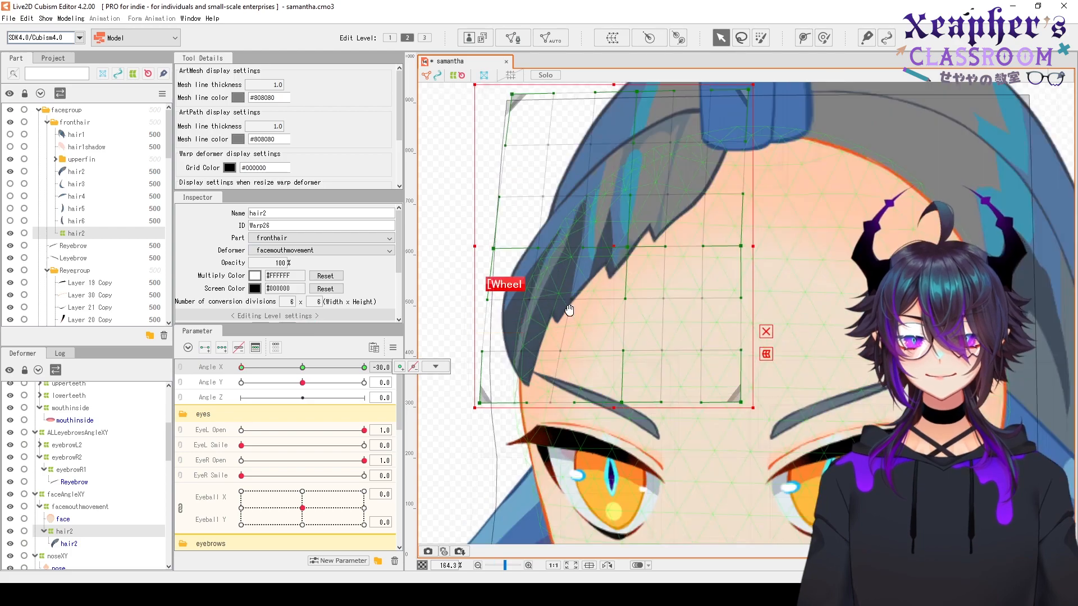
pyautogui.press('b')
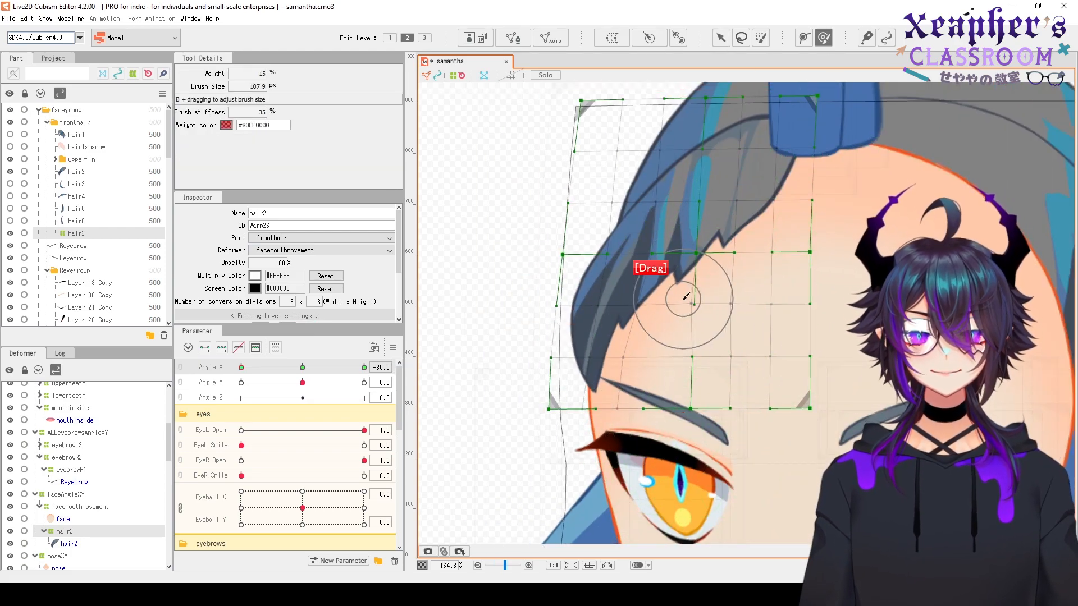
pyautogui.moveTo(686, 296); pyautogui.dragTo(622, 319)
pyautogui.scroll(-2, 622, 319)
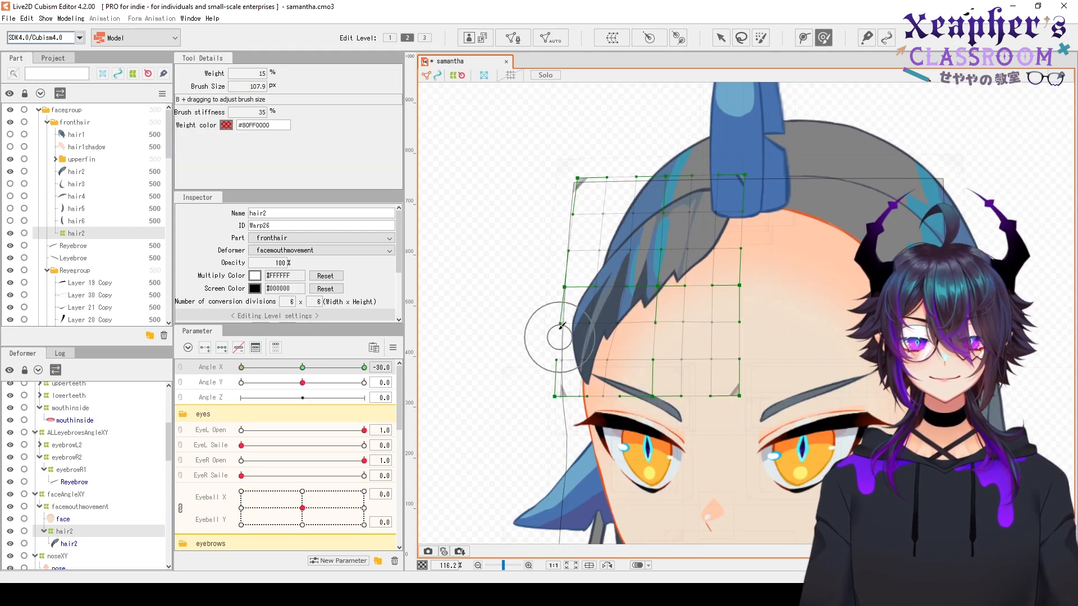
# Add three Angle Y keys to the hair2 deformer and set its conversion divisions to 6 x 4
pyautogui.click(276, 349)
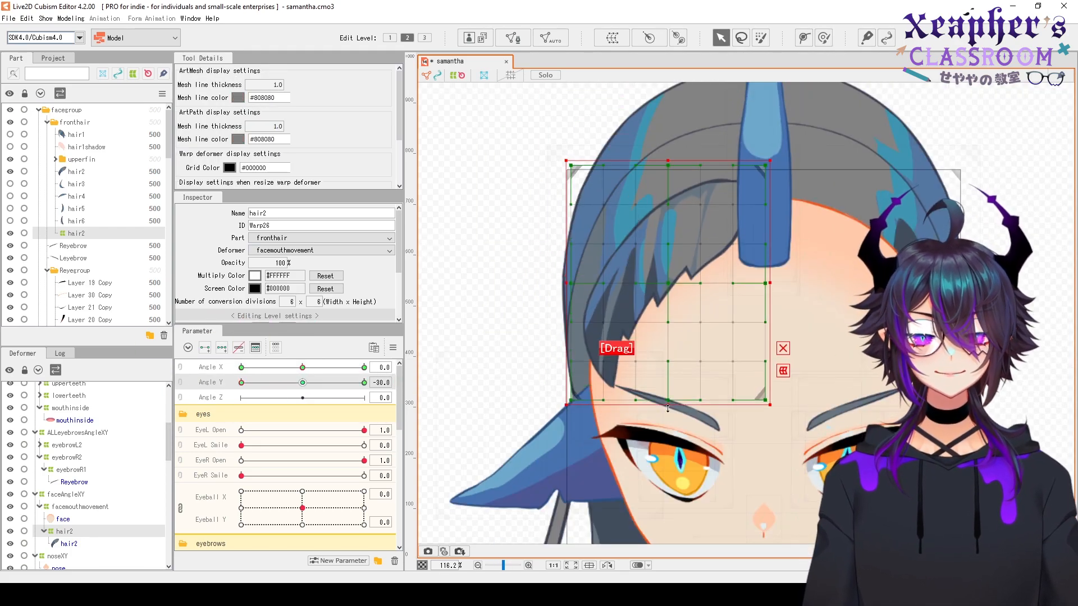
pyautogui.scroll(-3, 665, 277)
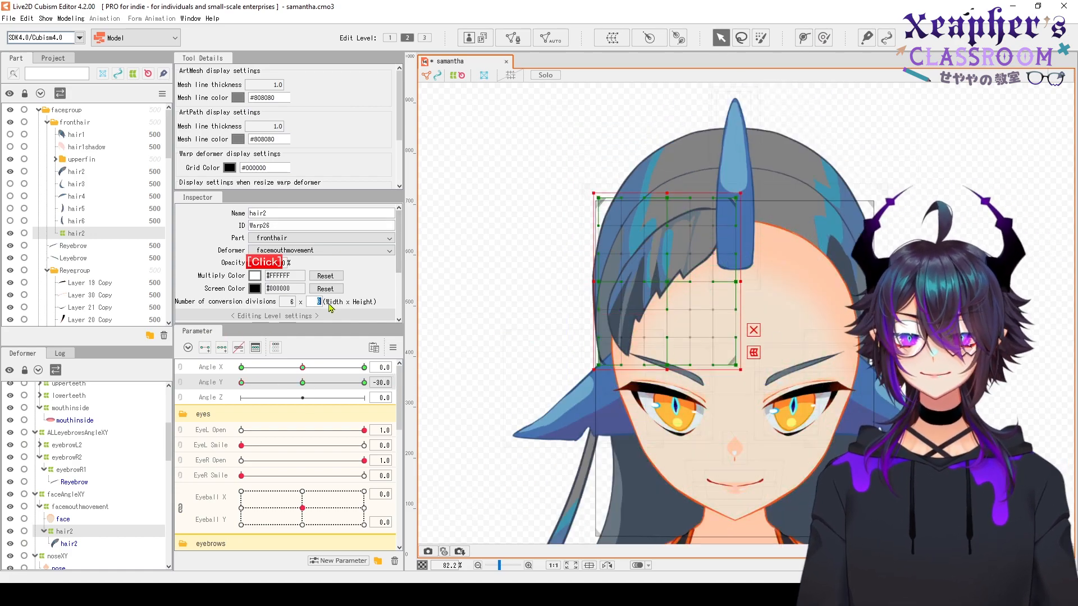
pyautogui.scroll(3, 625, 272)
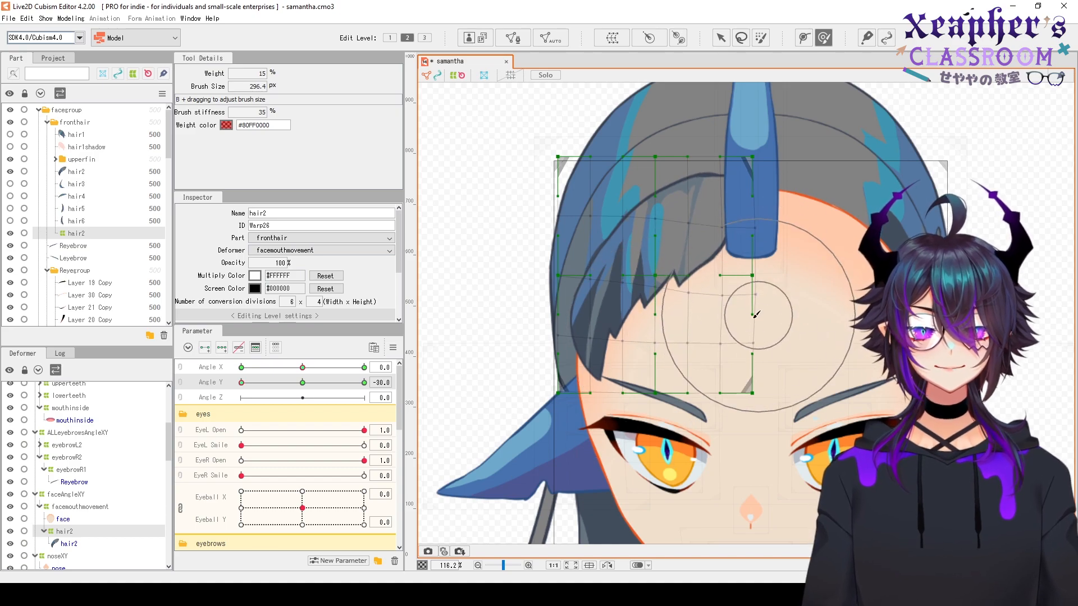
# Shape the hair2 deformer at Angle Y -30 and Angle Y 30 so the strand follows the head's curve
pyautogui.moveTo(764, 337); pyautogui.dragTo(766, 342)
pyautogui.moveTo(242, 382)
pyautogui.mouseDown()
pyautogui.moveTo(253, 401)
pyautogui.moveTo(240, 393)
pyautogui.mouseUp()
pyautogui.moveTo(790, 260); pyautogui.dragTo(793, 242)
pyautogui.moveTo(241, 383)
pyautogui.mouseDown()
pyautogui.moveTo(330, 390)
pyautogui.moveTo(240, 388)
pyautogui.mouseUp()
pyautogui.moveTo(739, 382); pyautogui.dragTo(739, 389)
pyautogui.moveTo(780, 256); pyautogui.dragTo(771, 303)
pyautogui.moveTo(242, 382)
pyautogui.mouseDown()
pyautogui.moveTo(250, 390)
pyautogui.moveTo(240, 388)
pyautogui.mouseUp()
pyautogui.moveTo(640, 241); pyautogui.dragTo(582, 240)
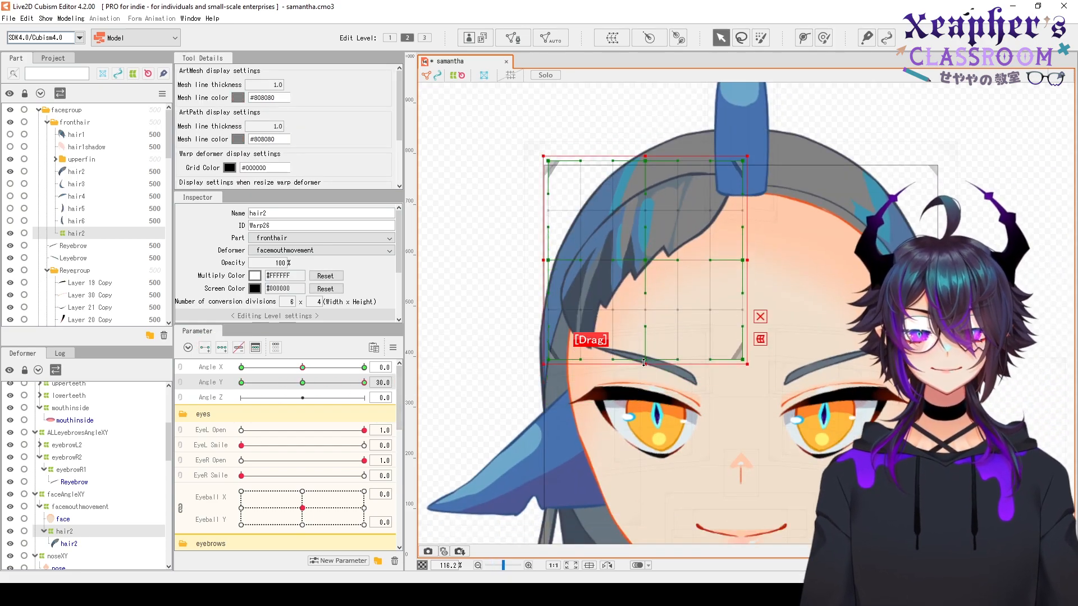
pyautogui.click(824, 38)
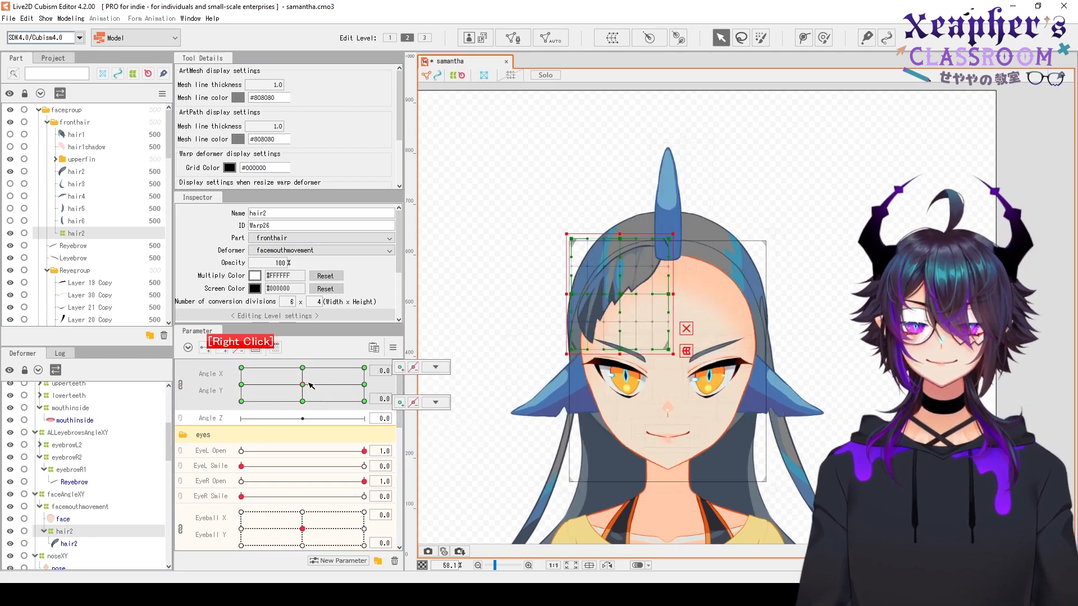
# Create a warp deformer named hair1 around hair1 and hair1shadow with 6 x 6 conversion divisions
pyautogui.click(80, 145)
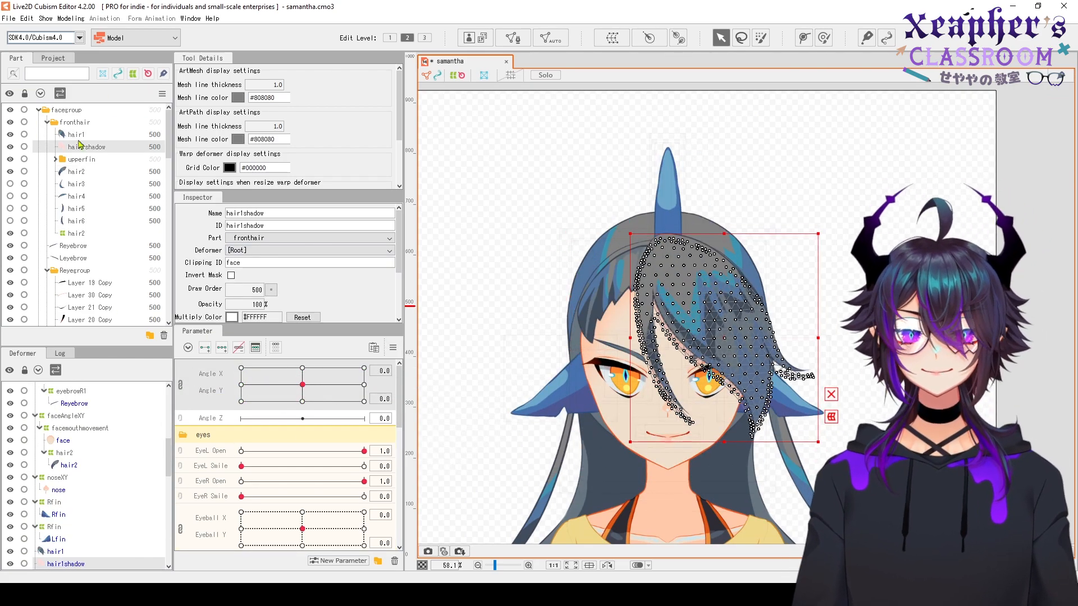
pyautogui.keyDown('ctrl'); pyautogui.click(78, 135); pyautogui.keyUp('ctrl')
pyautogui.click(612, 37)
pyautogui.write('hair1')
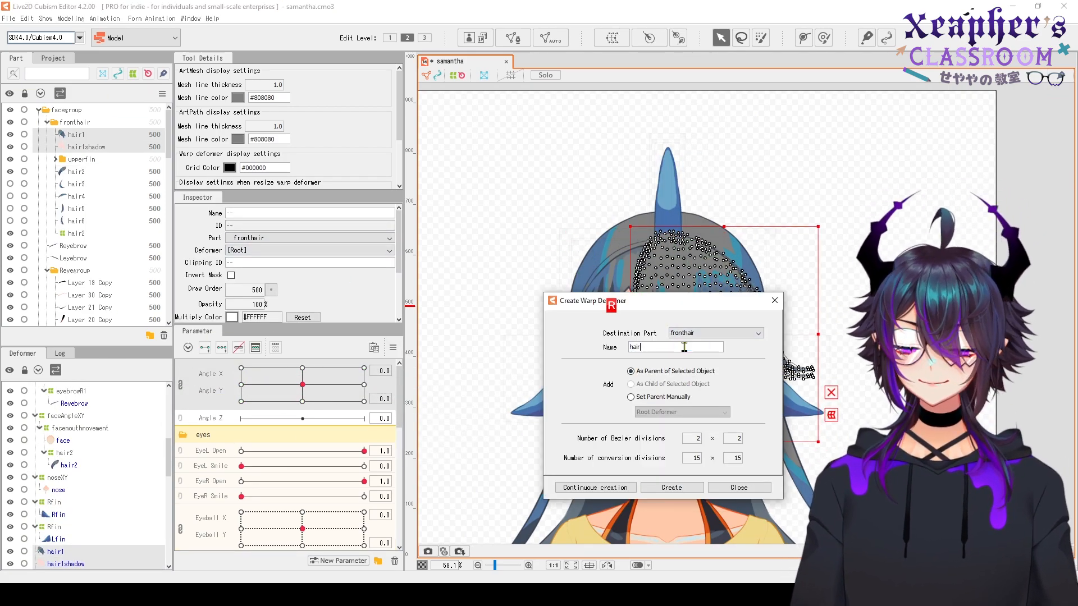
pyautogui.click(736, 486)
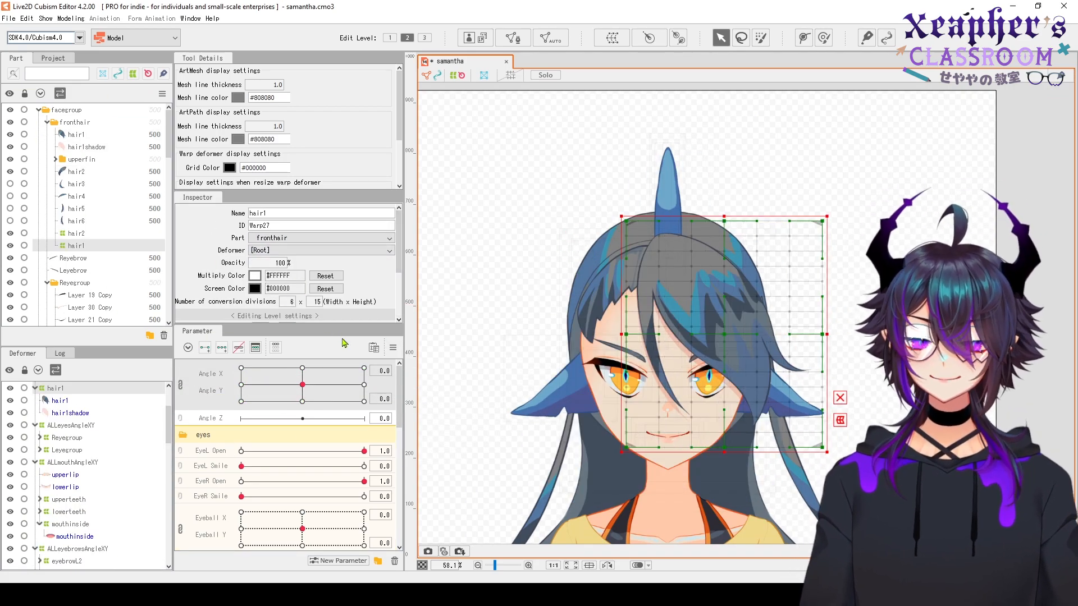
pyautogui.hotkey('ctrl', 'a')
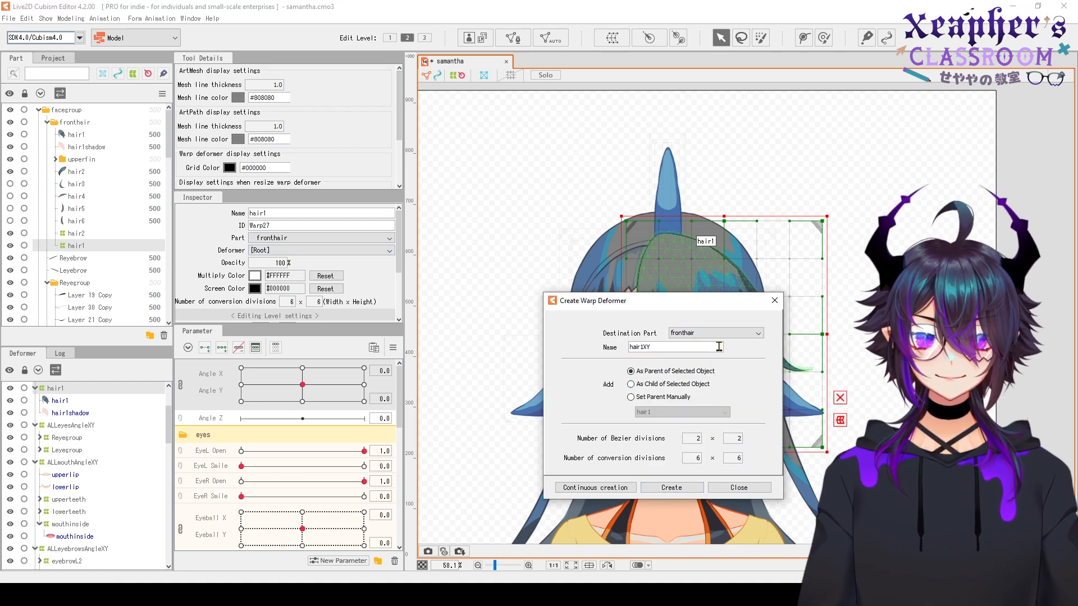
# Wrap the hair1 deformer in a parent warp deformer named hair1XY and add three Angle X keys to it
pyautogui.press('Return')
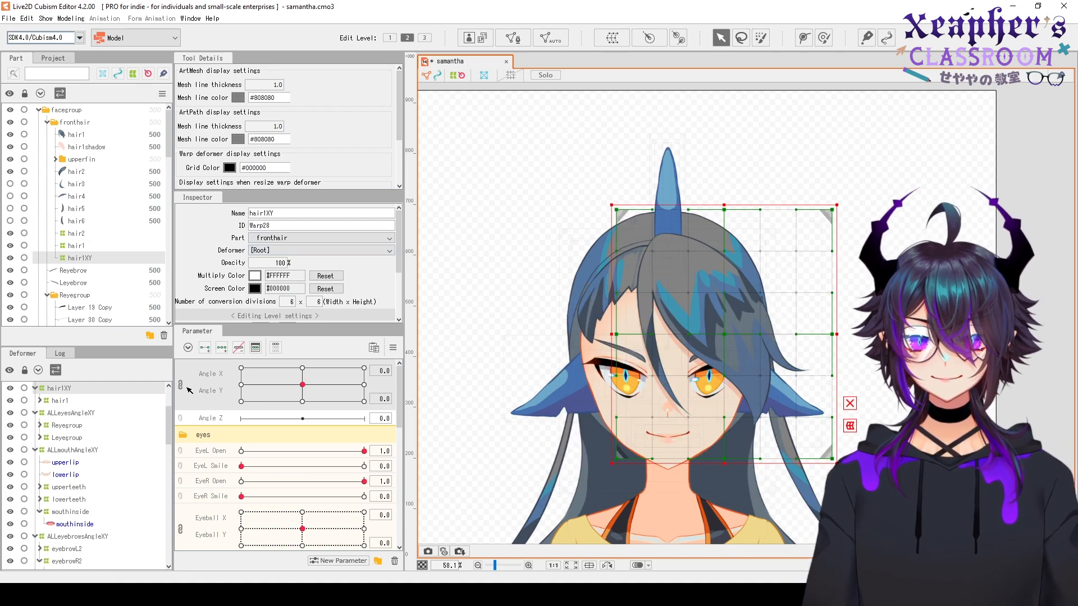
pyautogui.click(180, 384)
pyautogui.click(222, 348)
# Shift the hair1XY deformer sideways at Angle X -30 and adjust its width so the bangs follow the face
pyautogui.click(241, 367)
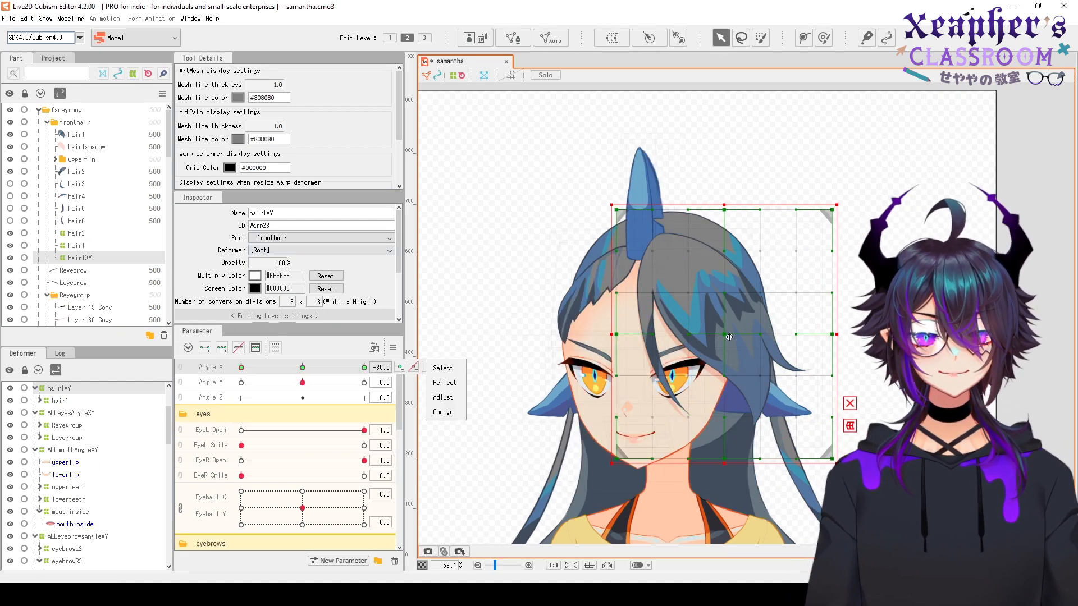
pyautogui.click(302, 367)
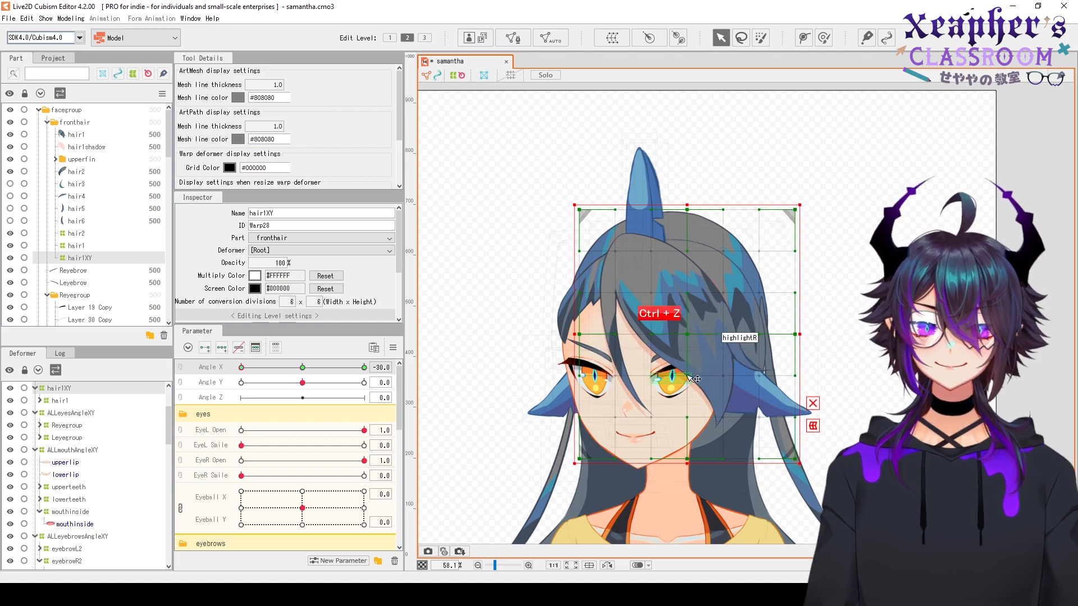
pyautogui.rightClick(303, 368)
pyautogui.rightClick(242, 367)
pyautogui.moveTo(584, 334); pyautogui.dragTo(588, 334)
pyautogui.rightClick(303, 367)
pyautogui.rightClick(241, 368)
pyautogui.moveTo(799, 334); pyautogui.dragTo(807, 335)
pyautogui.rightClick(303, 368)
pyautogui.rightClick(242, 368)
pyautogui.moveTo(245, 368); pyautogui.dragTo(242, 368)
pyautogui.keyDown('shift'); pyautogui.moveTo(651, 336); pyautogui.dragTo(645, 337); pyautogui.keyUp('shift')
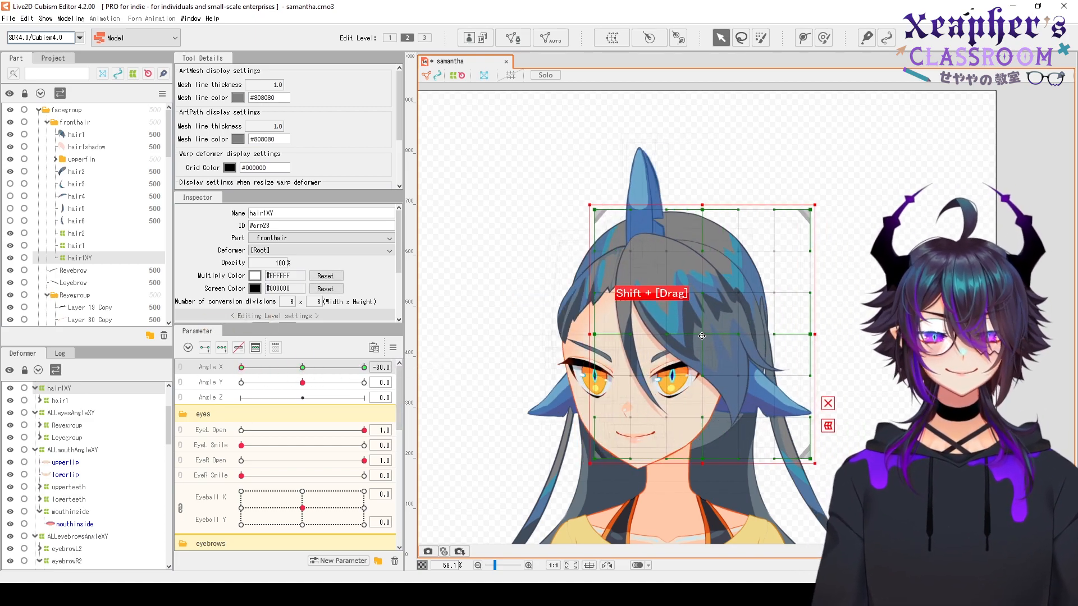
# Shift and narrow the hair1XY deformer at Angle X 30 so the bangs sit on the turned head
pyautogui.rightClick(241, 368)
pyautogui.moveTo(241, 367); pyautogui.dragTo(365, 367)
pyautogui.moveTo(698, 390); pyautogui.dragTo(610, 380)
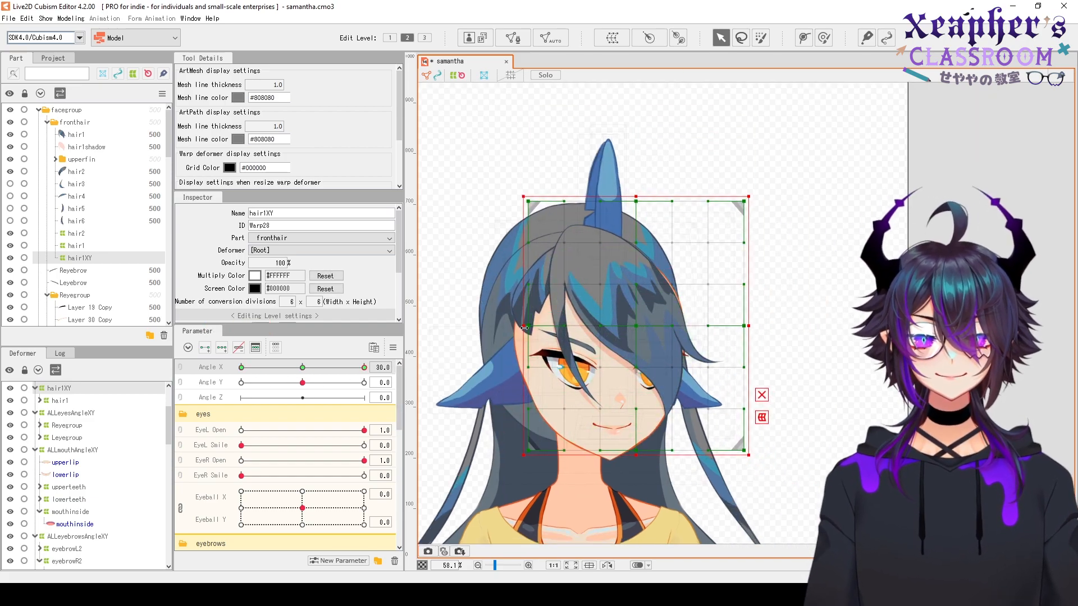
pyautogui.click(627, 324)
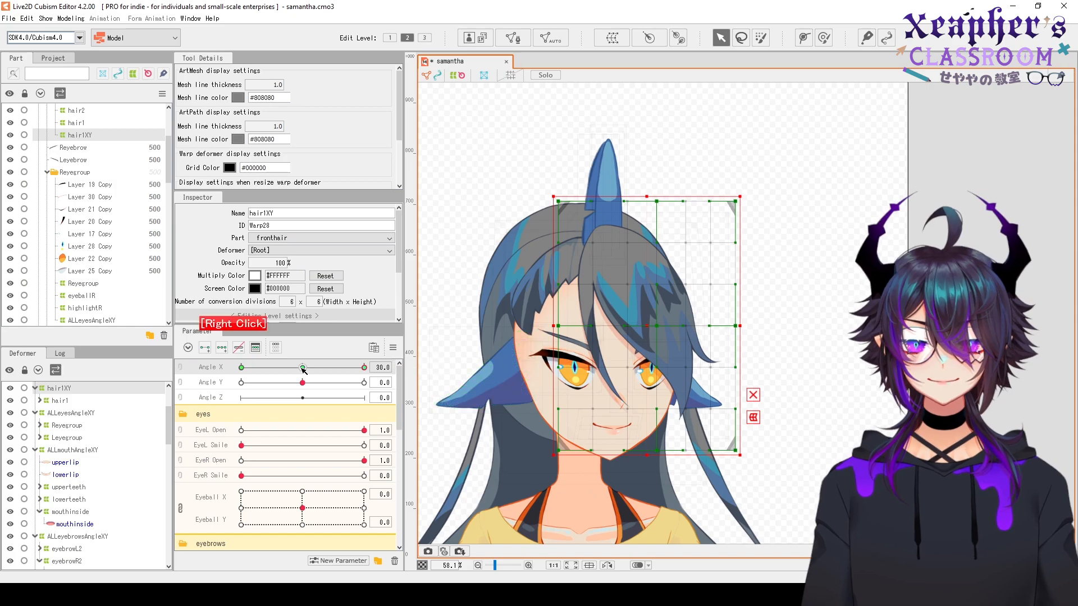
# Tilt the hair1XY deformer slightly counterclockwise at Angle X 30
pyautogui.press('x')
pyautogui.moveTo(642, 335); pyautogui.dragTo(574, 262)
pyautogui.moveTo(326, 368); pyautogui.dragTo(359, 384)
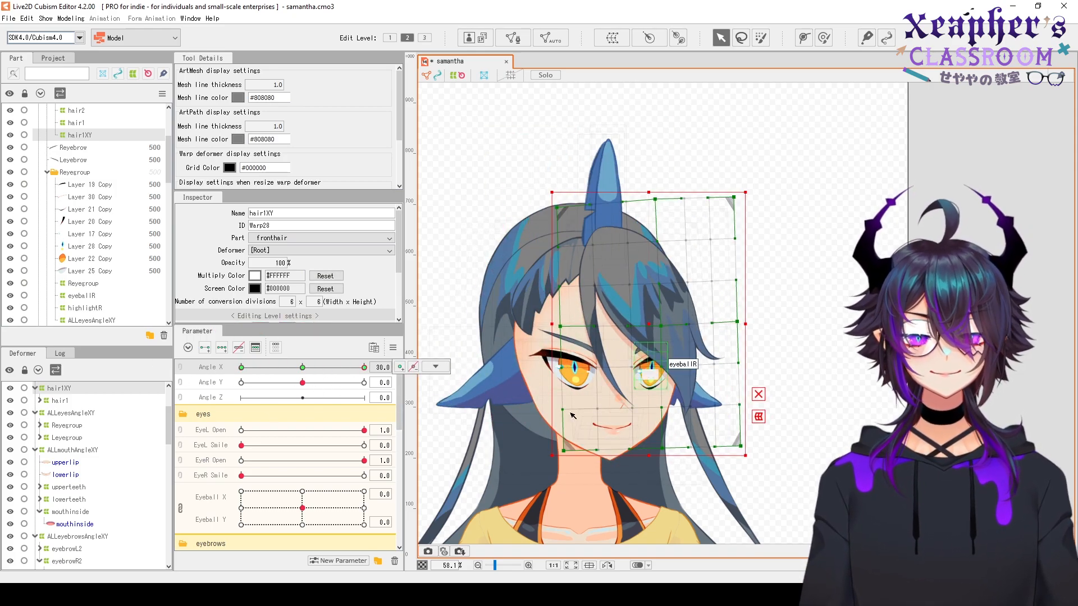
# Tilt the hair1XY deformer slightly clockwise at Angle X -30, reposition it, and preview the side-to-side turn
pyautogui.moveTo(432, 404); pyautogui.dragTo(241, 371)
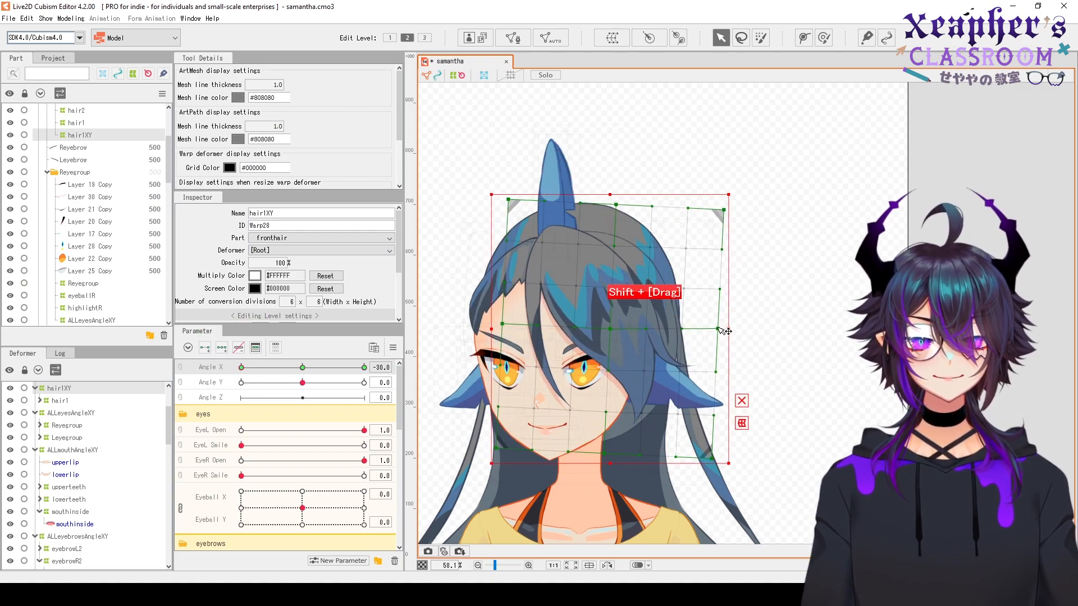
pyautogui.moveTo(622, 337); pyautogui.dragTo(617, 331)
pyautogui.click(302, 367)
pyautogui.scroll(-3, 596, 368)
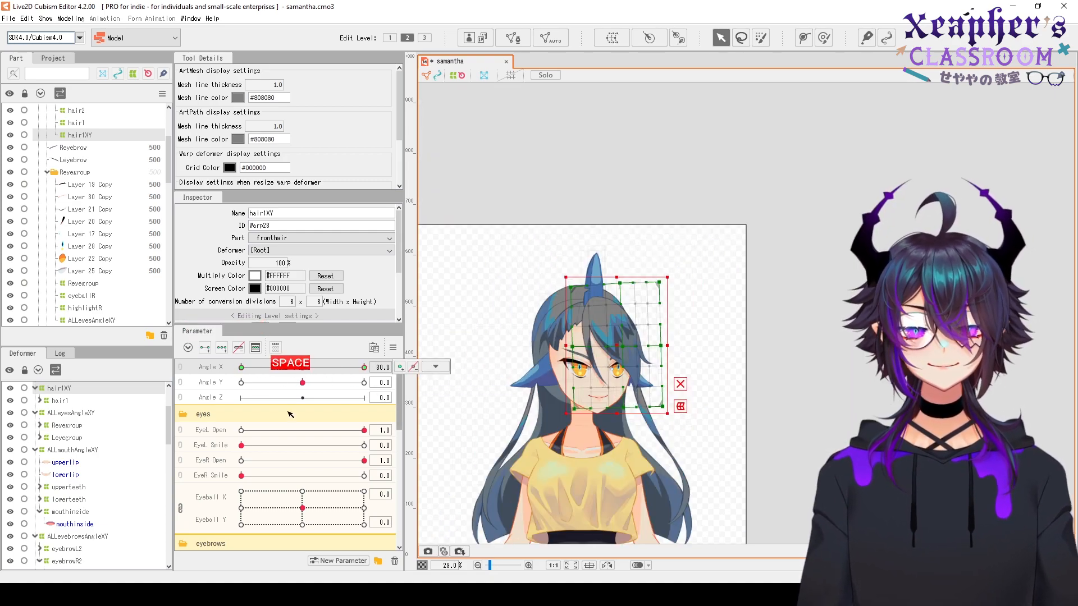
# Key the hair1XY deformer on Angle Y, lower it at Angle Y -30 and stretch its upper rows upward
pyautogui.click(241, 382)
pyautogui.scroll(3, 577, 325)
pyautogui.moveTo(658, 372); pyautogui.dragTo(657, 382)
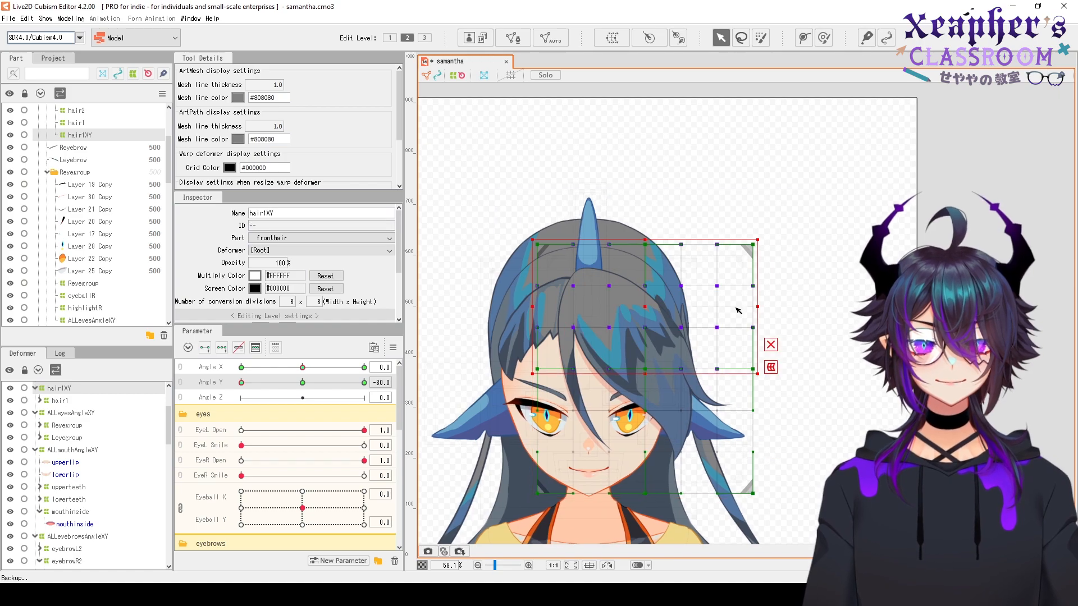
pyautogui.moveTo(646, 242); pyautogui.dragTo(645, 232)
pyautogui.click(64, 400)
pyautogui.click(64, 388)
pyautogui.moveTo(241, 383)
pyautogui.mouseDown()
pyautogui.moveTo(301, 392)
pyautogui.moveTo(242, 382)
pyautogui.mouseUp()
pyautogui.moveTo(472, 202); pyautogui.dragTo(764, 346)
# Raise the hair1XY deformer at Angle Y 30 and compress its upper rows of points
pyautogui.moveTo(242, 382); pyautogui.dragTo(371, 388)
pyautogui.click(60, 401)
pyautogui.click(59, 388)
pyautogui.moveTo(505, 175); pyautogui.dragTo(764, 331)
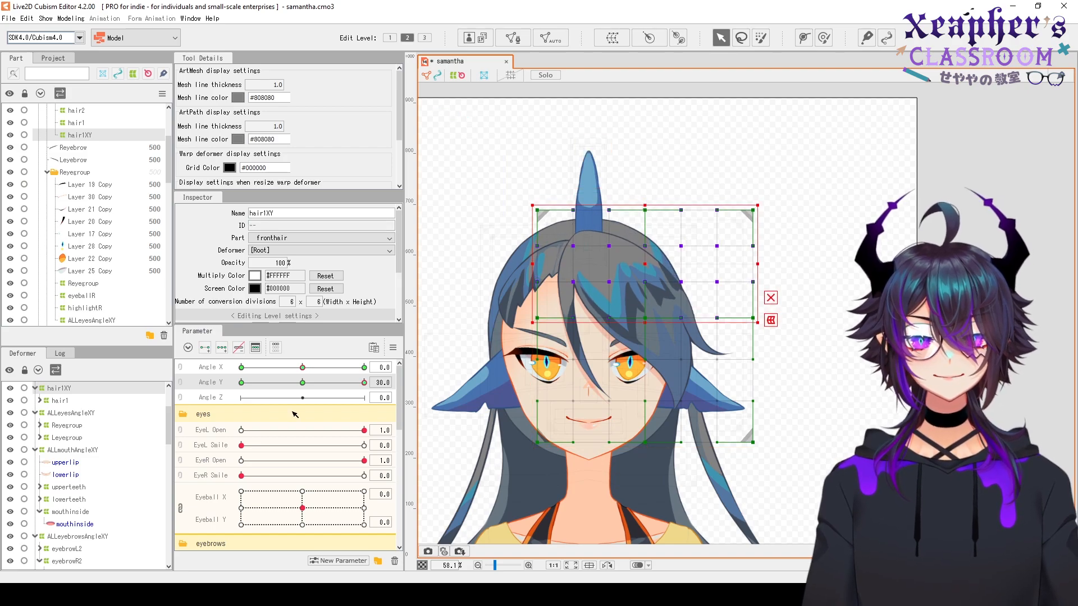
# Link Angle X and Angle Y again and test the bangs at combined head angles
pyautogui.moveTo(364, 382); pyautogui.dragTo(208, 401)
pyautogui.click(180, 367)
pyautogui.moveTo(303, 401); pyautogui.dragTo(351, 392)
# Create a parent rotation deformer for hair3 and hair4 and key it to follow Angle X and Angle Y
pyautogui.click(10, 188)
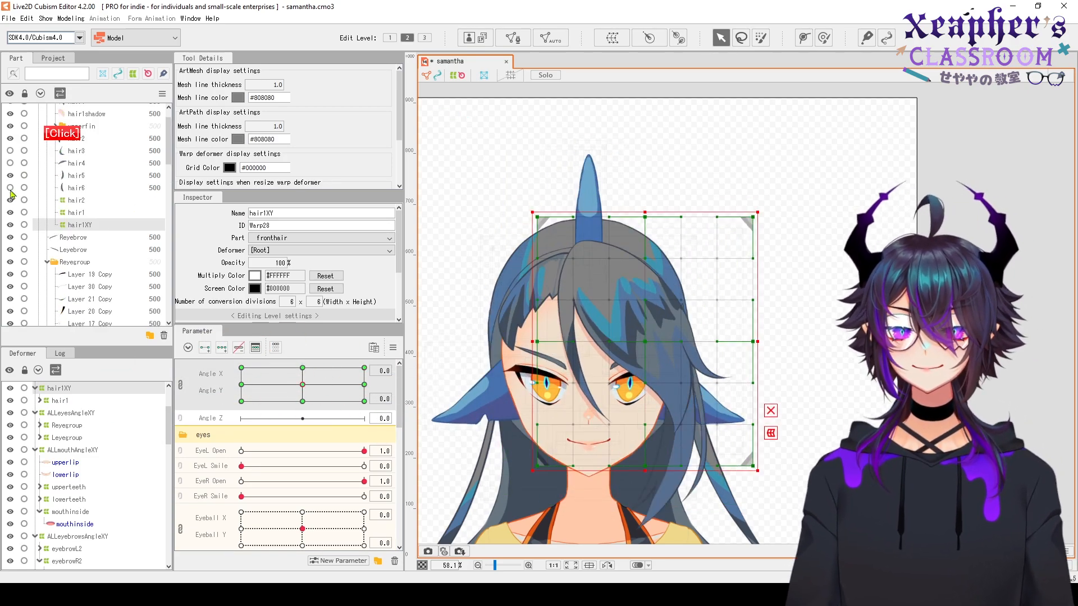
pyautogui.click(73, 163)
pyautogui.keyDown('ctrl'); pyautogui.click(73, 151); pyautogui.keyUp('ctrl')
pyautogui.click(649, 37)
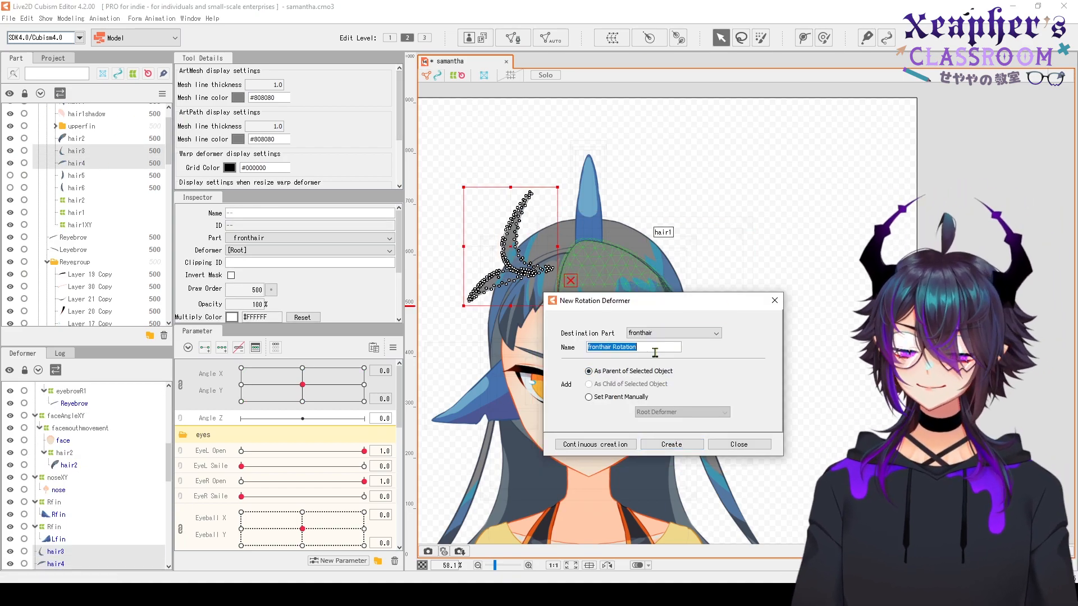
pyautogui.click(671, 444)
pyautogui.moveTo(303, 368); pyautogui.dragTo(404, 387)
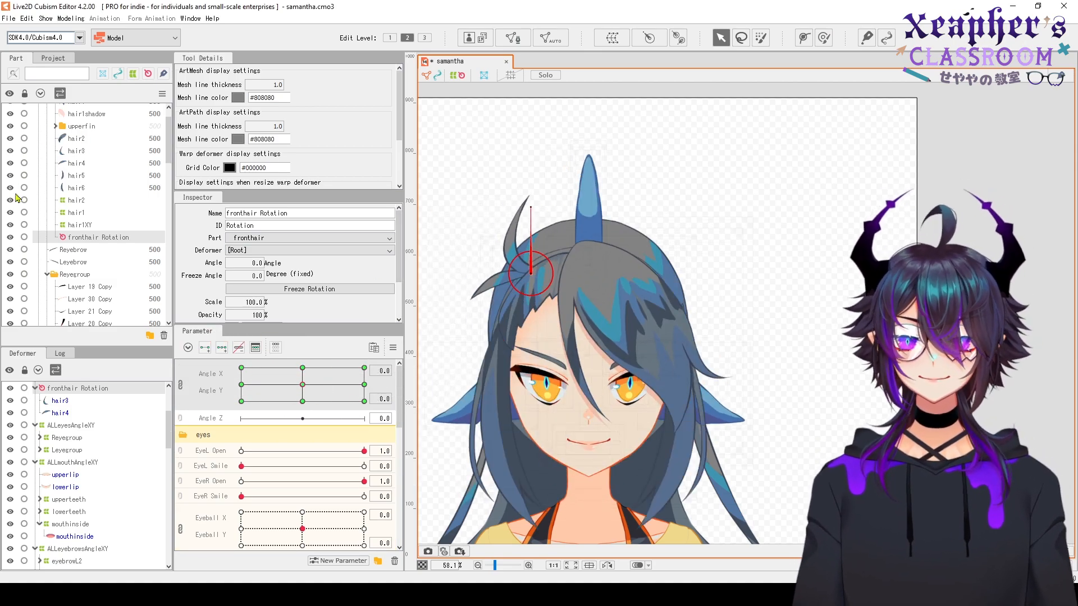
# Create separate warp deformers named hair5 and hair6 around the two long side strands
pyautogui.click(76, 175)
pyautogui.click(612, 38)
pyautogui.hotkey('ctrl', 'v')
pyautogui.press('Return')
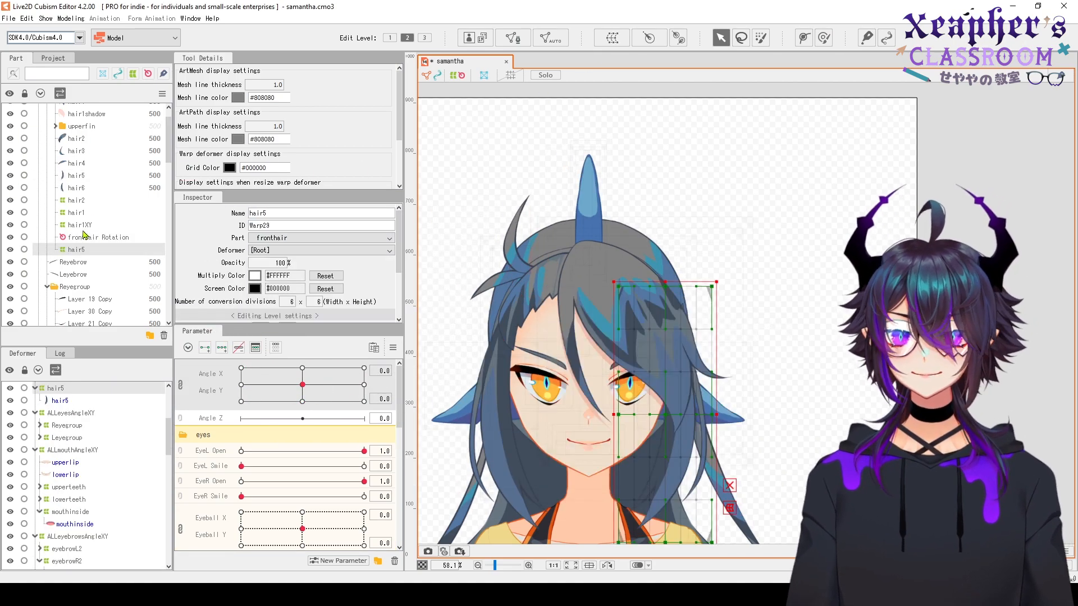
pyautogui.hotkey('ctrl', 'v')
pyautogui.press('Return')
pyautogui.write('hair6')
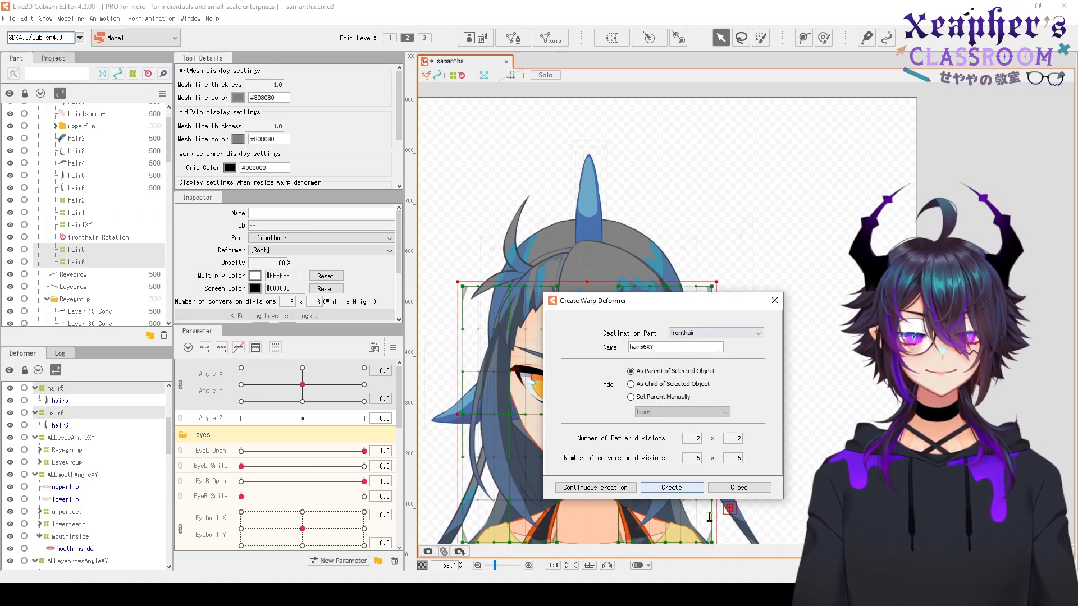
# Wrap the hair5 and hair6 deformers in a parent warp deformer named hair56XY and add three Angle X keys
pyautogui.press('Return')
pyautogui.moveTo(611, 253); pyautogui.dragTo(611, 310)
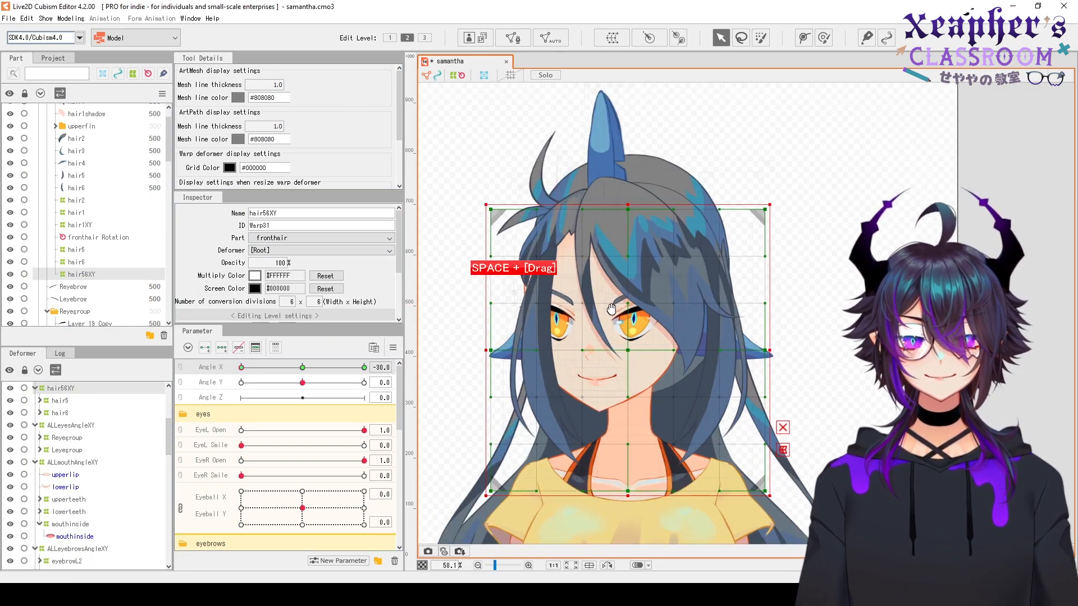
# Reshape the hair56XY warp grid at Angle X -30 so both side strands follow the turned head
pyautogui.scroll(1, 101, 197)
pyautogui.moveTo(730, 421); pyautogui.dragTo(786, 419)
pyautogui.moveTo(497, 188); pyautogui.dragTo(572, 359)
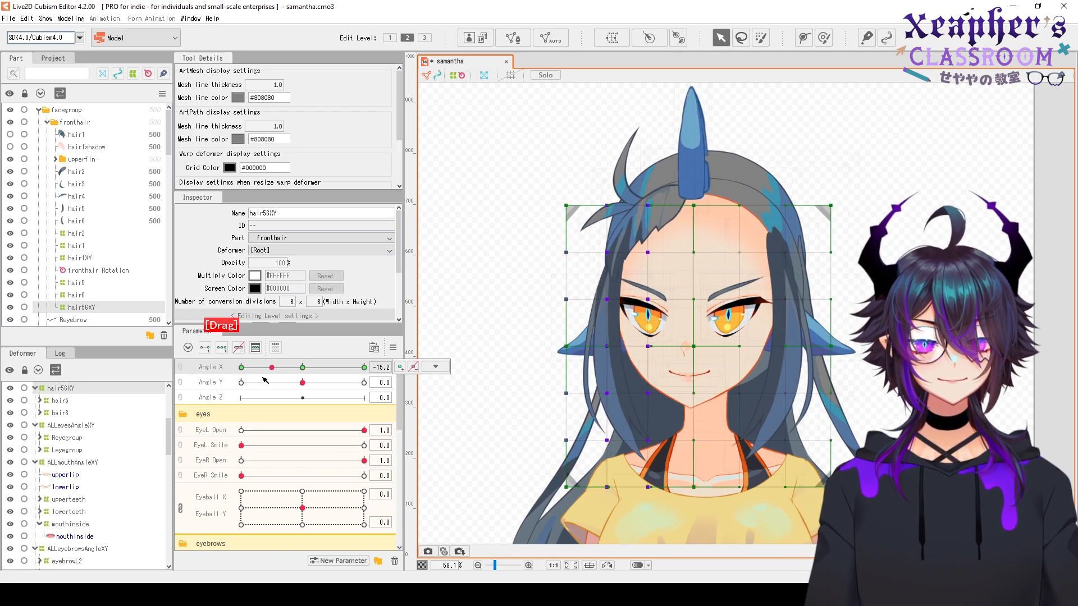
pyautogui.moveTo(836, 191); pyautogui.dragTo(662, 497)
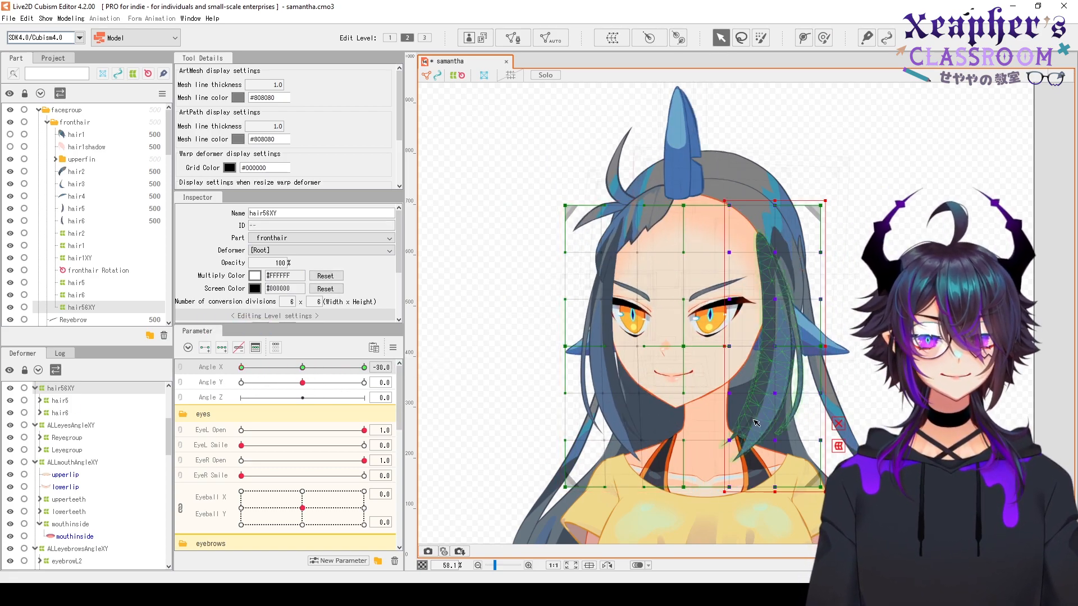
pyautogui.scroll(2, 606, 281)
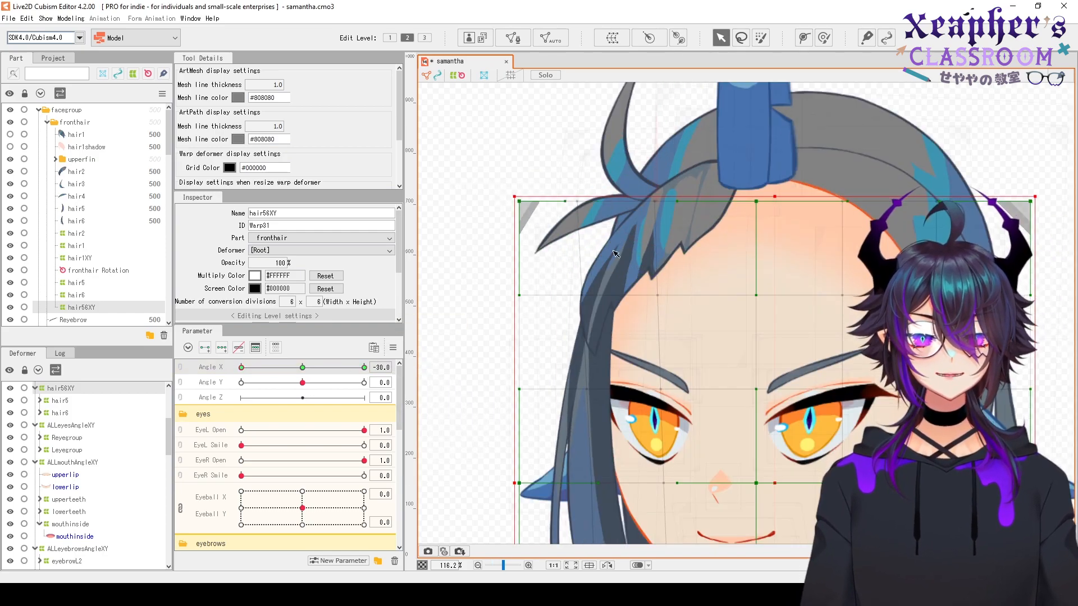
pyautogui.scroll(-3, 610, 196)
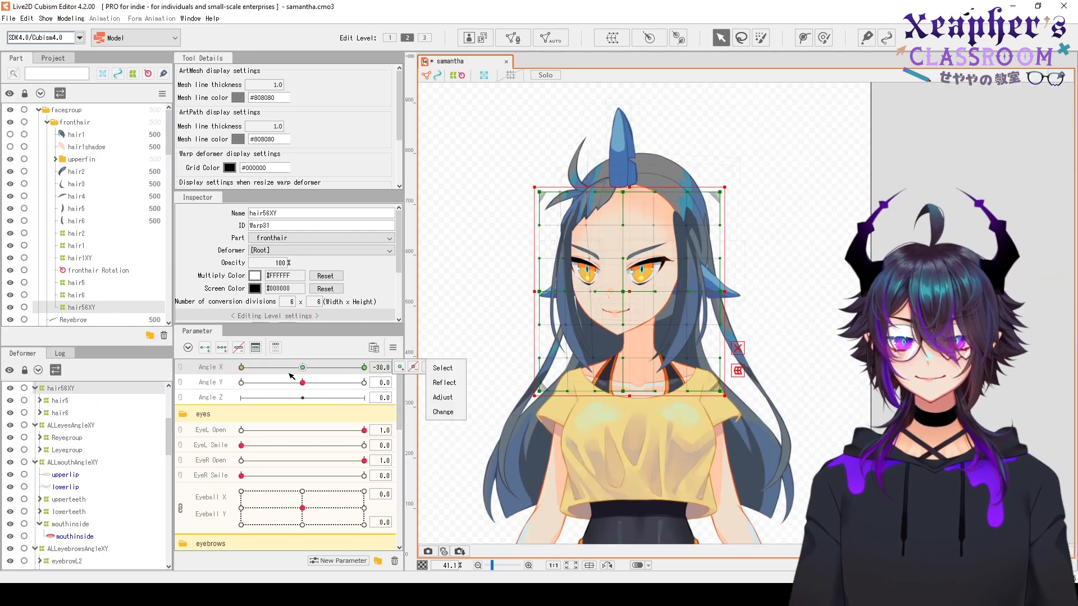
# Add three Angle Y keys to hair56XY and reshape its grid at Angle Y -30 and 30 to fit the tilted face
pyautogui.click(303, 368)
pyautogui.click(241, 383)
pyautogui.scroll(1, 606, 251)
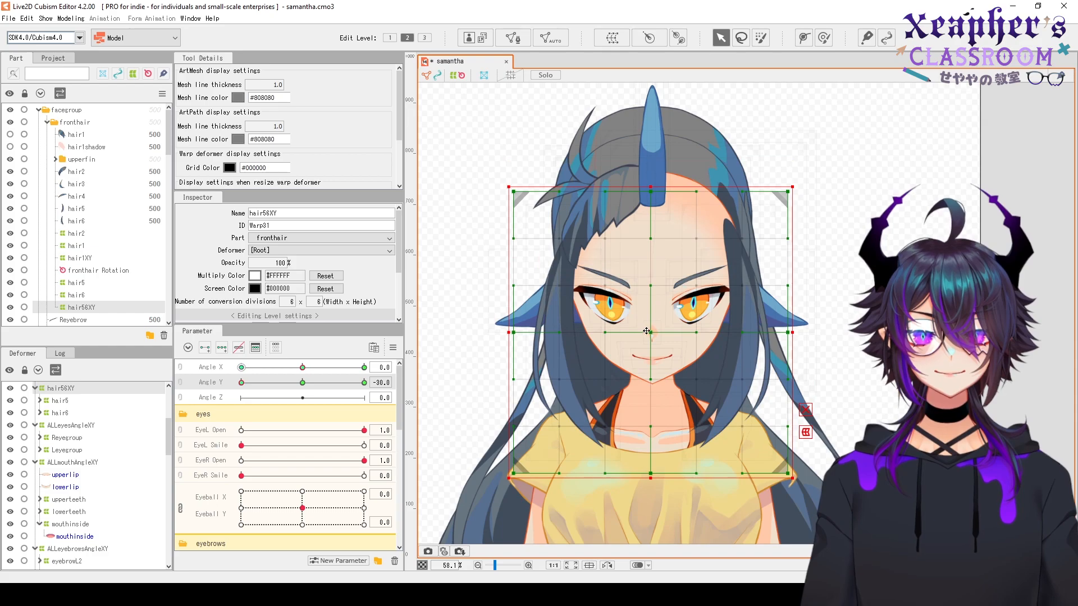
pyautogui.moveTo(450, 129); pyautogui.dragTo(799, 353)
pyautogui.moveTo(241, 383); pyautogui.dragTo(363, 383)
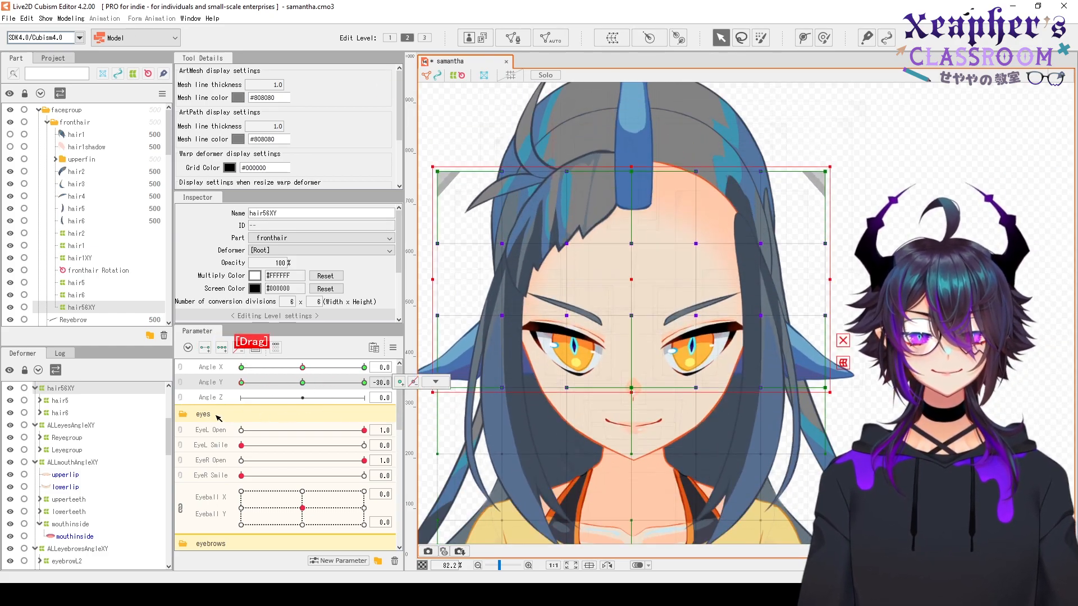
pyautogui.scroll(1, 674, 264)
pyautogui.click(302, 382)
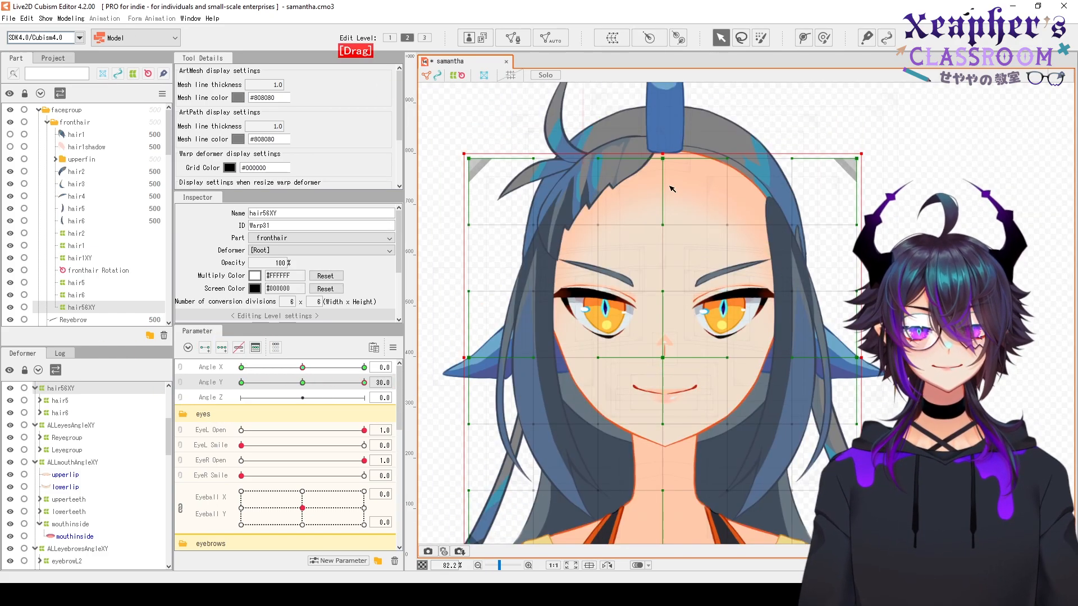
# Link Angle X and Angle Y, show the bangs again, and refine hair56XY's outer grid columns at Angle X 30
pyautogui.rightClick(184, 382)
pyautogui.click(494, 337)
pyautogui.scroll(-2, 617, 309)
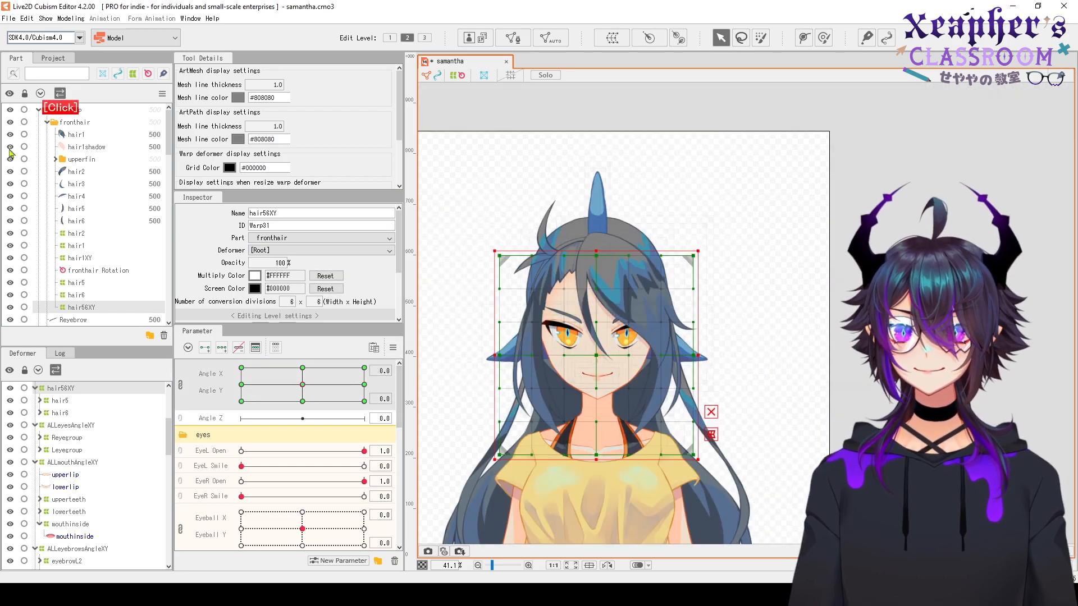
pyautogui.moveTo(302, 384); pyautogui.dragTo(269, 414)
pyautogui.scroll(2, 660, 313)
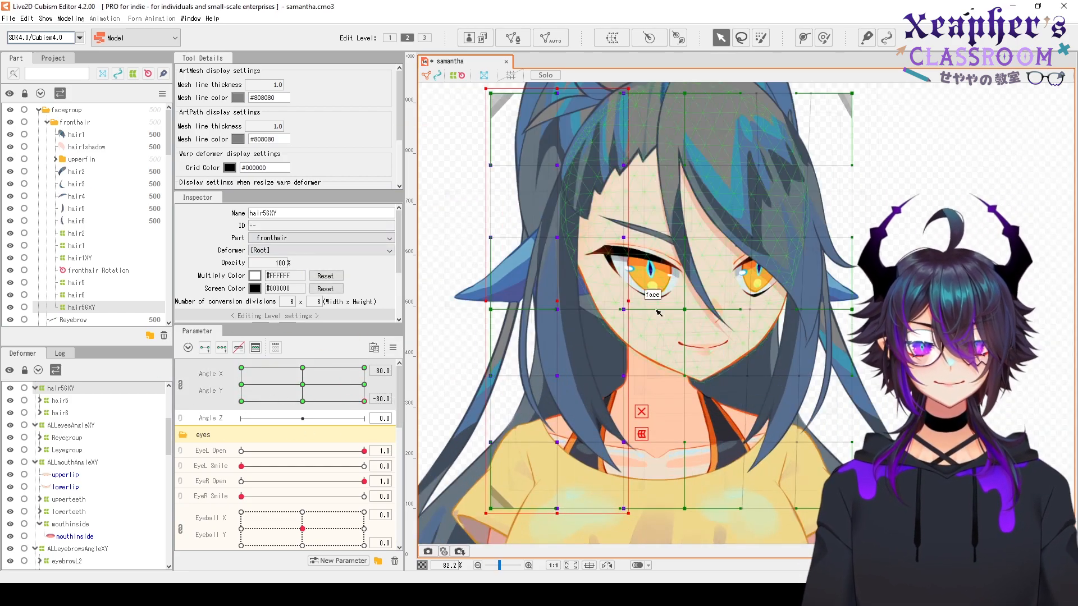
pyautogui.scroll(-1, 618, 325)
pyautogui.moveTo(542, 408); pyautogui.dragTo(634, 283)
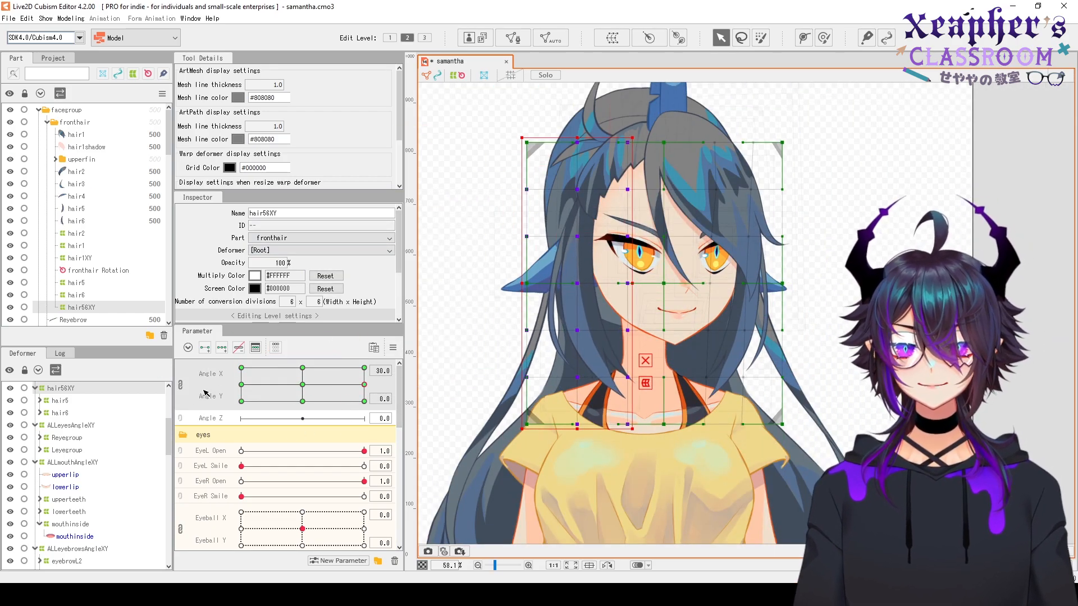
# Synthesize the hair56XY corner forms again from the corrected keys and test the side strands at combined head angles
pyautogui.click(364, 401)
pyautogui.click(435, 402)
pyautogui.click(449, 424)
pyautogui.click(750, 533)
pyautogui.scroll(-2, 682, 329)
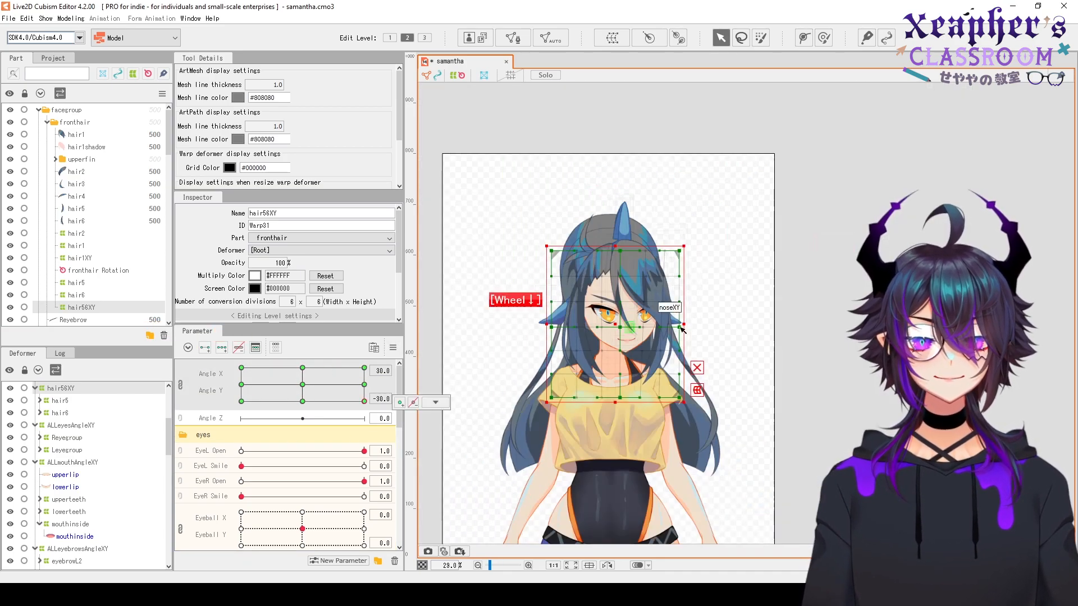
pyautogui.moveTo(364, 402); pyautogui.dragTo(382, 371)
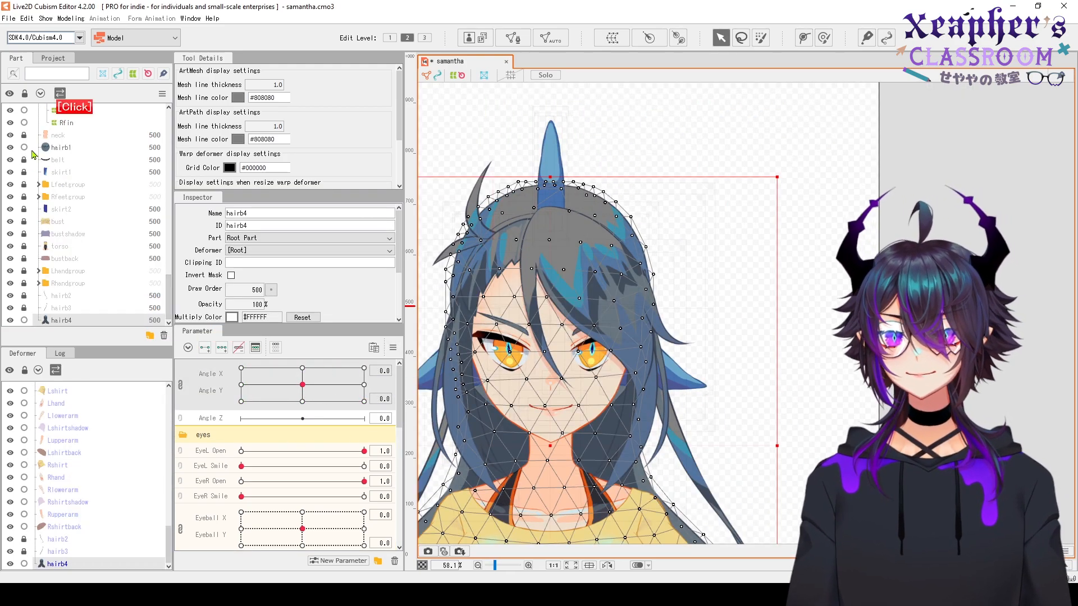
# Create parent warp deformers named hairb4 and hairb3 around the matching back hair parts, with 2 × 2 Bezier divisions
pyautogui.click(505, 269)
pyautogui.scroll(2, 575, 243)
pyautogui.click(725, 225)
pyautogui.click(613, 38)
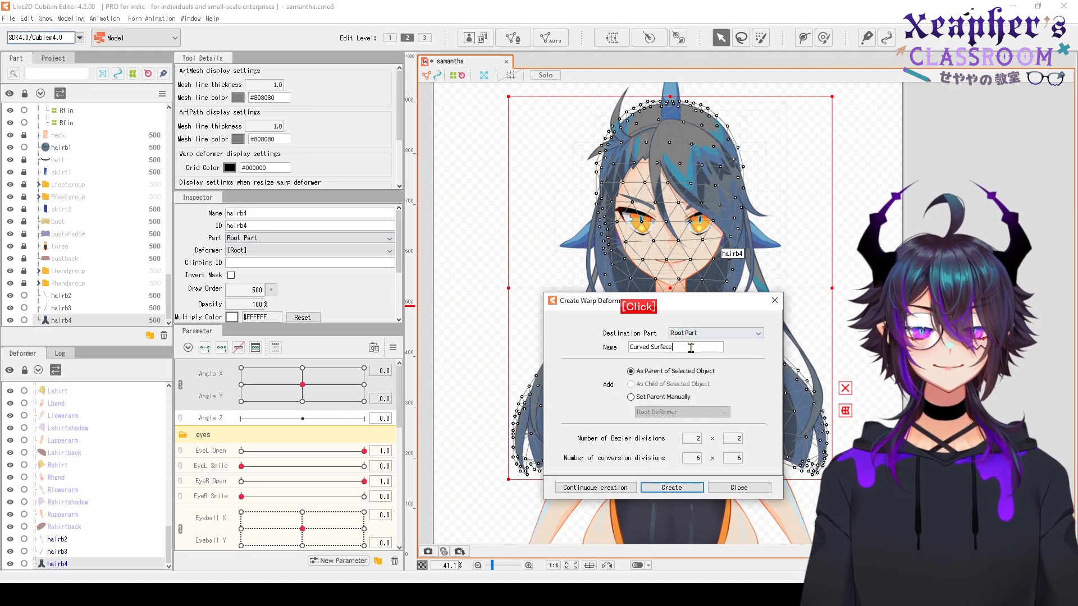
pyautogui.click(672, 487)
pyautogui.click(604, 225)
pyautogui.click(612, 37)
pyautogui.click(672, 488)
# Create parent warp deformers named hairb2 and hairb1 around the remaining two back hair parts
pyautogui.click(808, 337)
pyautogui.click(613, 37)
pyautogui.click(672, 488)
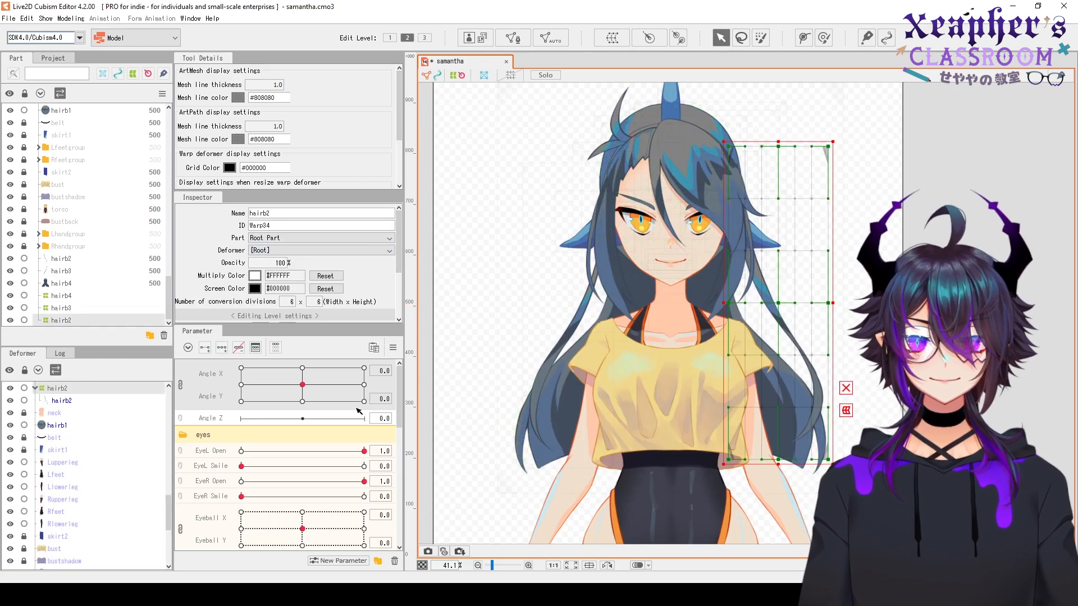
pyautogui.click(645, 168)
pyautogui.click(612, 38)
pyautogui.click(672, 488)
# Wrap hairb1 in a parent warp deformer named hairb1XY, and hairb2, hairb3 and hairb4 in one named hairb234XY
pyautogui.click(613, 38)
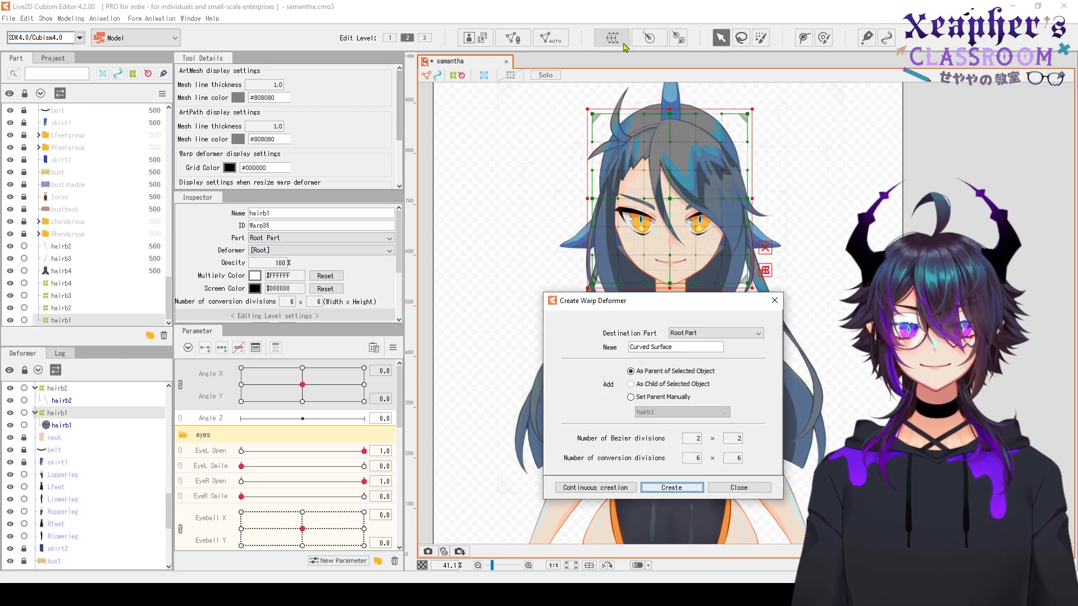
pyautogui.write('XY')
pyautogui.click(672, 487)
pyautogui.click(62, 271)
pyautogui.keyDown('shift'); pyautogui.click(62, 295); pyautogui.keyUp('shift')
pyautogui.click(613, 37)
pyautogui.press('BackSpace')
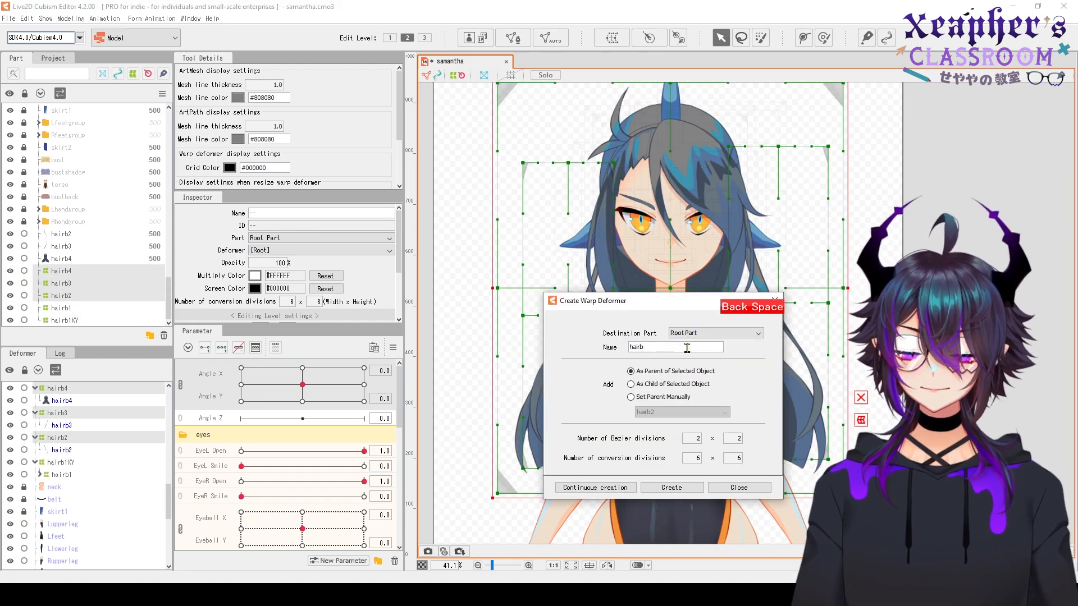
pyautogui.write('234XY')
pyautogui.click(676, 488)
# Add three Angle X keys to hairb1XY, shift it sideways at Angle X -30, and reflect the motion to the opposite side
pyautogui.click(566, 335)
pyautogui.click(208, 363)
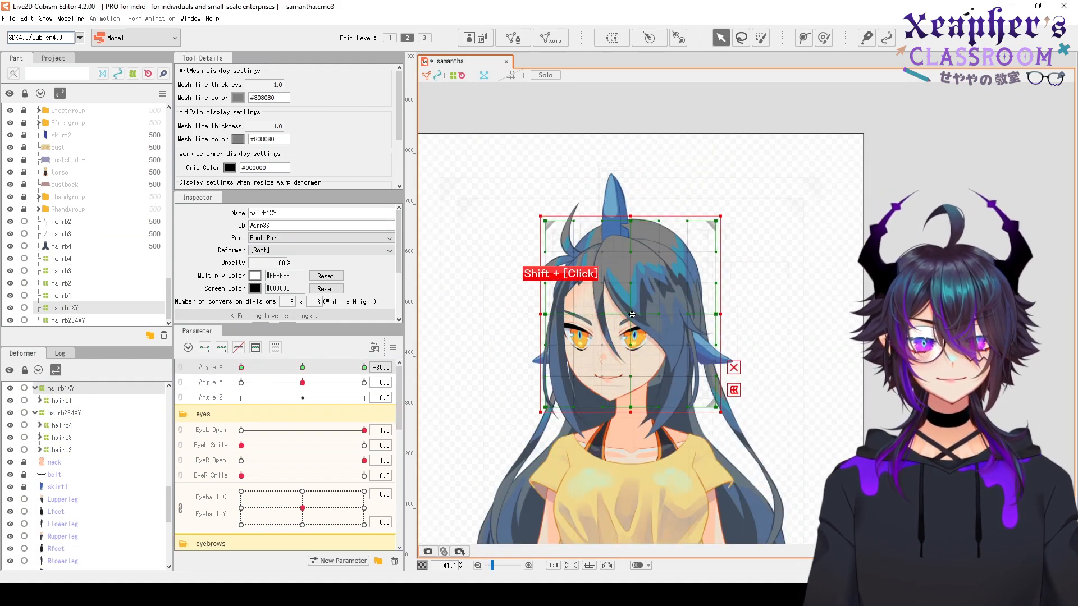
pyautogui.click(436, 366)
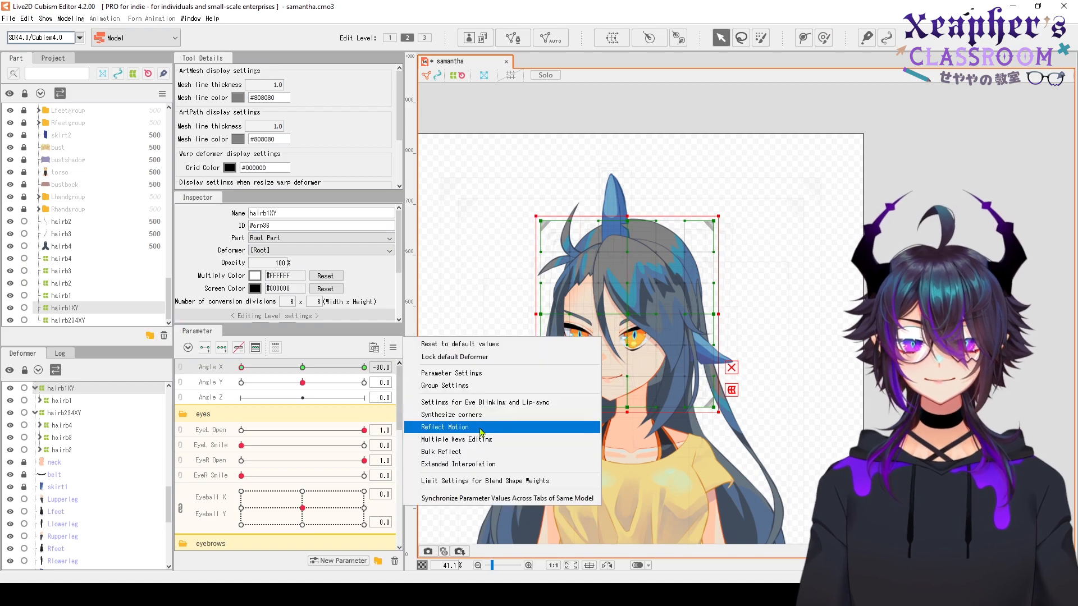
pyautogui.click(550, 426)
# Key hairb1XY on Angle Y with three keys and link Angle X and Angle Y for combined angles
pyautogui.moveTo(302, 382); pyautogui.dragTo(249, 382)
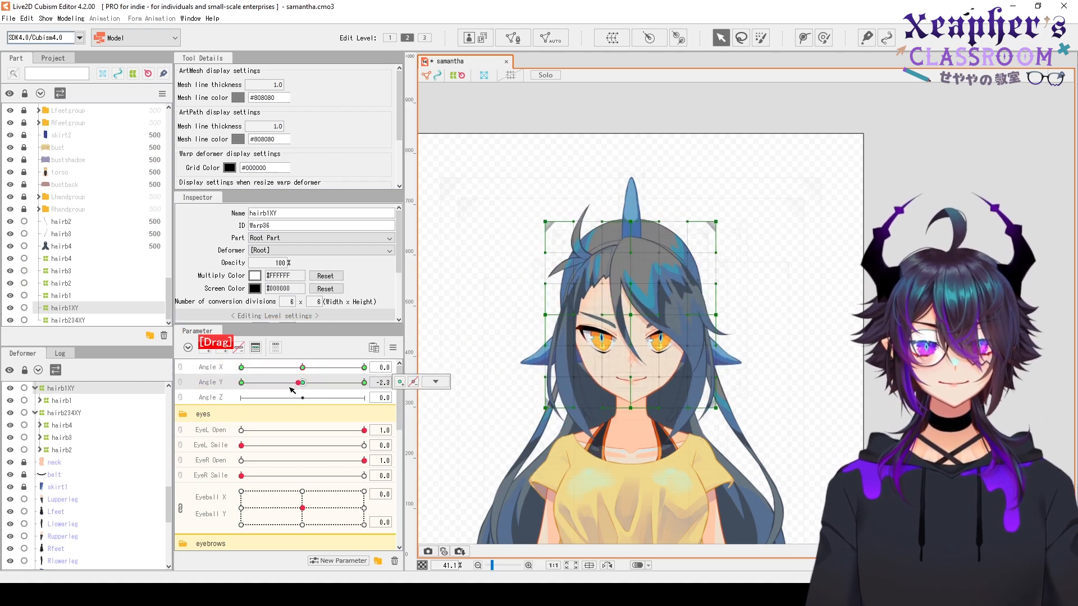
pyautogui.click(436, 383)
pyautogui.click(553, 344)
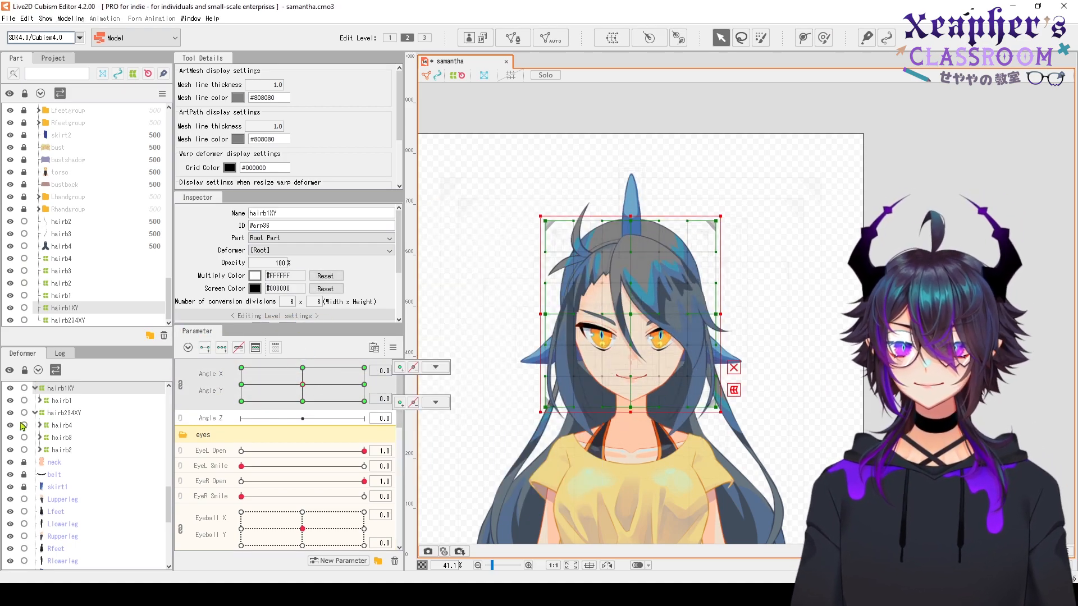
# Add three Angle X keys to hairb234XY and shift the long back hair sideways at Angle X -30
pyautogui.click(68, 320)
pyautogui.click(241, 367)
pyautogui.press('space')
pyautogui.moveTo(638, 328); pyautogui.dragTo(625, 224)
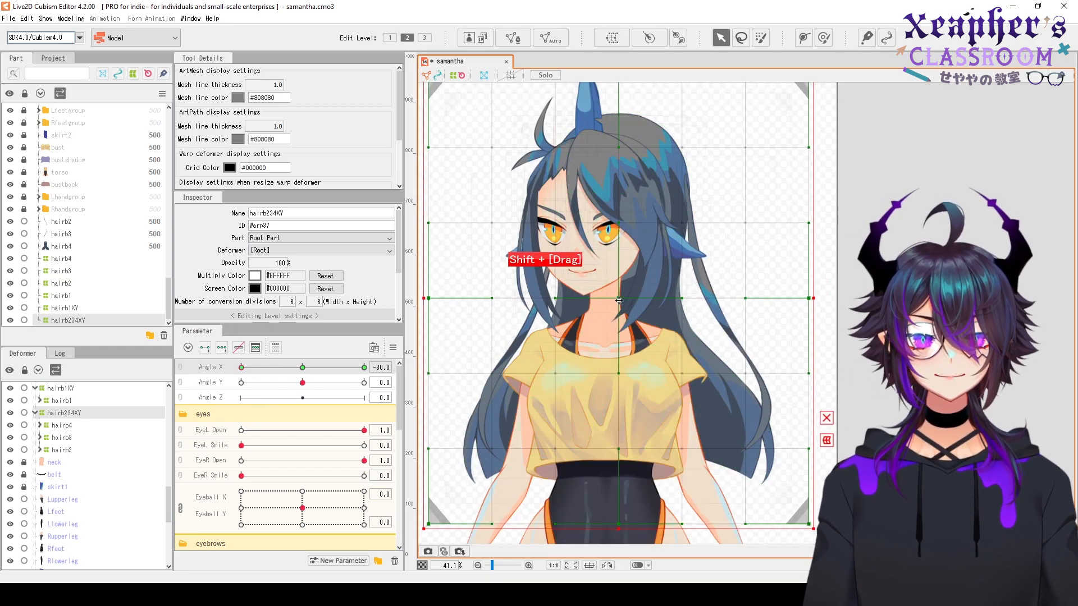
# Key hairb234XY on Angle Y, shift it vertically at Angle Y -30, and link Angle X and Angle Y for combined angles
pyautogui.click(364, 382)
pyautogui.moveTo(620, 300); pyautogui.dragTo(601, 339)
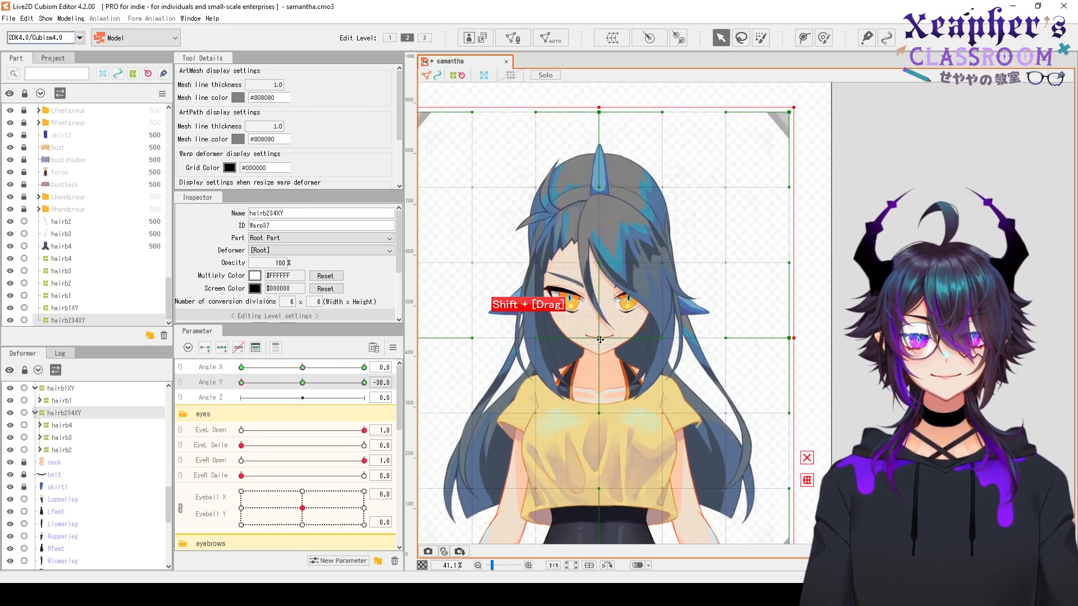
pyautogui.click(364, 382)
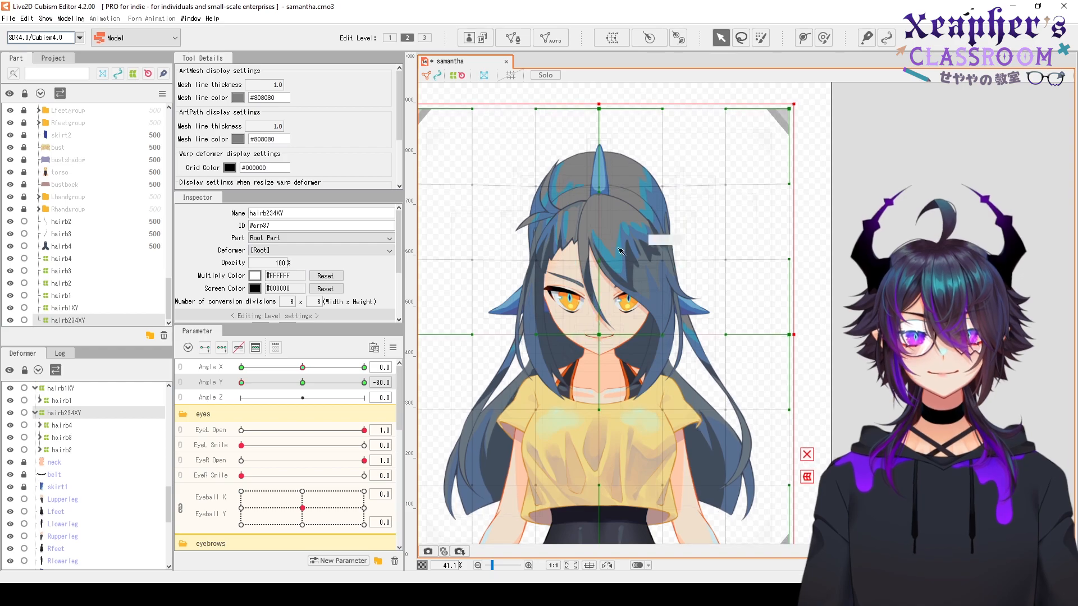
pyautogui.keyDown('ctrl'); pyautogui.click(210, 367); pyautogui.keyUp('ctrl')
pyautogui.click(436, 382)
pyautogui.click(552, 417)
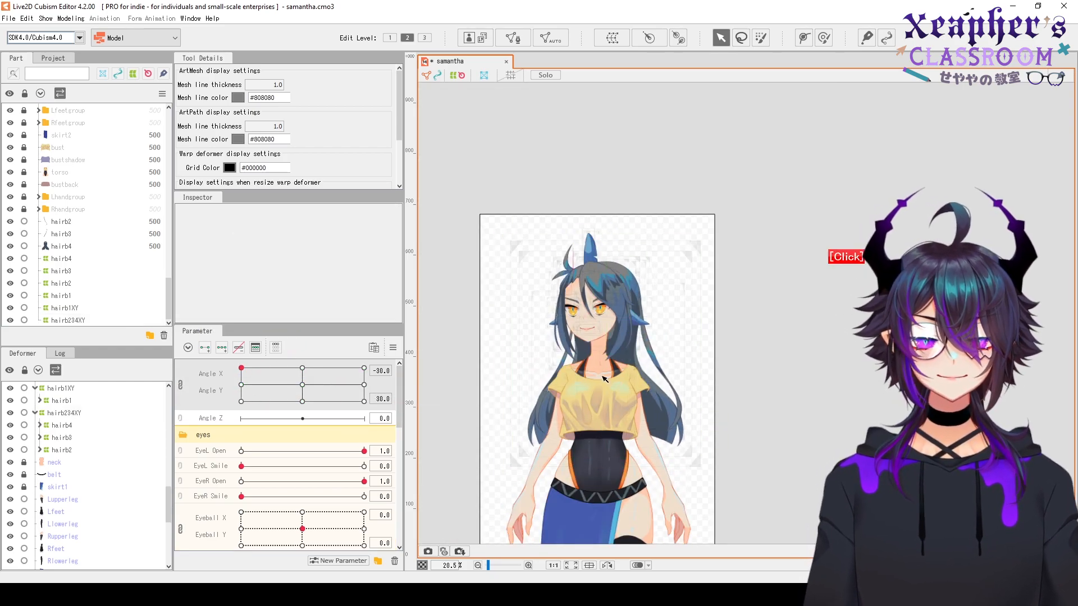
# Select all top-level head deformers from ufinXY to hairb234XY and create a parent rotation deformer named angleZ for them
pyautogui.scroll(3, 645, 348)
pyautogui.click(38, 370)
pyautogui.moveTo(56, 388); pyautogui.dragTo(77, 541)
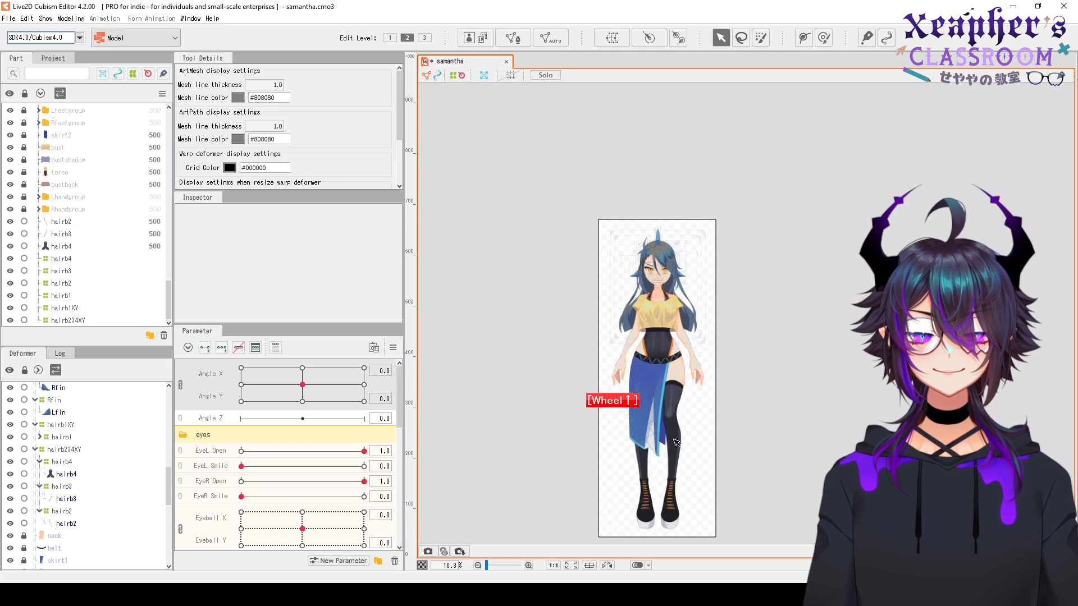
pyautogui.scroll(6, 612, 326)
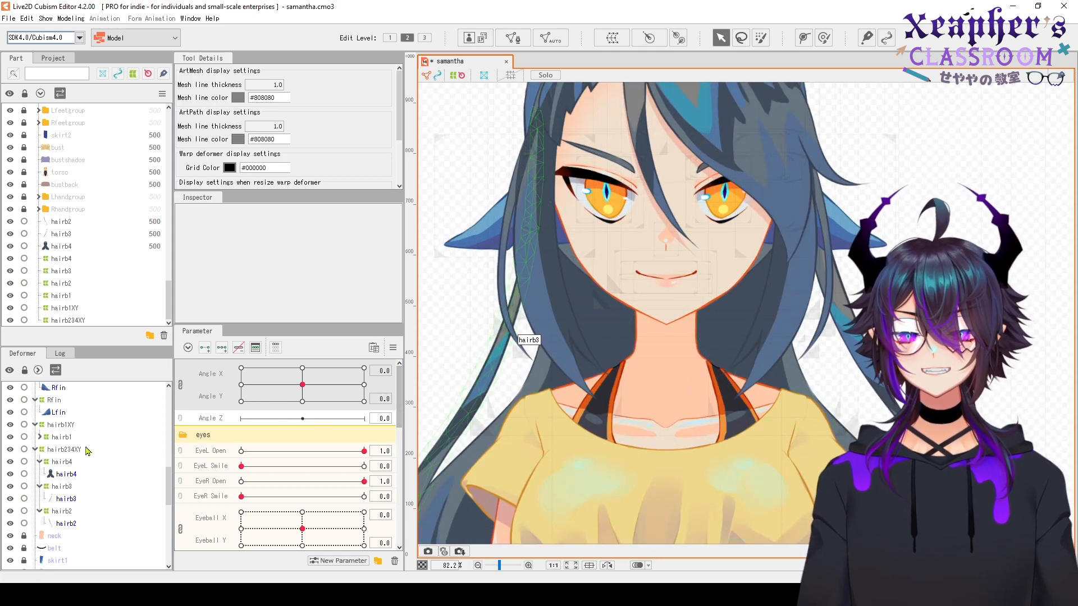
pyautogui.click(37, 371)
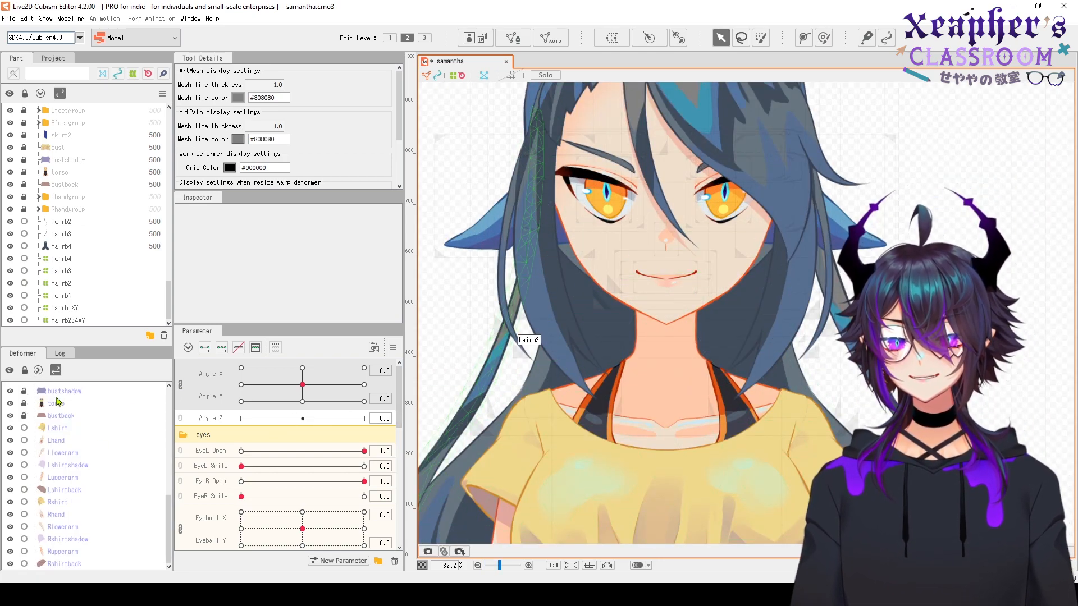
pyautogui.scroll(5, 89, 416)
pyautogui.click(71, 538)
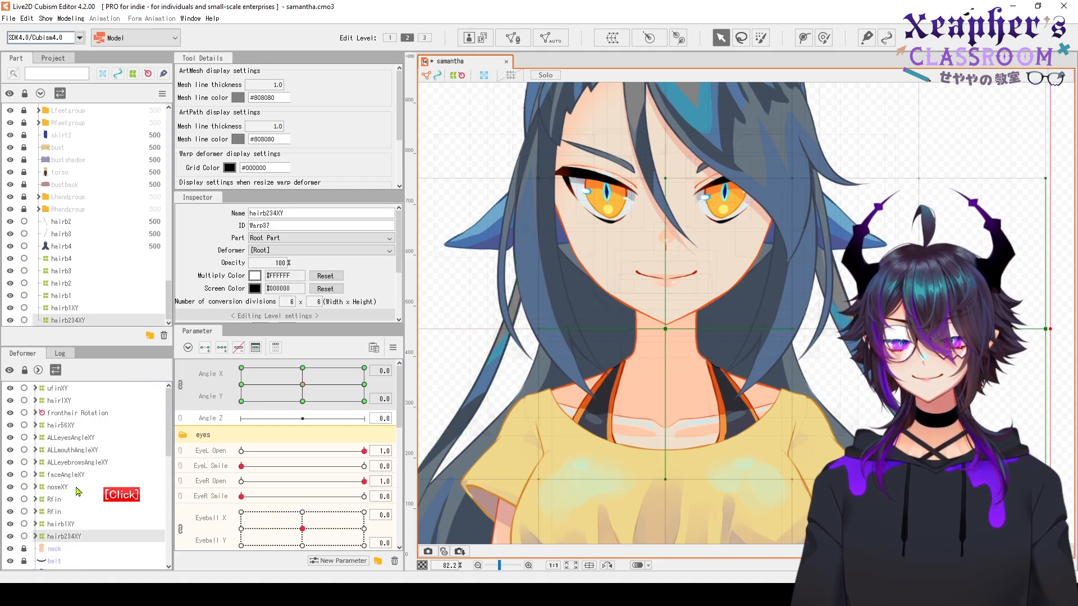
pyautogui.hotkey('ctrl', 'a')
pyautogui.scroll(-3, 679, 272)
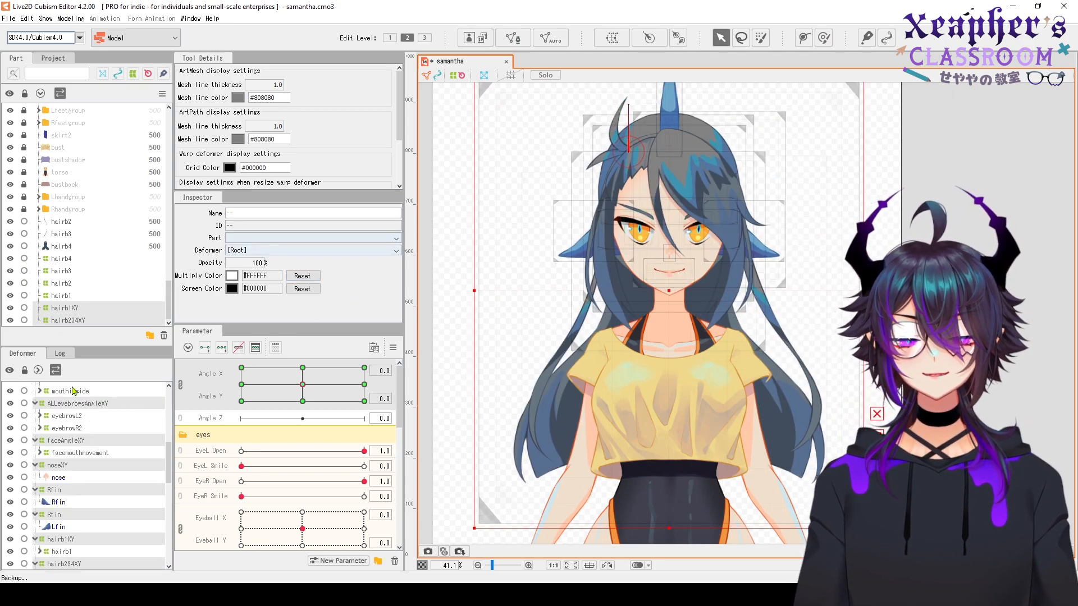
pyautogui.click(40, 371)
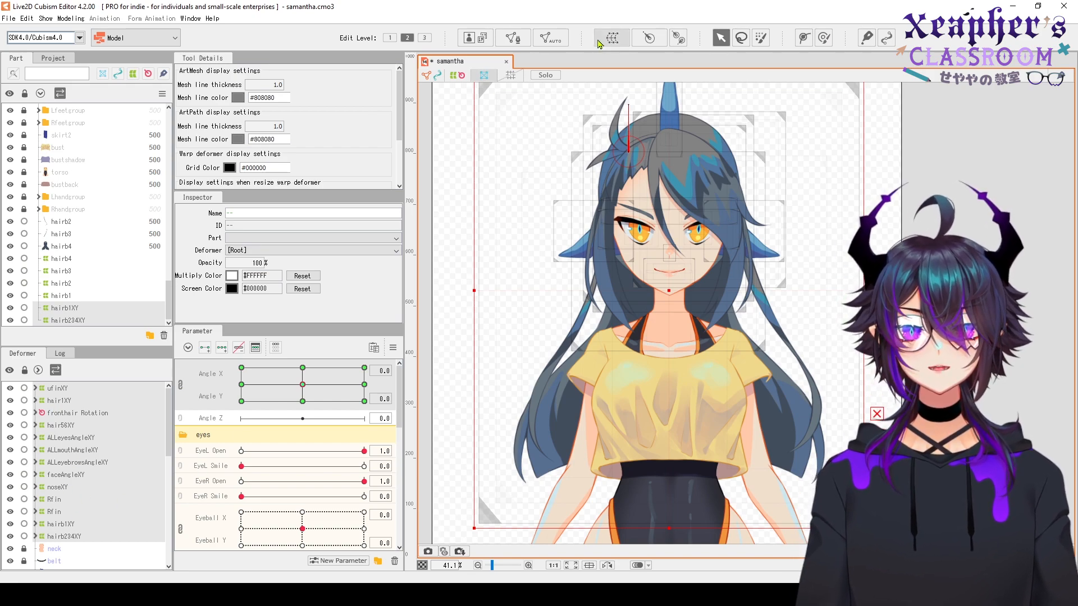
pyautogui.click(641, 43)
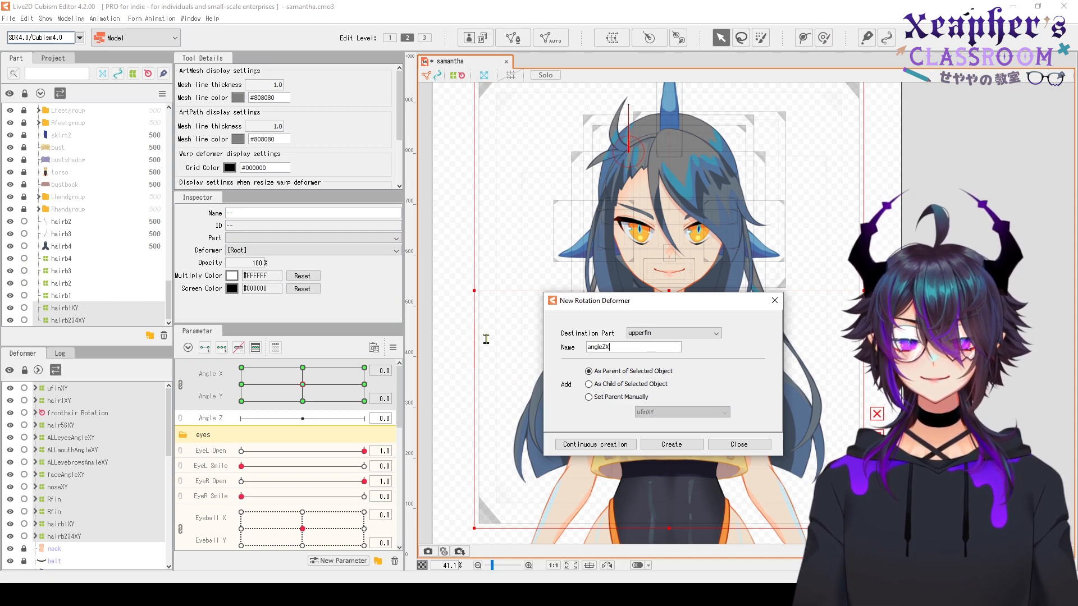
pyautogui.click(672, 444)
# Place the angleZ rotation deformer's pivot at the chin with a shortened handle and select the Angle Z parameter
pyautogui.moveTo(669, 344); pyautogui.dragTo(561, 303)
pyautogui.scroll(3, 561, 303)
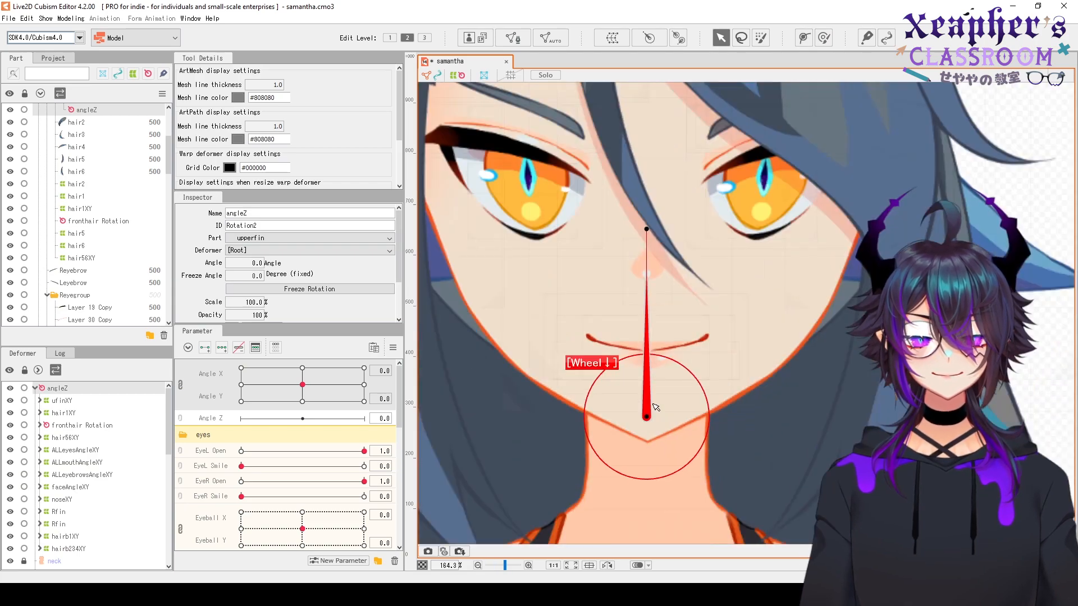
pyautogui.scroll(3, 647, 422)
pyautogui.moveTo(733, 395); pyautogui.dragTo(711, 369)
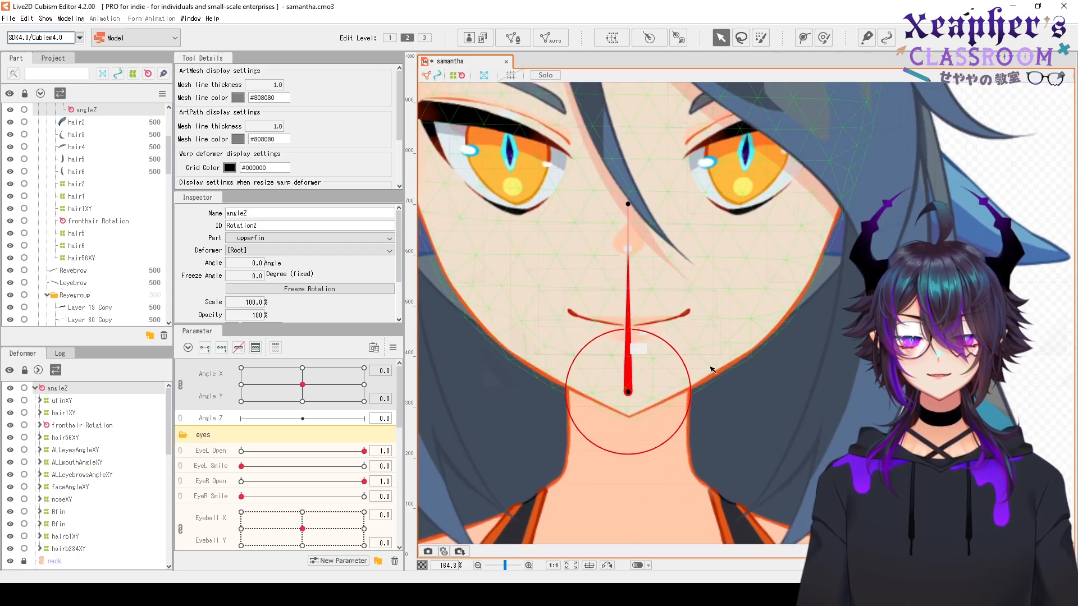
pyautogui.moveTo(627, 203); pyautogui.dragTo(629, 237)
pyautogui.scroll(-5, 632, 255)
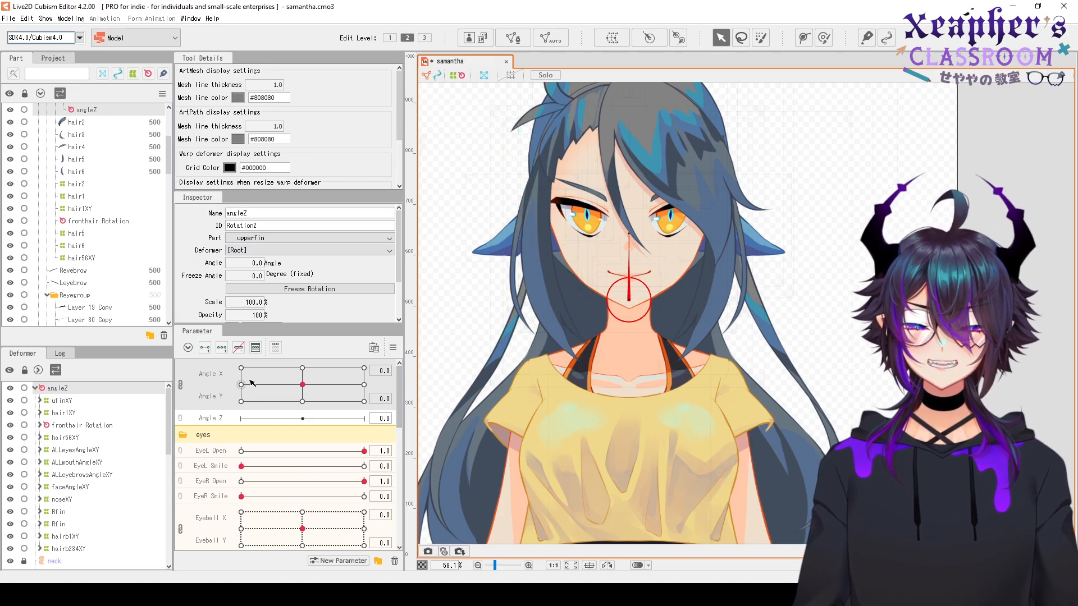
pyautogui.click(229, 422)
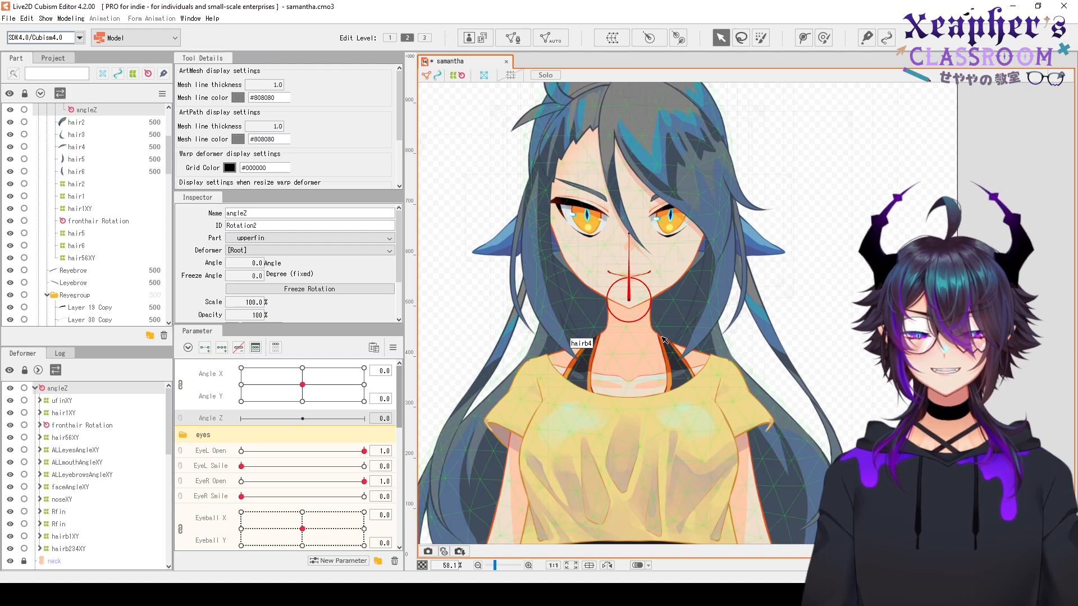
# Add three Angle Z keys to the angleZ deformer and rotate it to about -12° at Angle Z -30 and 12° at Angle Z 30
pyautogui.scroll(3, 633, 276)
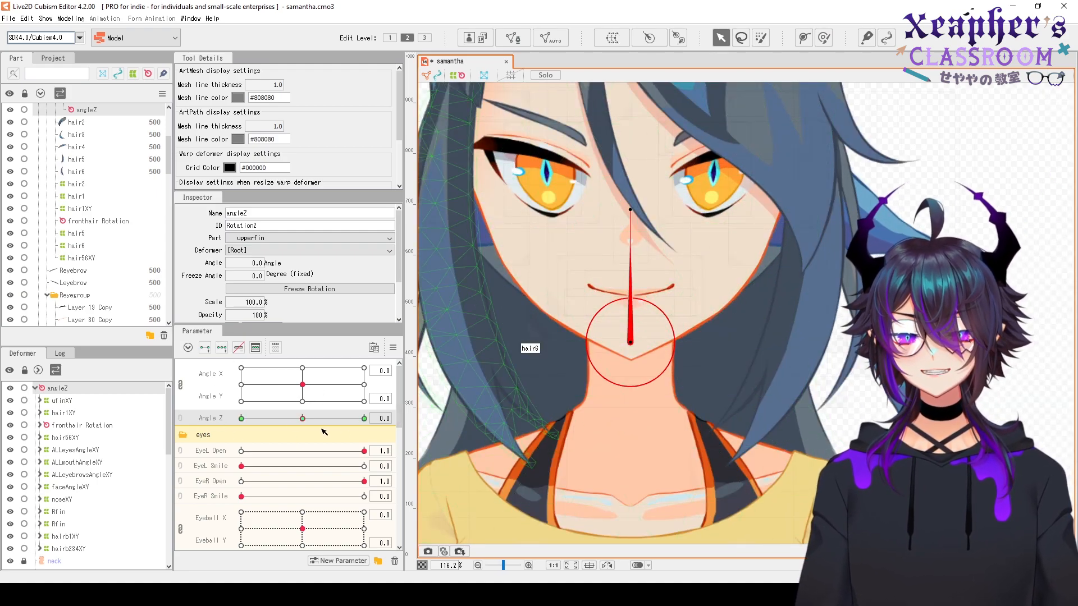
pyautogui.moveTo(306, 422); pyautogui.dragTo(241, 419)
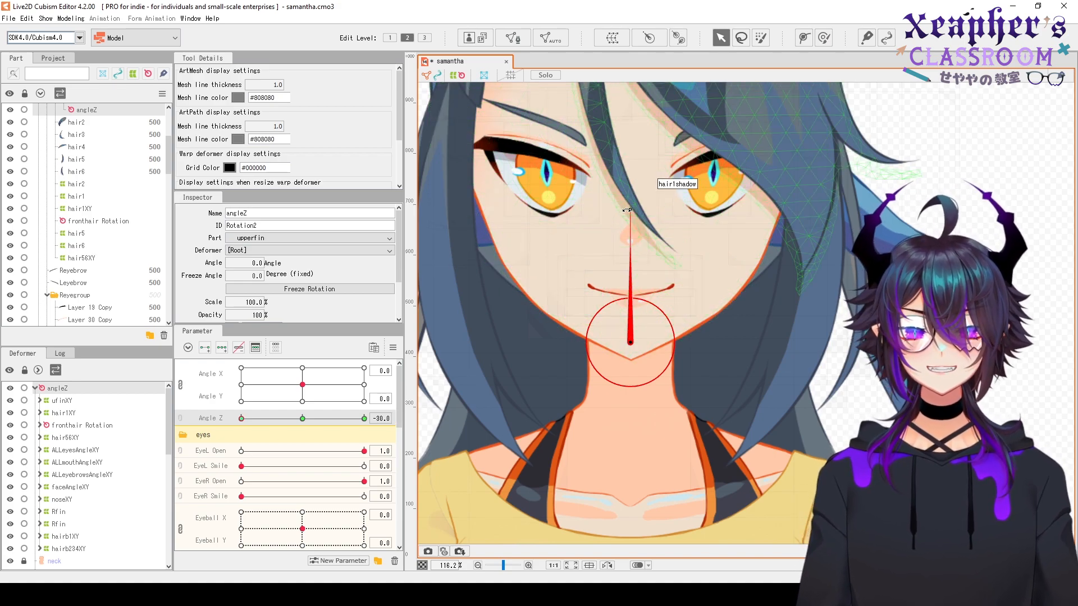
pyautogui.moveTo(627, 211); pyautogui.dragTo(601, 213)
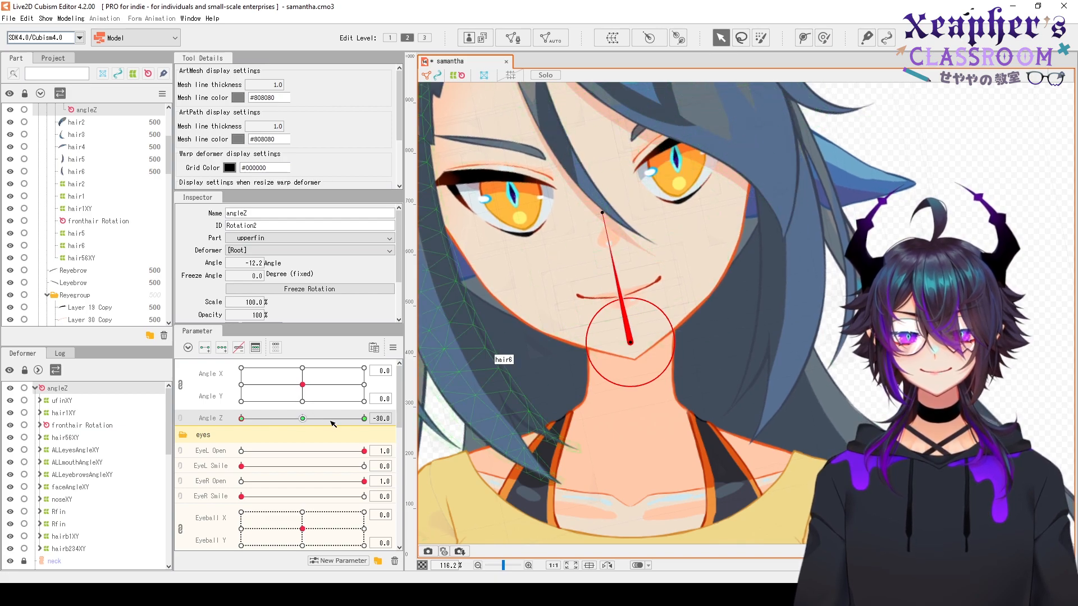
pyautogui.click(363, 418)
pyautogui.click(257, 262)
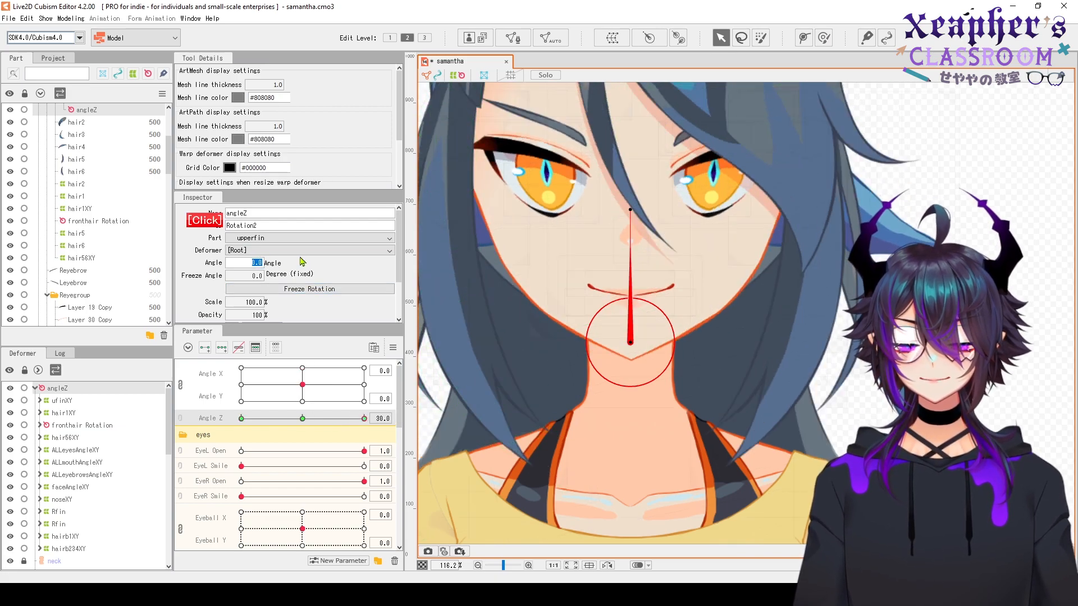
pyautogui.press('Return')
pyautogui.scroll(-5, 621, 325)
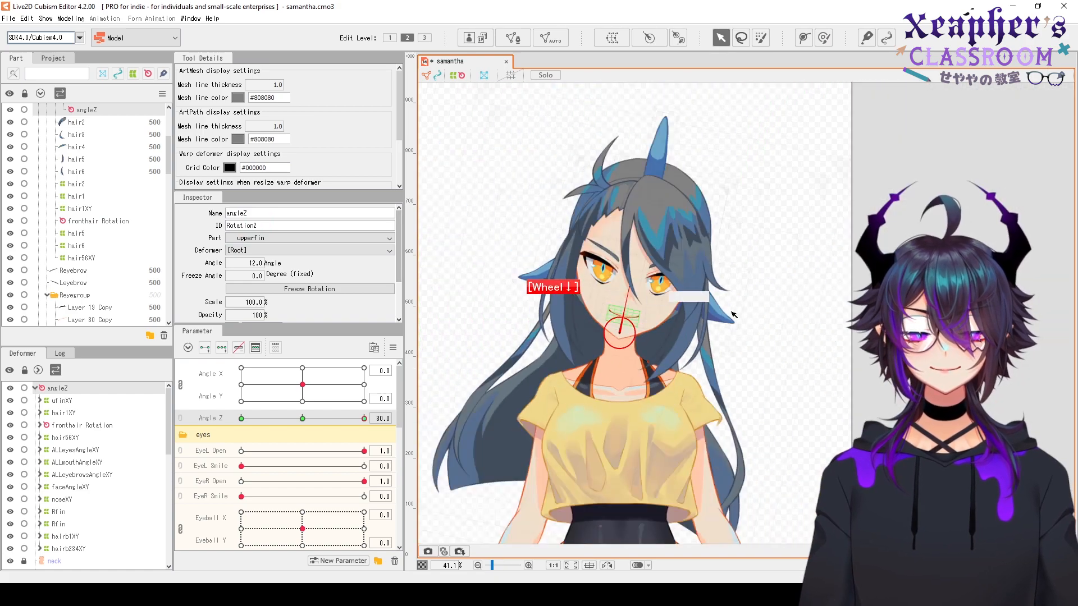
# Preview the head tilt at Angle Z -30 combined with Angle X -30 and Angle Y 30
pyautogui.click(844, 324)
pyautogui.moveTo(334, 419); pyautogui.dragTo(192, 424)
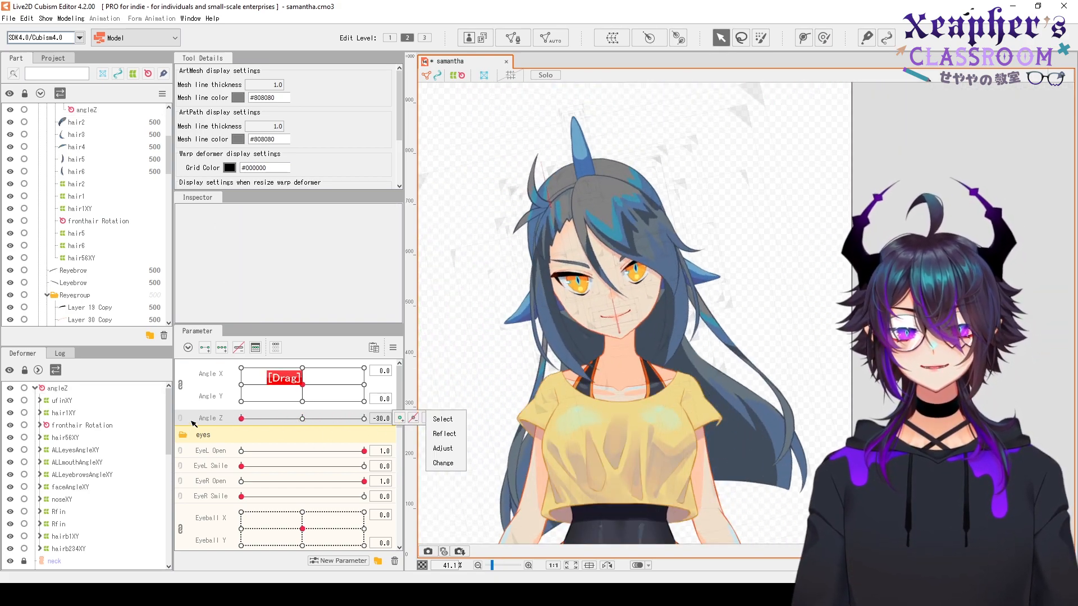
pyautogui.click(299, 385)
pyautogui.moveTo(299, 386); pyautogui.dragTo(202, 342)
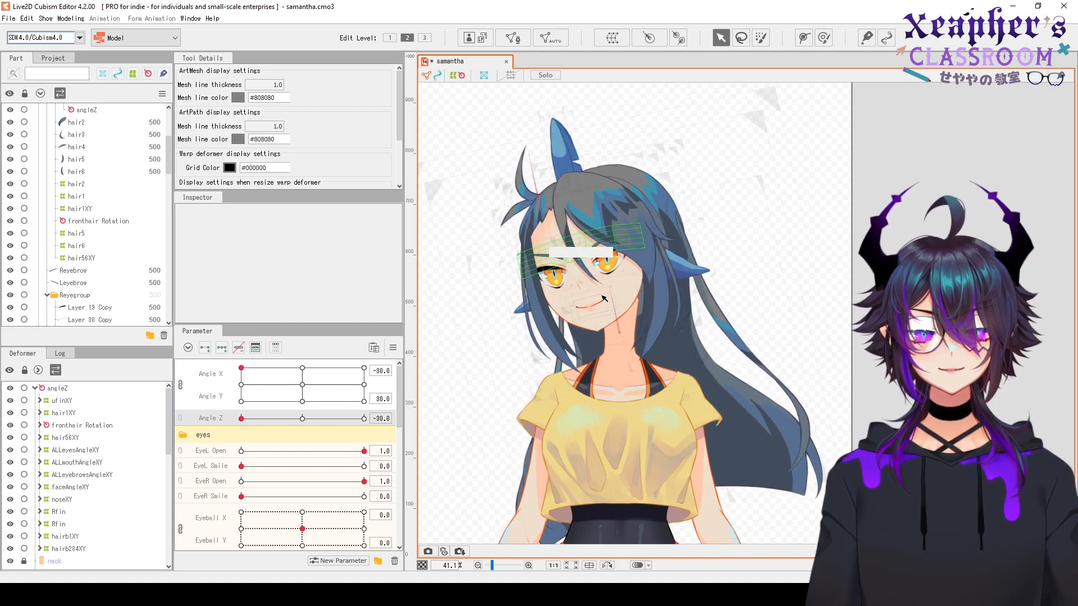
# Unlock and select the locked neck mesh beneath the chin
pyautogui.scroll(3, 604, 297)
pyautogui.rightClick(642, 359)
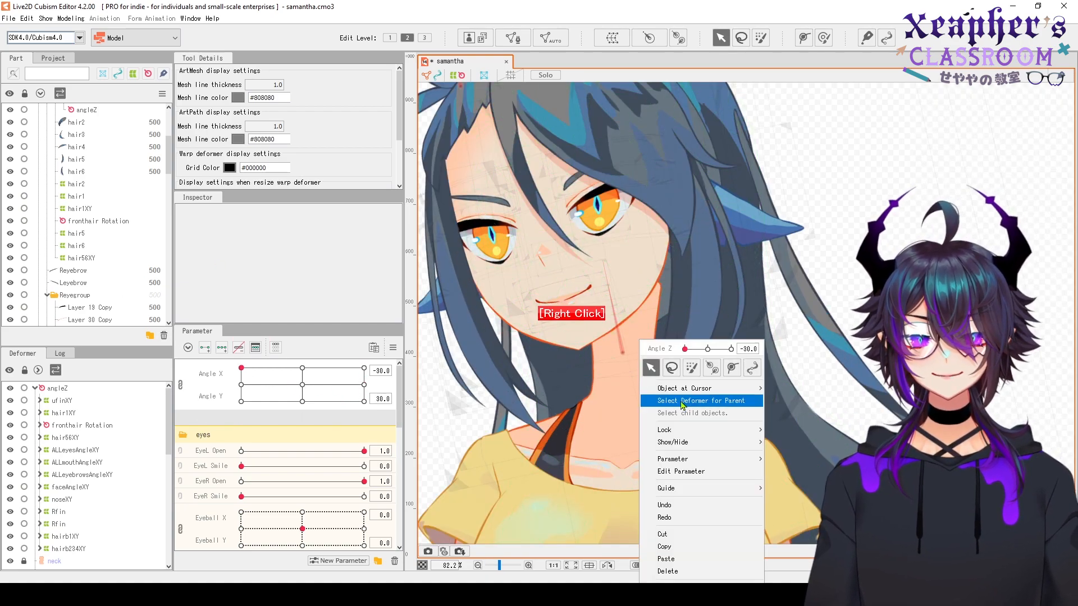
pyautogui.moveTo(702, 385)
pyautogui.click(784, 387)
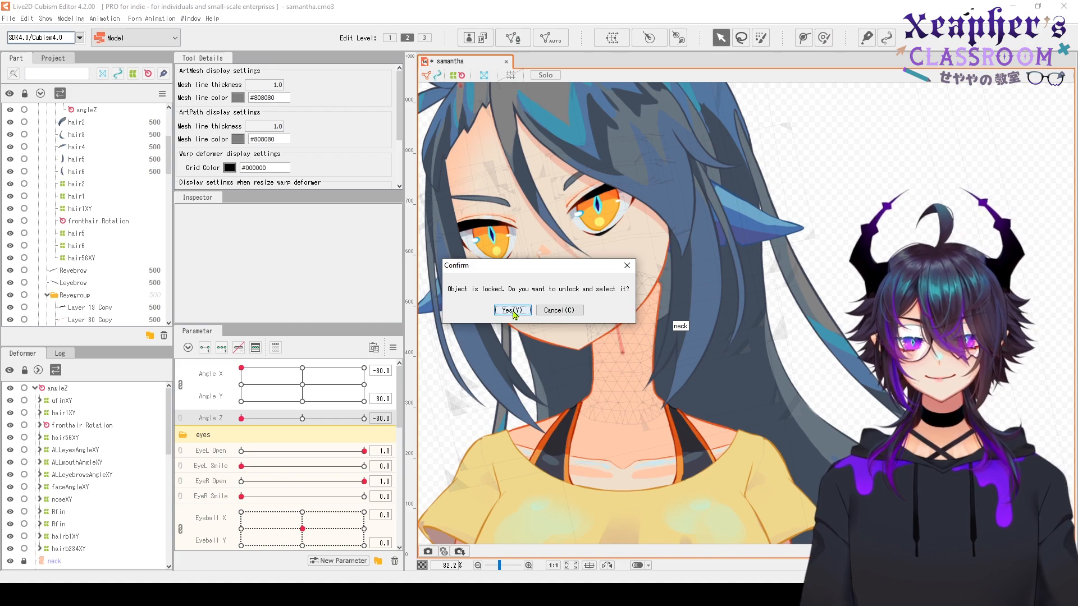
pyautogui.click(512, 311)
# Select the upper vertices of the neck mesh, stretch them upward behind the face, and deselect the mesh
pyautogui.scroll(3, 640, 294)
pyautogui.scroll(-2, 528, 240)
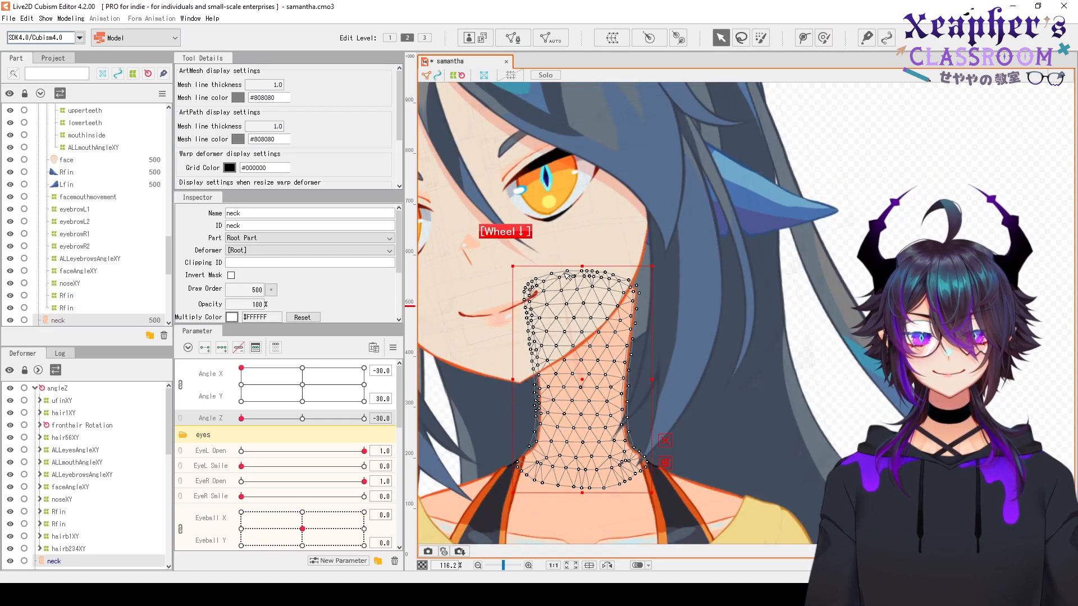
pyautogui.moveTo(508, 235); pyautogui.dragTo(537, 246)
pyautogui.moveTo(682, 344); pyautogui.dragTo(680, 342)
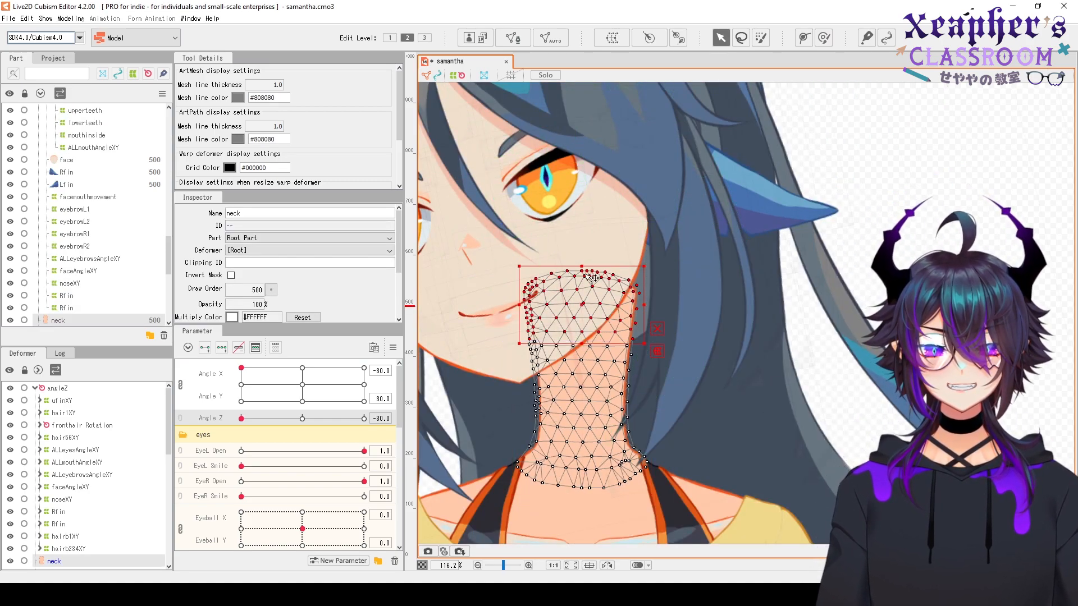
pyautogui.moveTo(580, 263); pyautogui.dragTo(590, 213)
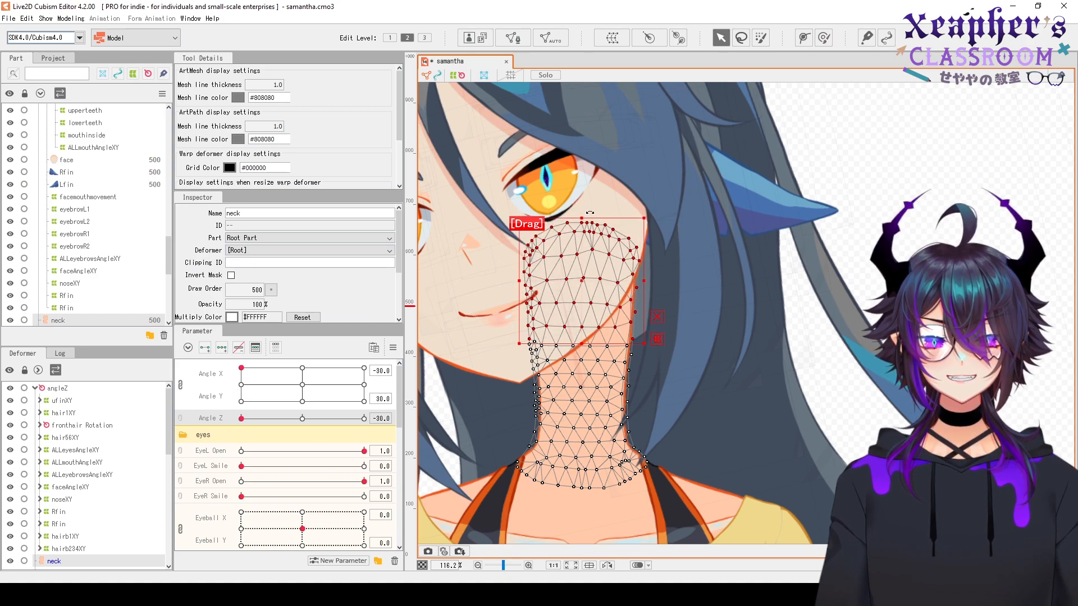
pyautogui.scroll(4, 640, 289)
pyautogui.scroll(-3, 623, 310)
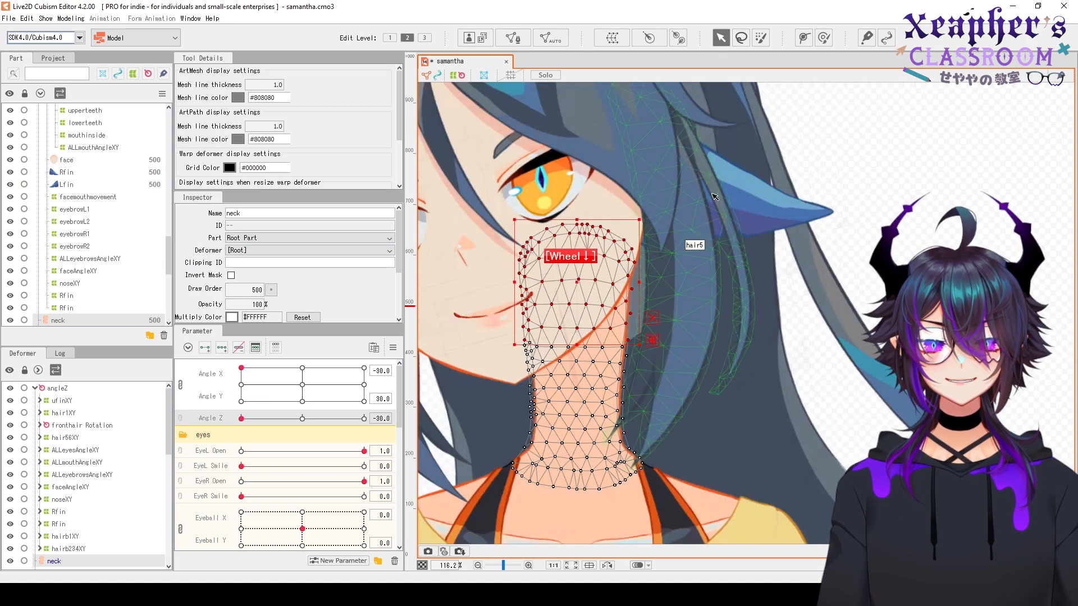
pyautogui.click(823, 40)
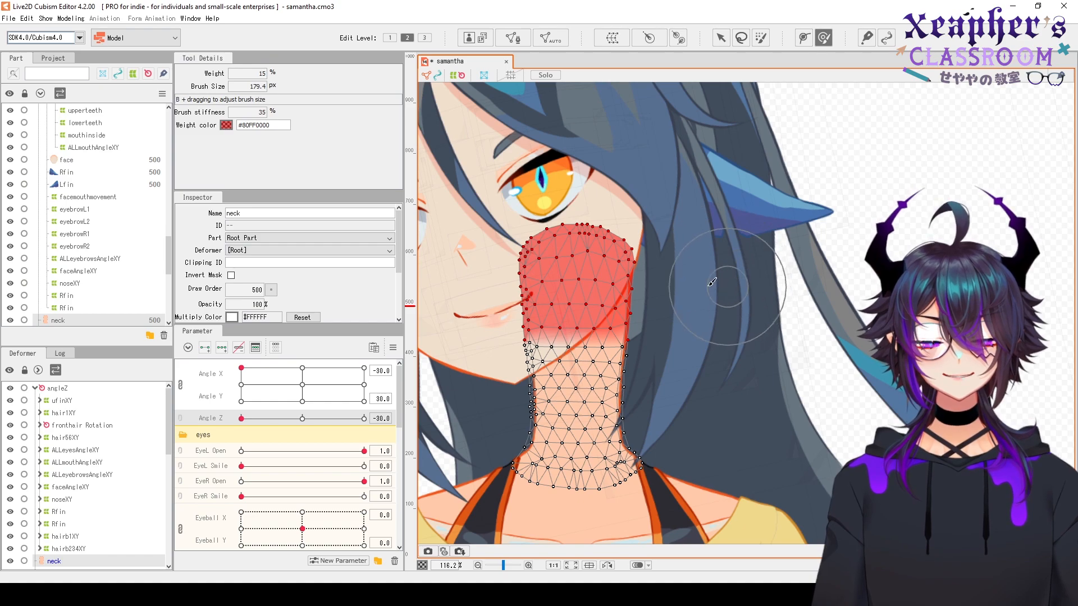
pyautogui.click(721, 37)
pyautogui.click(797, 110)
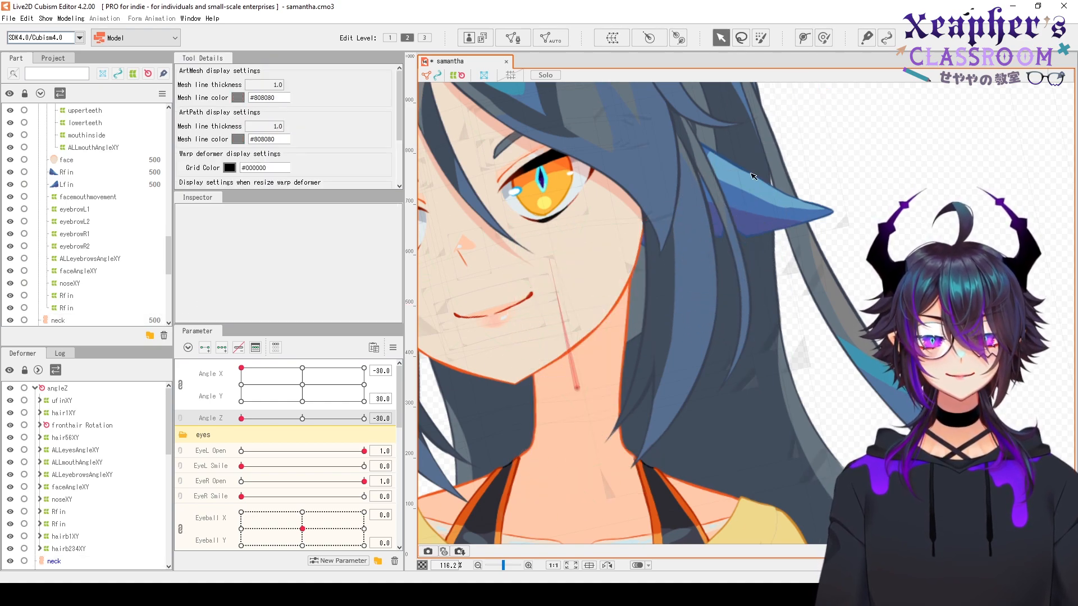
# Check the neck and head at Angle Z 30 with Angle X 30 and -30 at Angle Y 30, and reset the angles to default
pyautogui.scroll(-3, 699, 226)
pyautogui.moveTo(306, 405); pyautogui.dragTo(488, 355)
pyautogui.click(364, 419)
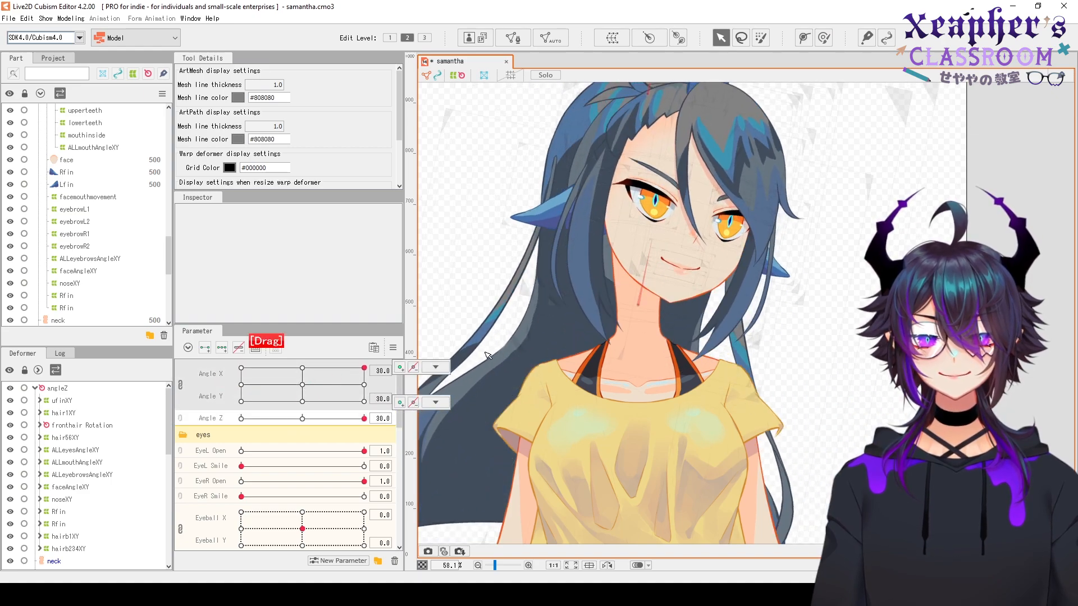
pyautogui.moveTo(369, 375); pyautogui.dragTo(197, 290)
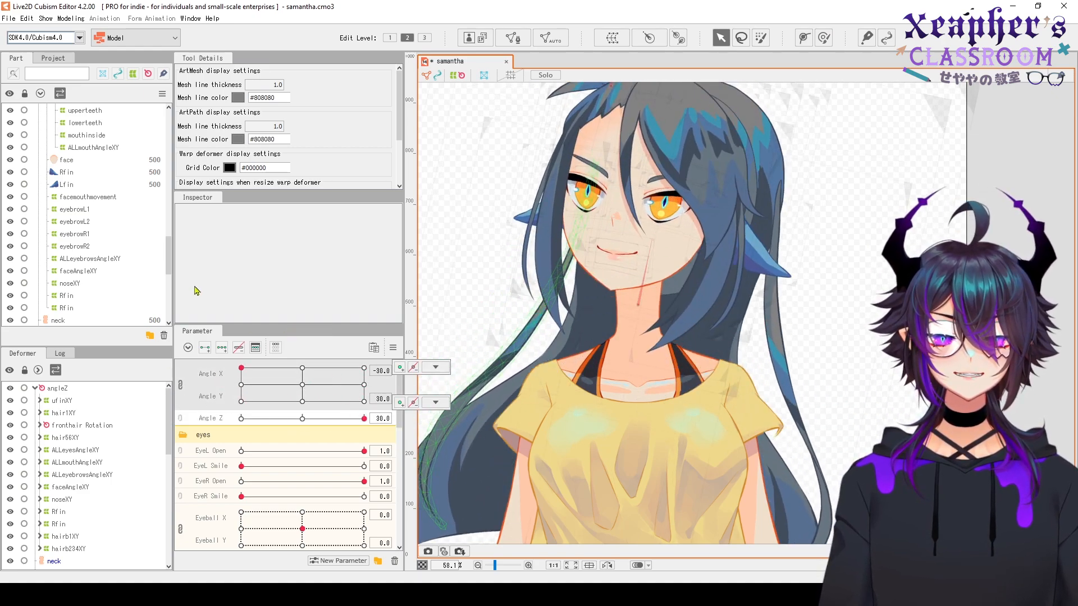
pyautogui.rightClick(302, 385)
pyautogui.rightClick(303, 418)
pyautogui.scroll(-3, 582, 294)
pyautogui.click(928, 274)
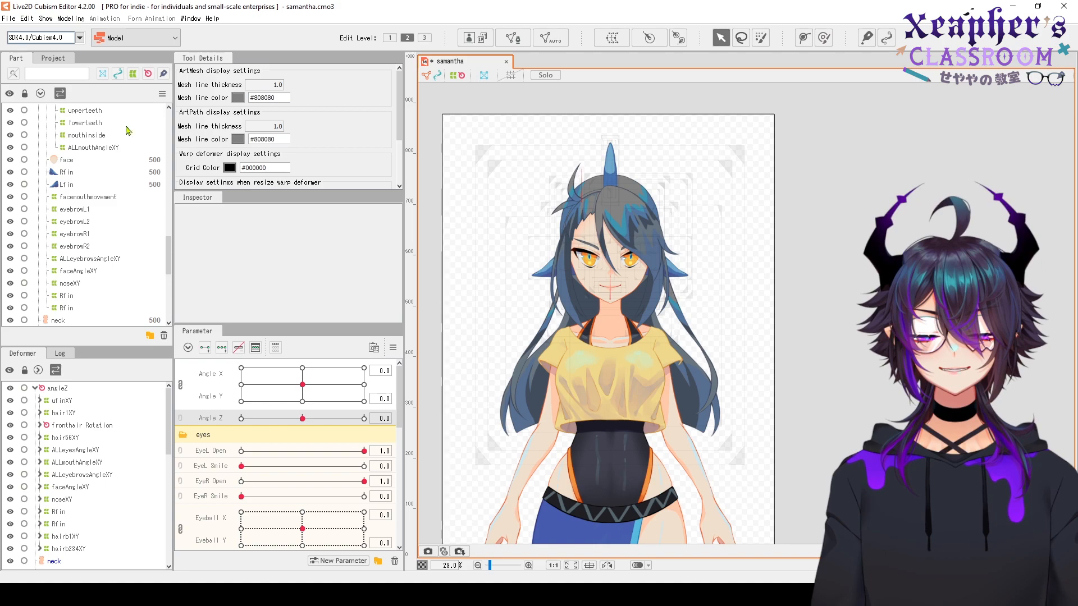
# Open the Physics/Scene Blending Settings and test the head following the cursor in the model preview
pyautogui.click(71, 19)
pyautogui.click(167, 237)
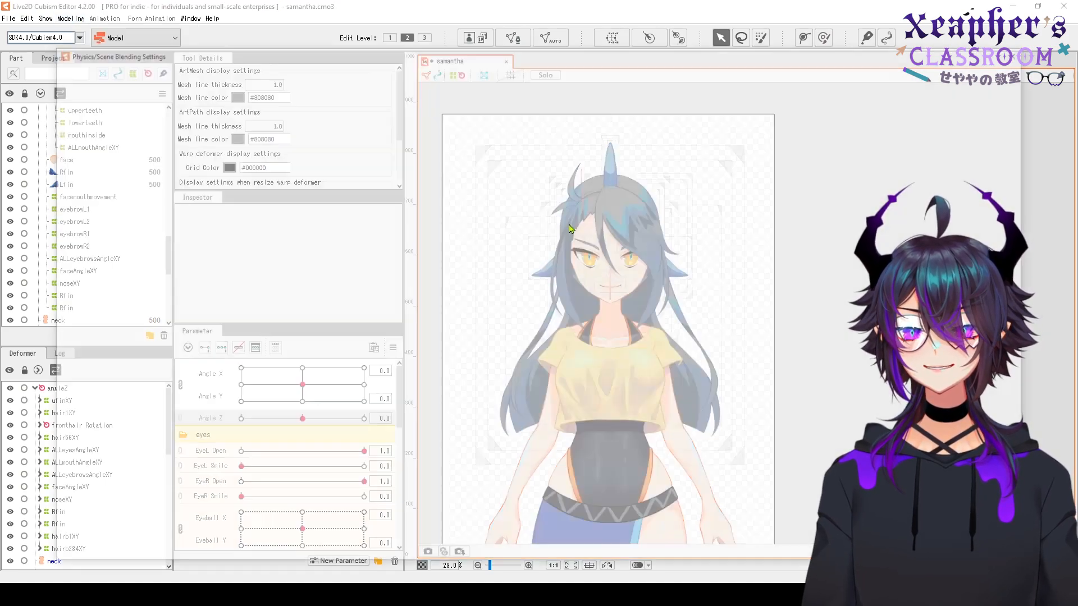
pyautogui.moveTo(865, 247); pyautogui.dragTo(874, 240)
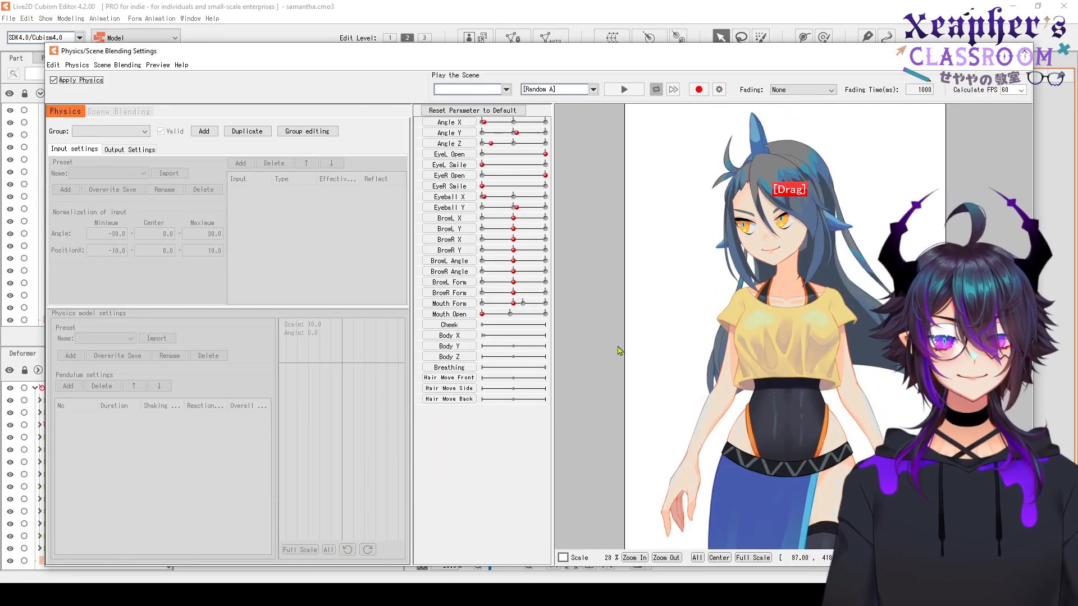